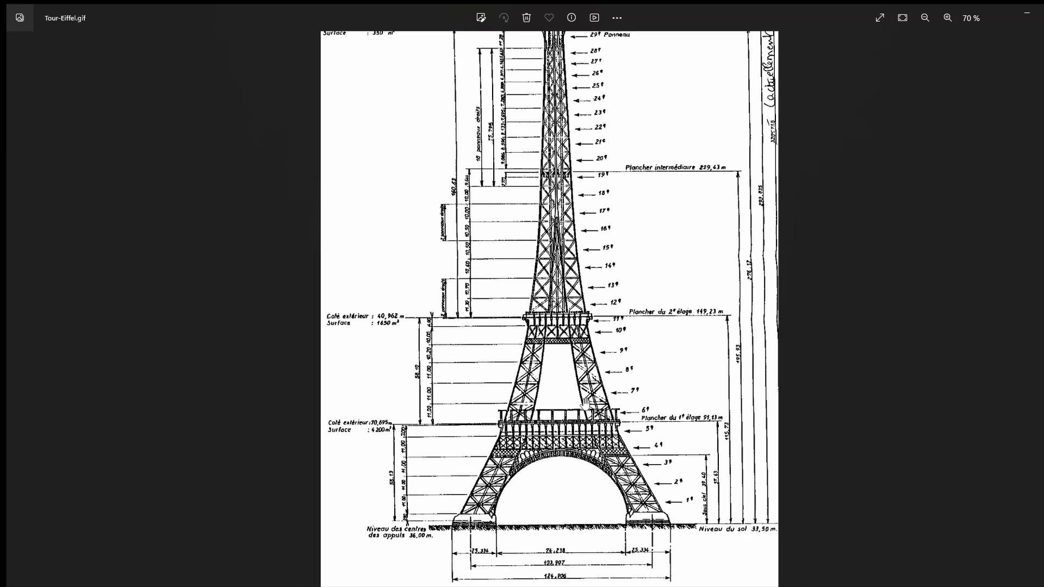
Step: Examine the dimensions and floor levels of the Eiffel Tower elevation drawing and its inverted version with red framing and centre axis
drag(508, 312, 516, 427)
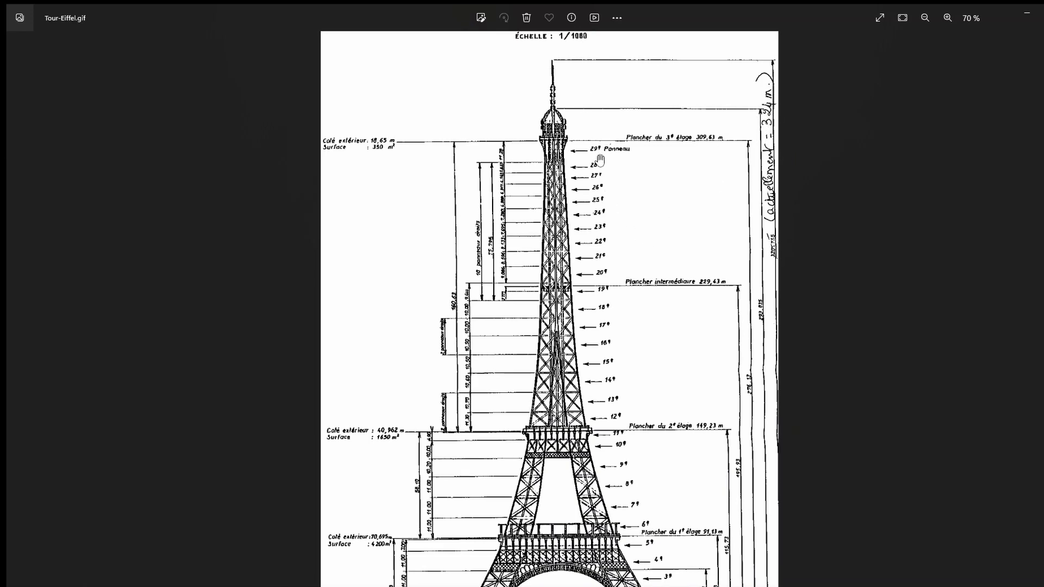
scroll(594, 247, down, 2)
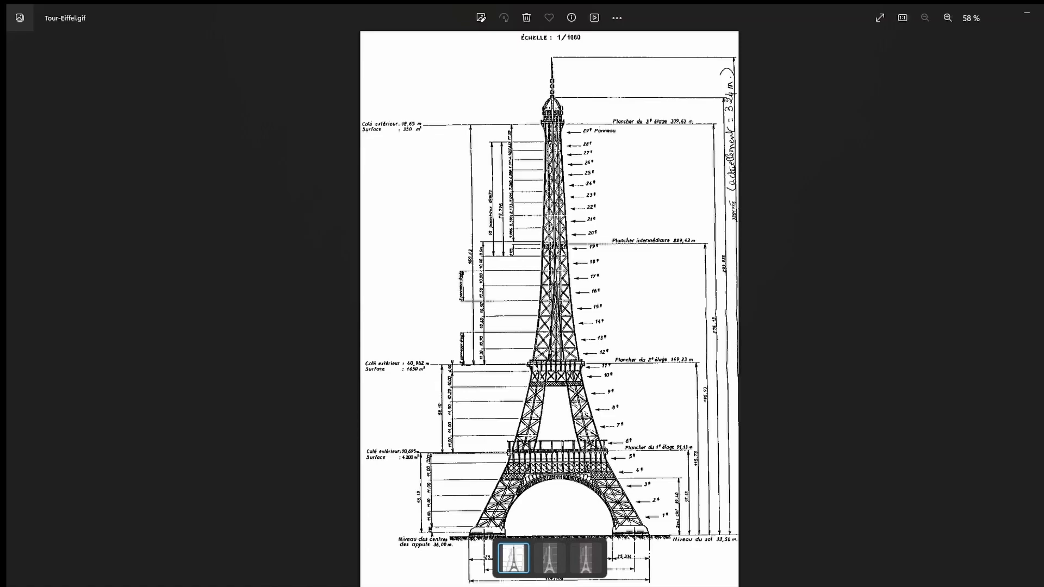
scroll(533, 433, up, 5)
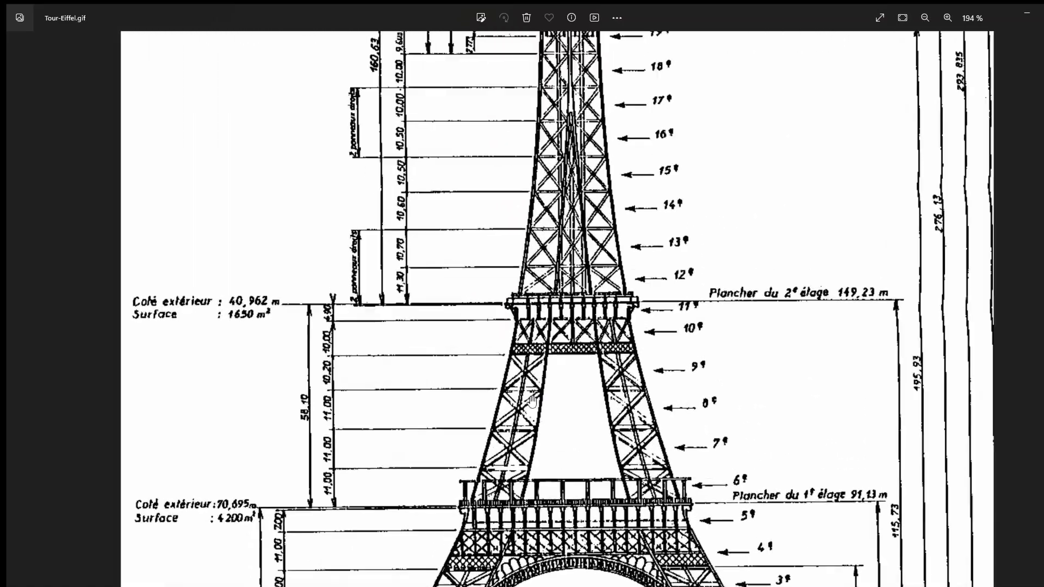
scroll(668, 332, down, 5)
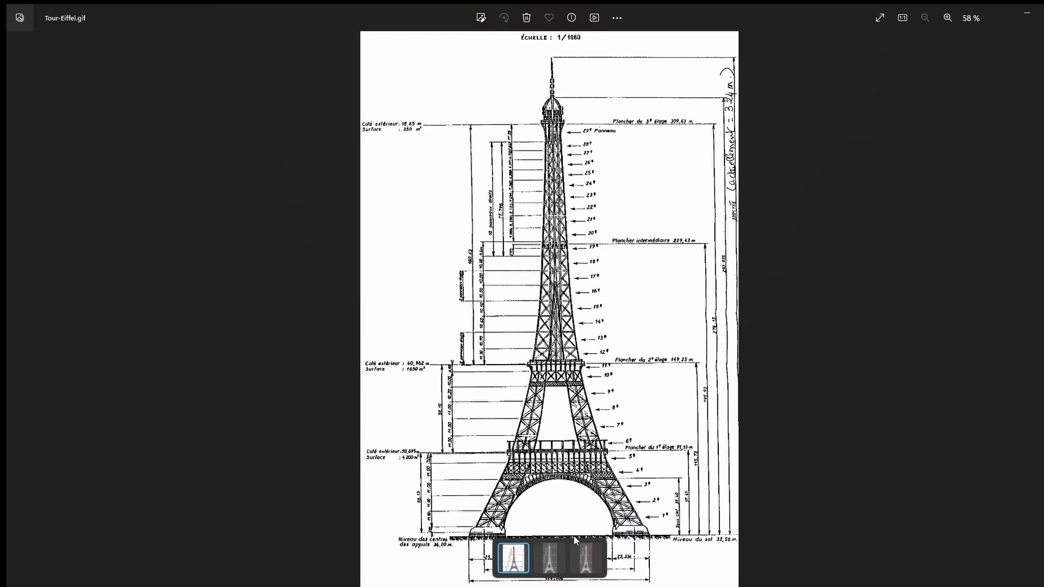
click(590, 560)
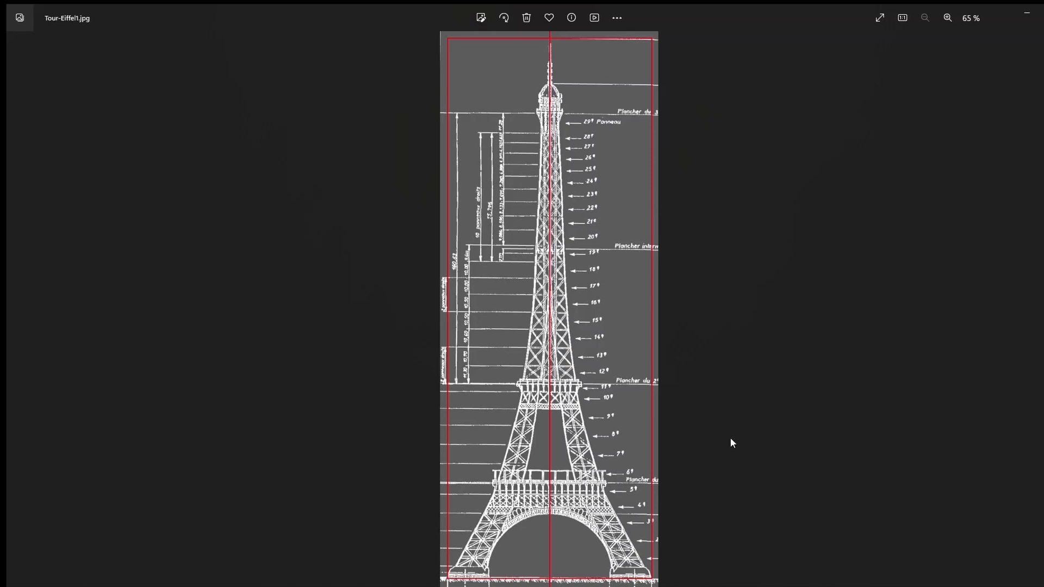
key(Left)
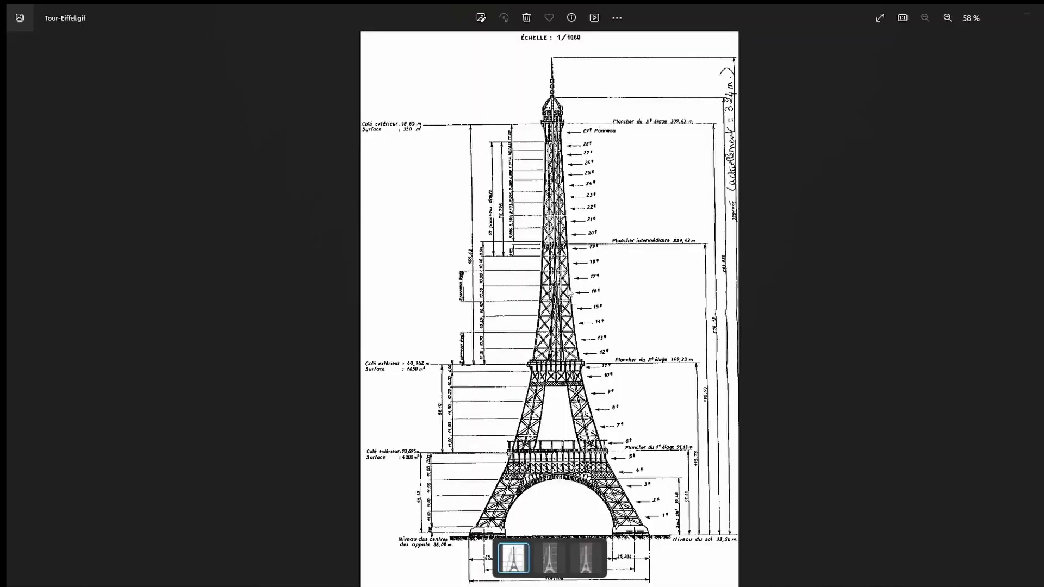
Step: Switch to Rhino and rename the default layer as "00. Axes"
click(752, 586)
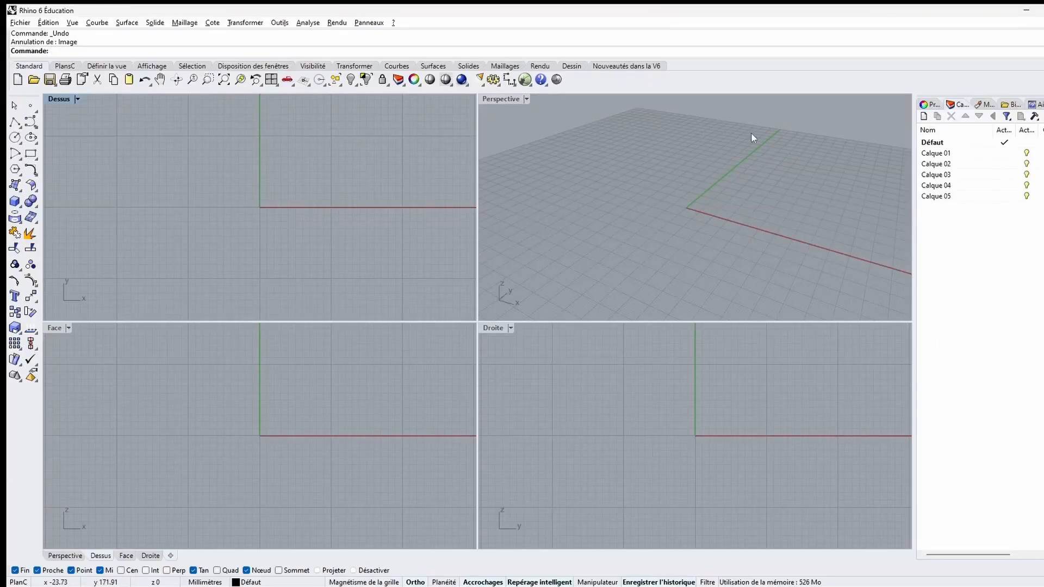
click(932, 143)
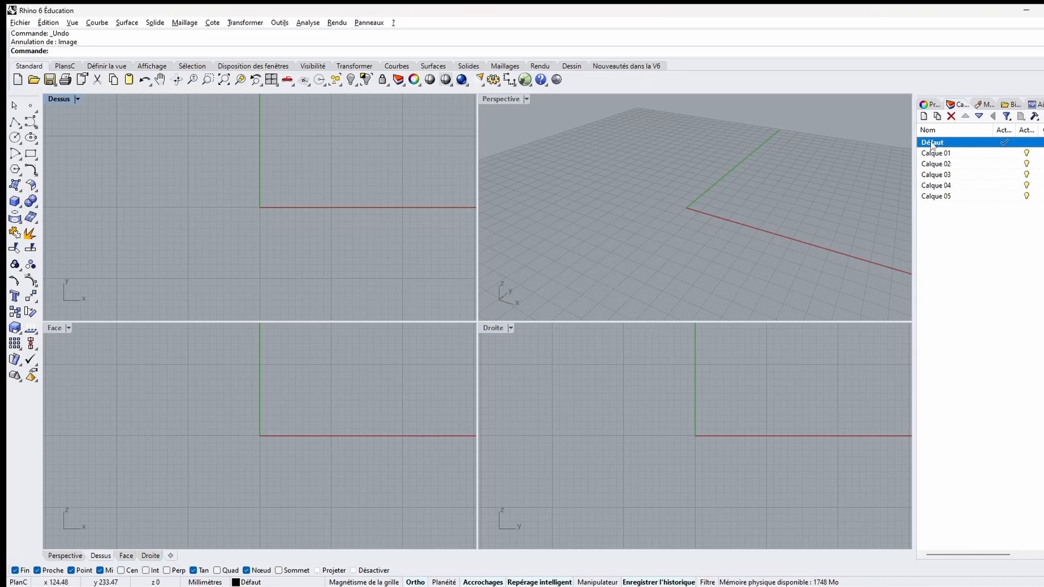
click(932, 144)
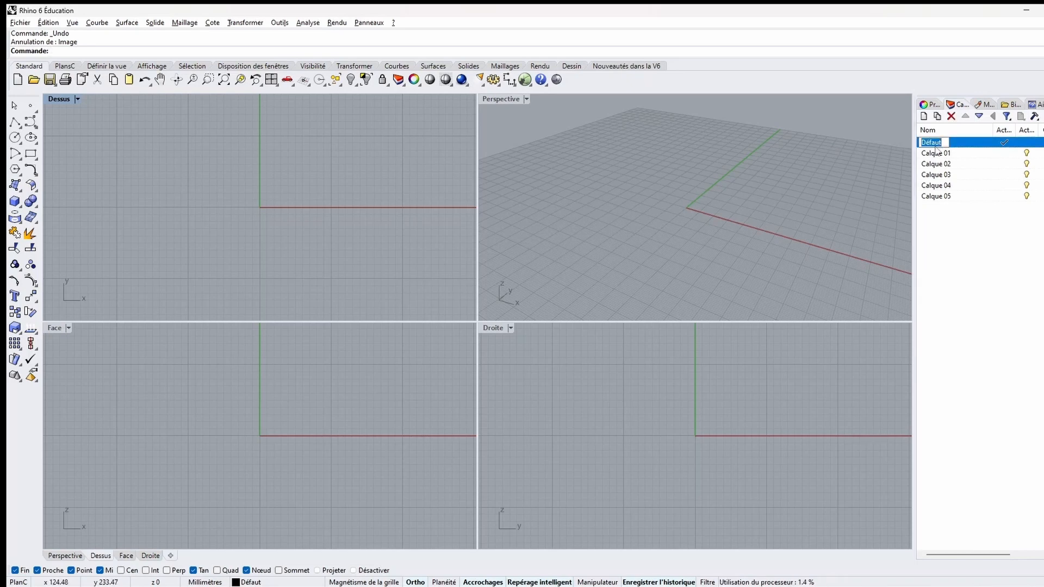
text(00. Axes)
key(Return)
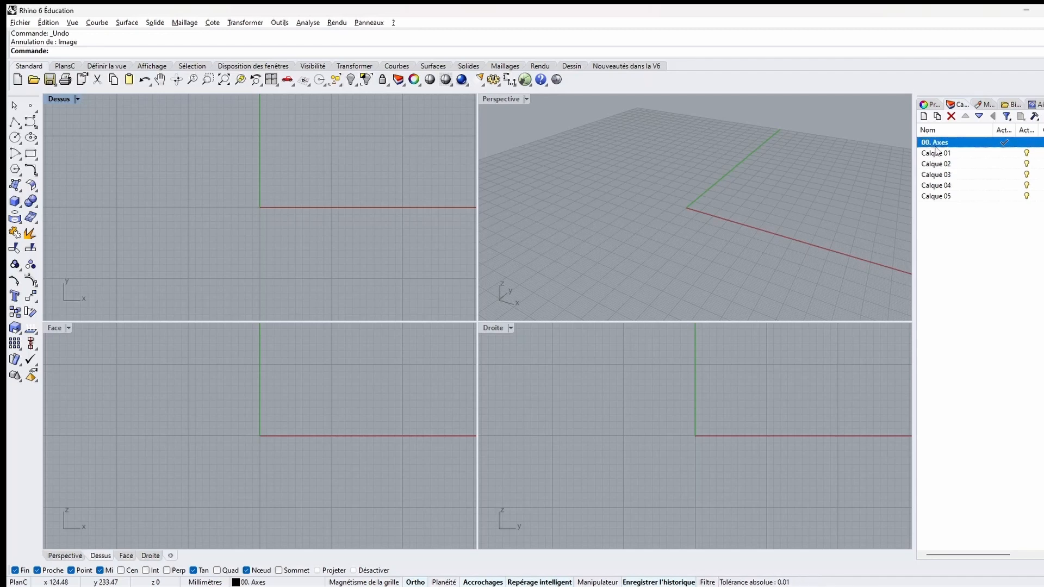
Step: In the Dessus view, draw a straight polyline about 1850 mm long from the origin along the X axis
scroll(254, 187, down, 20)
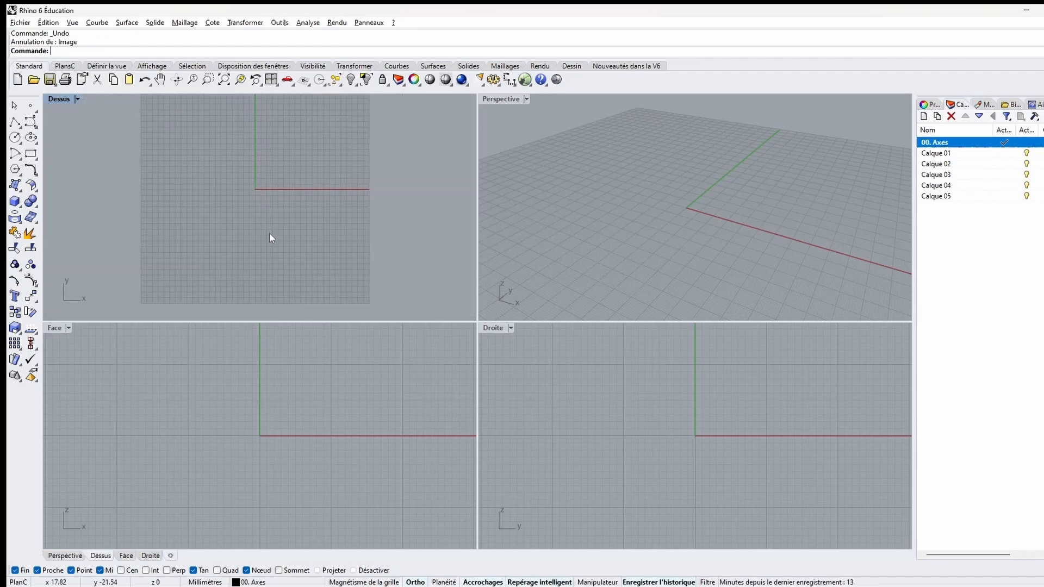
scroll(269, 447, down, 8)
scroll(272, 440, down, 5)
click(15, 121)
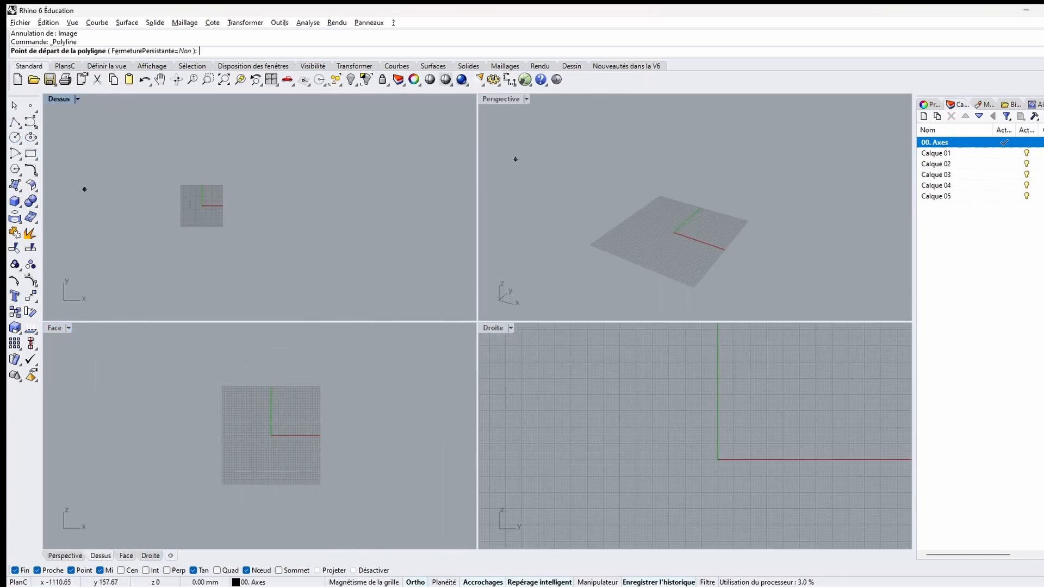
key(Return)
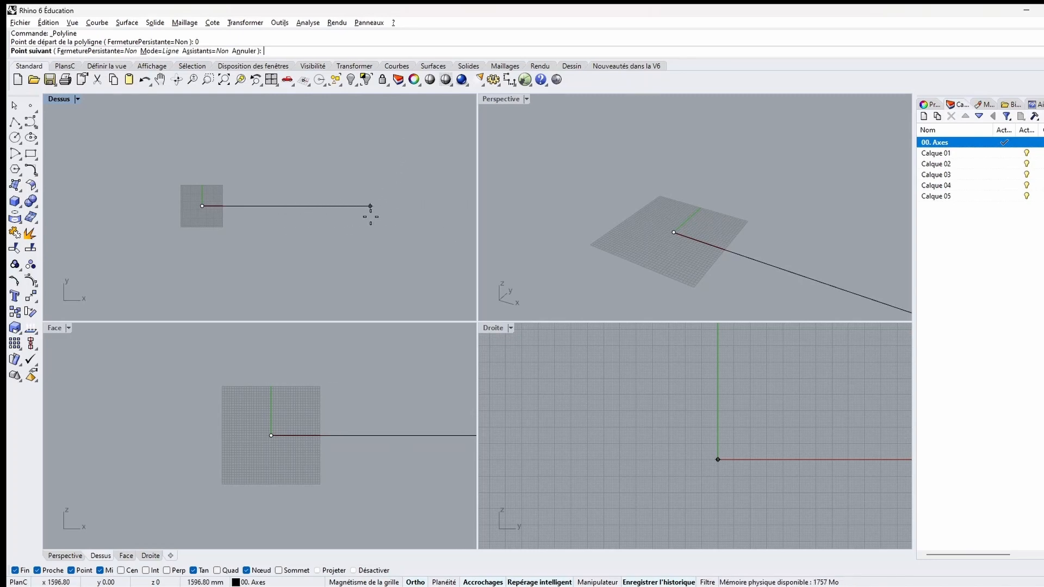
click(399, 214)
key(Return)
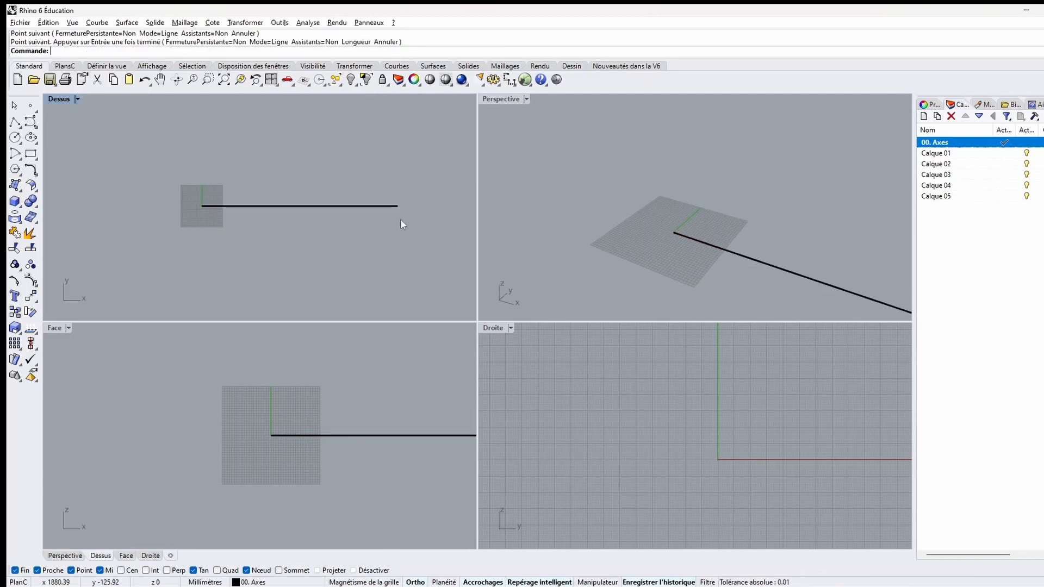
Step: Move the horizontal line by its midpoint to the origin (0) so it is centred there
click(335, 206)
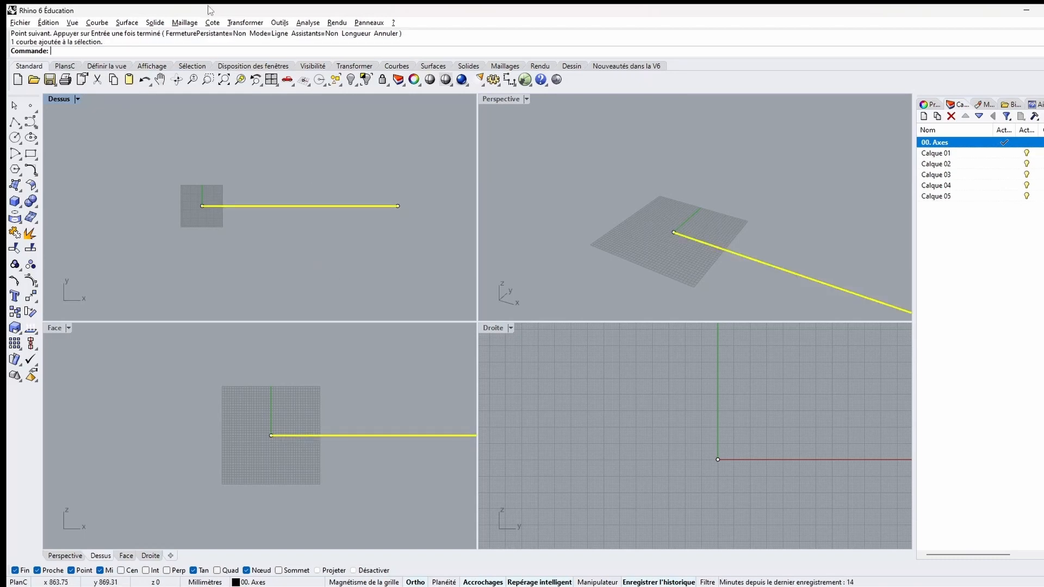
click(246, 22)
click(258, 35)
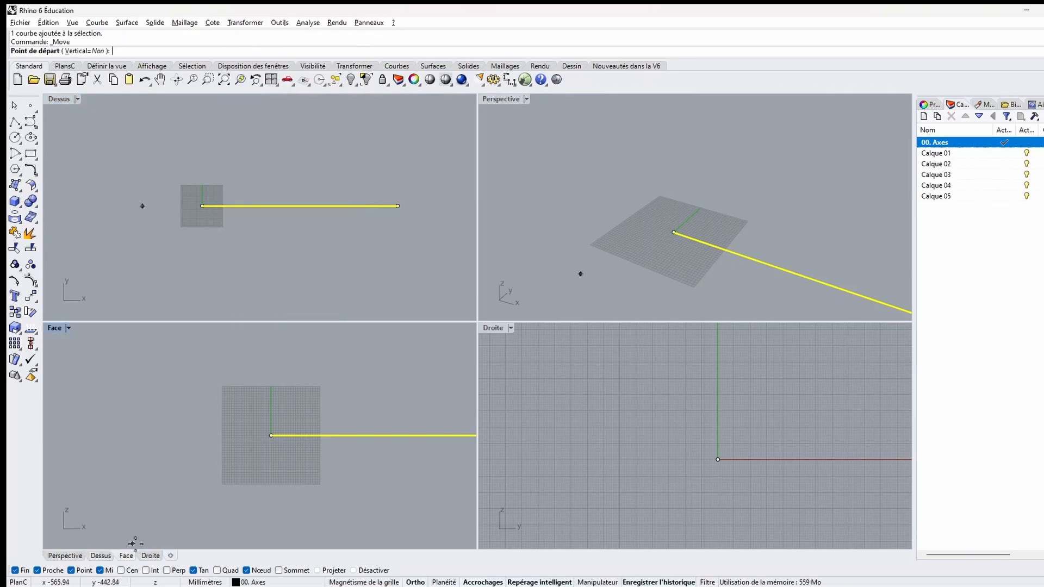
click(298, 207)
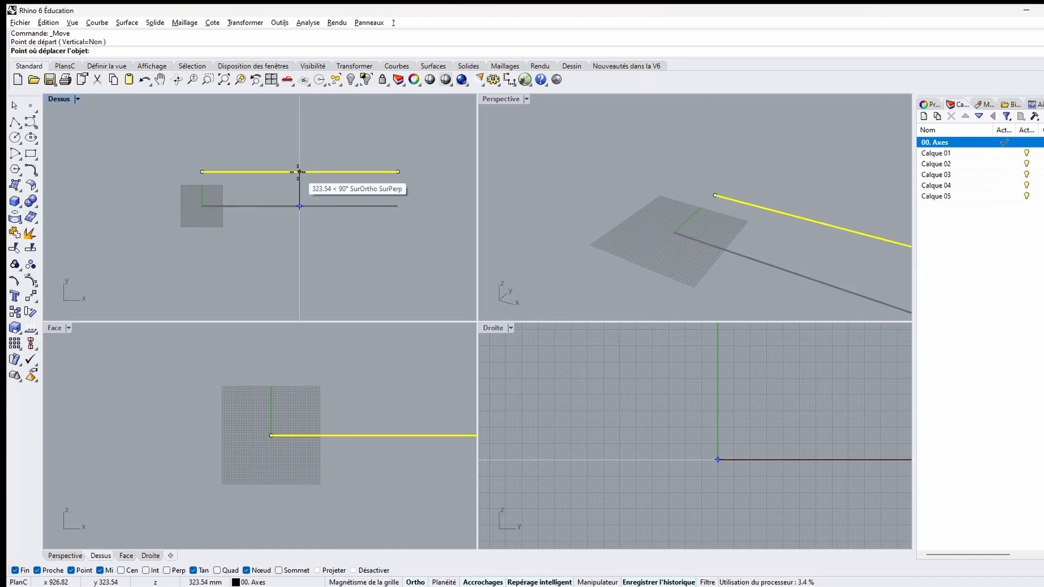
text(0)
key(Return)
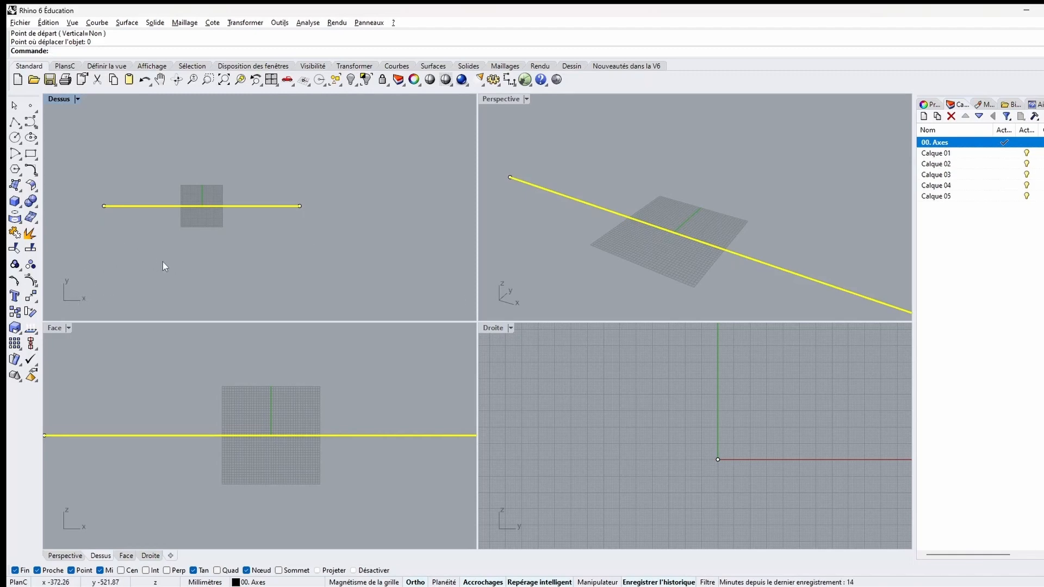
Step: Duplicate the horizontal axis line in place and rotate the copy 90° about the origin
key(ctrl+c)
key(ctrl+v)
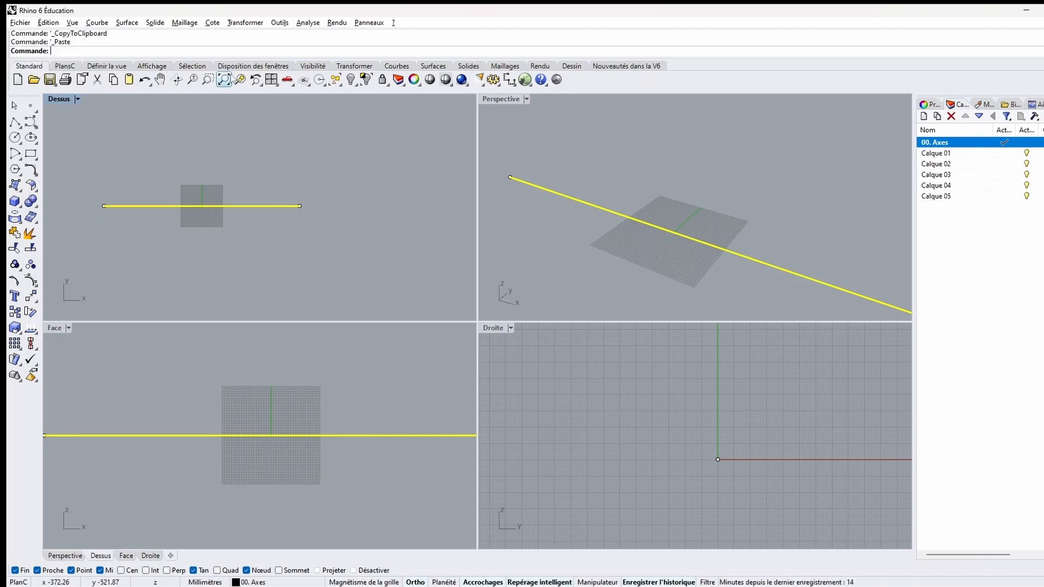
click(246, 23)
click(251, 58)
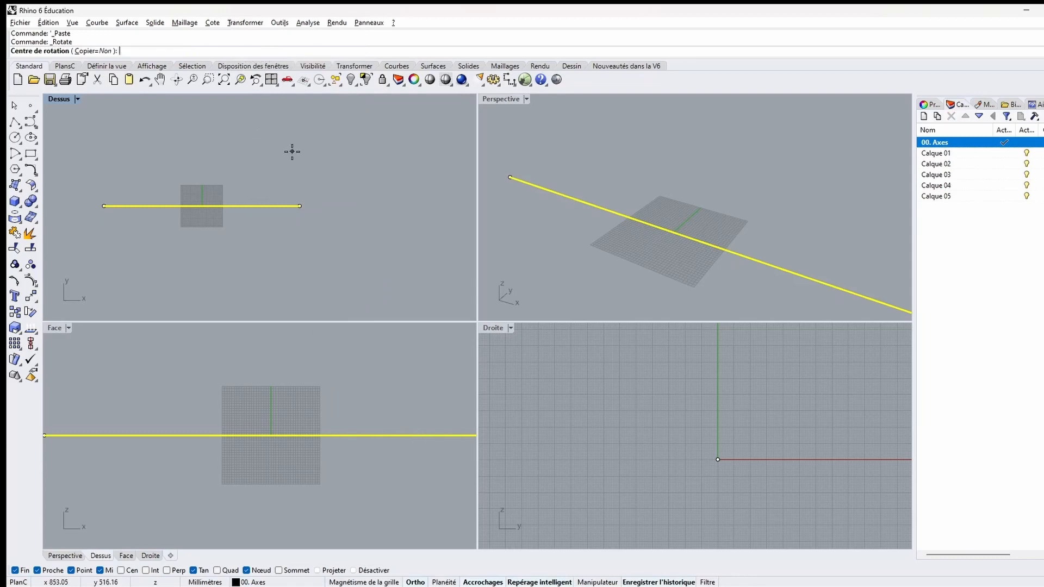
text(0)
key(Return)
text(90)
key(Return)
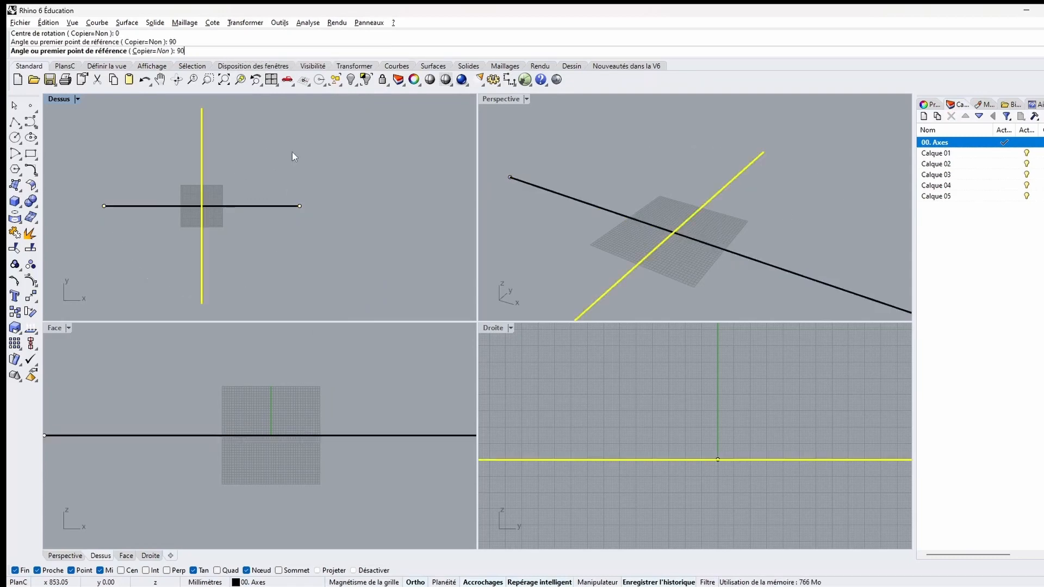
Step: In the Face view, draw a vertical polyline about 2000 mm high from the origin
scroll(323, 356, down, 6)
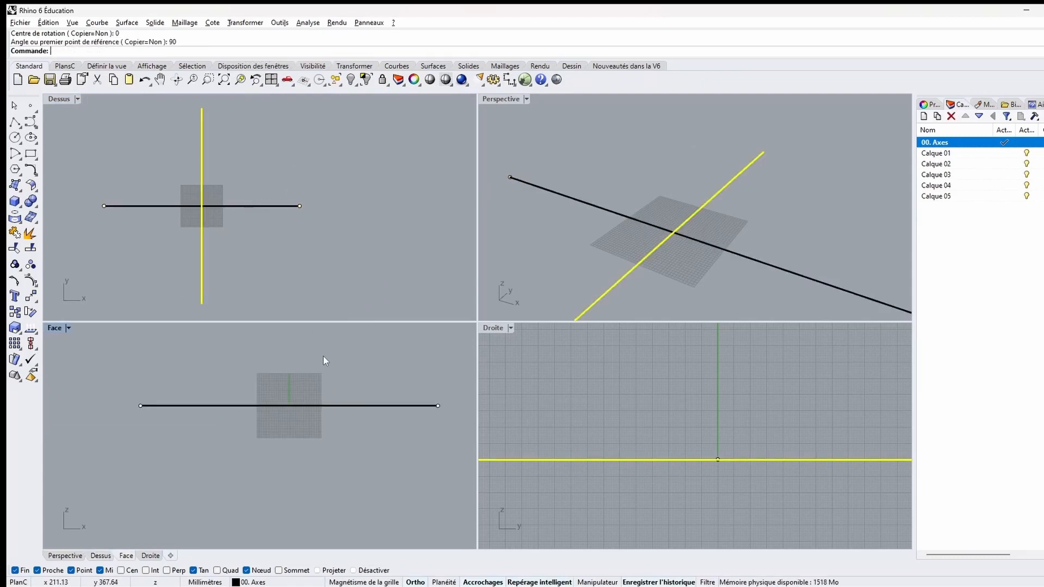
right_drag(350, 388, 305, 467)
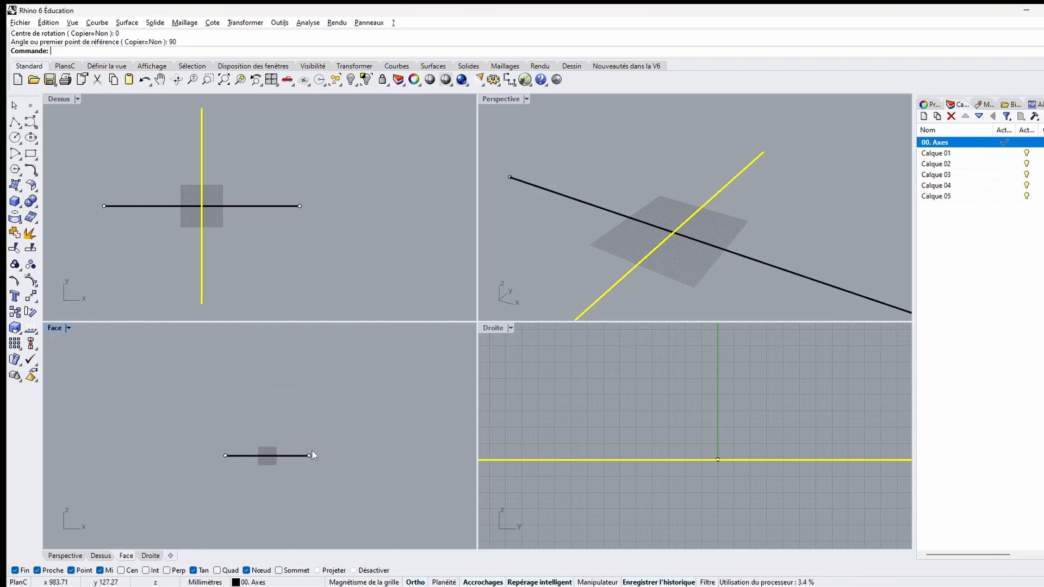
click(15, 122)
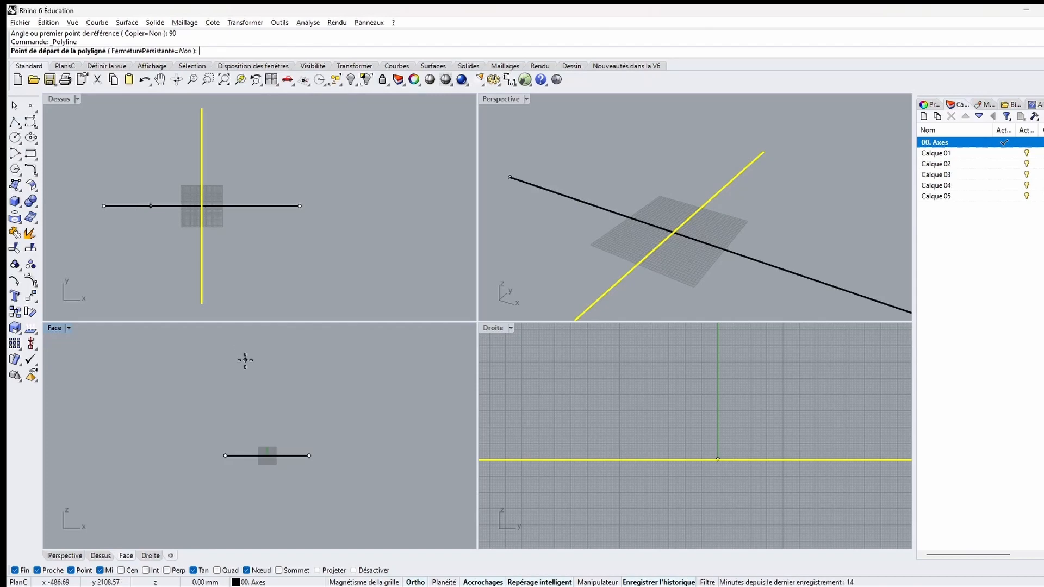
text(0)
key(Return)
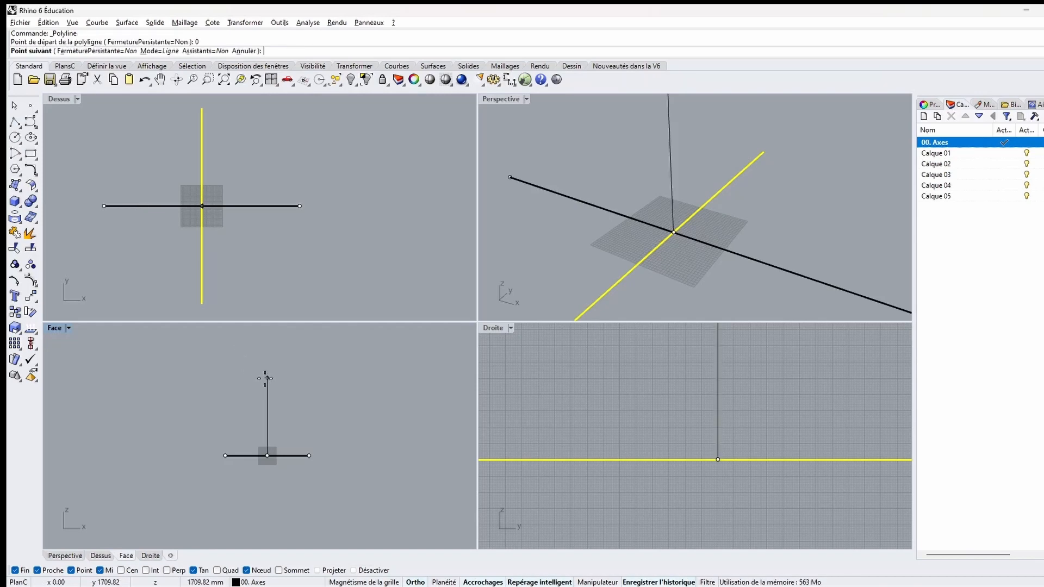
click(267, 365)
key(Return)
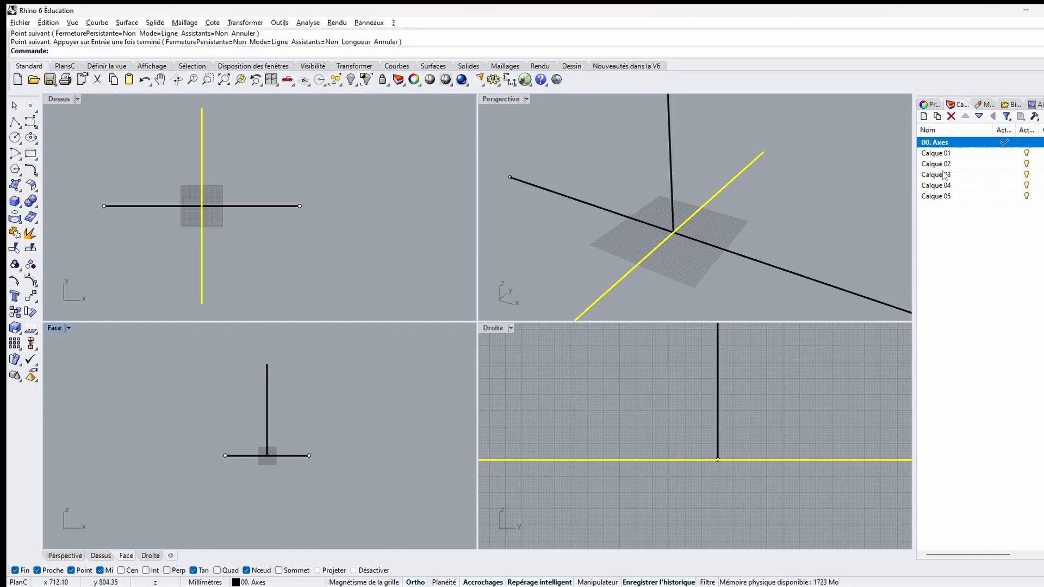
Step: Make Calque 01 current and rename it "01. Fond de plan", and undo these layer changes
double_click(946, 154)
click(946, 153)
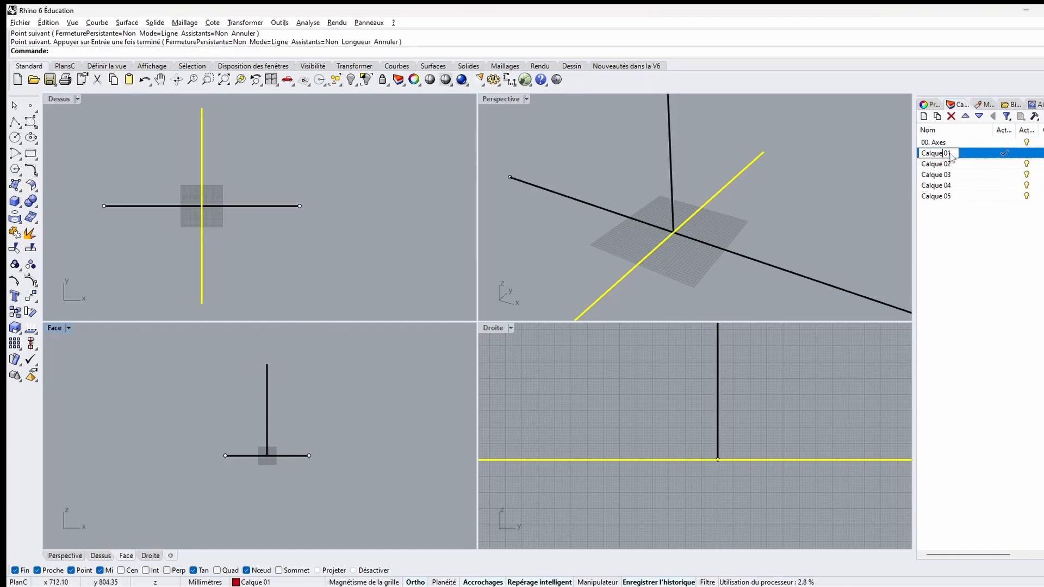
key(Delete)
key(ctrl+z)
text(01.)
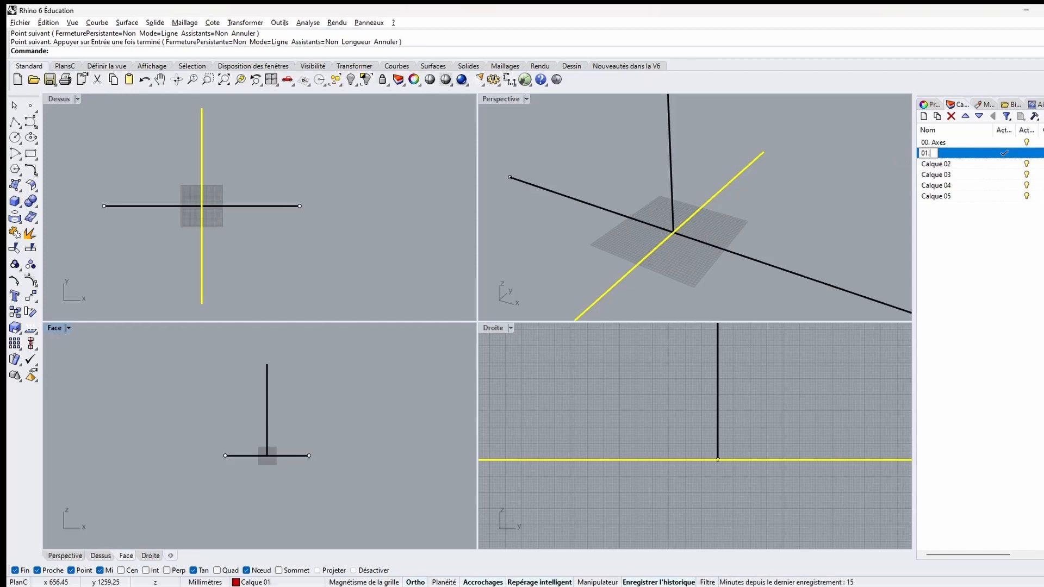
key(Return)
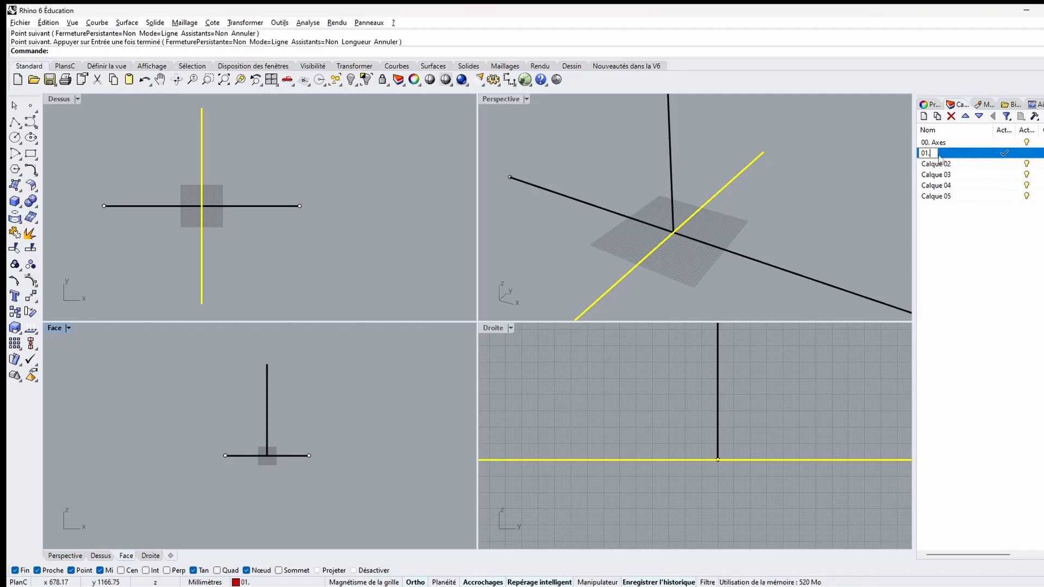
text(Fond de plan)
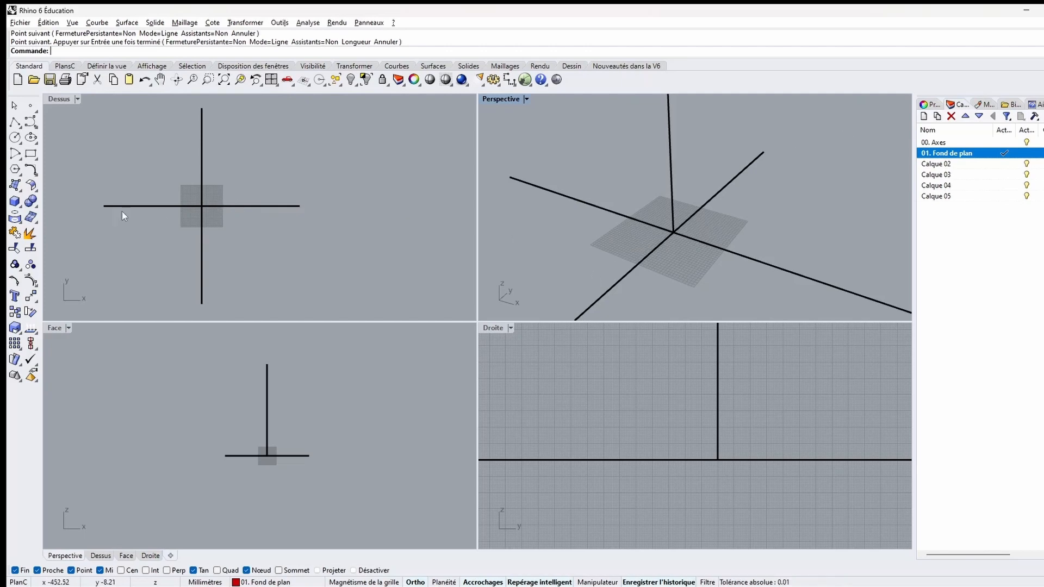
key(ctrl+z)
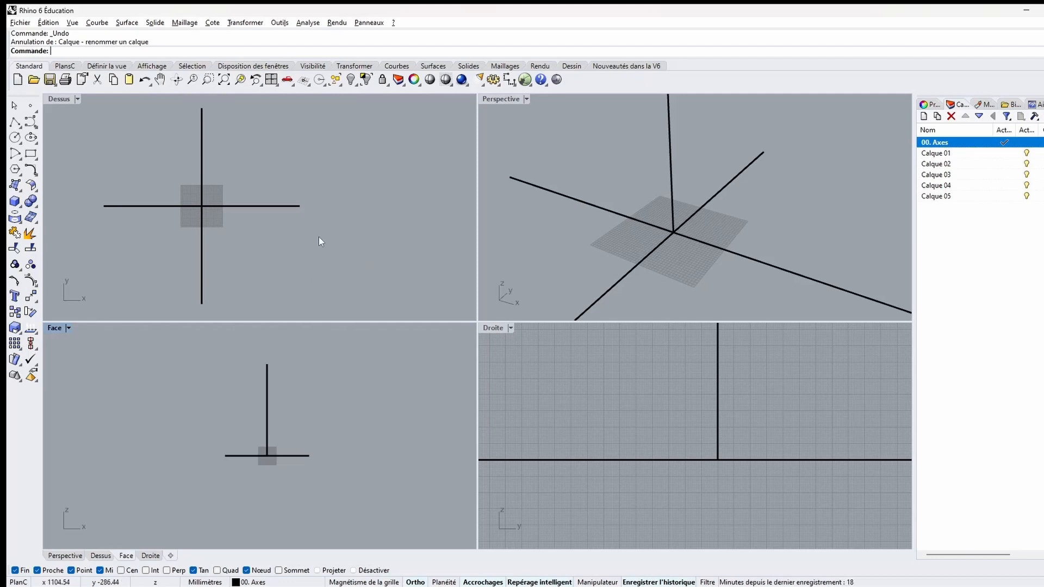
Step: Draw a 125 mm wide by 324 mm high rectangle in the Face view, beside the vertical axis
double_click(55, 328)
click(31, 154)
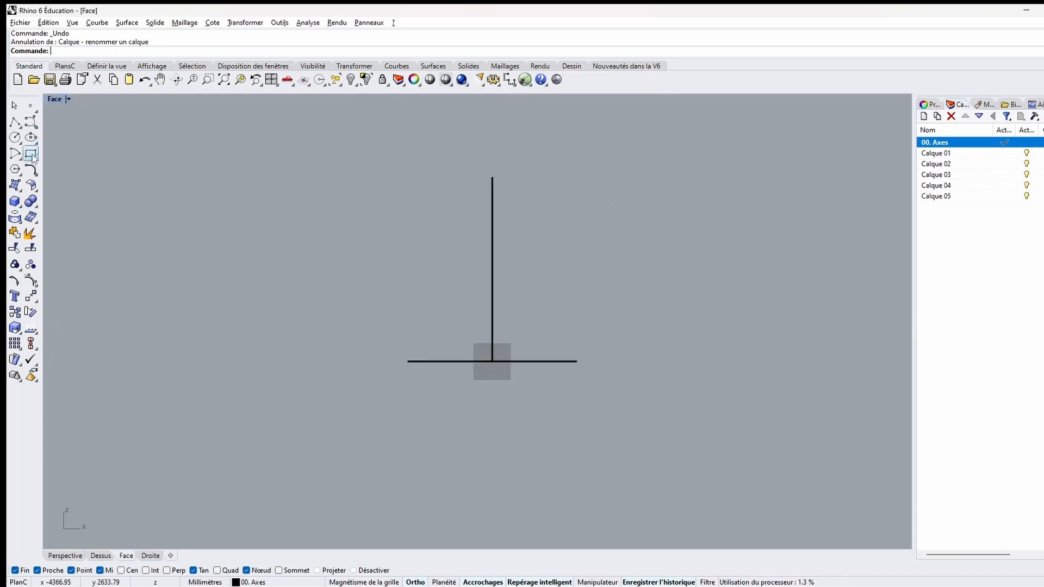
click(533, 303)
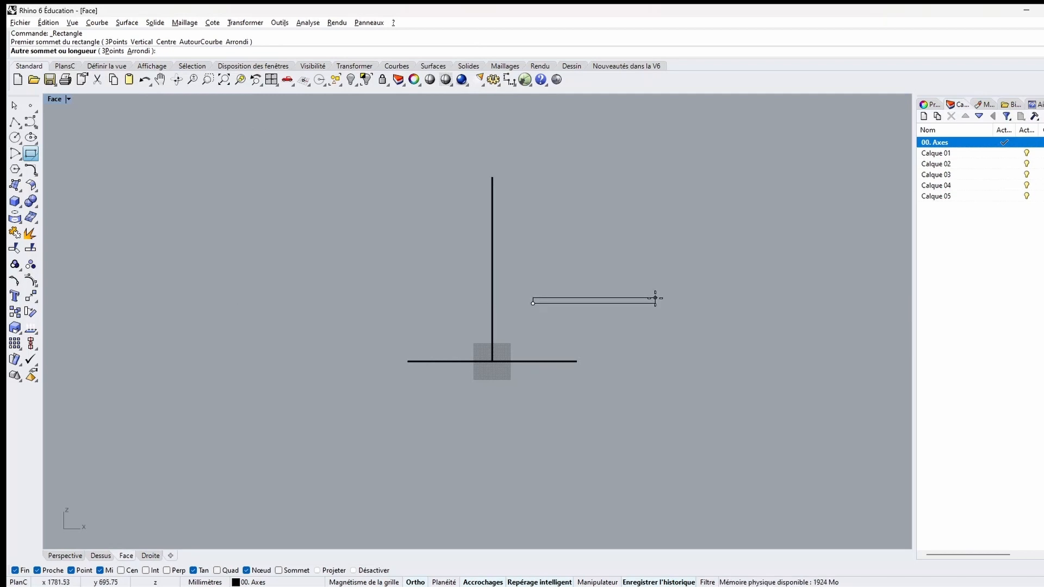
text(125)
key(Return)
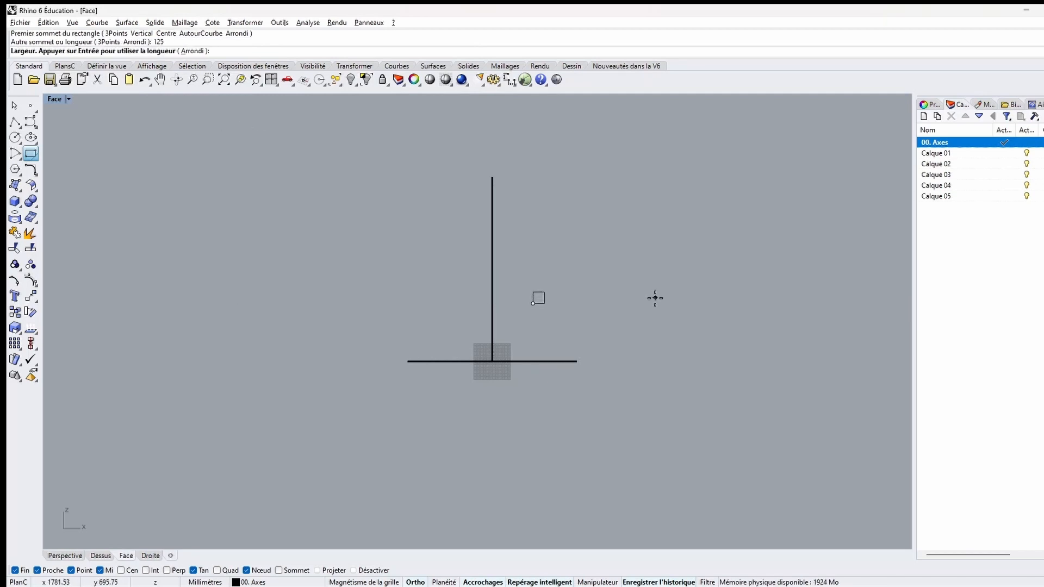
text(32)
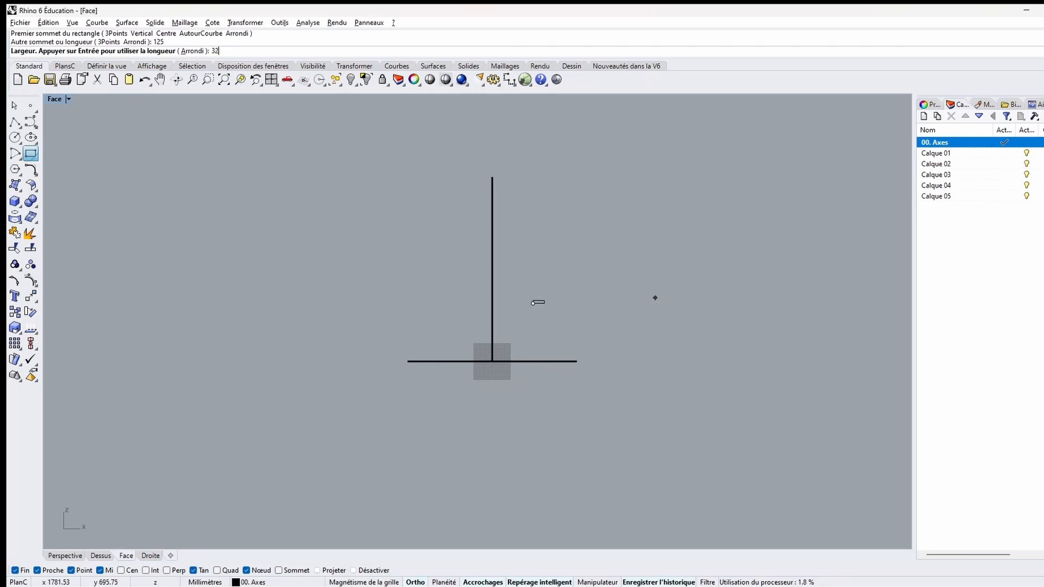
text(4)
key(Return)
Step: Move the rectangle by the midpoint of its bottom edge to the origin (0)
scroll(542, 288, up, 5)
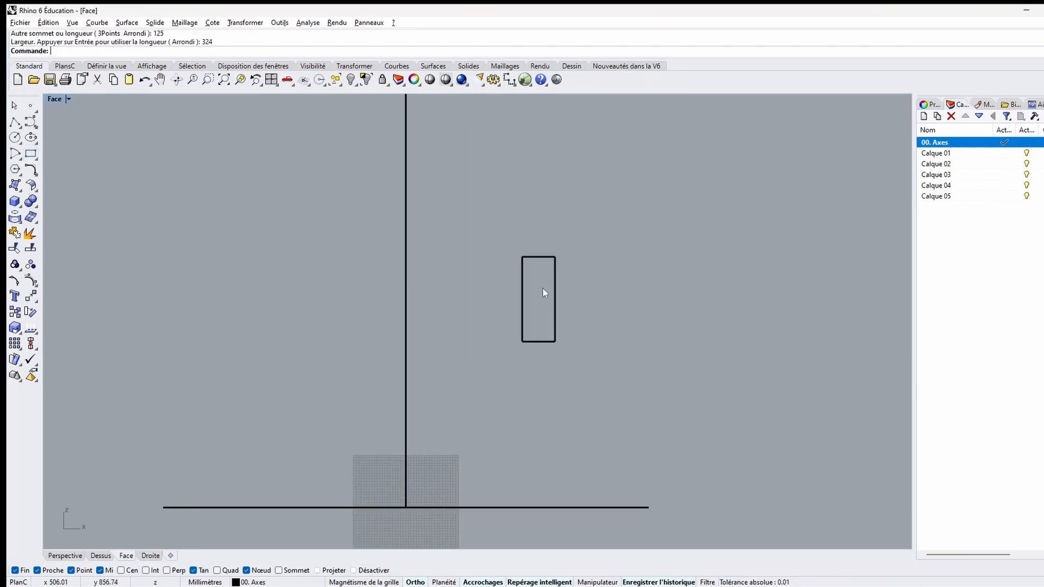
scroll(566, 366, up, 3)
right_drag(575, 370, 660, 326)
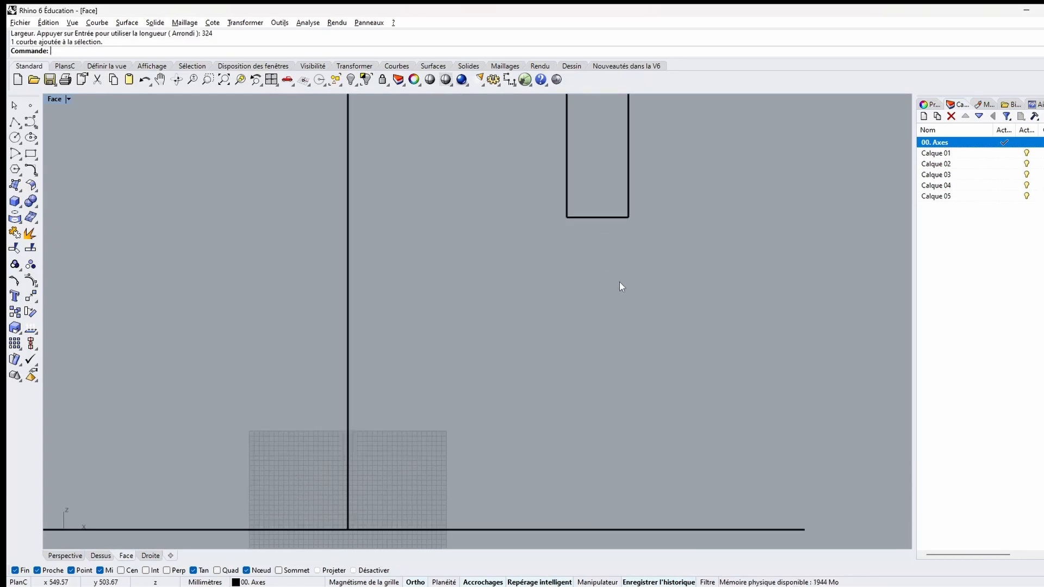
right_drag(621, 286, 669, 342)
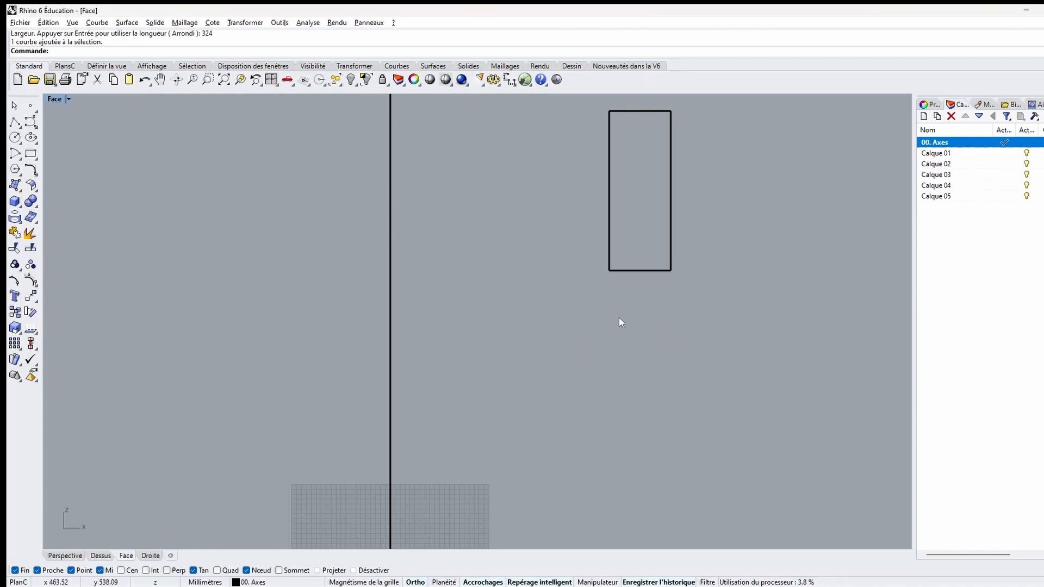
click(644, 270)
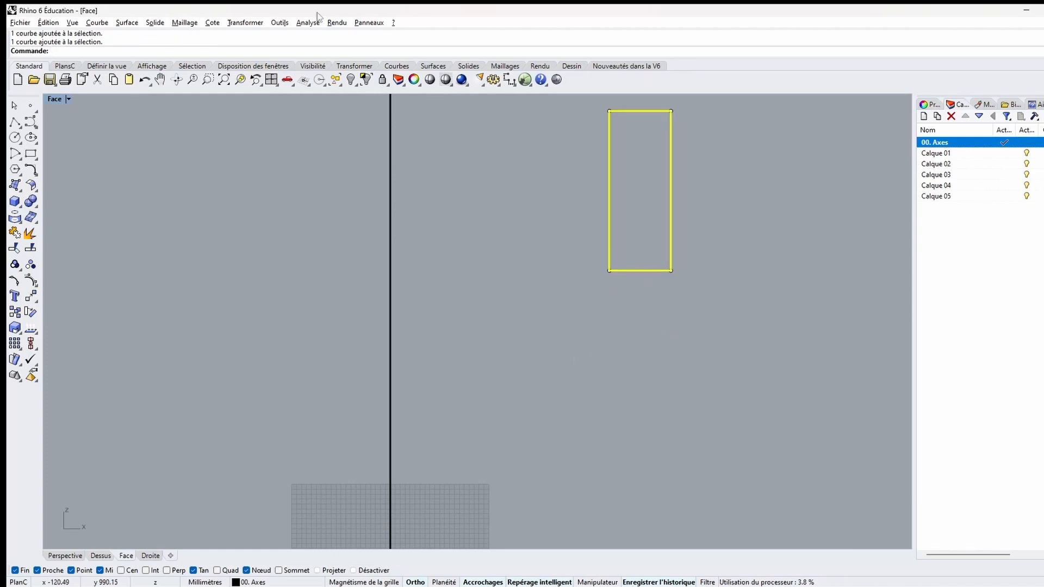
click(244, 23)
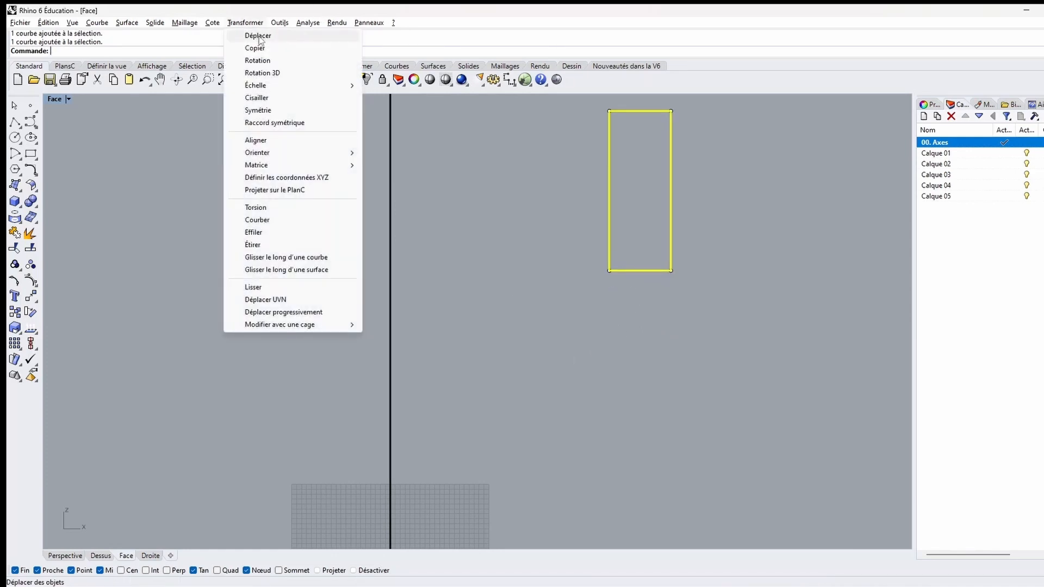
click(260, 36)
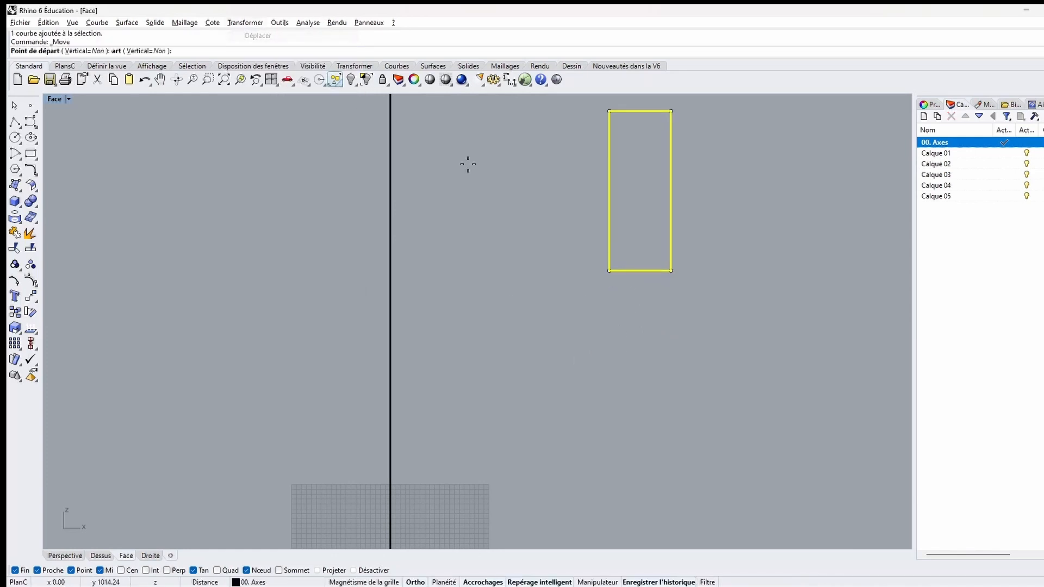
click(639, 271)
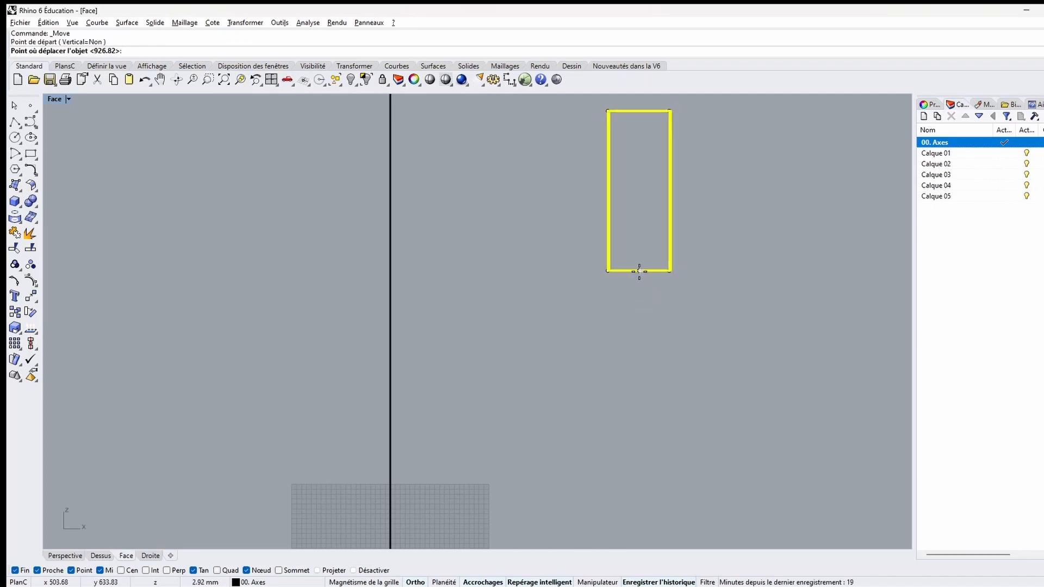
text(0)
key(Return)
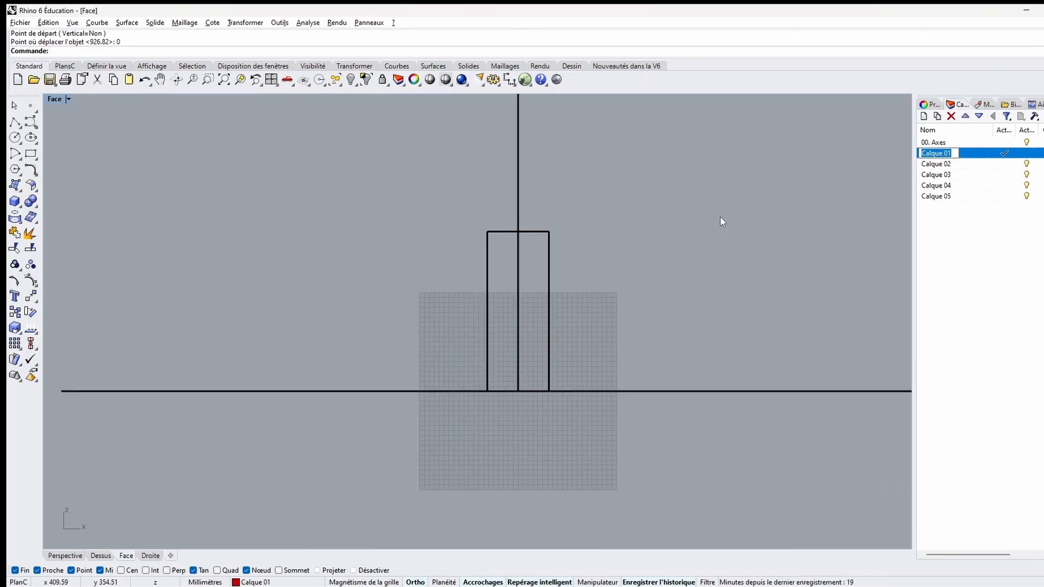
Step: Rename the current layer Calque 01 to "01. Plan 2D" and lock the 00. Axes layer
text(01)
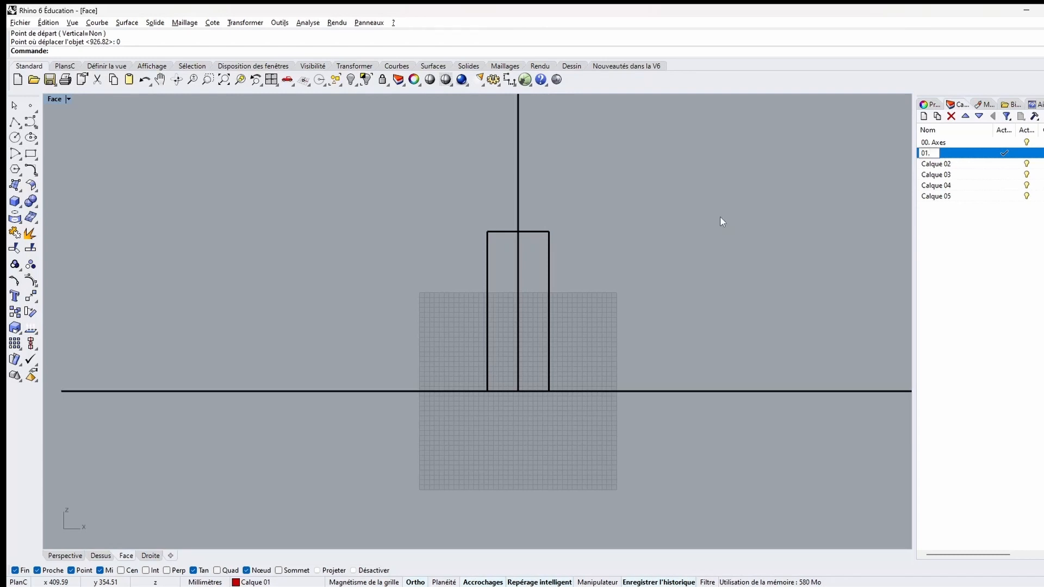
text(. Plan 2D)
key(Return)
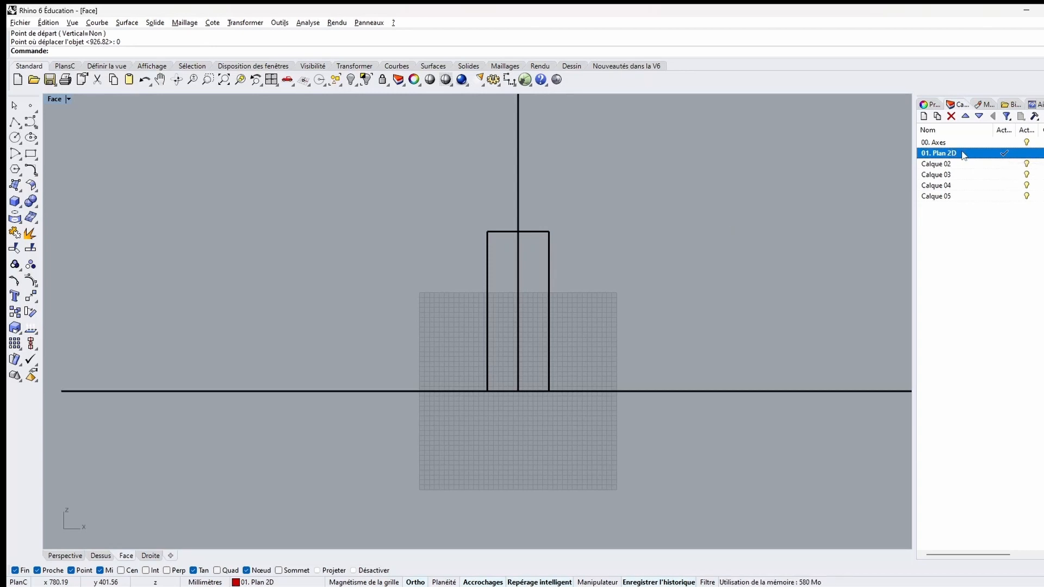
click(1040, 142)
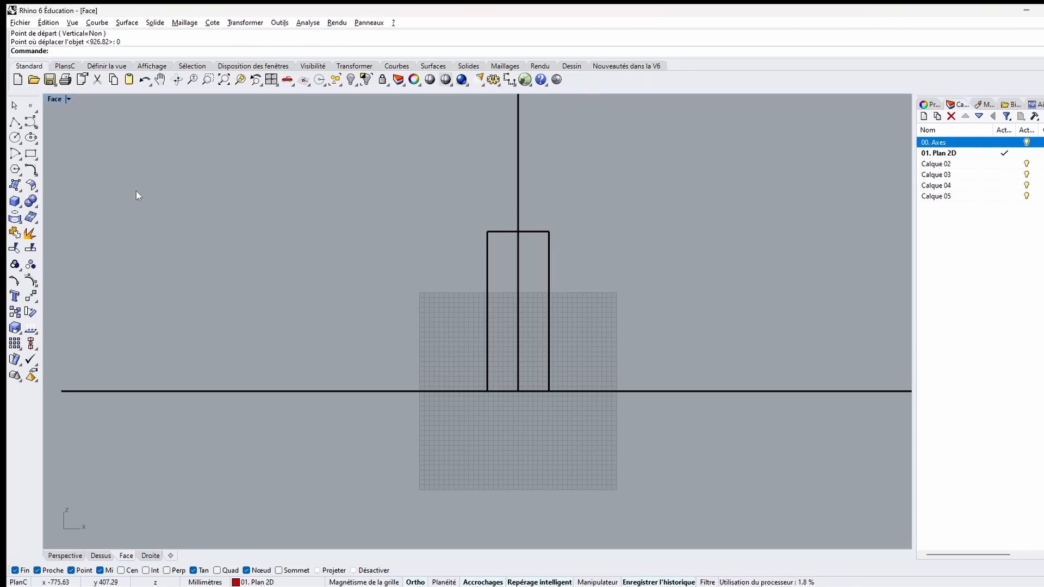
Step: Insert Tour-Eiffel1.jpg as an image plane about 194 mm wide in the Face view, in empty space beside the vertical axis
click(15, 185)
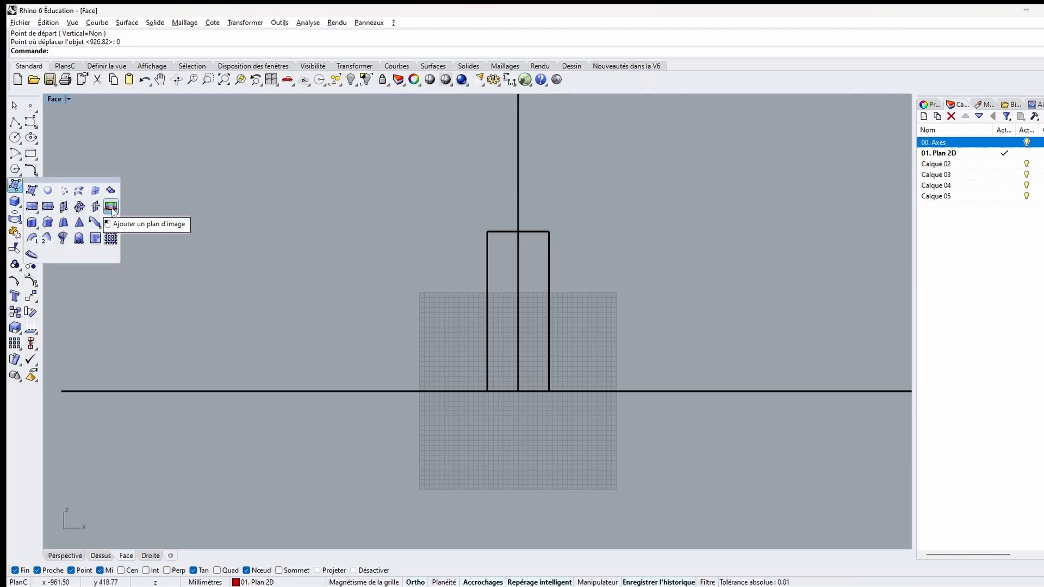
click(111, 208)
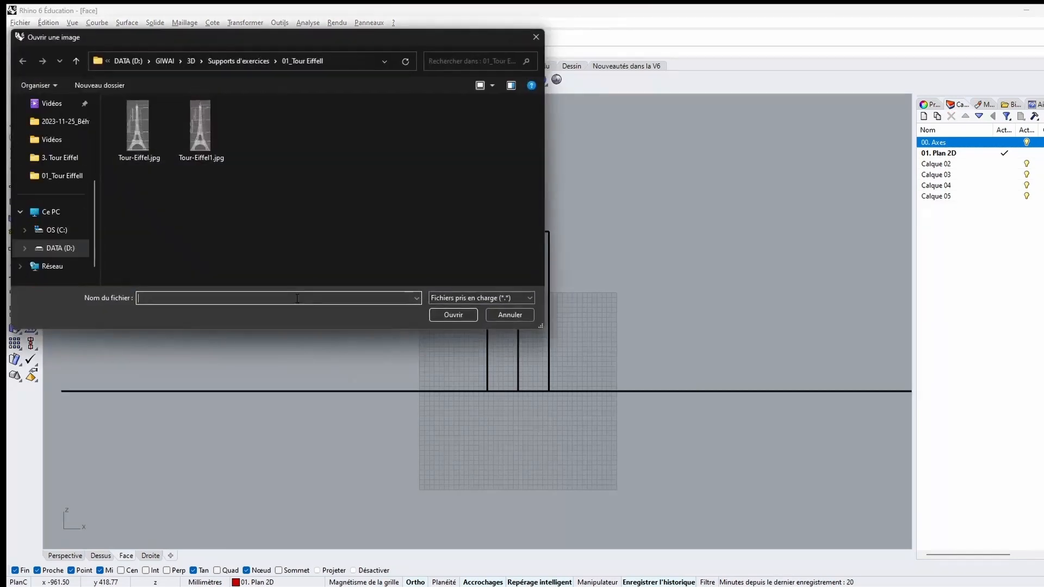
click(202, 132)
double_click(202, 132)
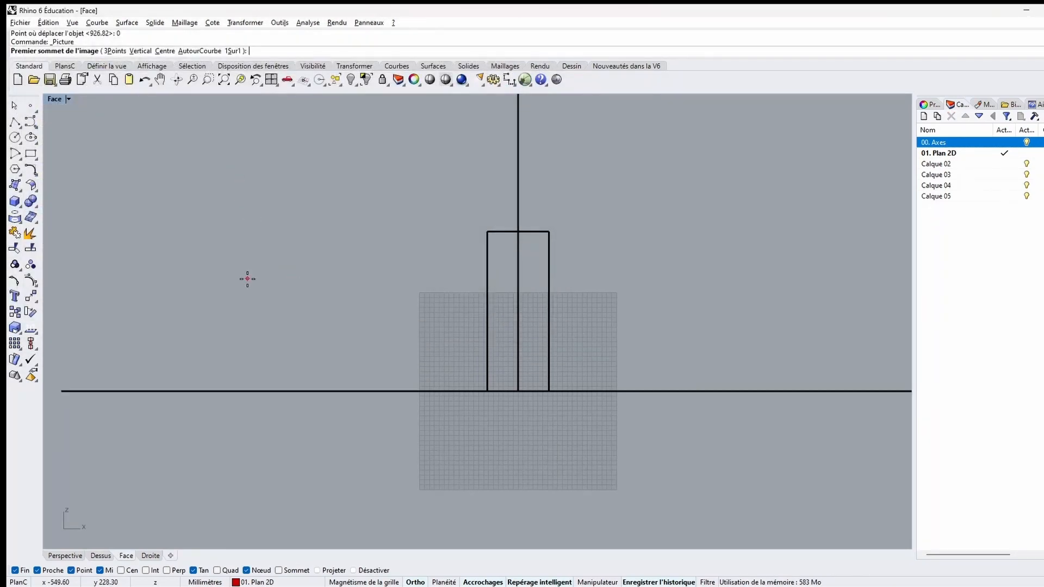
scroll(467, 260, down, 3)
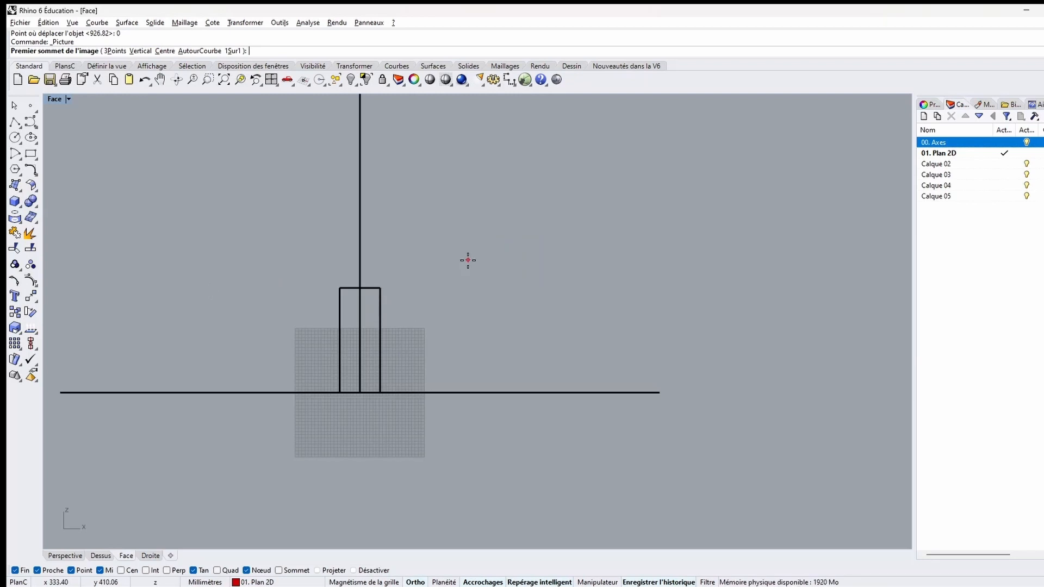
click(468, 260)
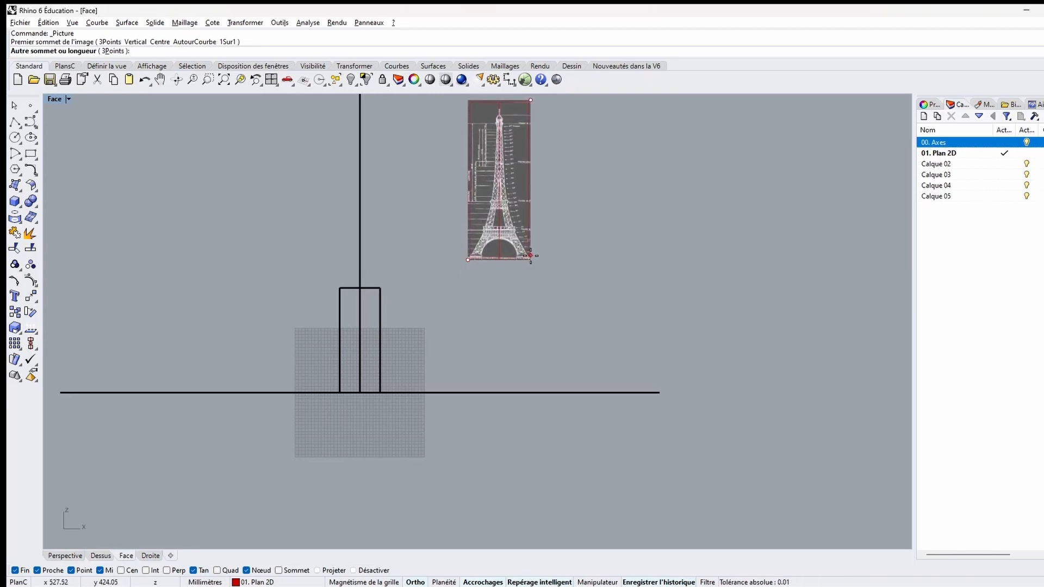
click(531, 256)
Step: Examine the placed Eiffel Tower image in the Perspective view, and inspect its drawing from base to spire in the Face view
right_drag(606, 239, 598, 303)
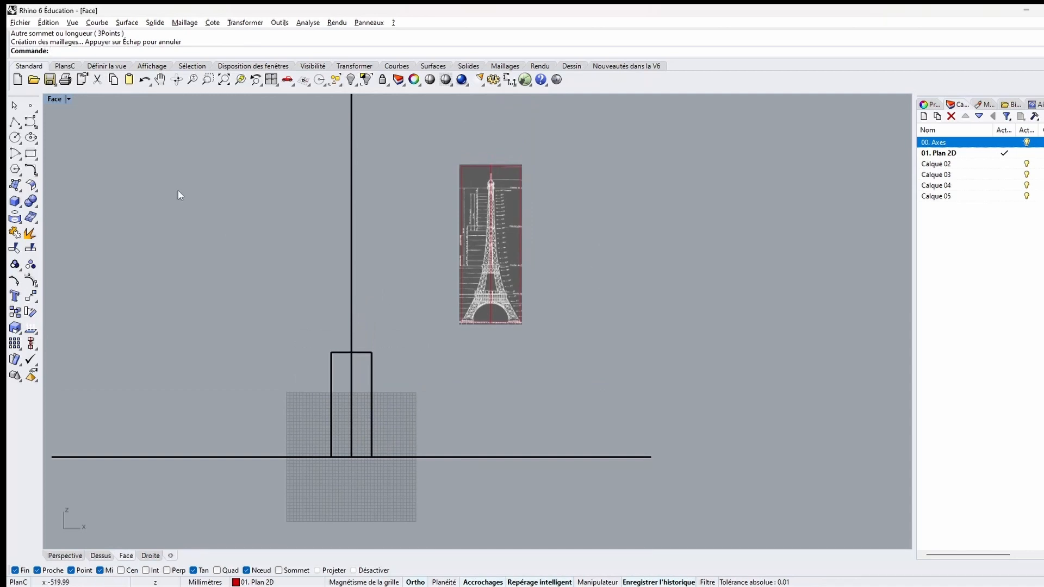
double_click(55, 99)
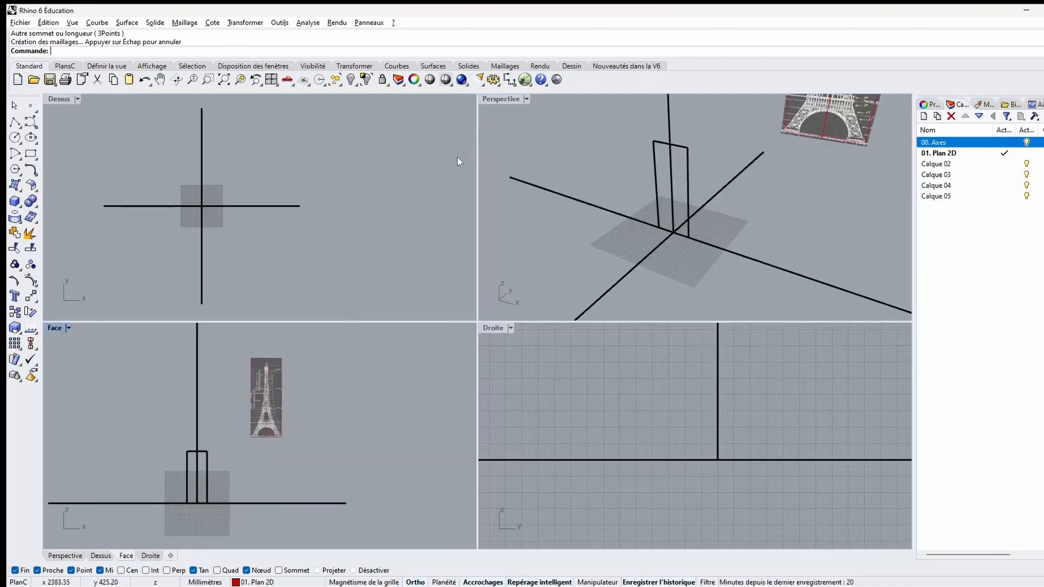
double_click(501, 99)
scroll(589, 221, down, 5)
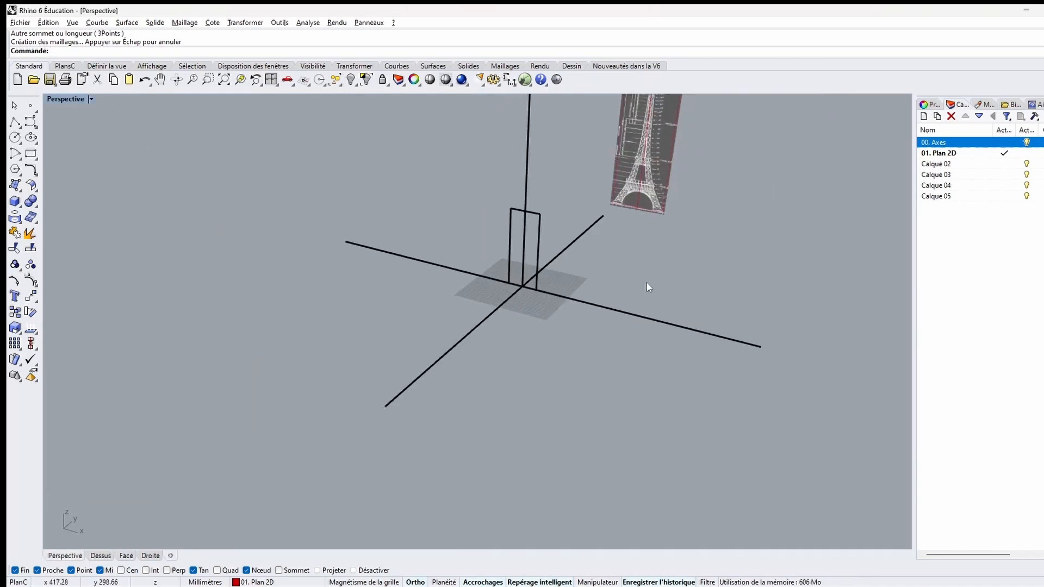
right_drag(647, 282, 665, 372)
click(573, 319)
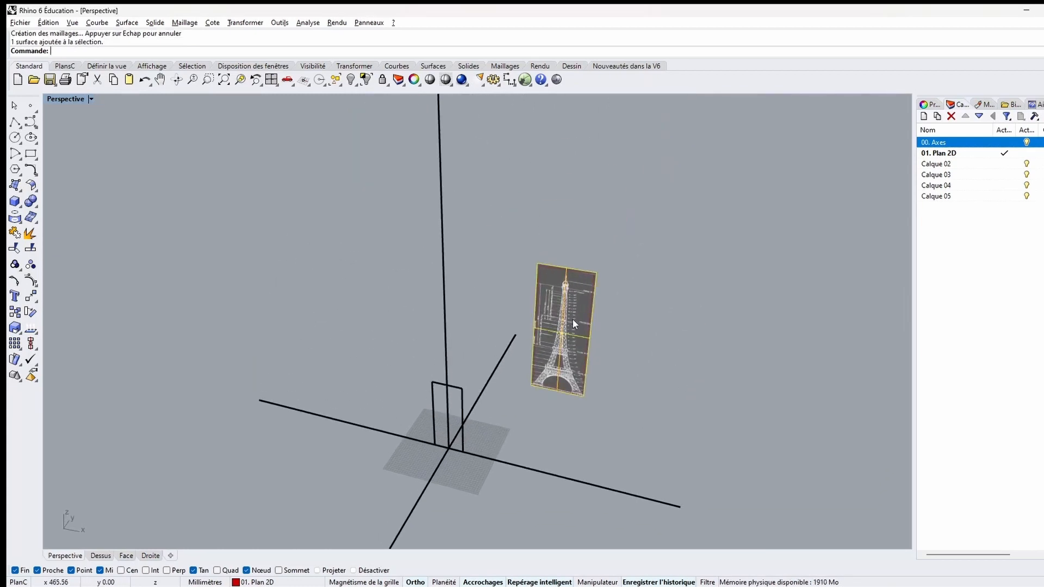
right_drag(650, 407, 625, 336)
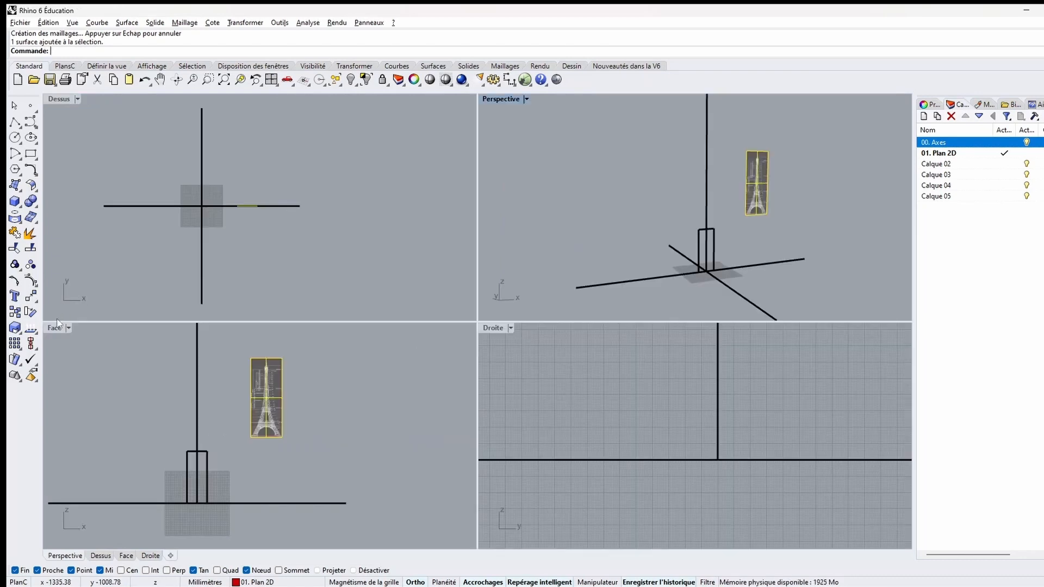
double_click(56, 329)
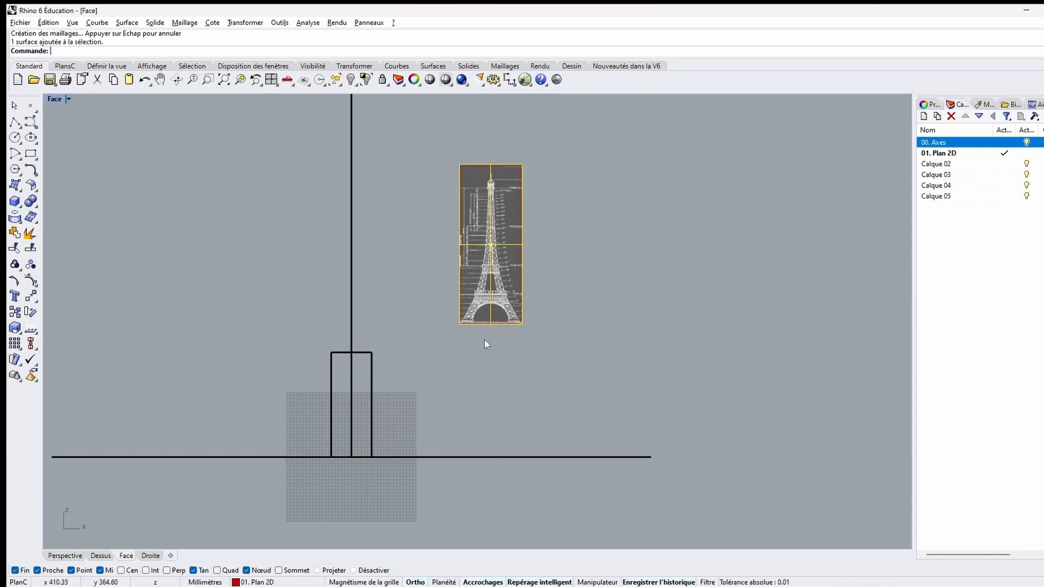
click(514, 342)
scroll(478, 332, up, 5)
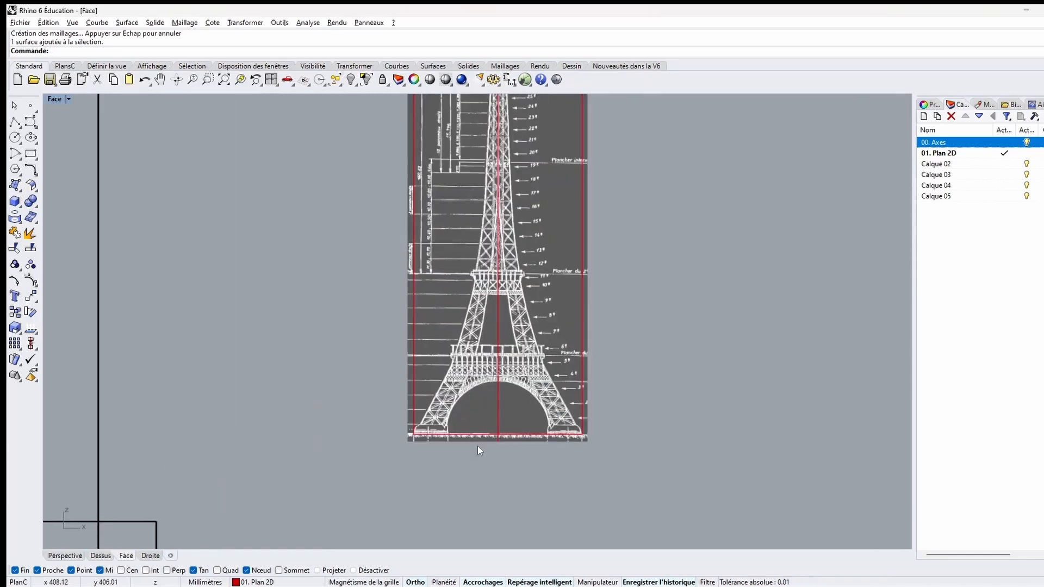
right_drag(529, 297, 471, 480)
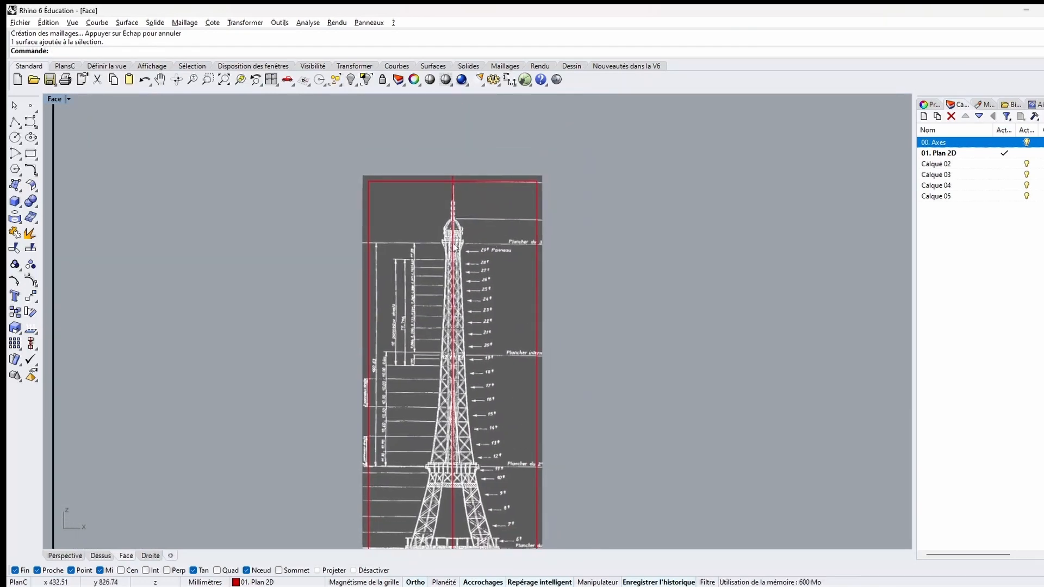
right_drag(616, 370, 642, 187)
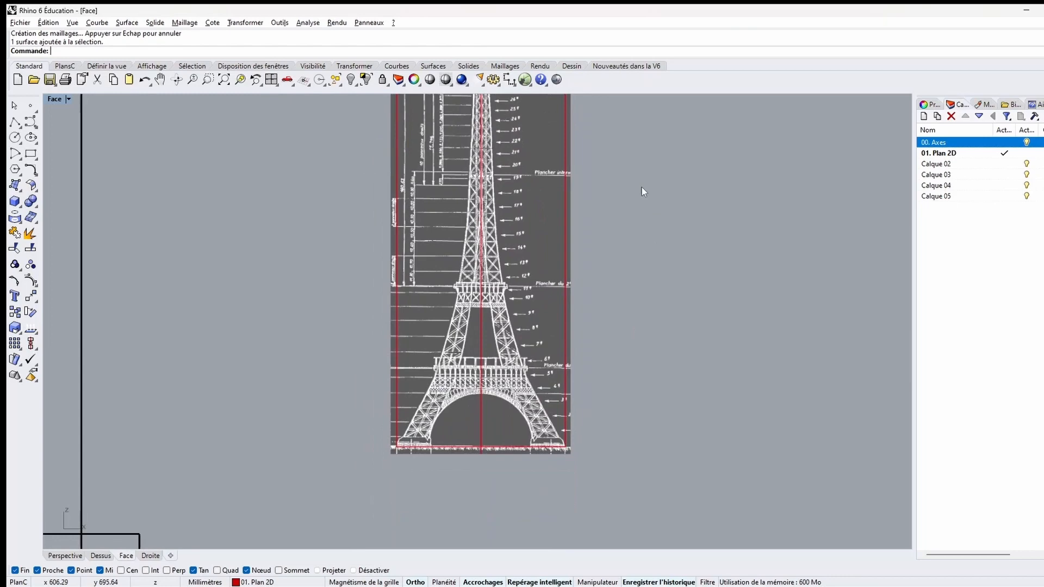
Step: Move the image from the intersection of its red centre line and red ground line to the origin (0)
click(492, 405)
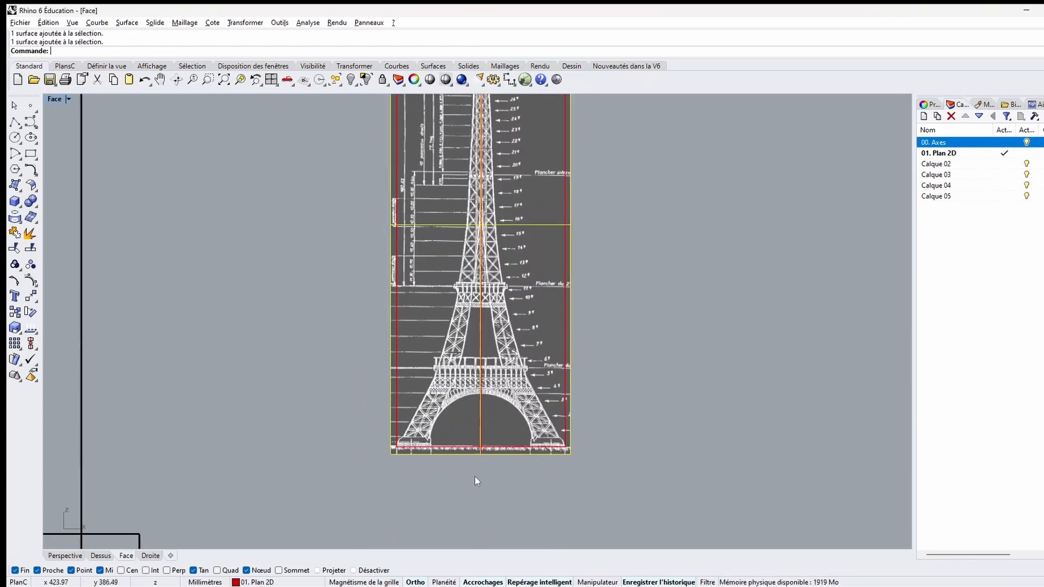
scroll(476, 471, up, 8)
scroll(551, 367, up, 3)
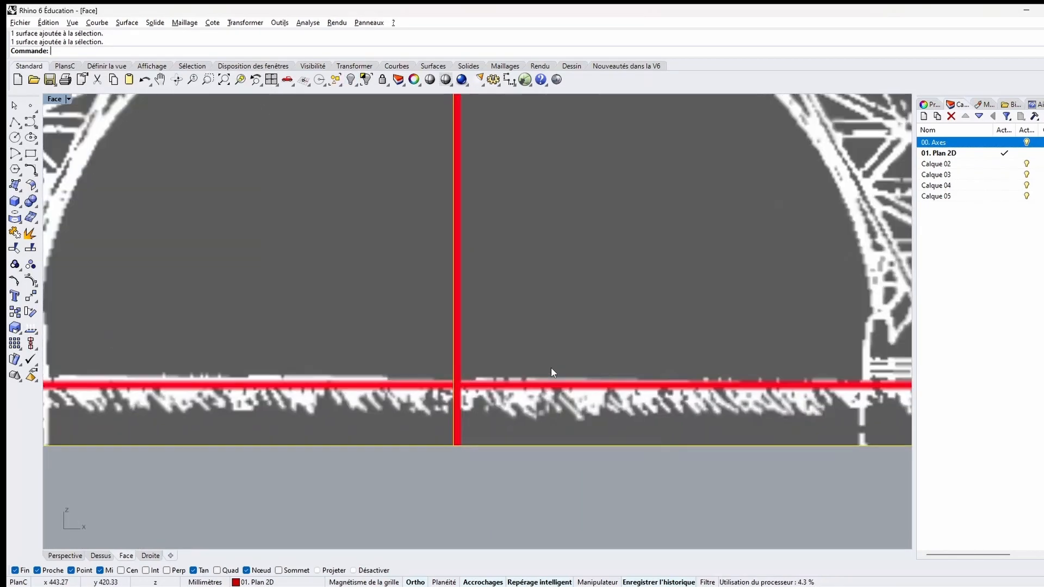
click(245, 22)
click(257, 35)
scroll(463, 384, up, 3)
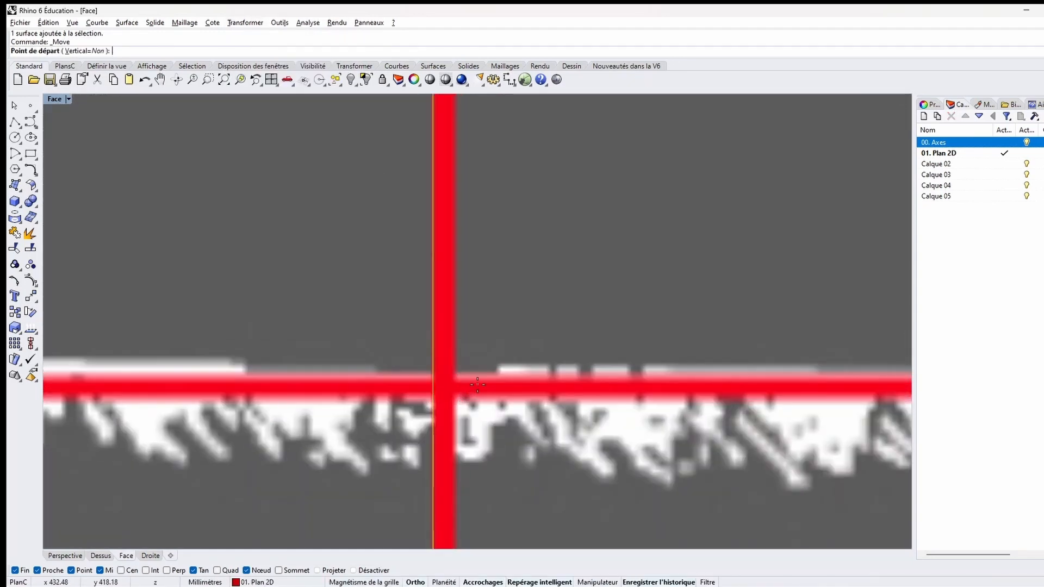
click(446, 385)
text(0)
key(Return)
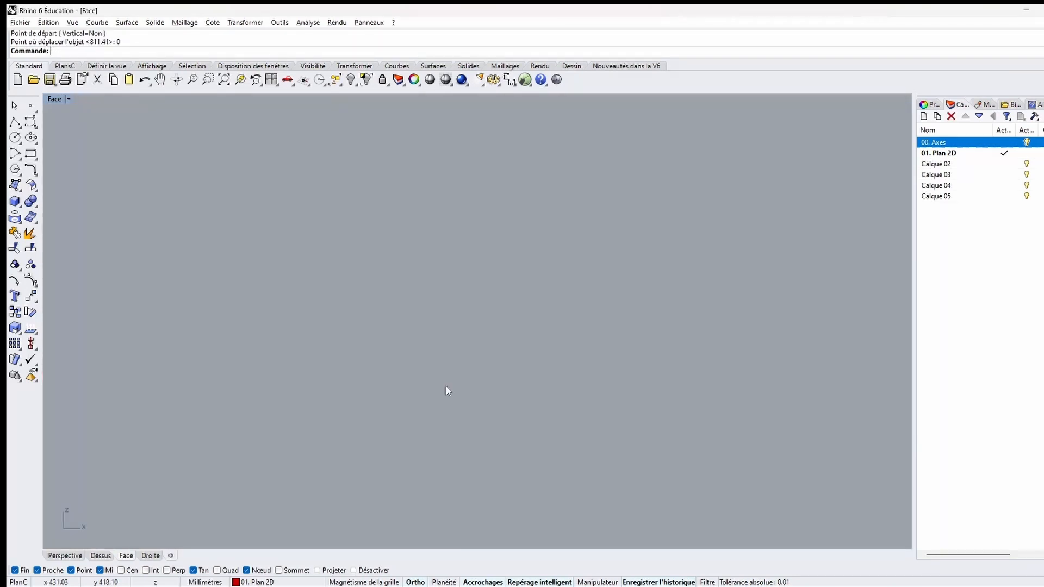
scroll(410, 381, down, 10)
right_drag(433, 382, 494, 281)
scroll(321, 464, up, 5)
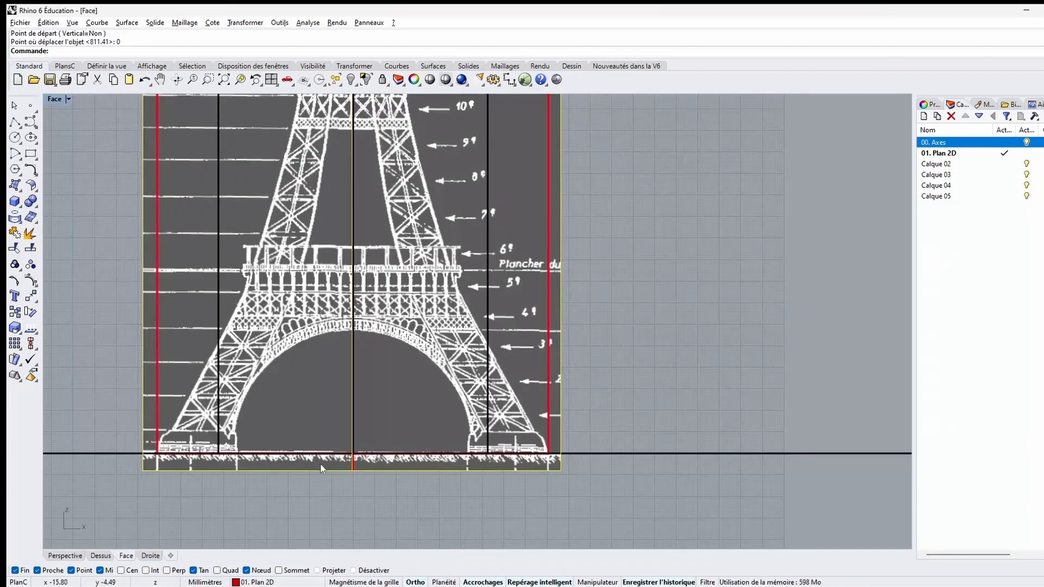
scroll(329, 469, down, 2)
right_drag(522, 354, 623, 384)
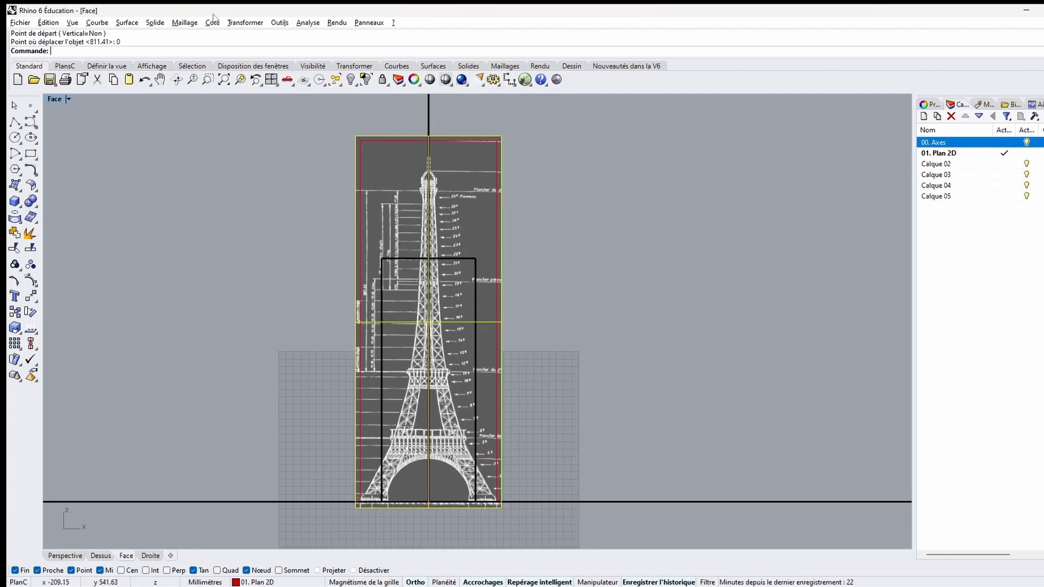
Step: Try a 2D scale of the image from the origin (0) by a factor of 0.5, and undo it
click(245, 23)
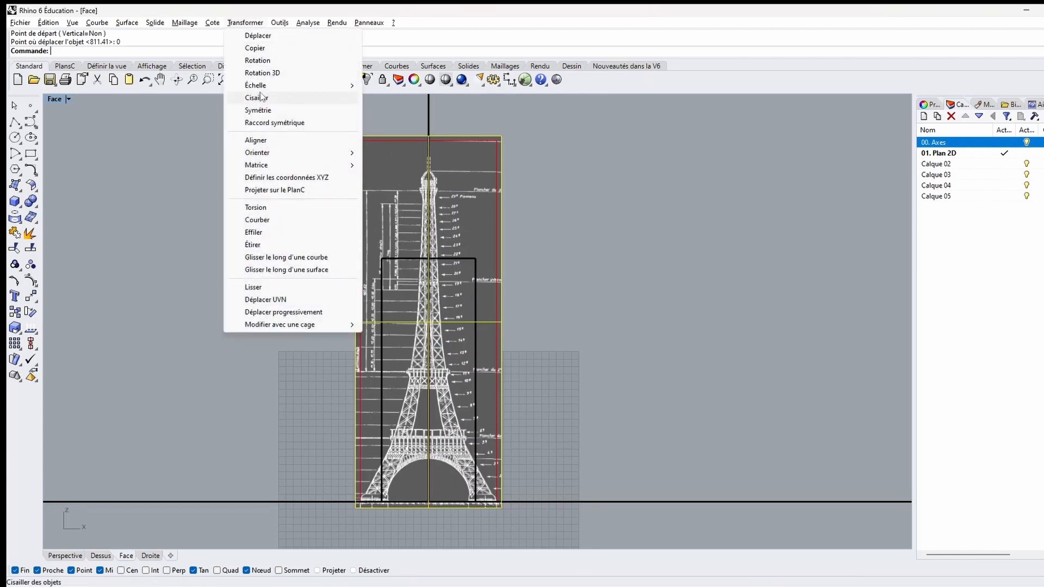
mouse_move(326, 85)
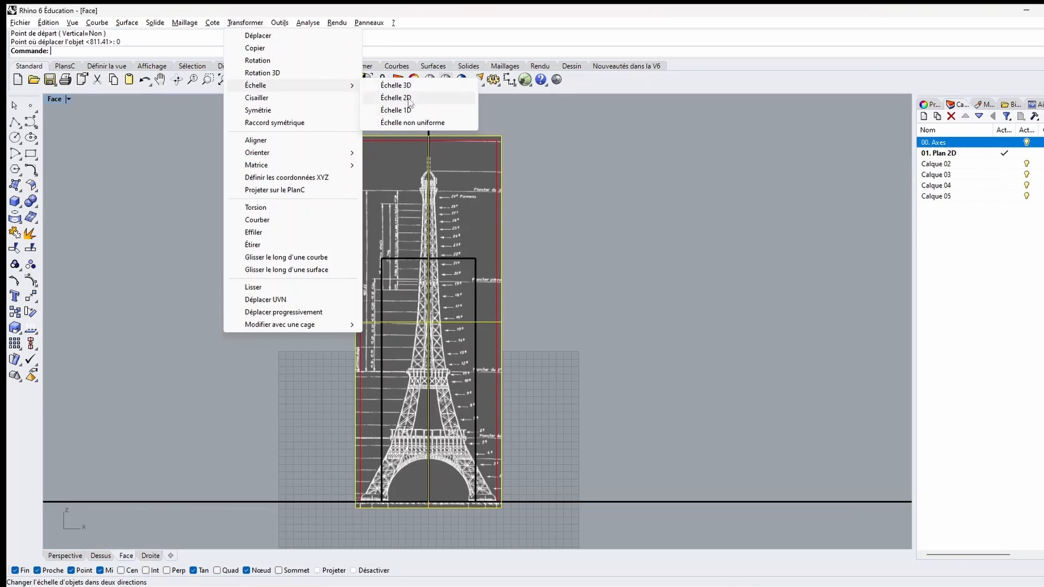
click(409, 100)
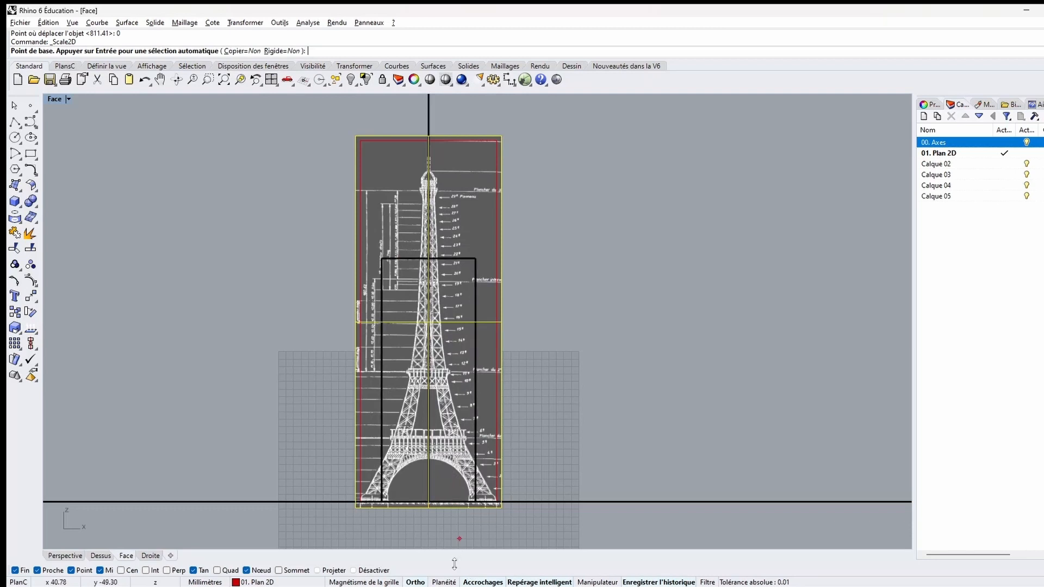
text(0)
key(Return)
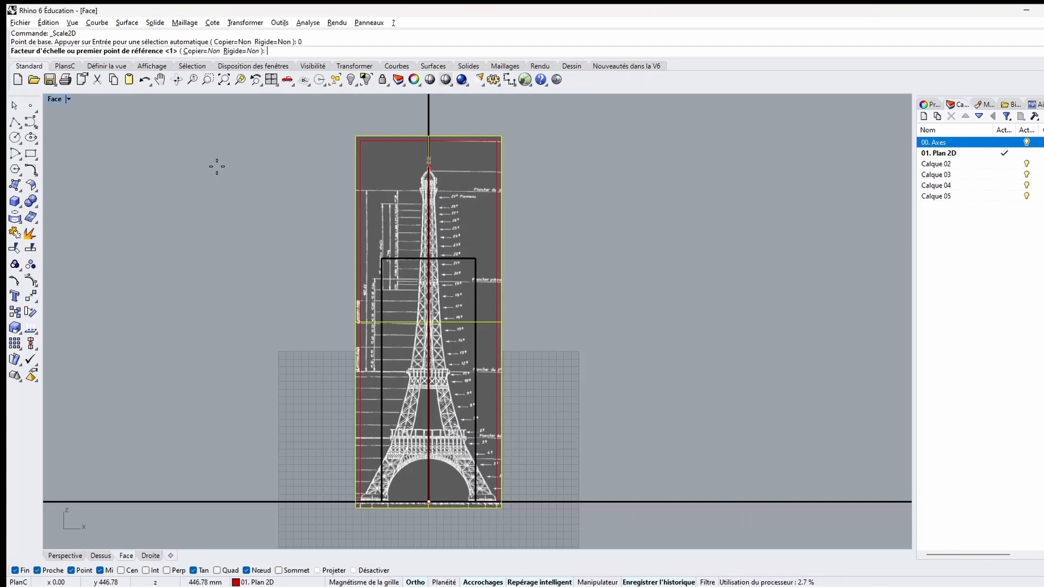
text(.5)
key(Return)
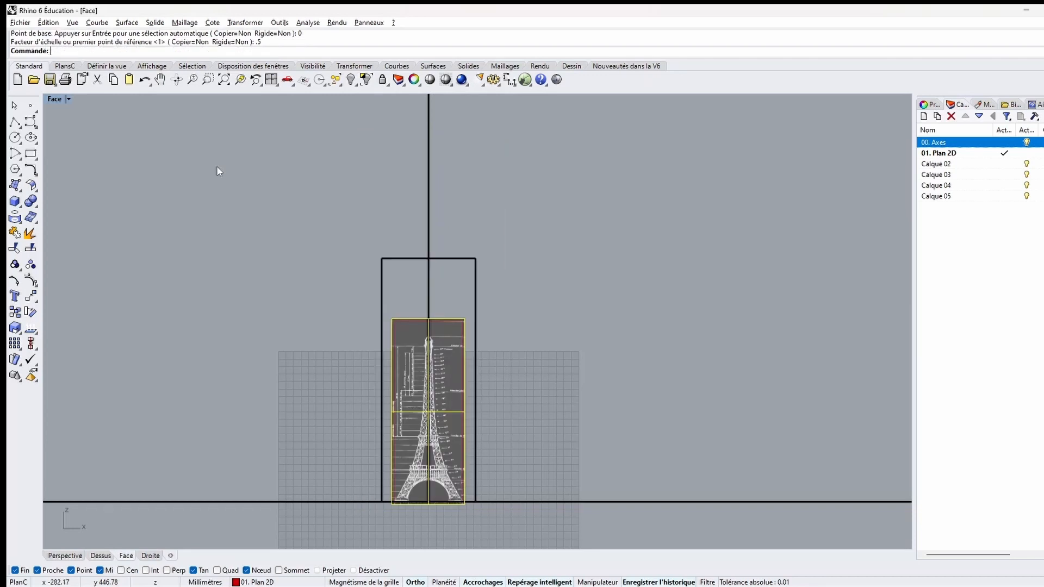
key(ctrl+z)
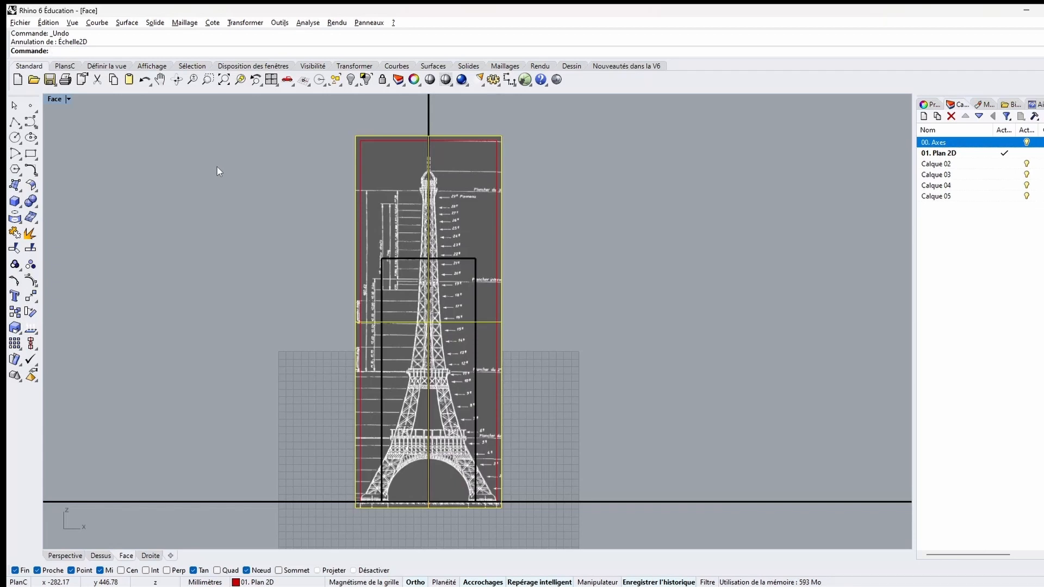
Step: Scale the image down in 2D from the origin (0), using two freely picked reference points on the vertical axis
key(Return)
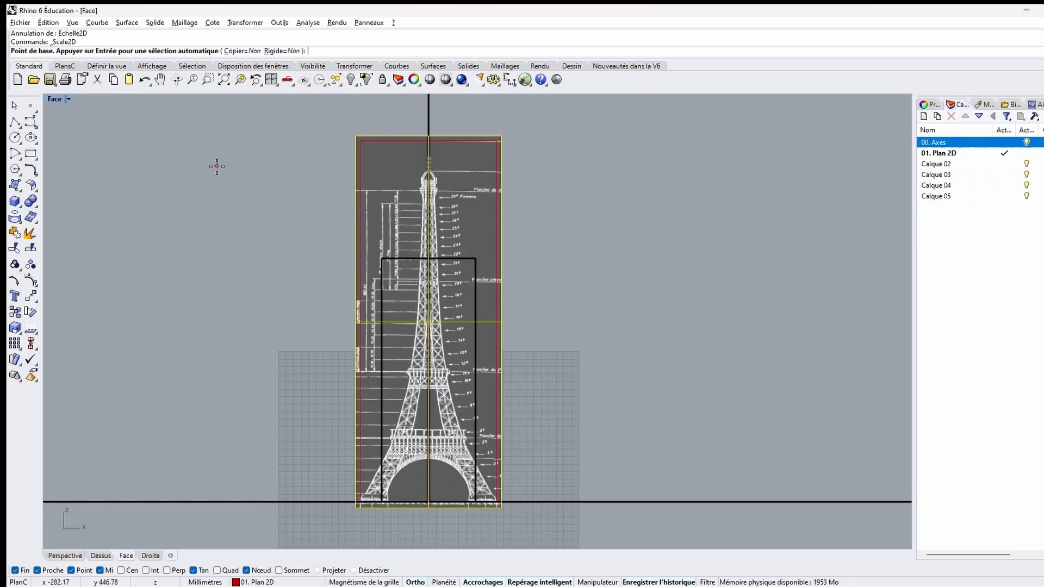
text(0)
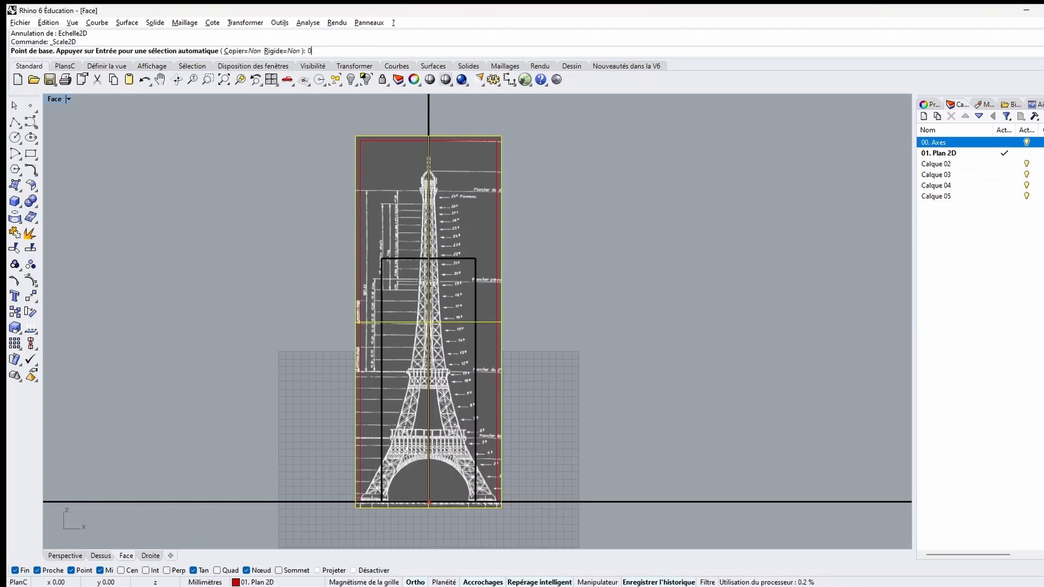
key(Return)
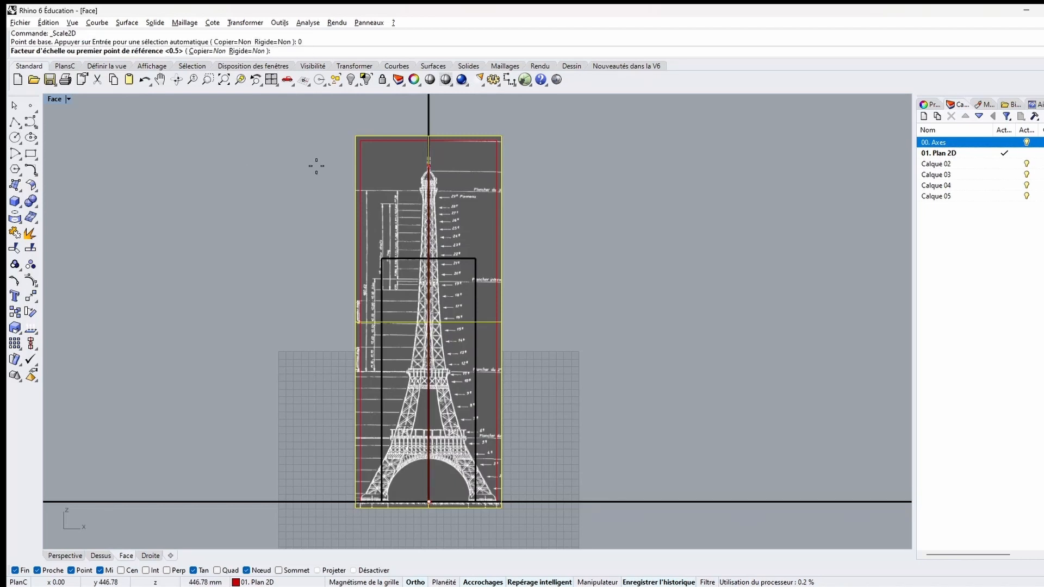
click(429, 112)
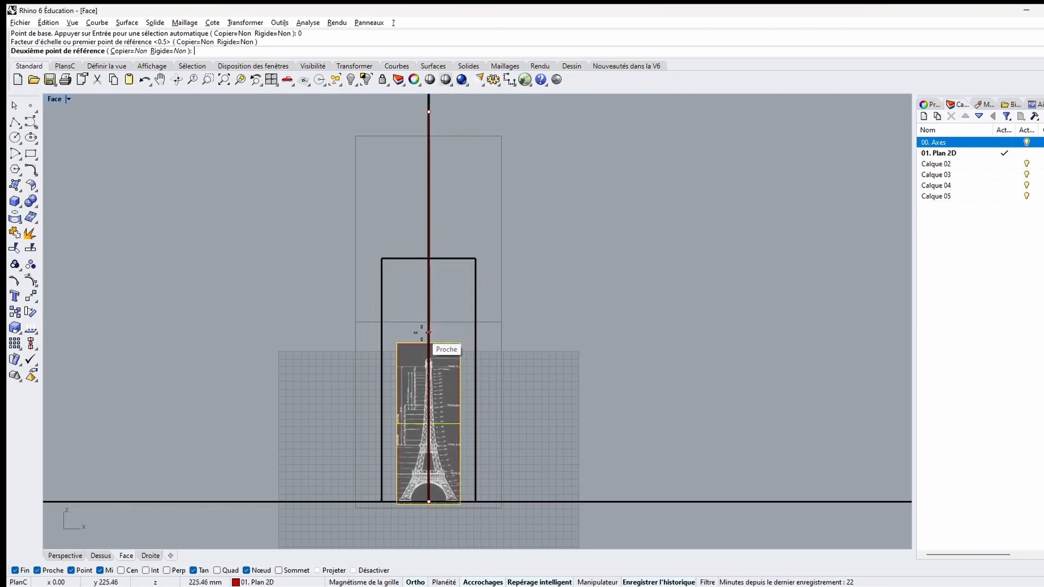
click(429, 189)
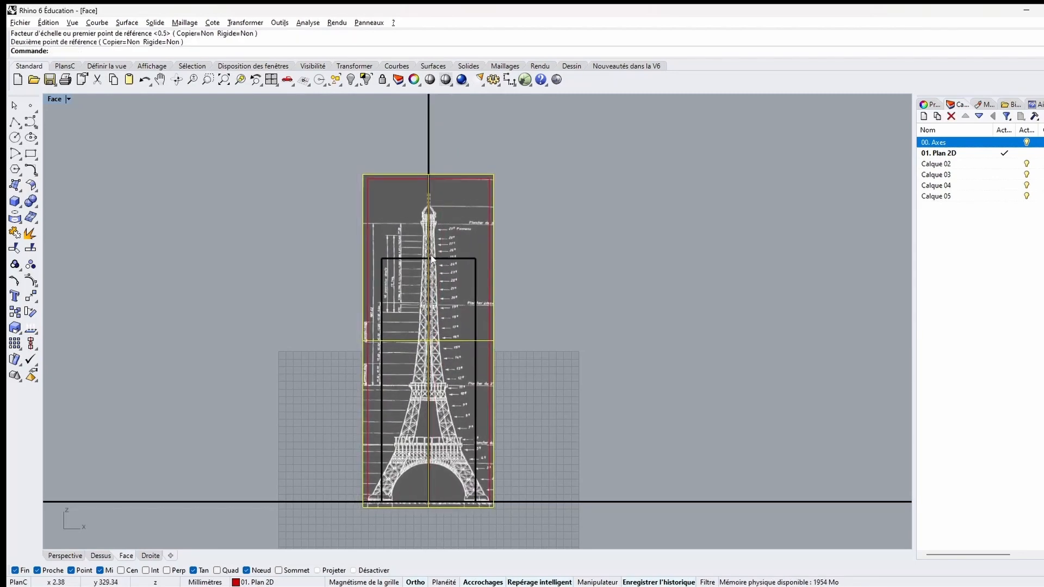
Step: Examine where the image's upper red line and the framing rectangle's upper edge cross the vertical axis
scroll(424, 172, up, 8)
scroll(472, 197, up, 3)
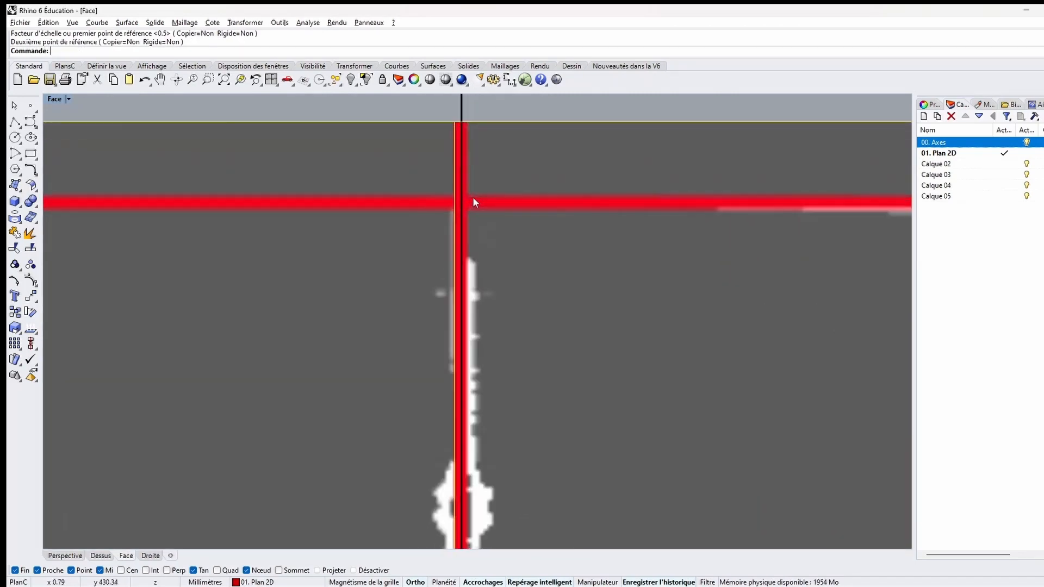
scroll(462, 202, down, 6)
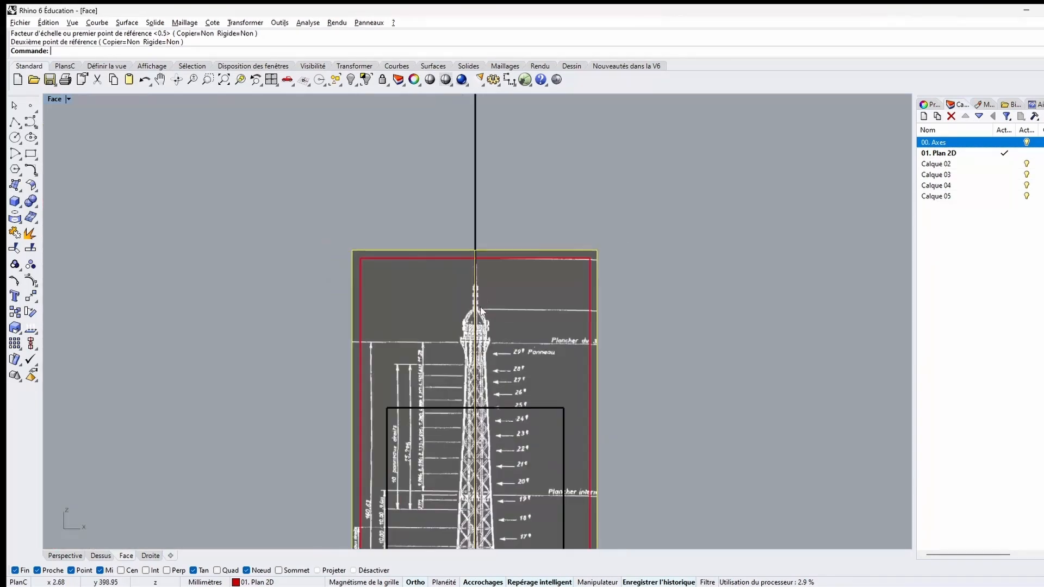
scroll(504, 247, up, 8)
scroll(504, 247, up, 2)
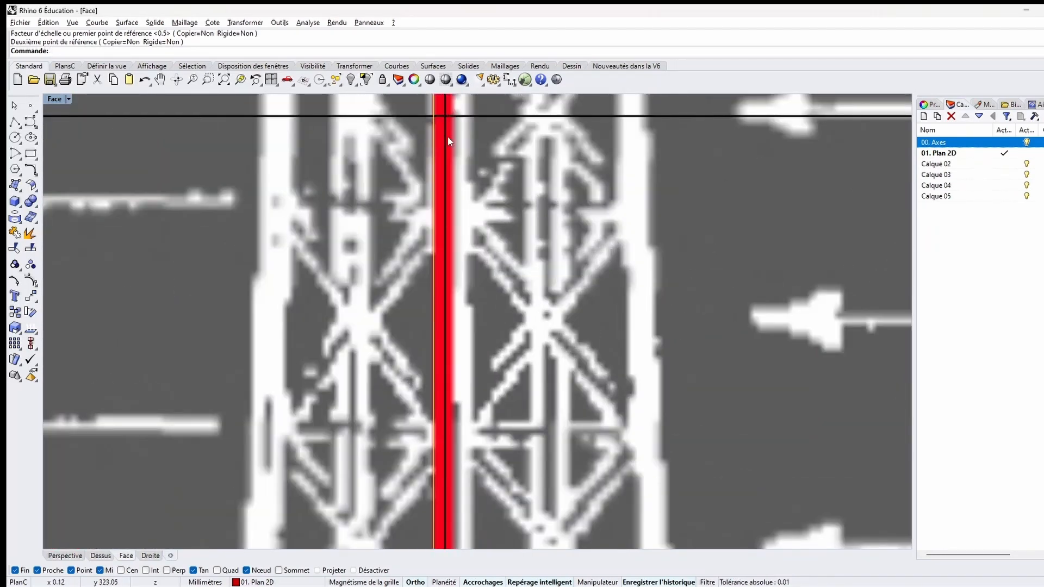
scroll(414, 283, up, 3)
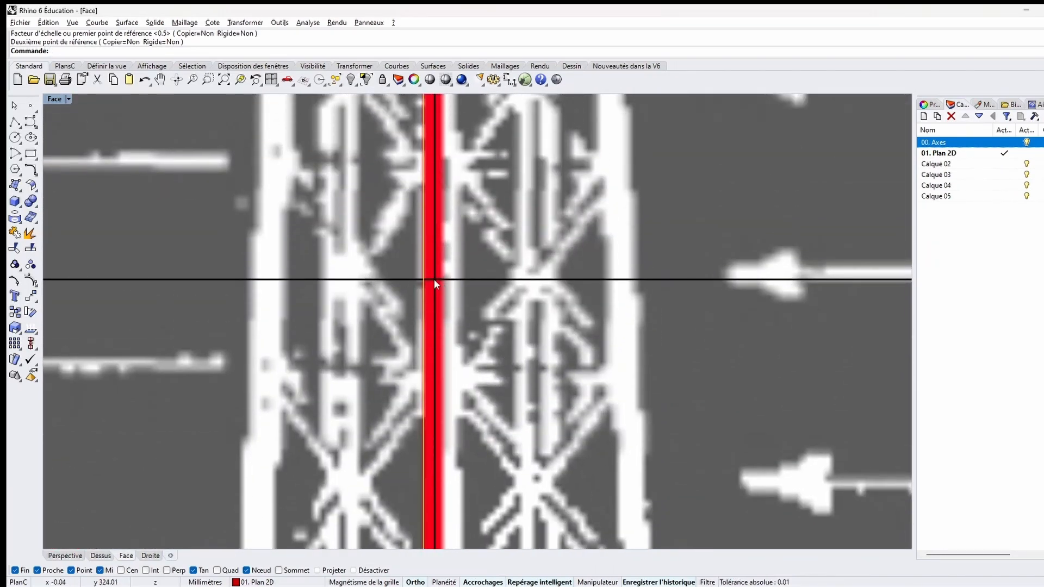
scroll(459, 321, down, 5)
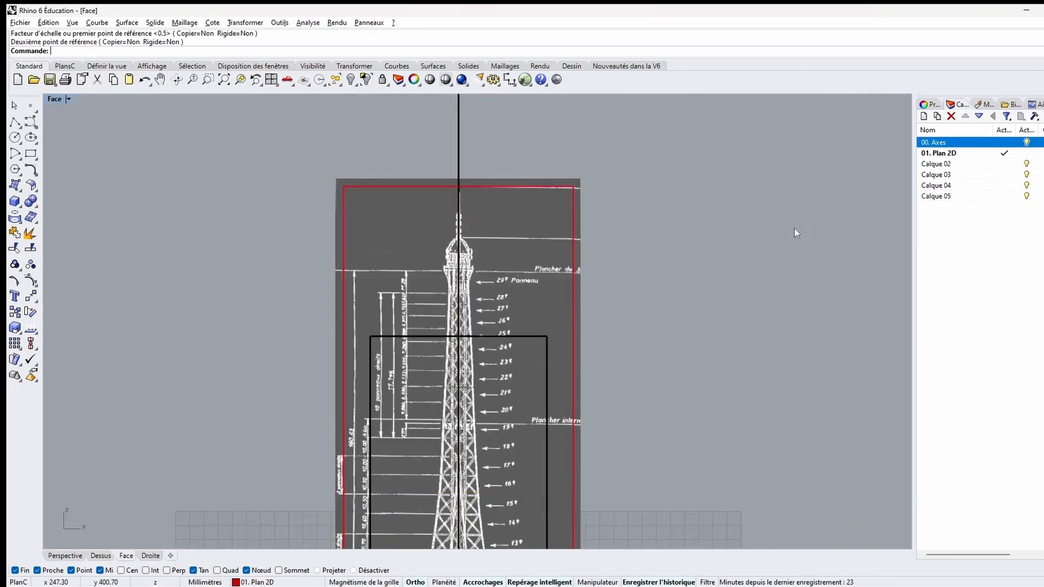
Step: Scale the image in 2D from the origin (0) so its upper red line meets the midpoint of the framing rectangle's upper edge
click(515, 266)
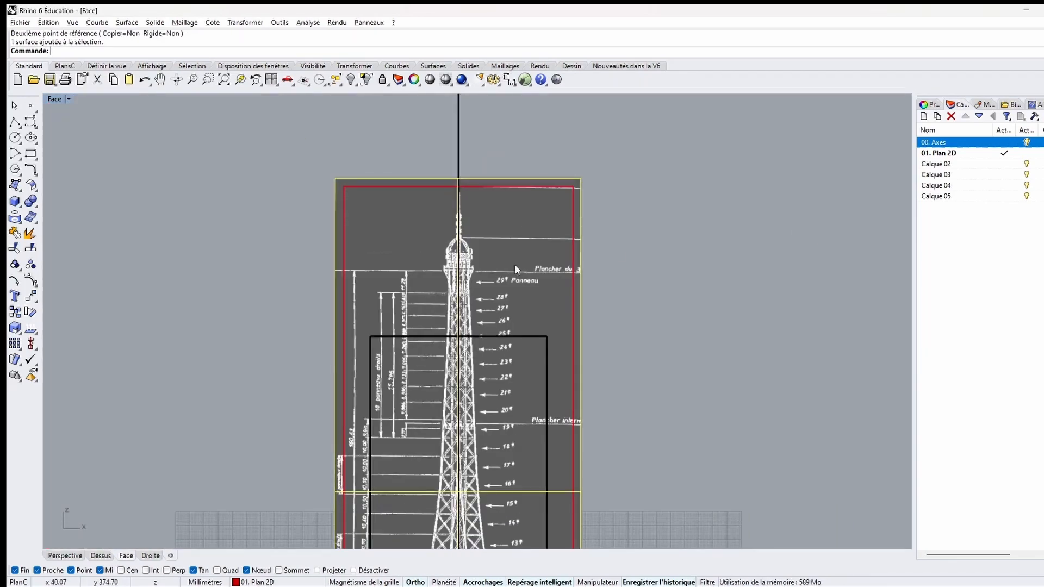
key(Return)
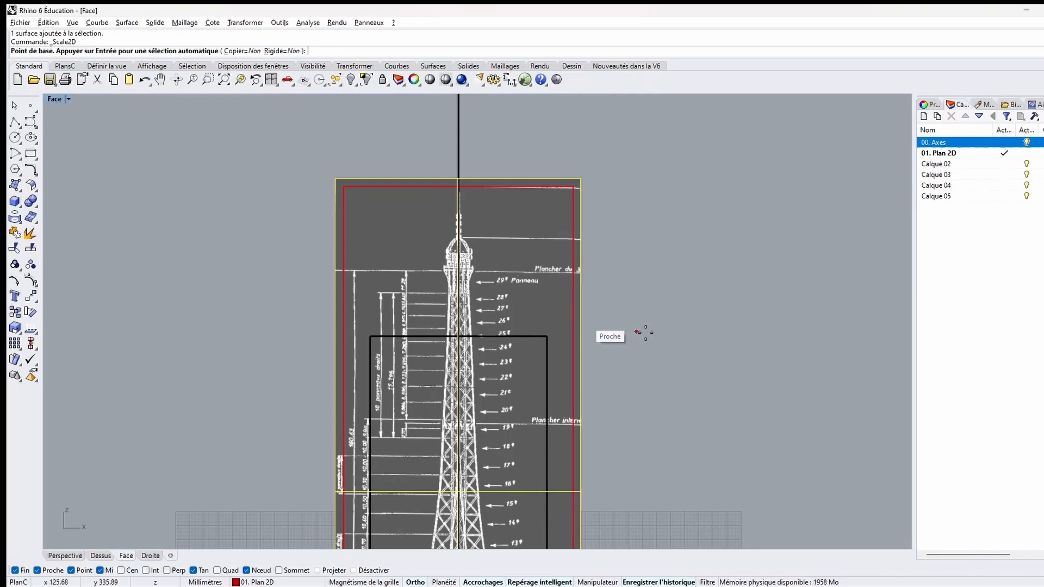
text(0)
key(Return)
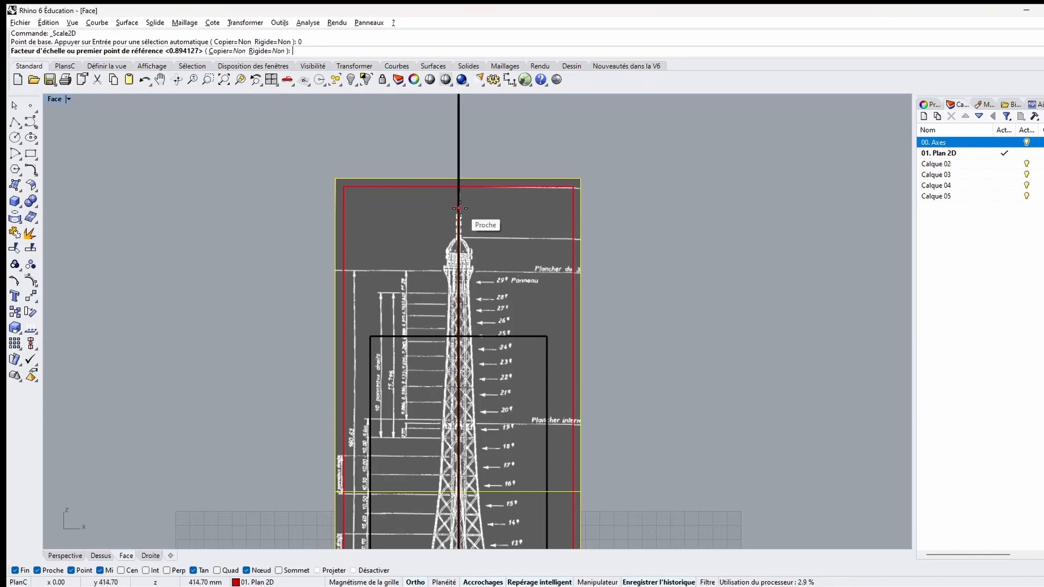
scroll(466, 212, up, 3)
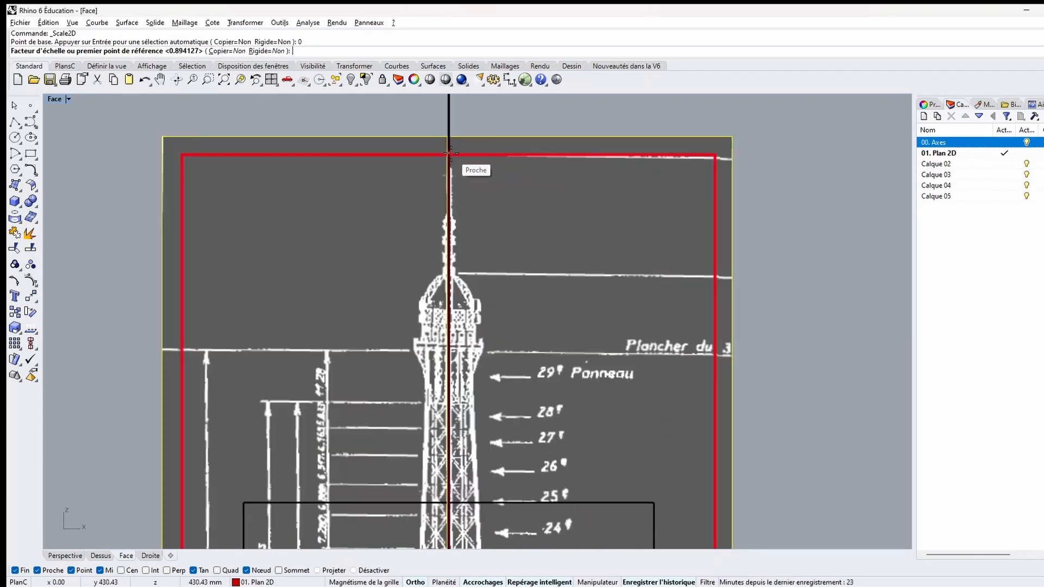
scroll(444, 167, up, 5)
click(420, 166)
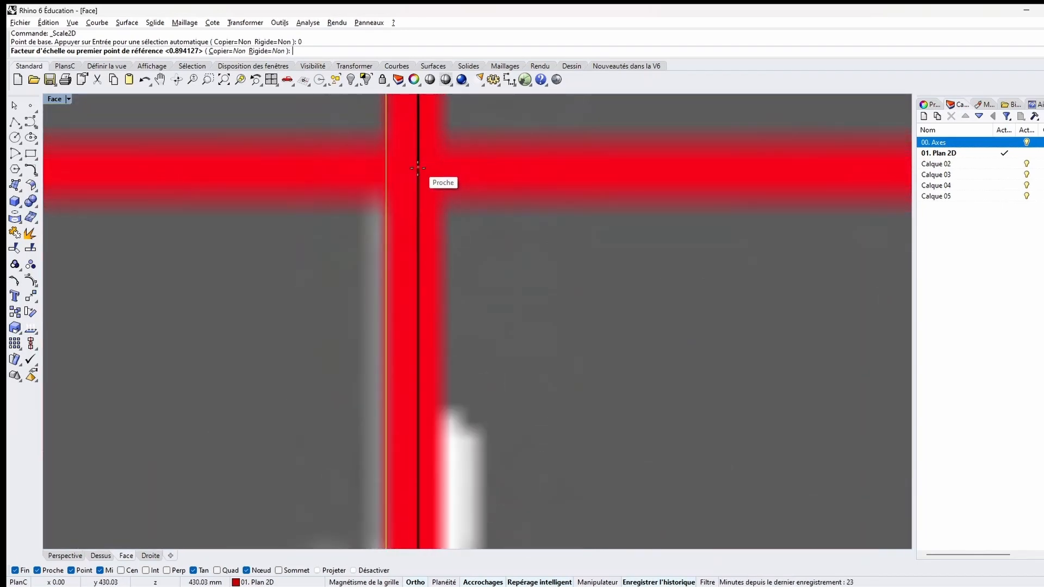
scroll(434, 208, down, 4)
scroll(434, 207, down, 15)
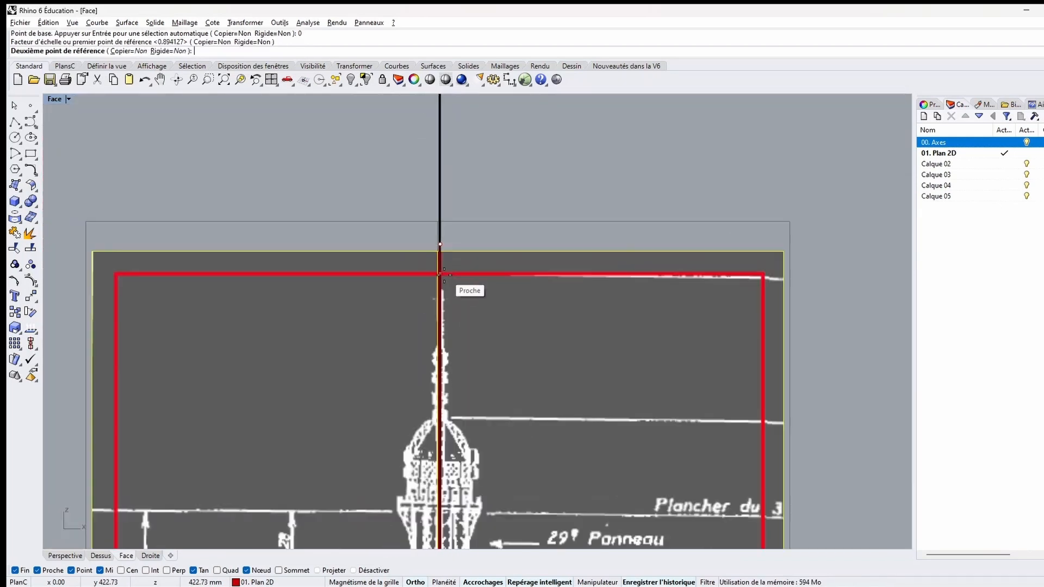
mouse_move(455, 264)
right_down()
mouse_move(504, 147)
mouse_move(476, 378)
mouse_move(465, 351)
right_up()
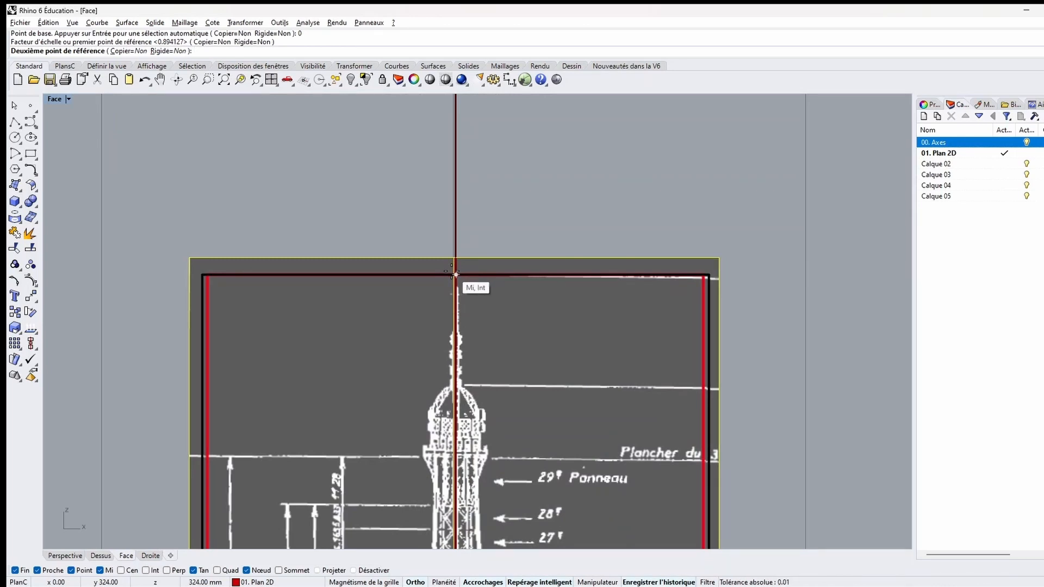
click(455, 274)
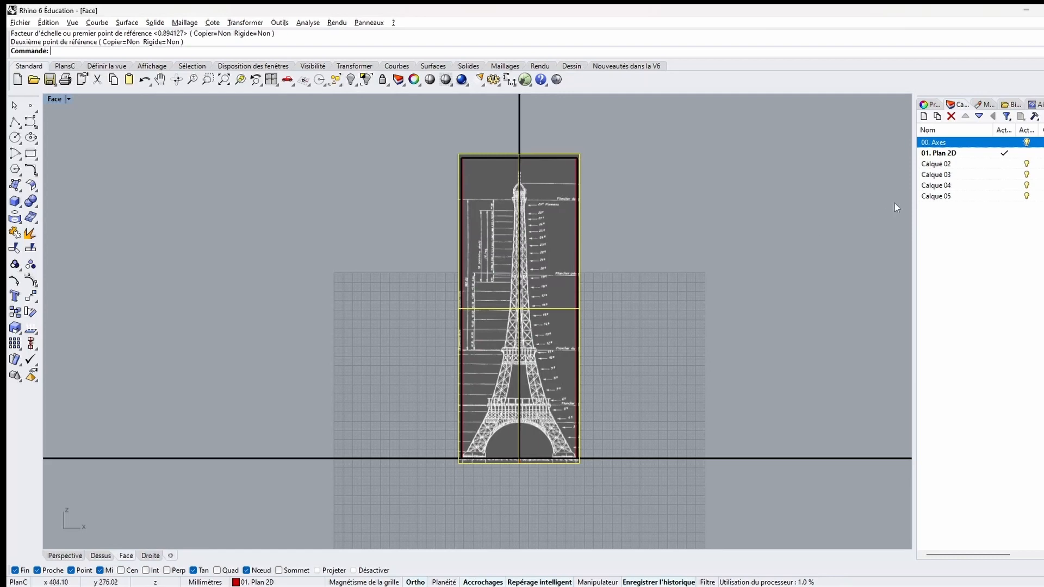
Step: Make layer Calque 02 current and rename it to "02. CRV"
double_click(944, 164)
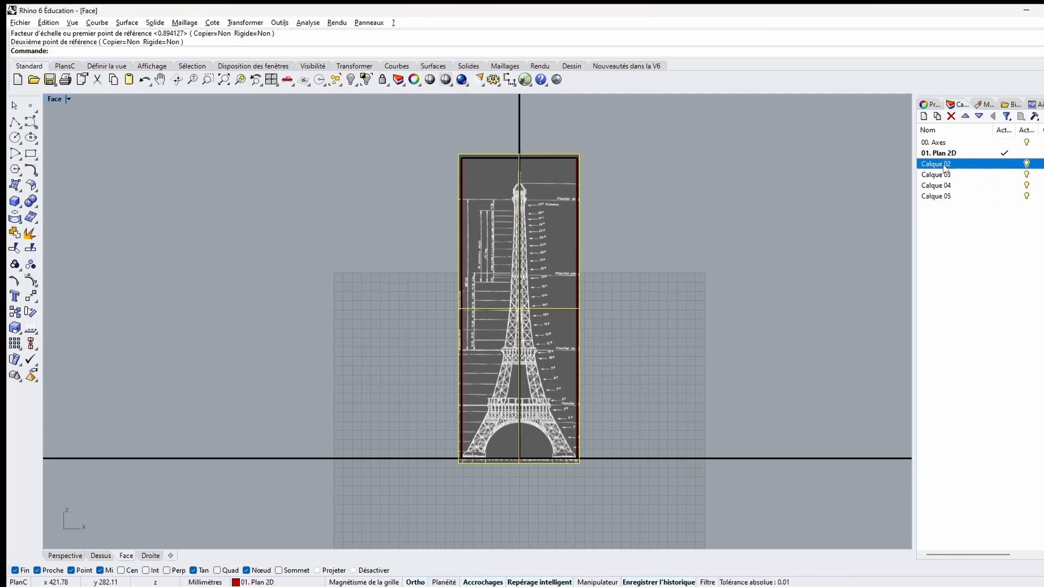
click(940, 165)
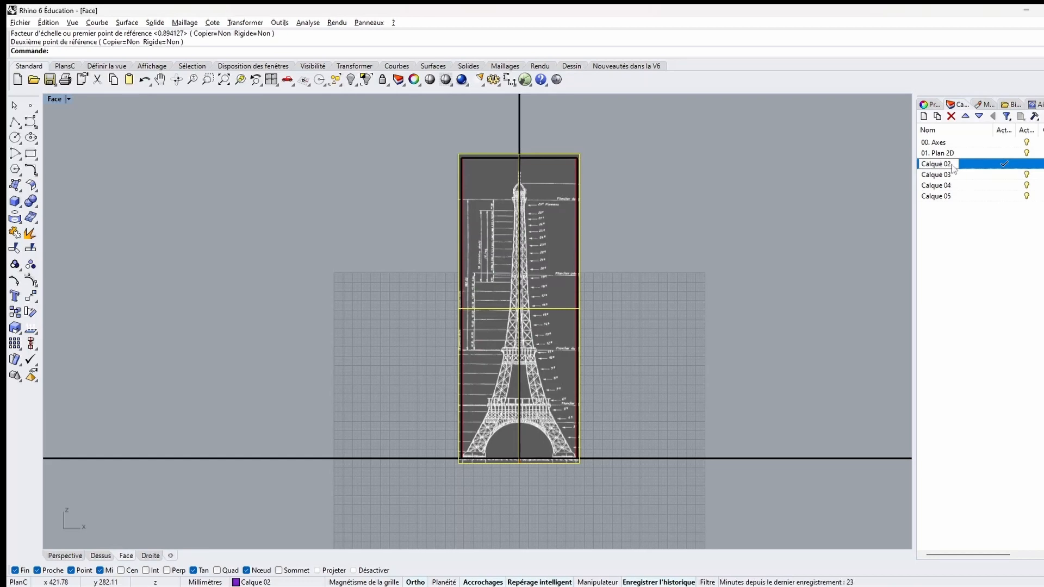
drag(953, 164, 846, 166)
text(02. CRV)
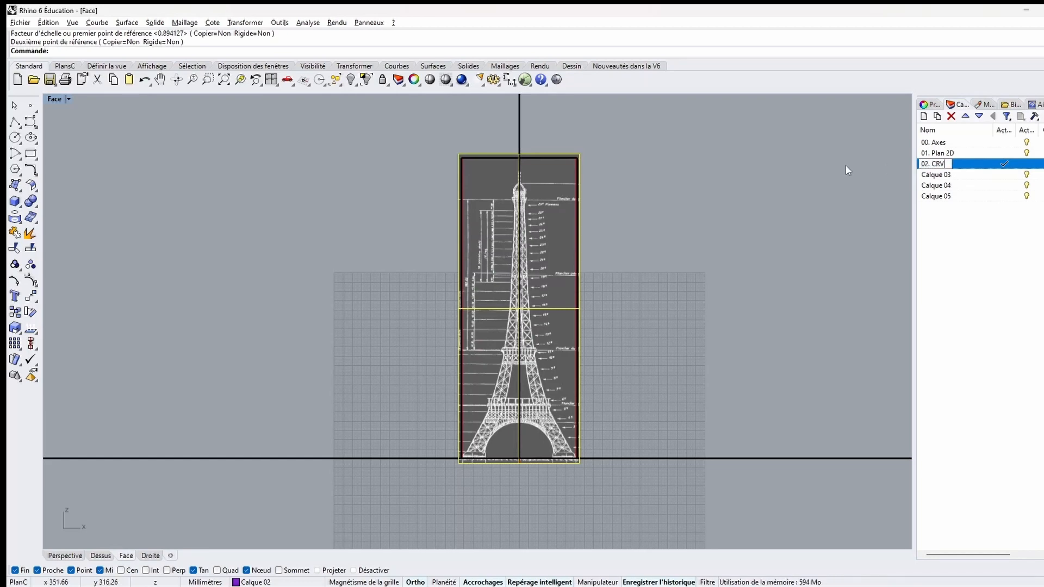
key(Return)
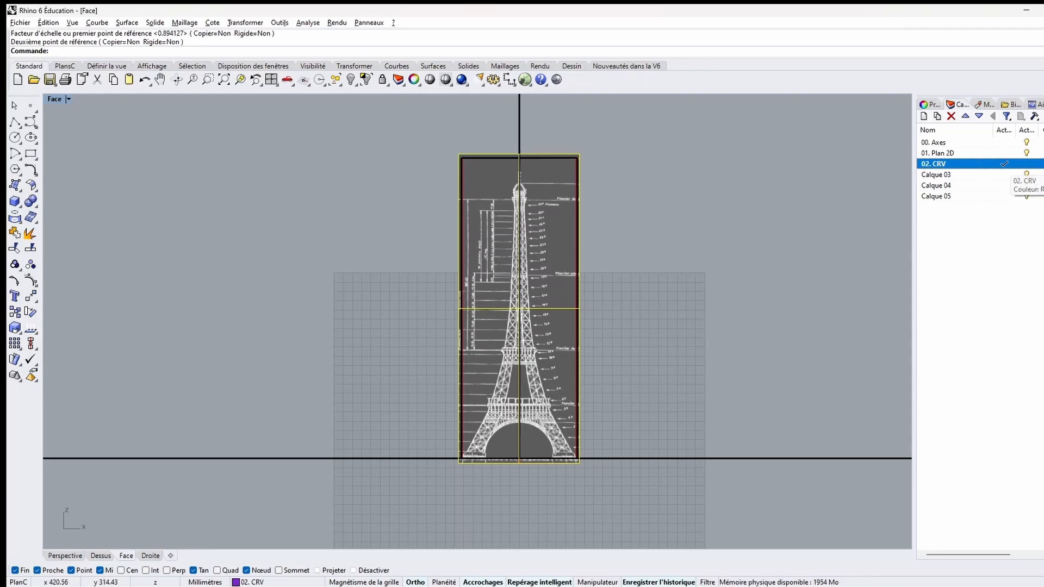
Step: Set the 02. CRV layer colour to Rouge, deselect the image and lock the 01. Plan 2D layer
click(1043, 164)
scroll(431, 347, up, 1)
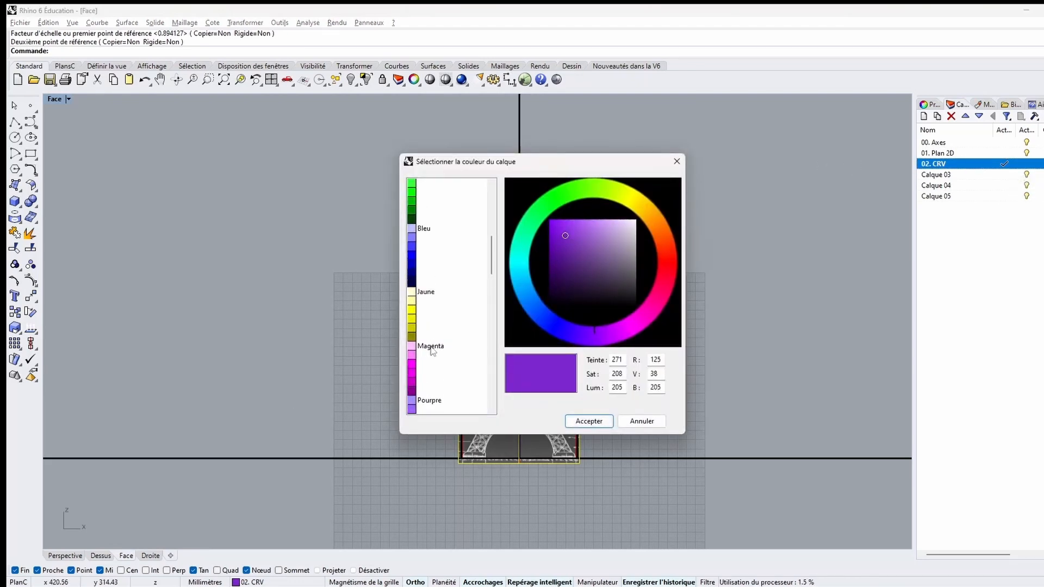
scroll(433, 351, up, 3)
click(427, 230)
click(589, 422)
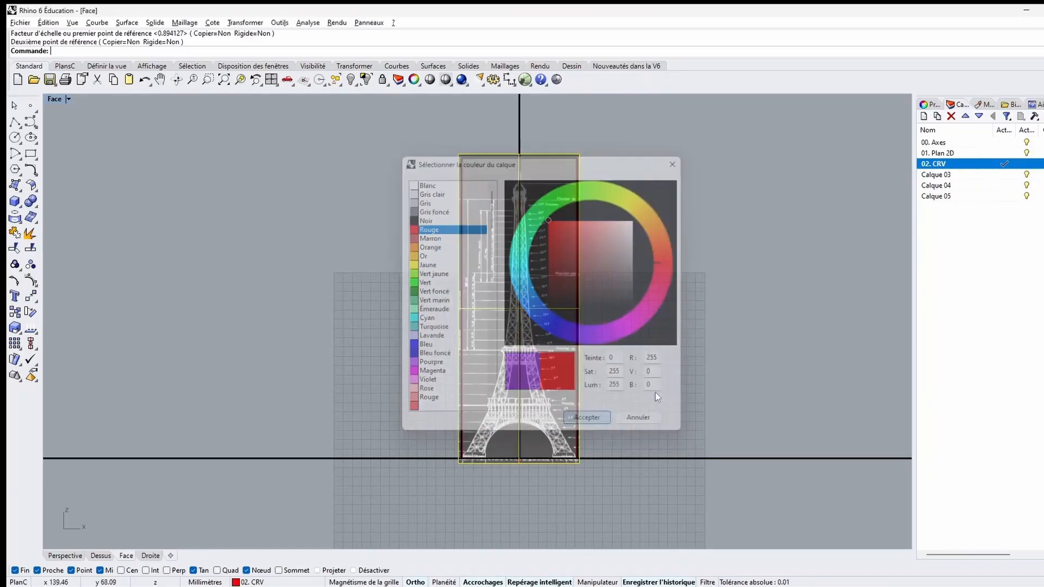
click(757, 329)
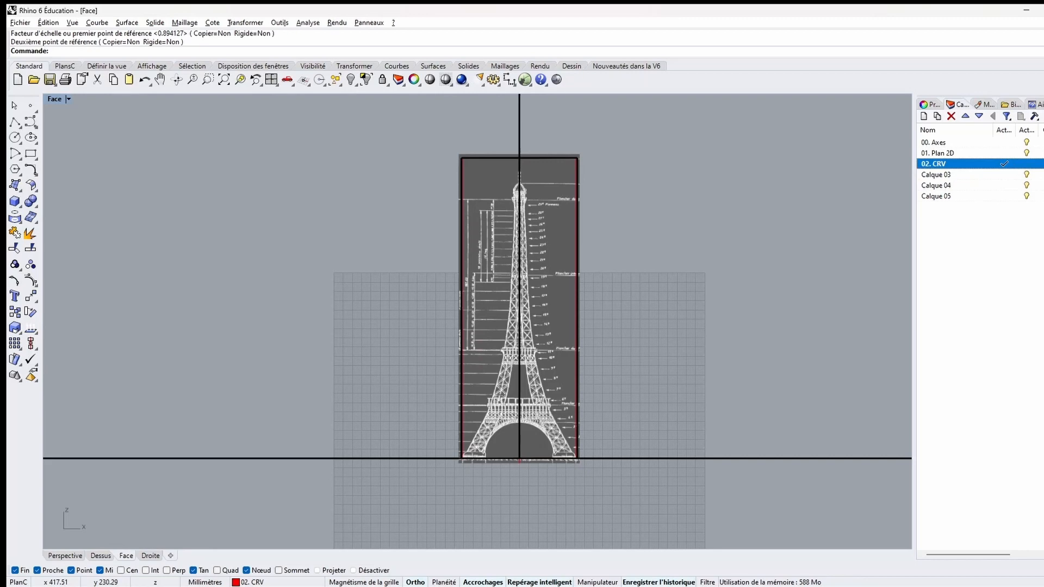
click(1042, 153)
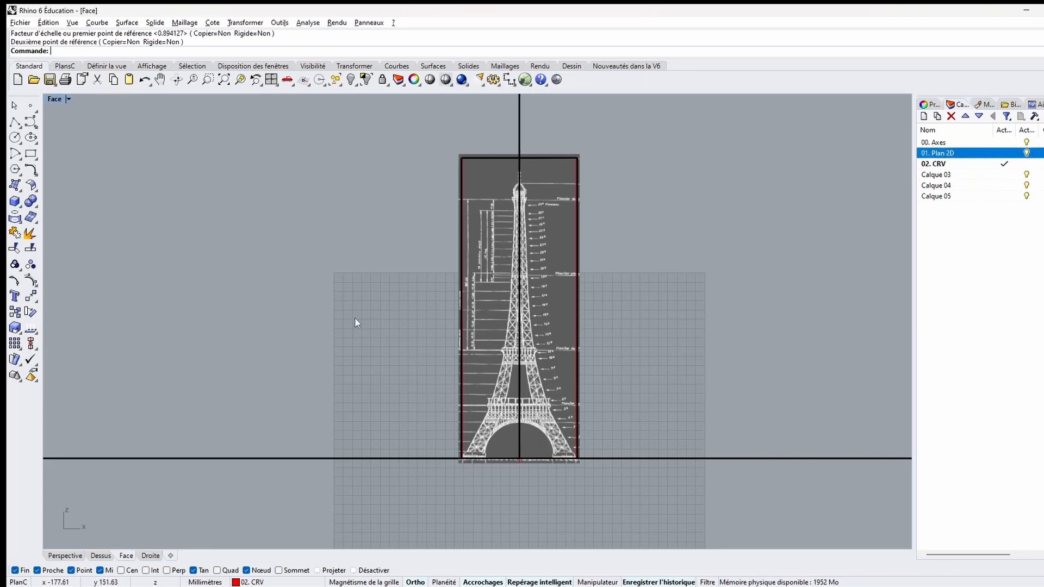
Step: Start a degree 3 control-point curve at the foot of the left leg's outer edge, just above the base
right_drag(355, 319, 284, 333)
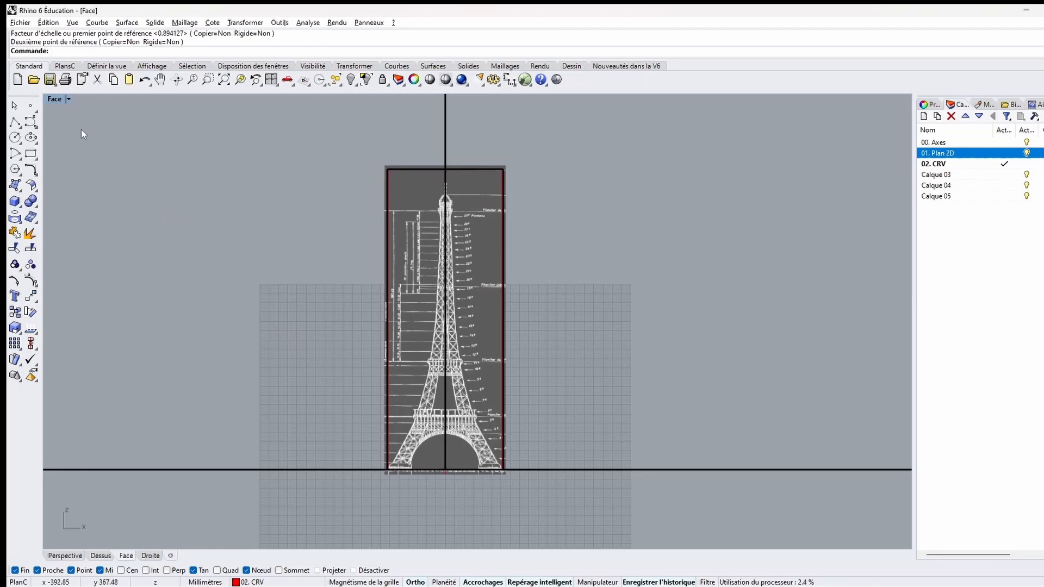
click(31, 123)
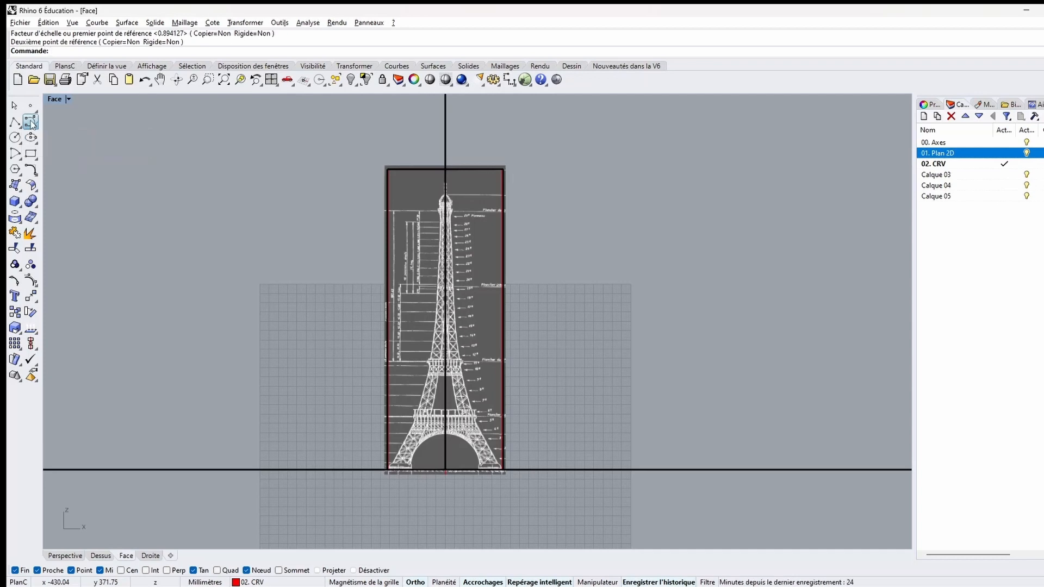
scroll(198, 297, up, 5)
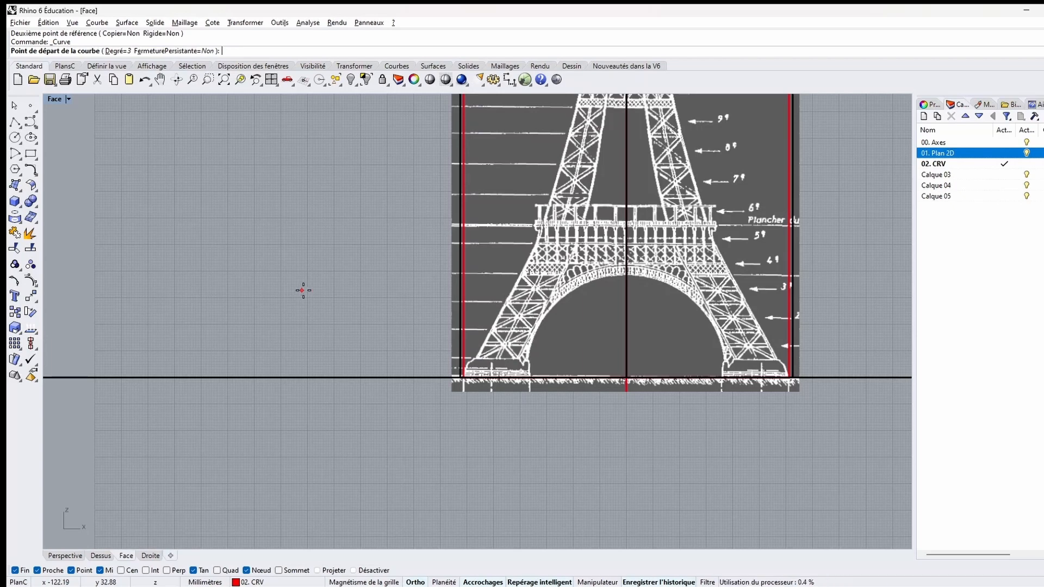
scroll(479, 354, up, 5)
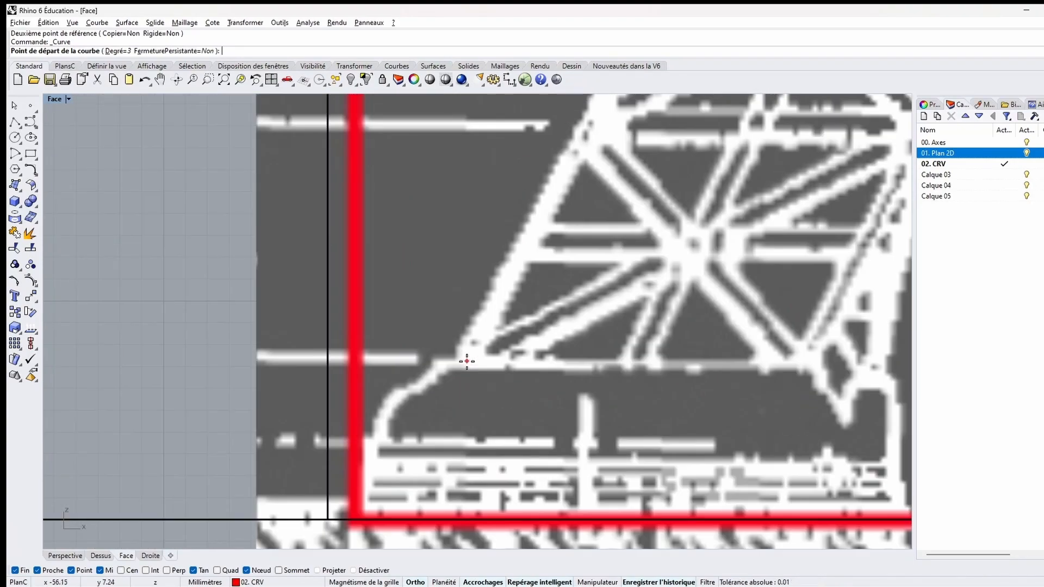
click(467, 361)
Step: With Ortho off, place control points near the first and second floors and finish the curve at the third-floor level
scroll(467, 361, down, 8)
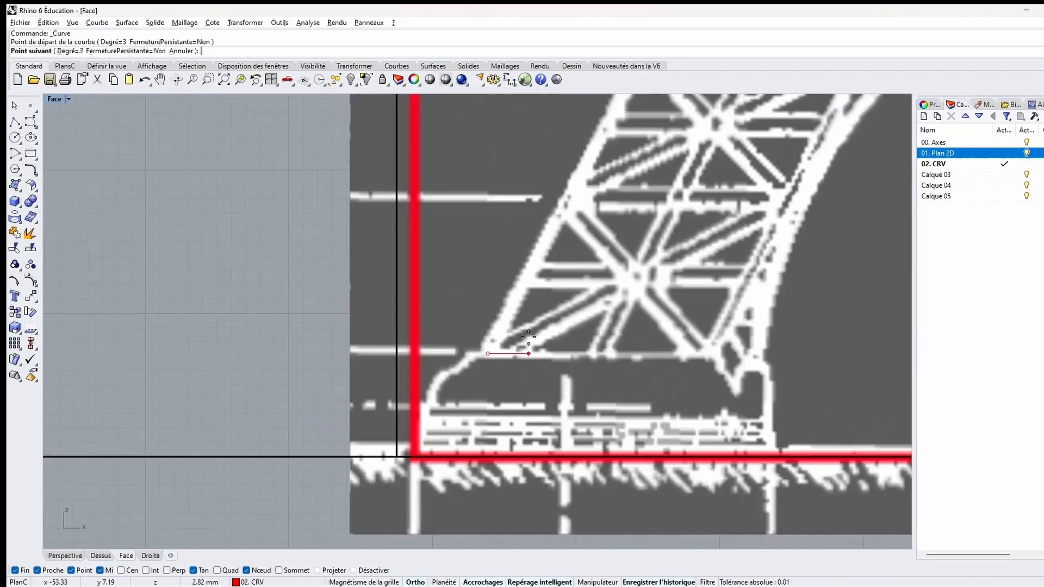
scroll(577, 252, up, 4)
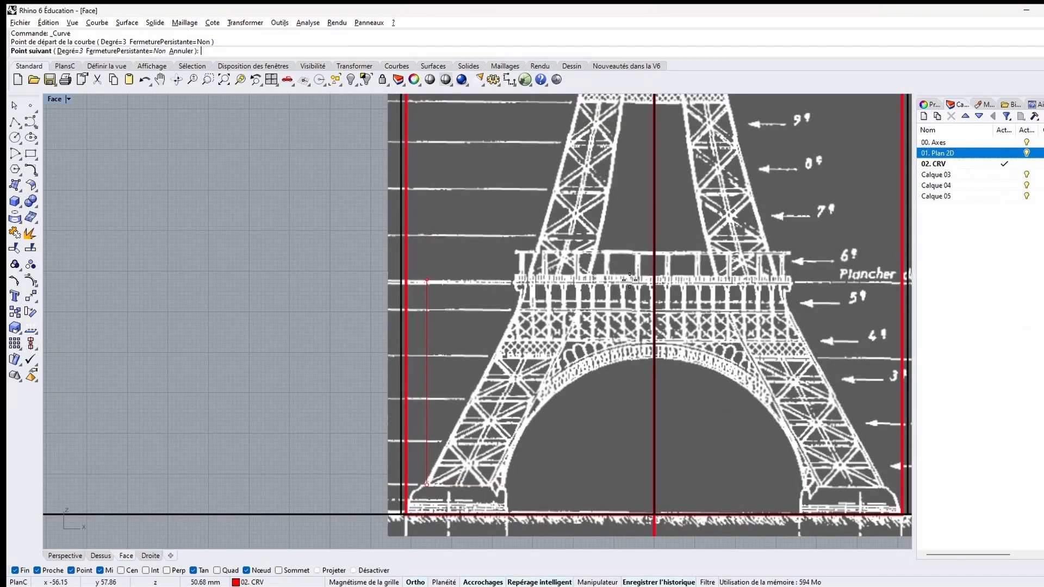
key(F8)
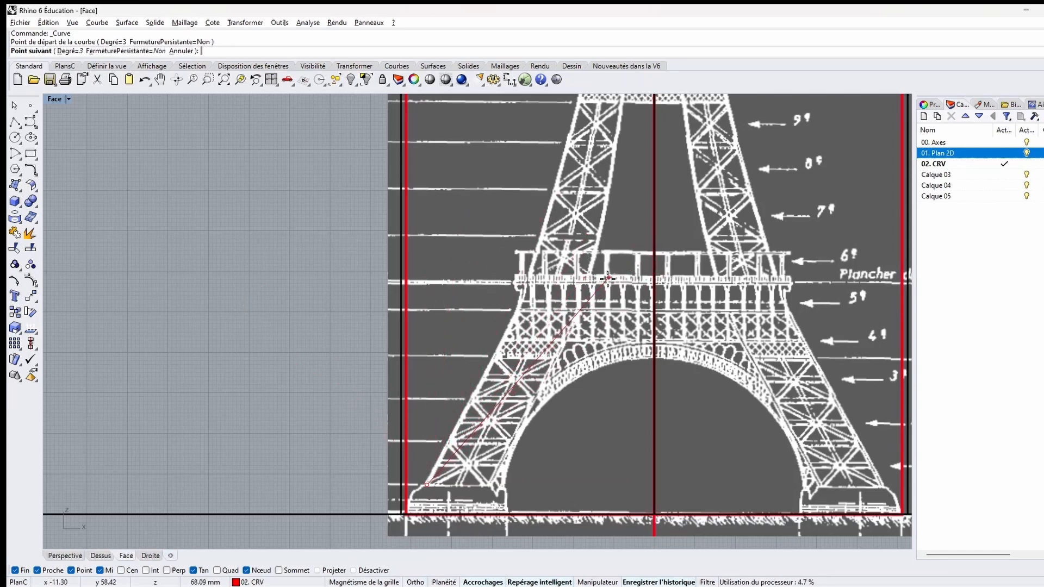
click(664, 278)
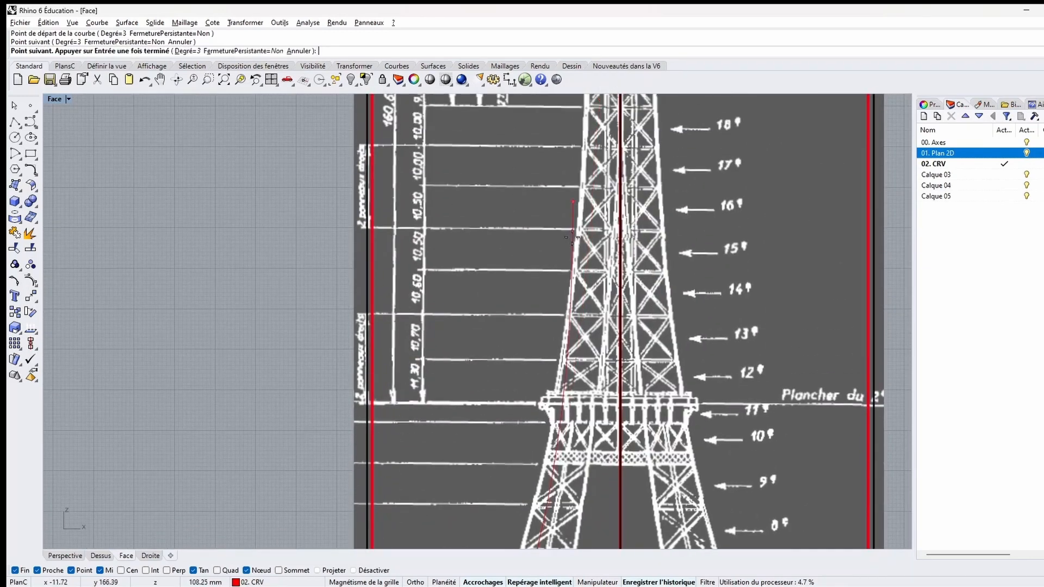
click(588, 372)
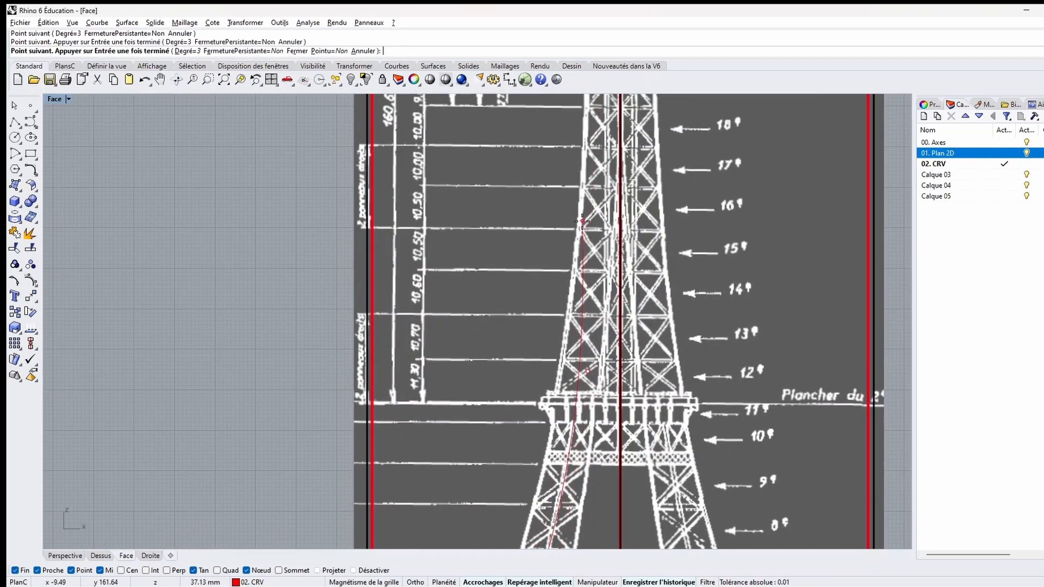
right_drag(582, 226, 568, 376)
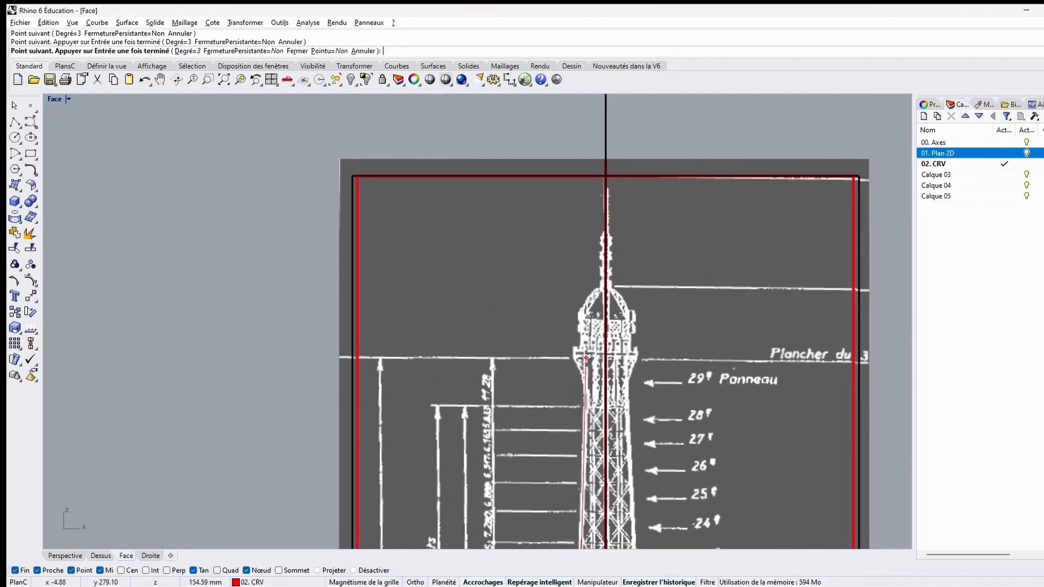
key(shift)
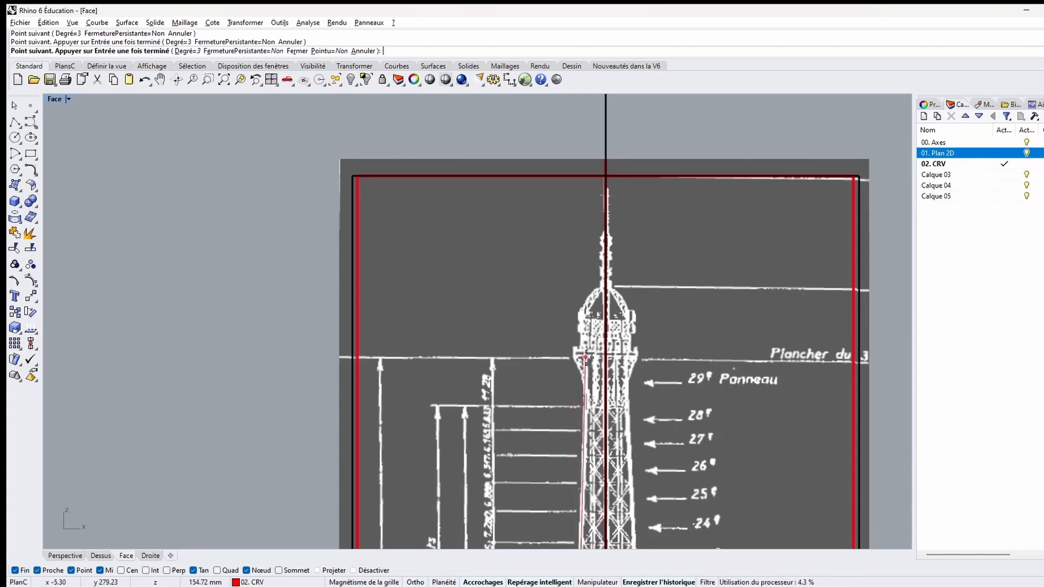
click(586, 356)
key(shift)
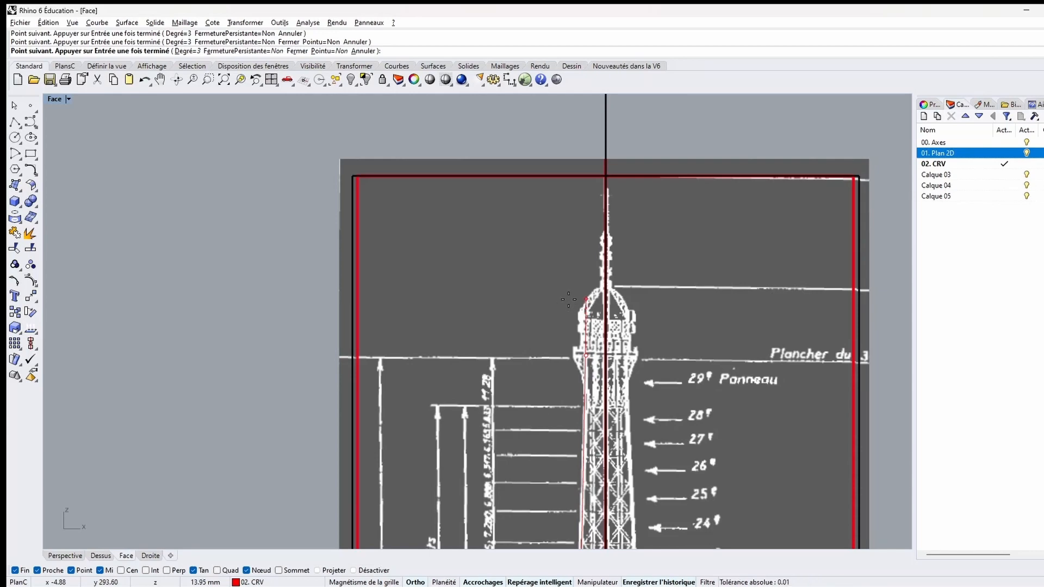
key(Return)
right_drag(556, 356, 553, 349)
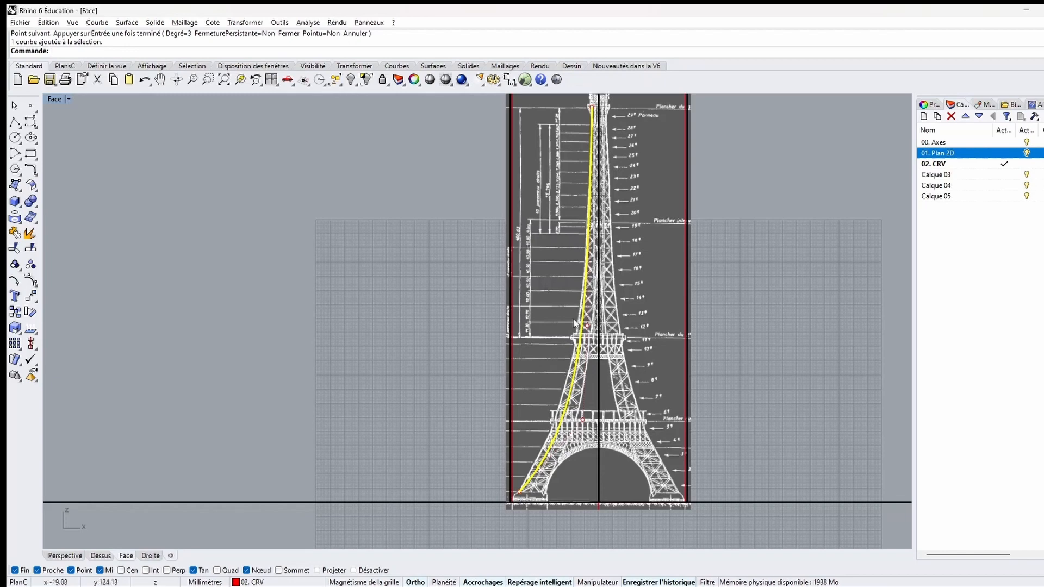
Step: Shift the curve's first-floor control point outward to about x -21 so the curve follows the left leg's outer edge
right_drag(613, 425, 616, 396)
scroll(615, 394, up, 5)
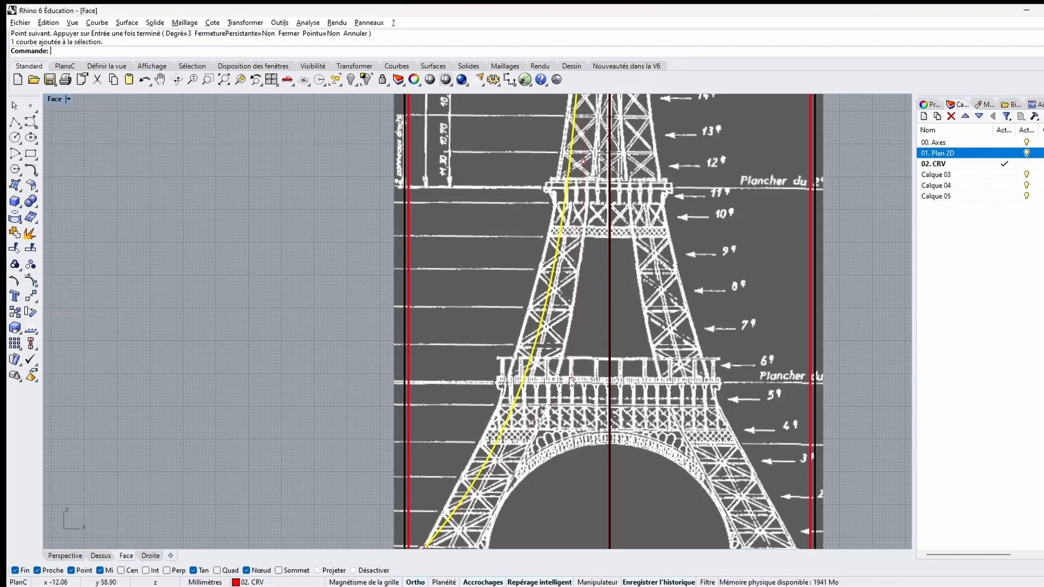
drag(573, 382, 541, 382)
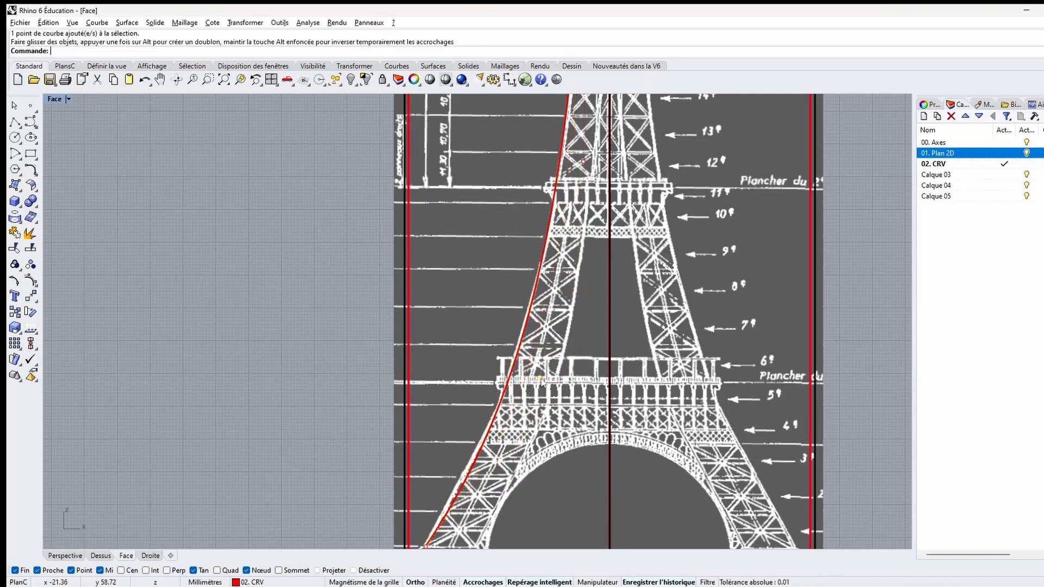
drag(580, 246, 583, 283)
right_drag(582, 317, 574, 470)
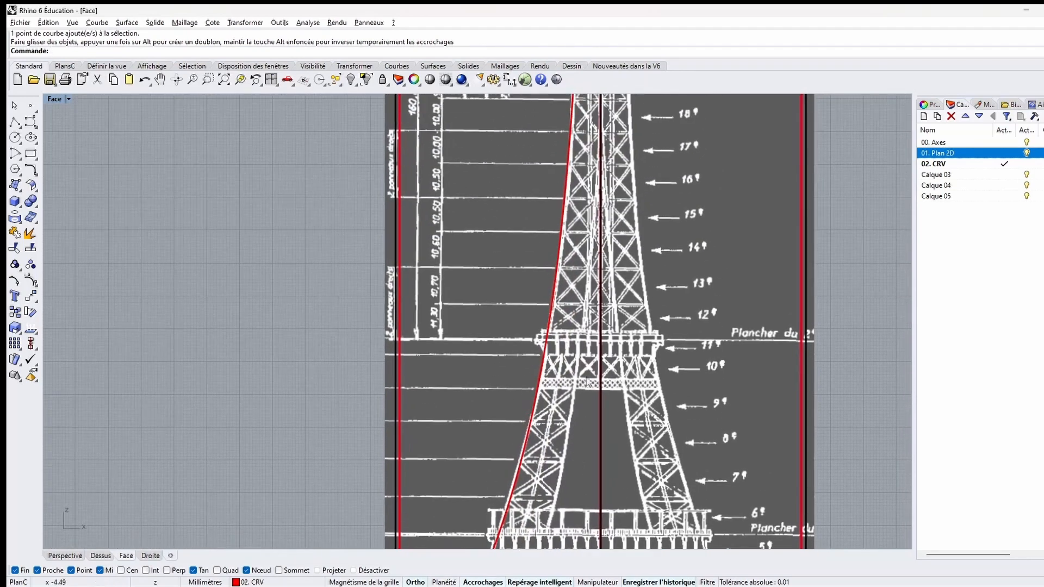
Step: Reposition the curve's control point near the second floor to refine its fit to the tower's left outline
click(543, 361)
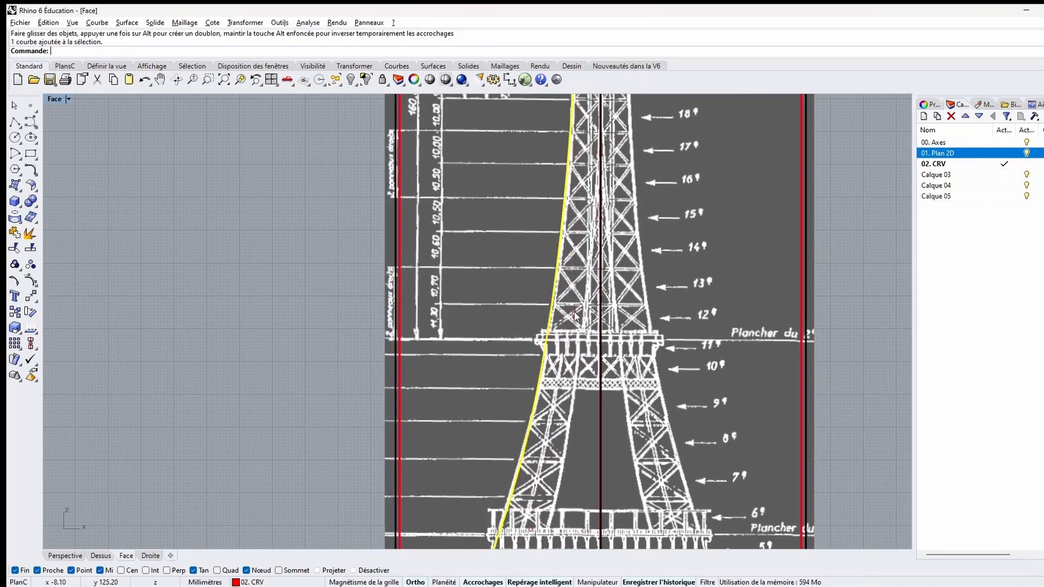
click(575, 314)
drag(581, 309, 579, 326)
shift+right_drag(611, 214, 570, 321)
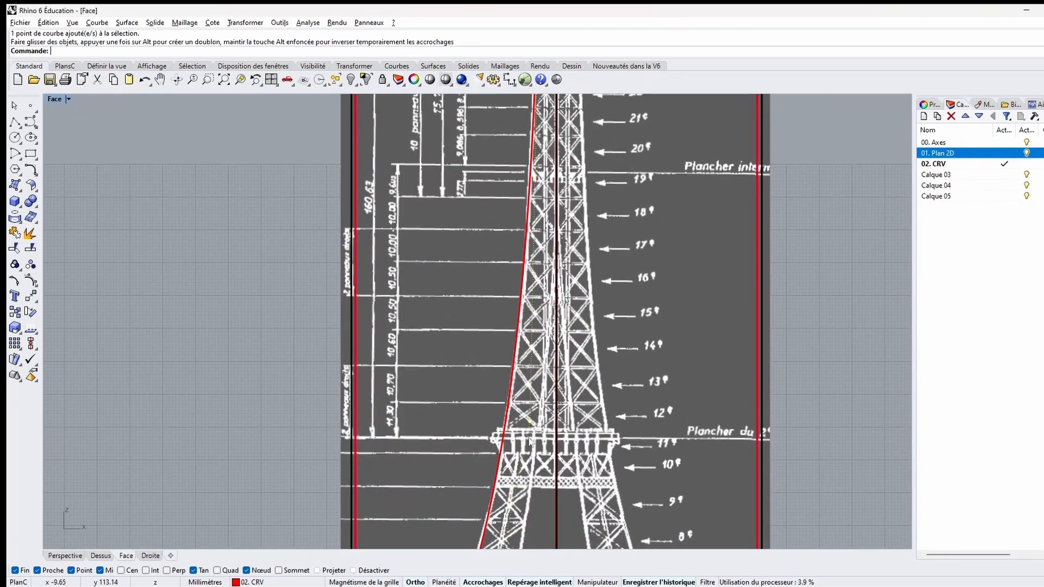
drag(531, 422, 534, 397)
scroll(538, 399, down, 6)
scroll(544, 399, up, 5)
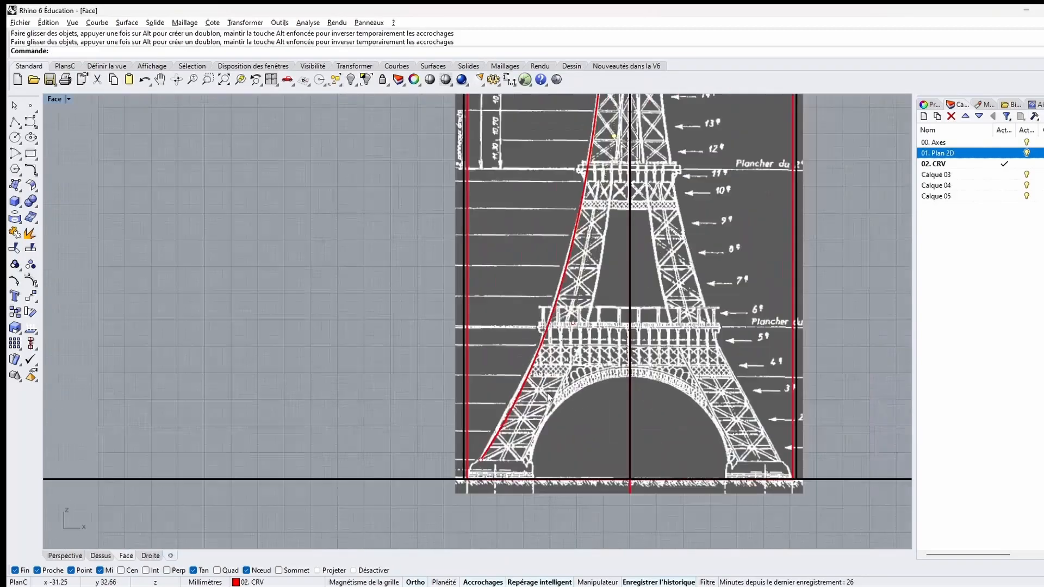
scroll(548, 399, up, 2)
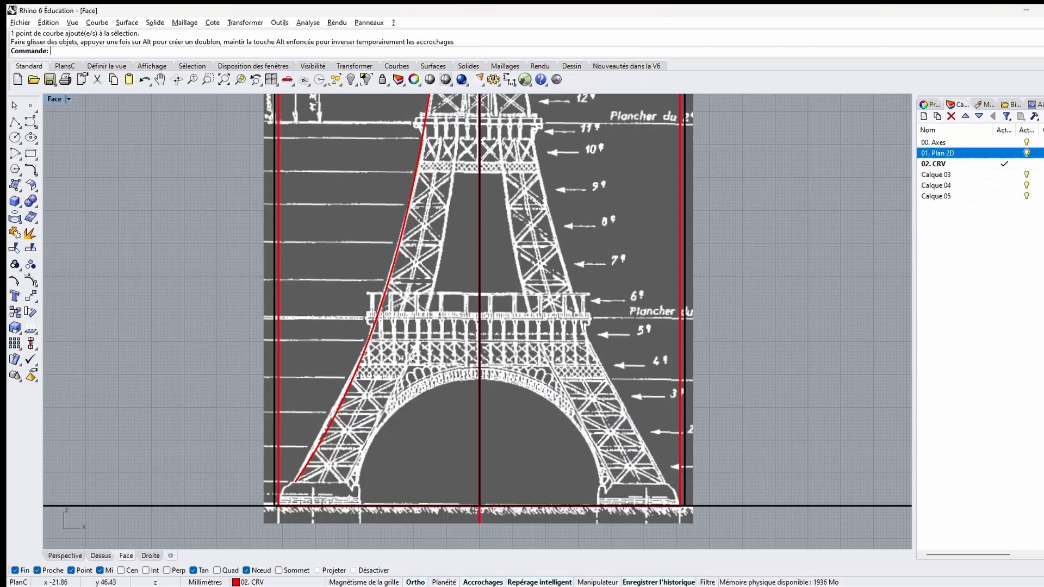
Step: Copy the outline curve from its lower endpoint about 15.2 mm horizontally to the foot of the left leg's inner edge
click(354, 380)
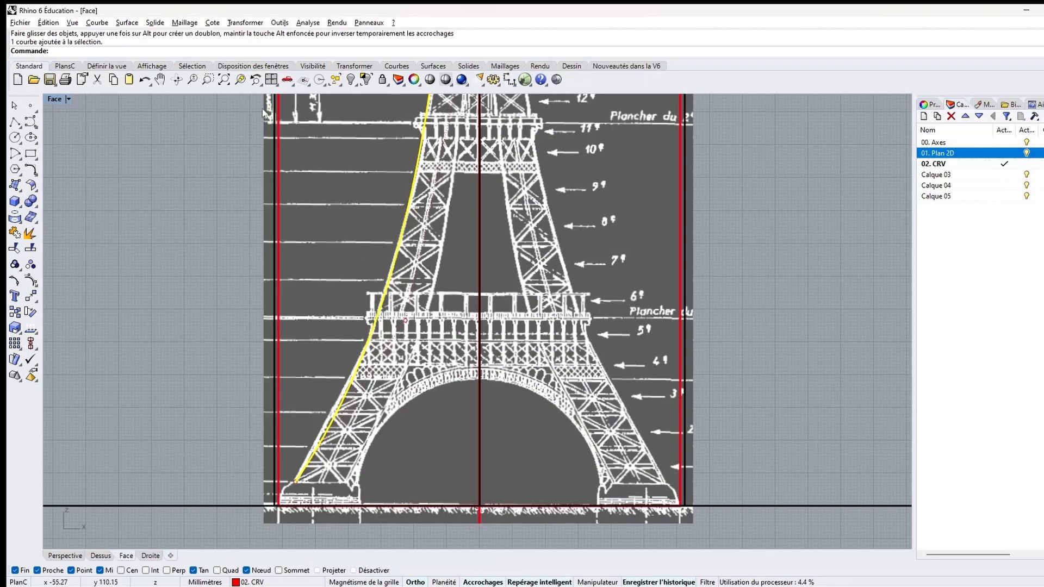
click(244, 23)
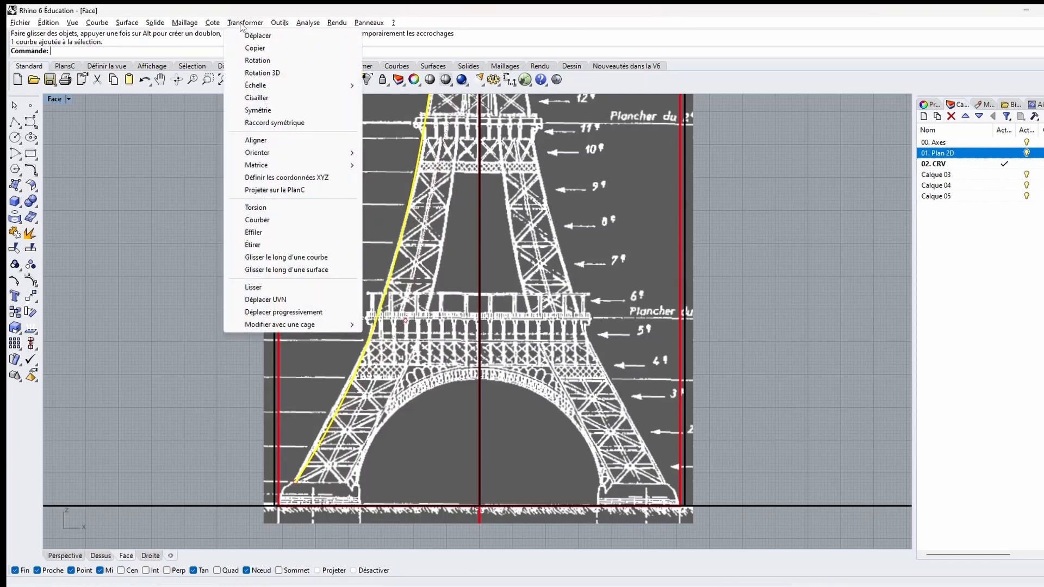
click(256, 50)
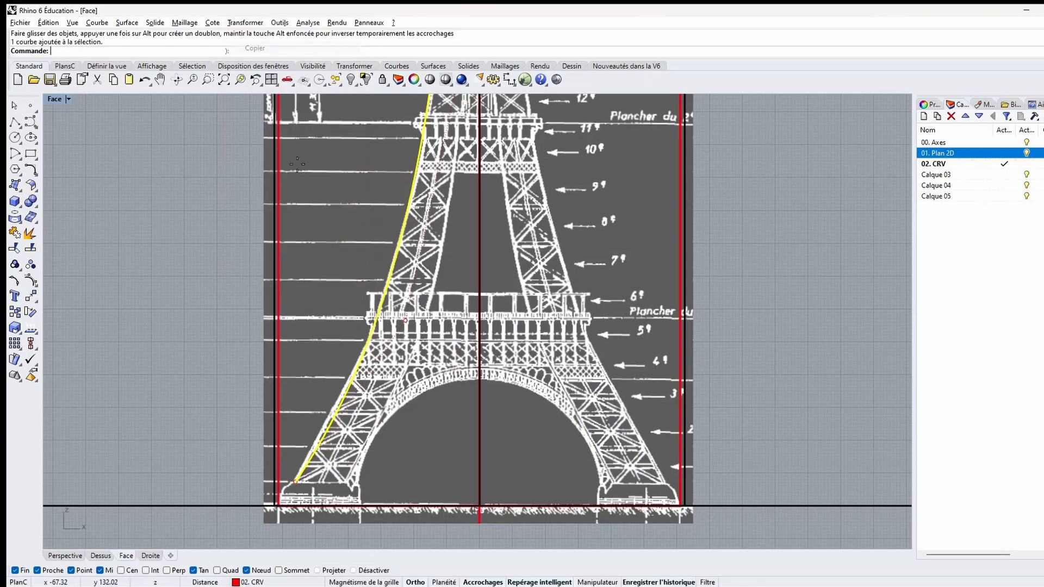
click(295, 482)
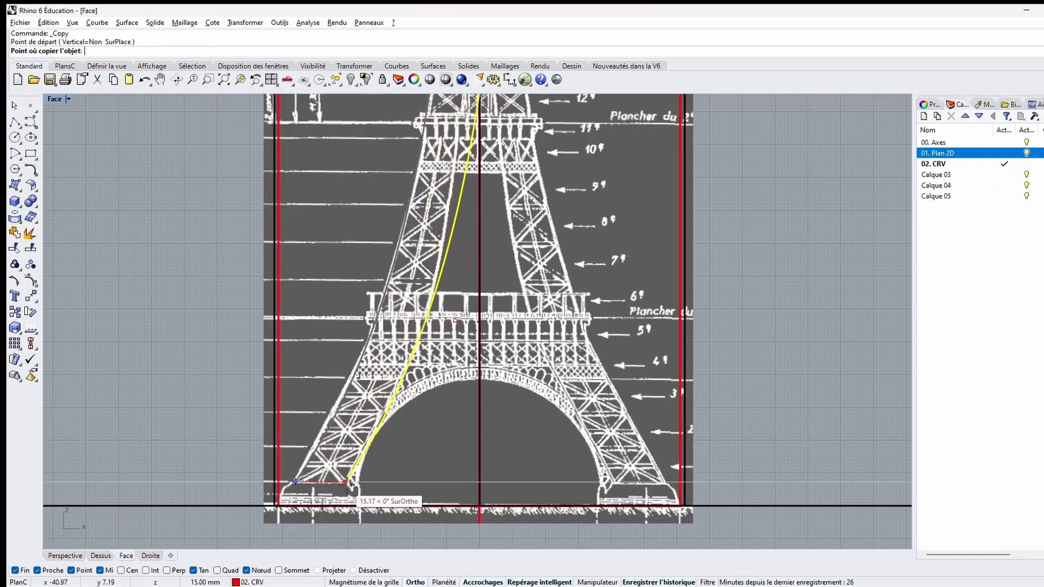
scroll(346, 483, up, 4)
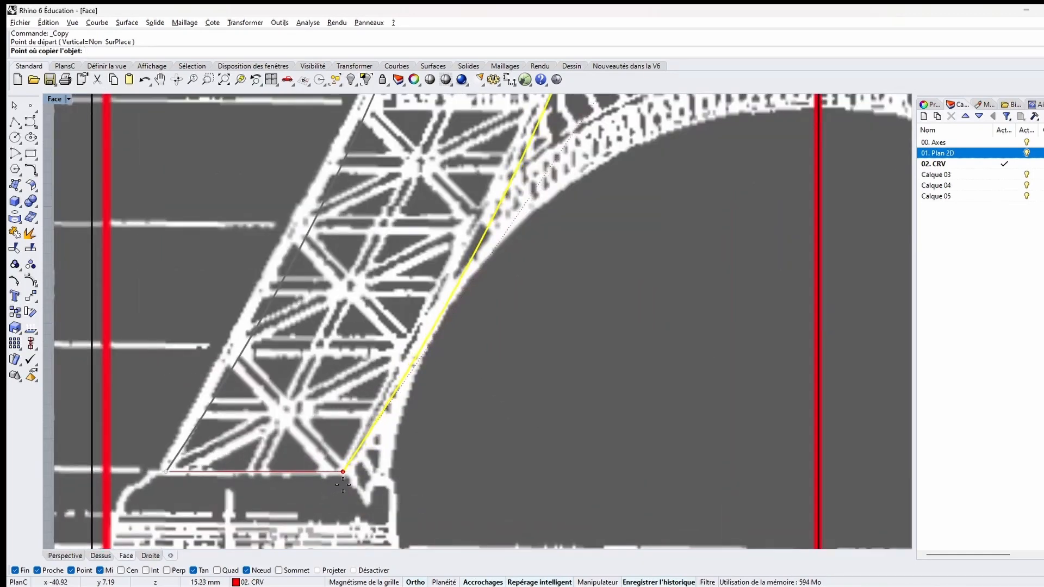
click(342, 484)
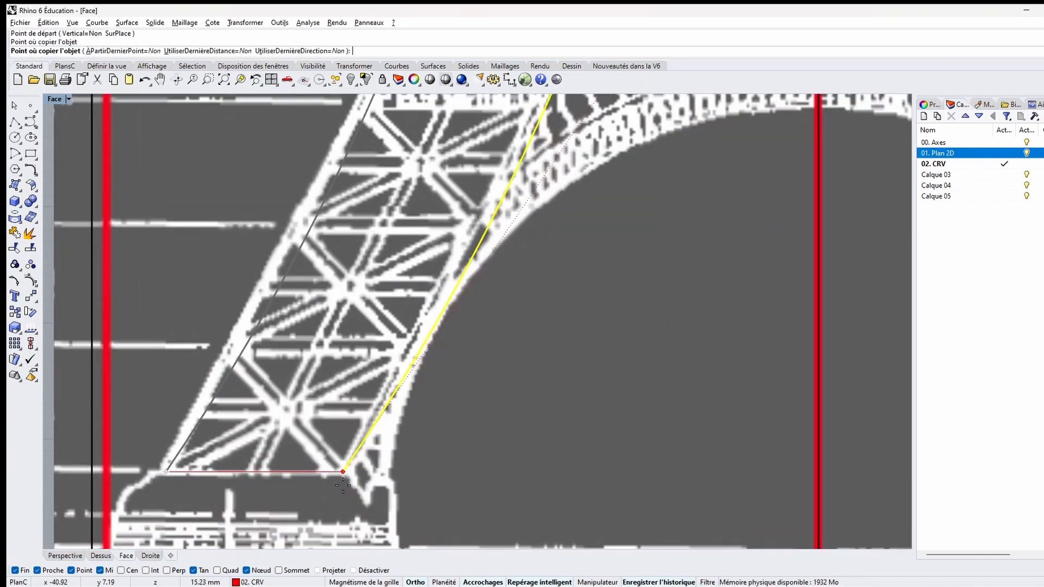
key(Return)
scroll(492, 344, down, 6)
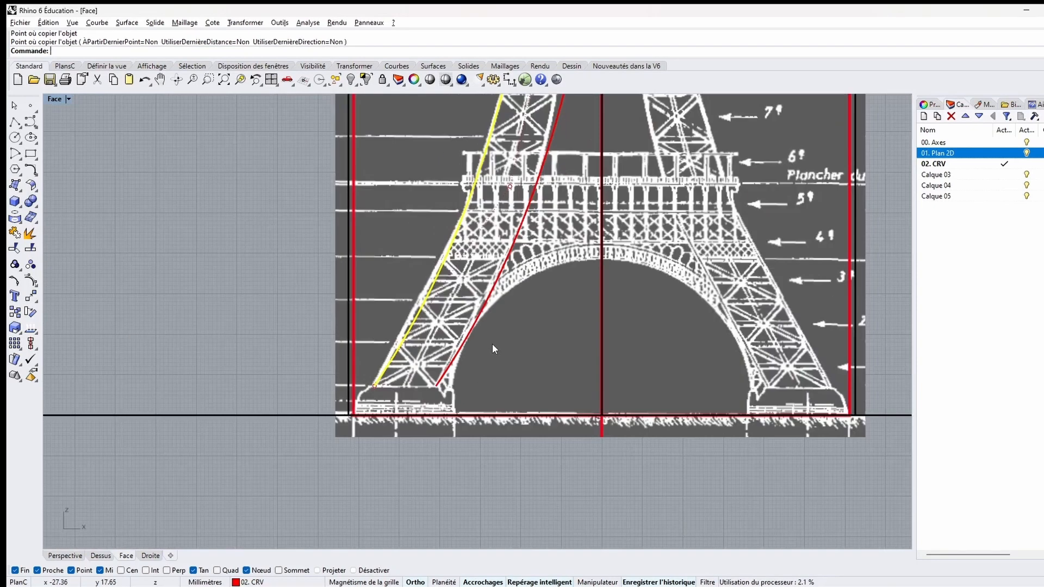
Step: Hide the 01. Plan 2D and 00. Axes layers to check both curves alone, and show 01. Plan 2D again
right_drag(540, 329, 488, 461)
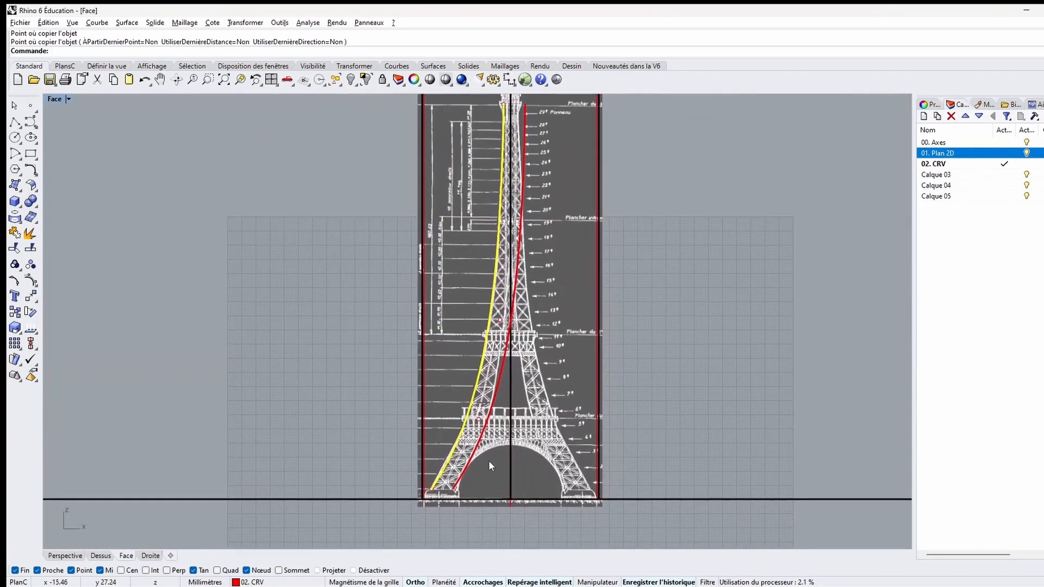
click(1027, 154)
click(1027, 142)
click(731, 258)
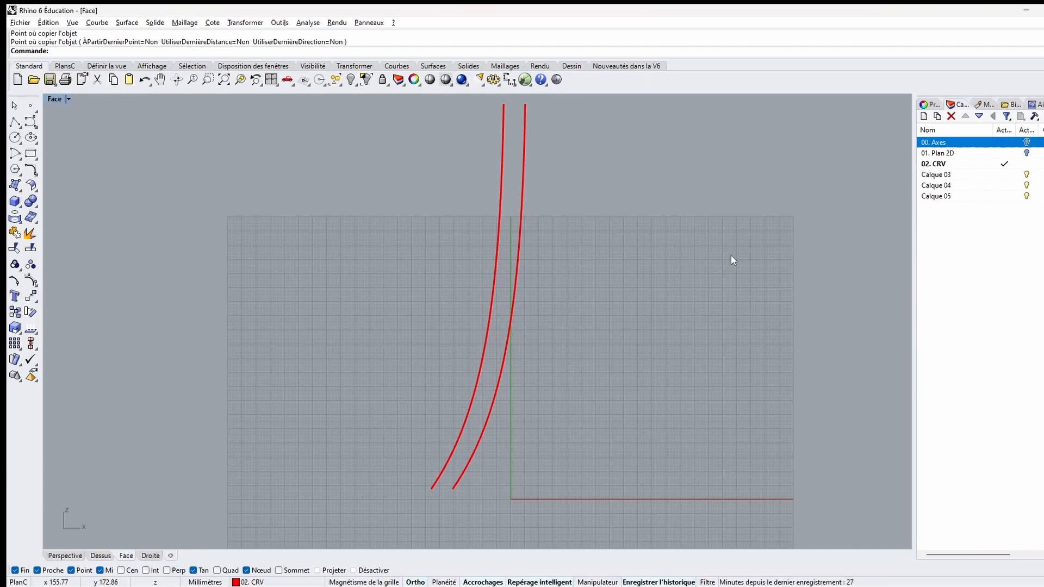
click(1027, 153)
Step: Show the 00. Axes layer and move the copied curve's upper control point horizontally onto the vertical axis, accepting the history break
click(490, 354)
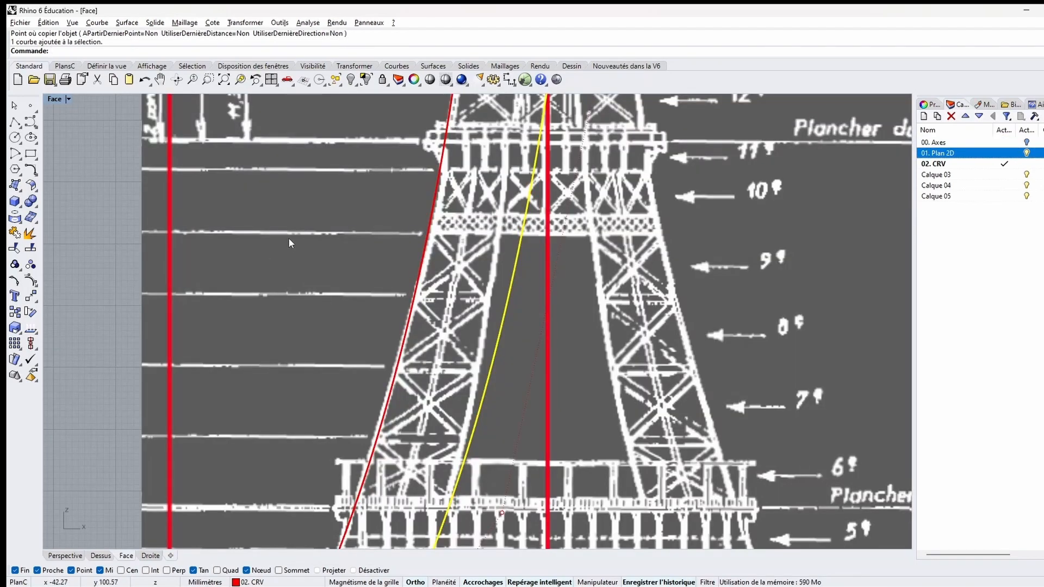
scroll(592, 267, down, 5)
scroll(520, 502, up, 5)
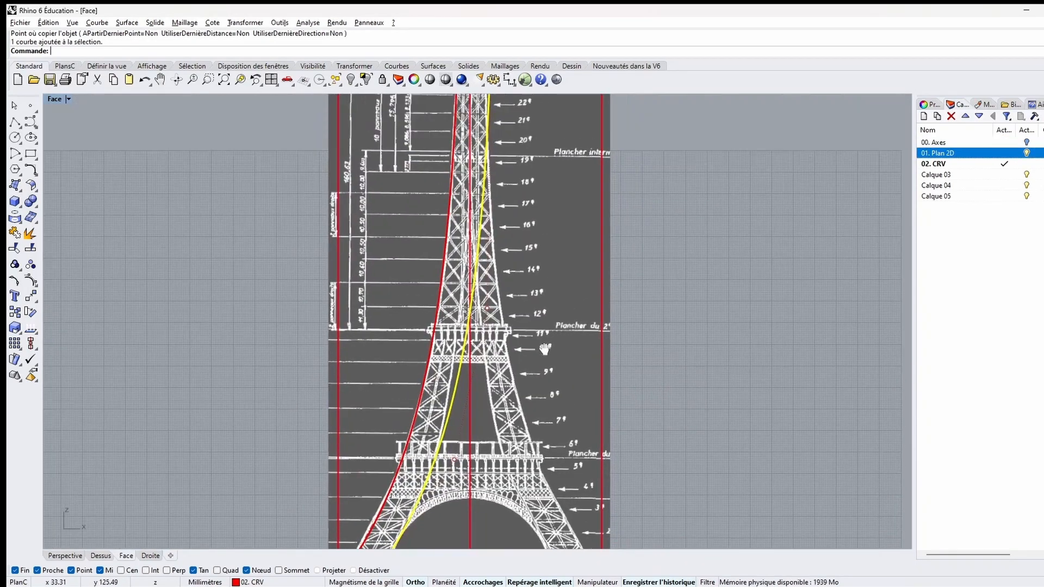
scroll(496, 190, up, 5)
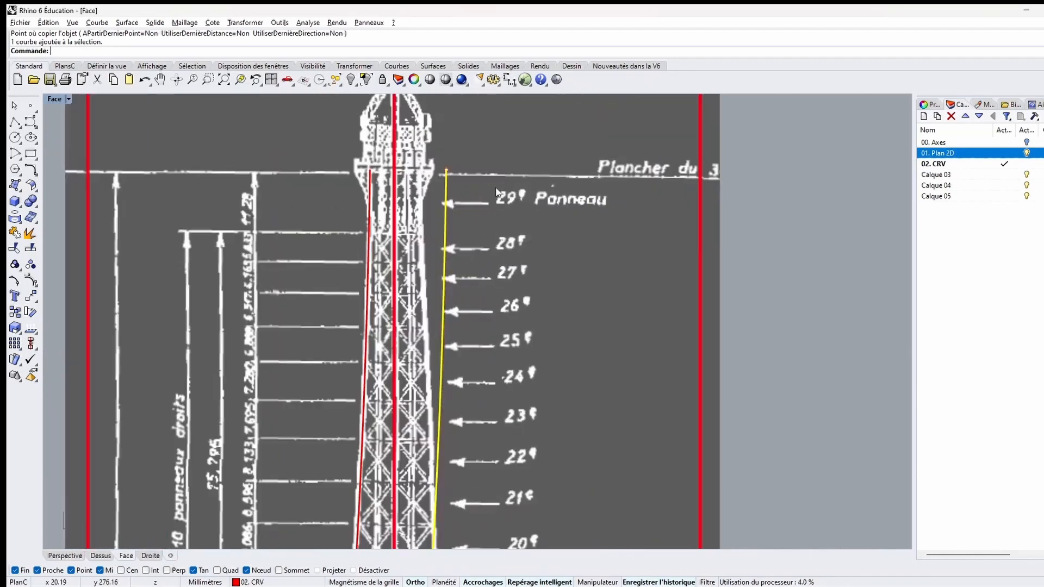
right_drag(495, 187, 571, 308)
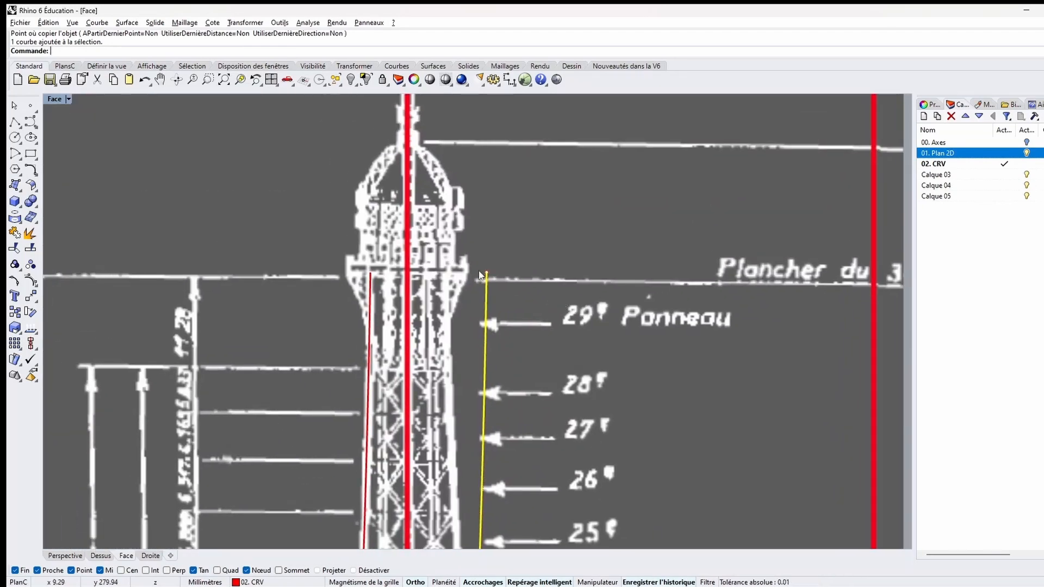
drag(486, 272, 408, 272)
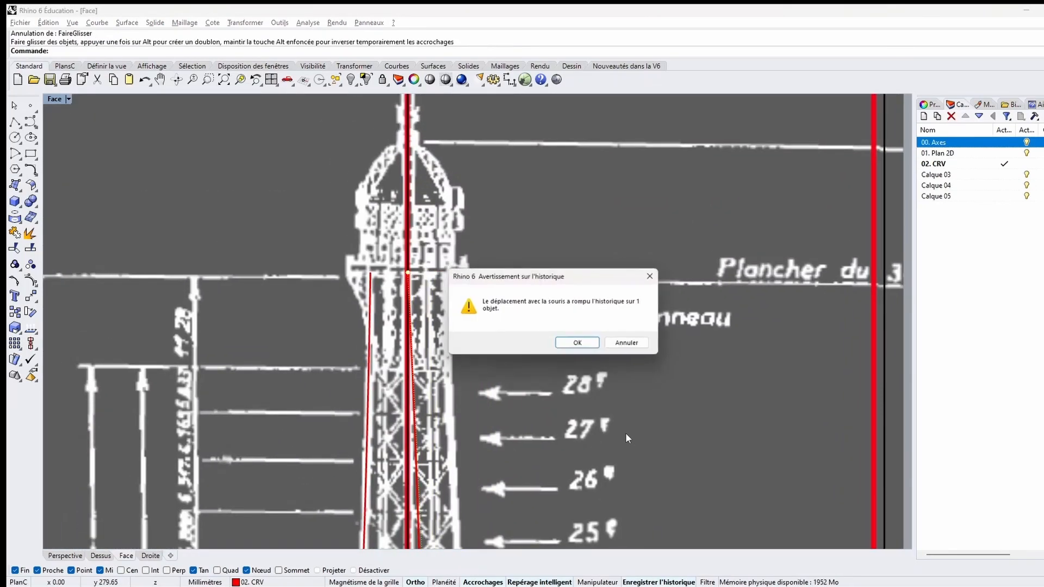
click(578, 345)
mouse_move(565, 372)
right_down()
mouse_move(617, 239)
mouse_move(628, 108)
right_up()
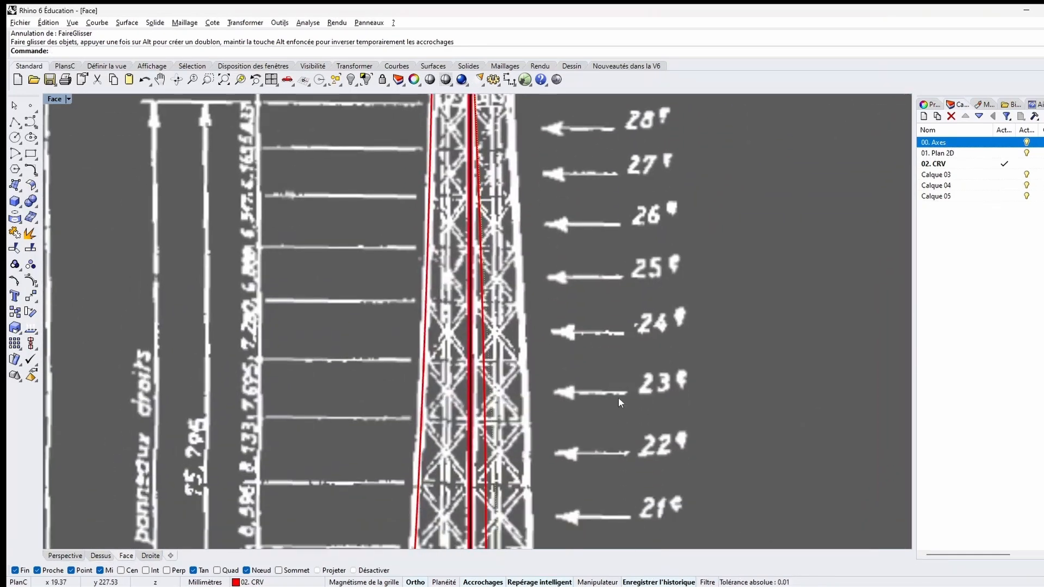
Step: Move the inner leg curve's control point near level 12 horizontally onto the vertical axis
mouse_move(618, 398)
right_down()
mouse_move(663, 260)
mouse_move(668, 101)
right_up()
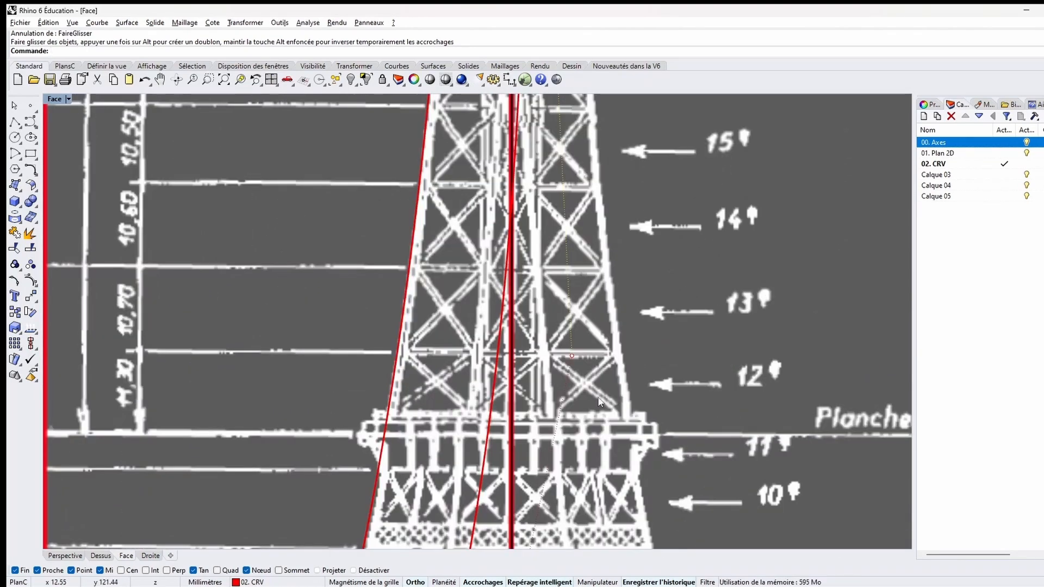
drag(572, 358, 512, 358)
right_drag(614, 391, 635, 9)
scroll(715, 366, down, 6)
right_drag(649, 399, 643, 158)
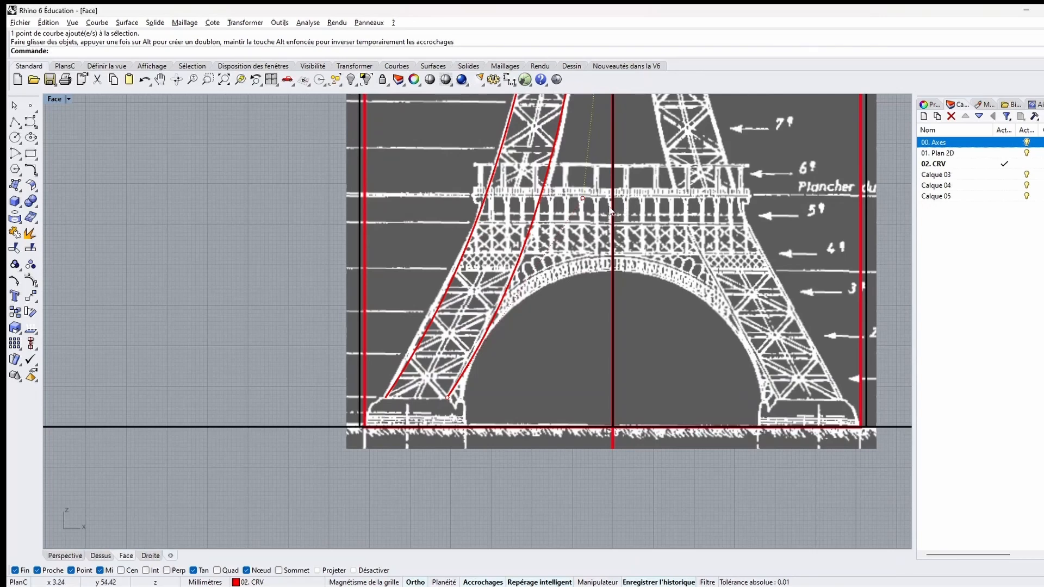
Step: Trace the underside of the base arch with a start-end-point arc about 74 mm wide, its crown on the vertical axis
scroll(610, 210, up, 4)
right_drag(556, 364, 463, 209)
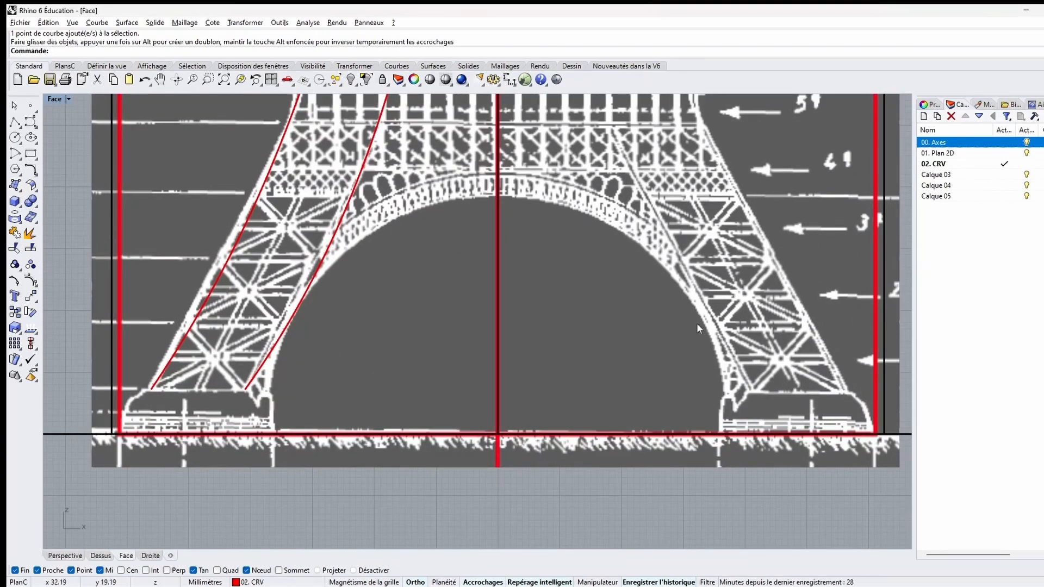
right_drag(391, 286, 404, 342)
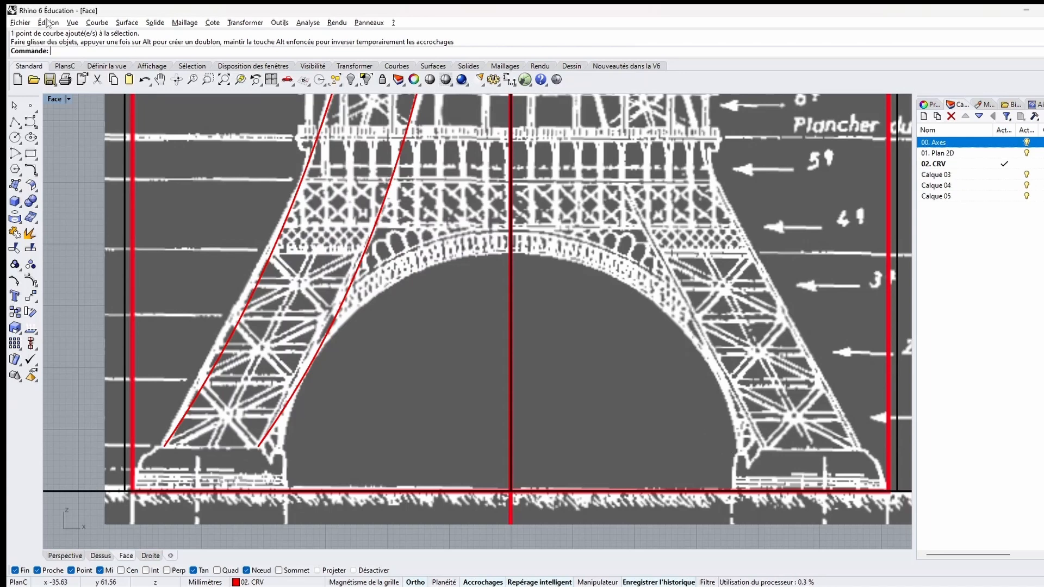
click(14, 155)
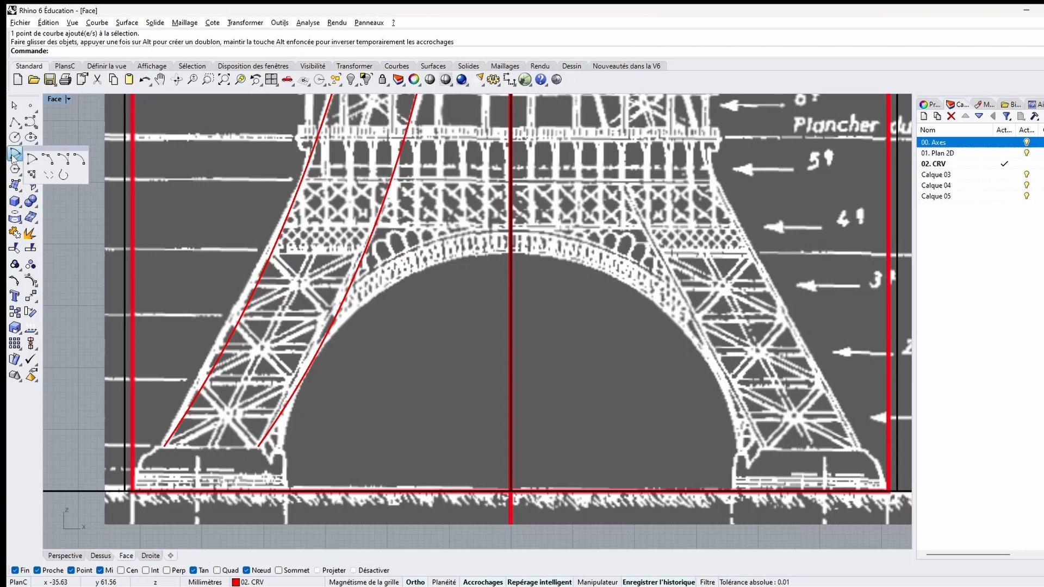
click(48, 160)
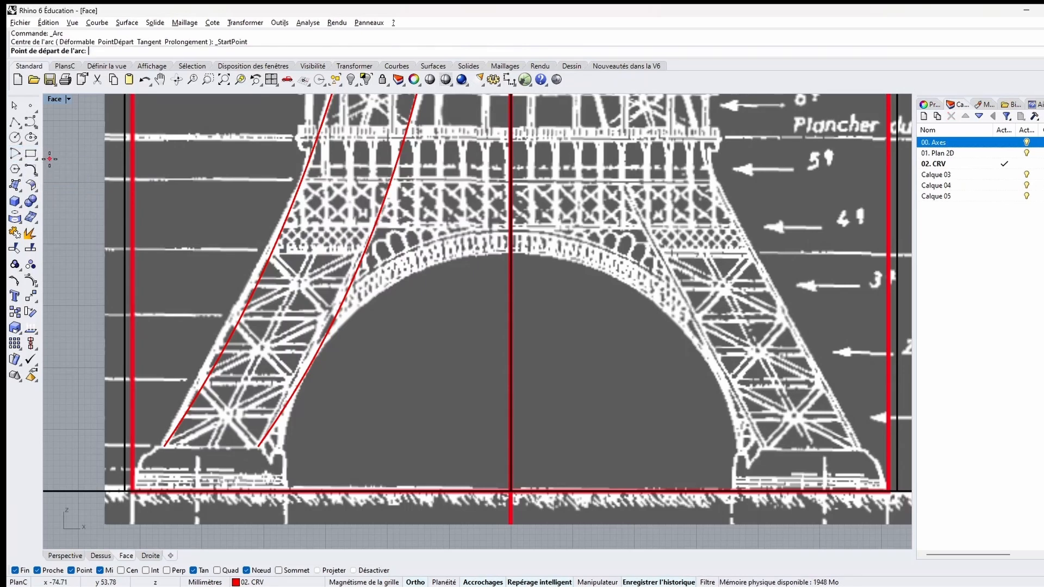
click(282, 442)
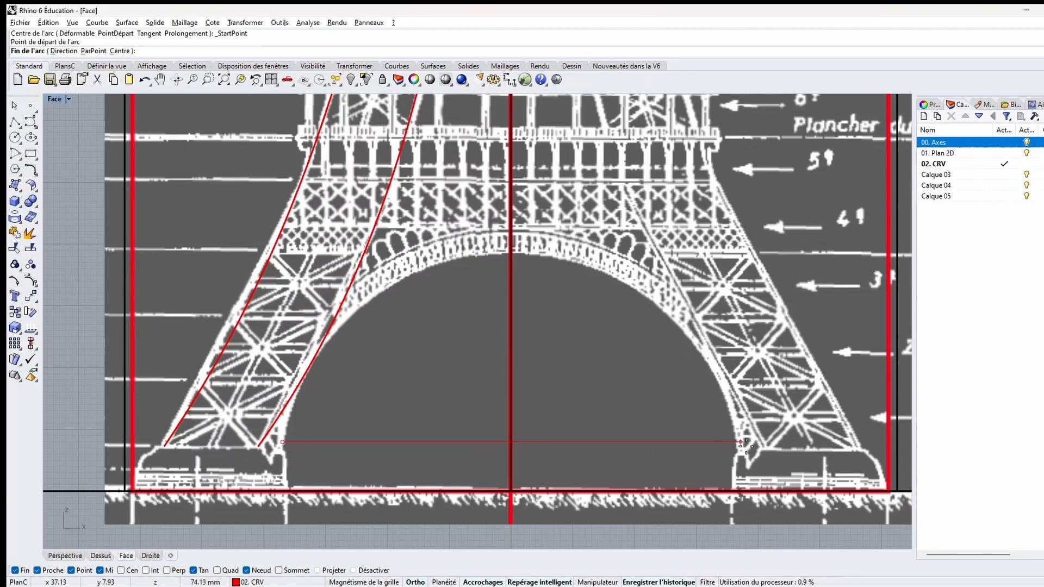
click(738, 442)
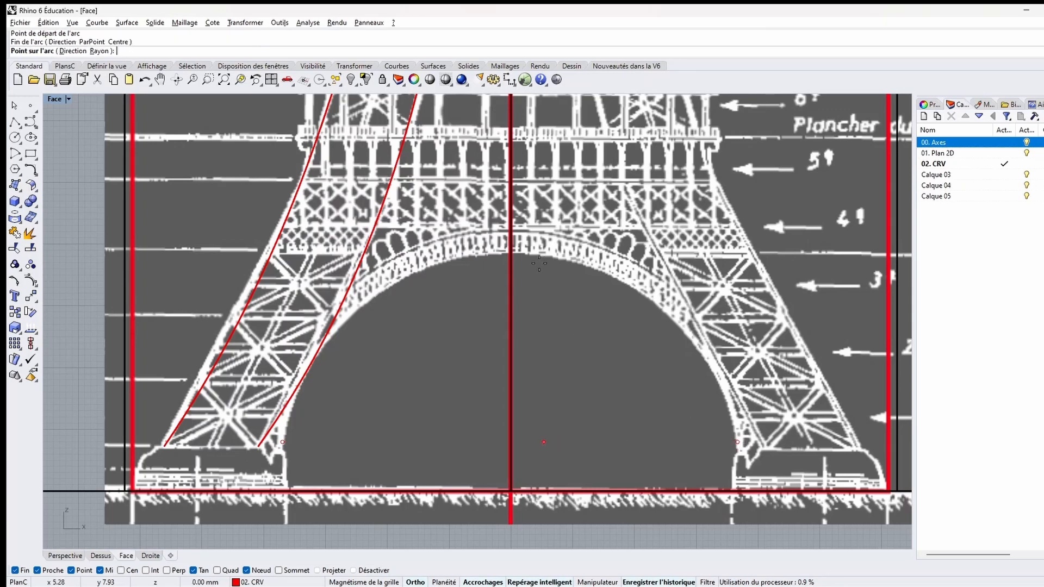
click(511, 253)
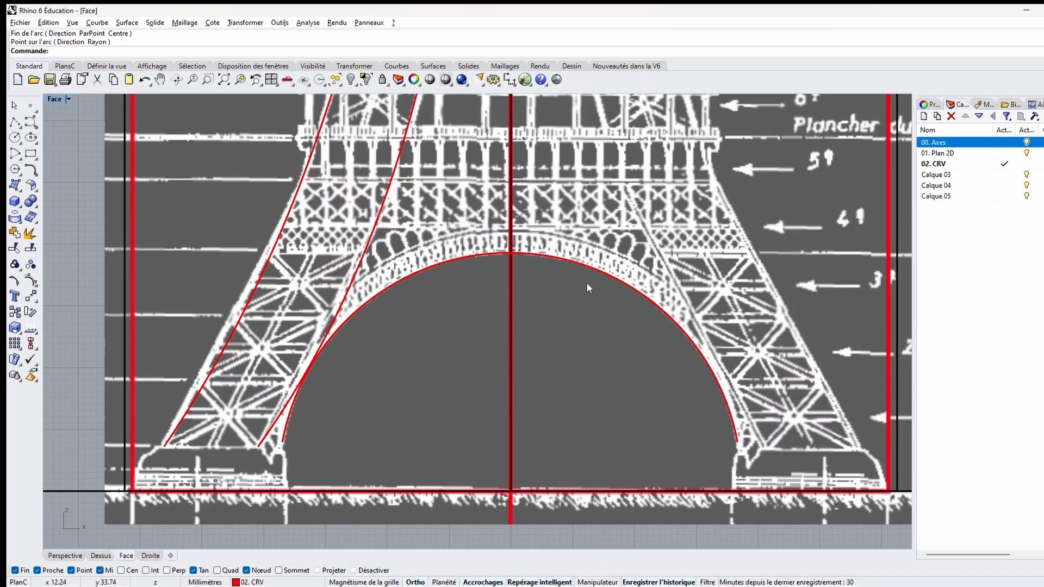
Step: Examine the new arc's fit against the arch in the elevation image and the thickness of the arch's latticed band
scroll(442, 264, up, 5)
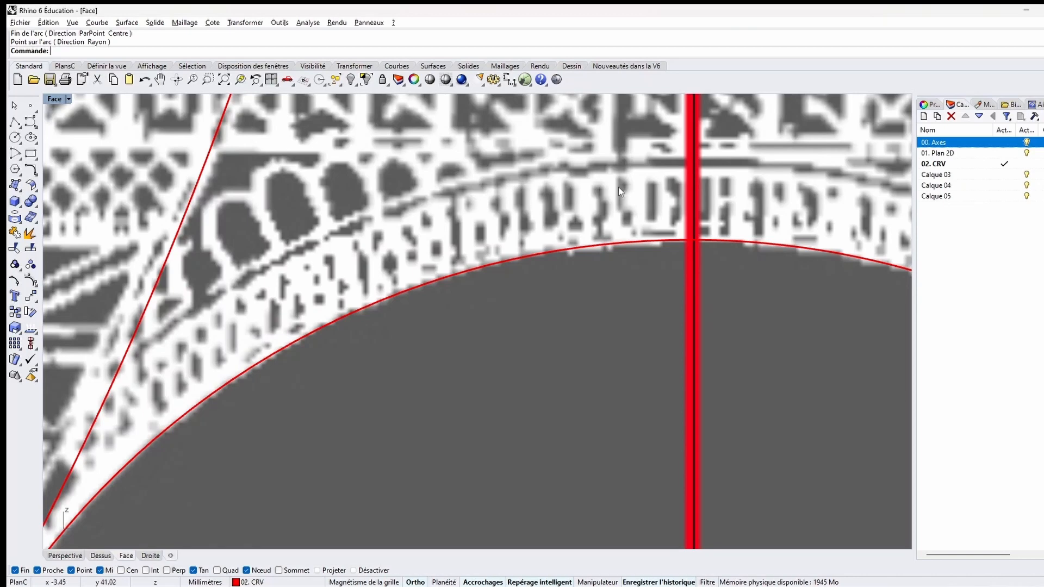
scroll(527, 346, down, 5)
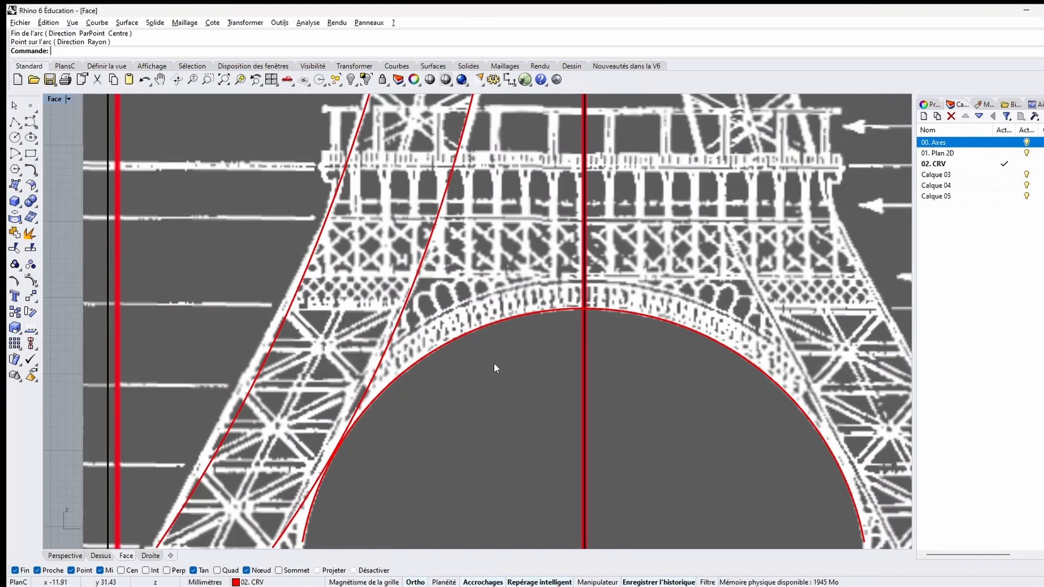
right_drag(488, 409, 446, 291)
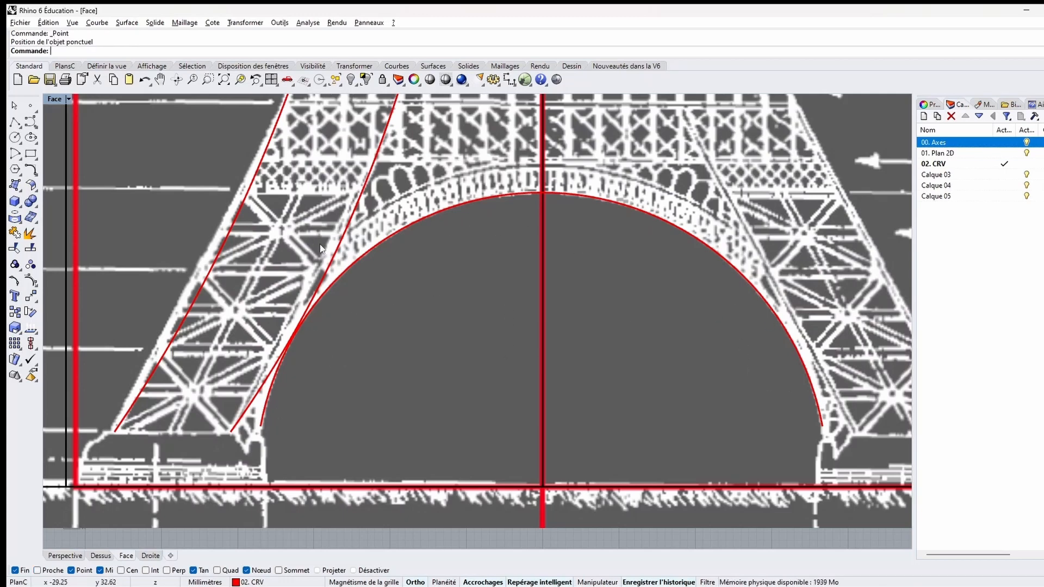
scroll(374, 224, up, 4)
right_drag(526, 319, 355, 401)
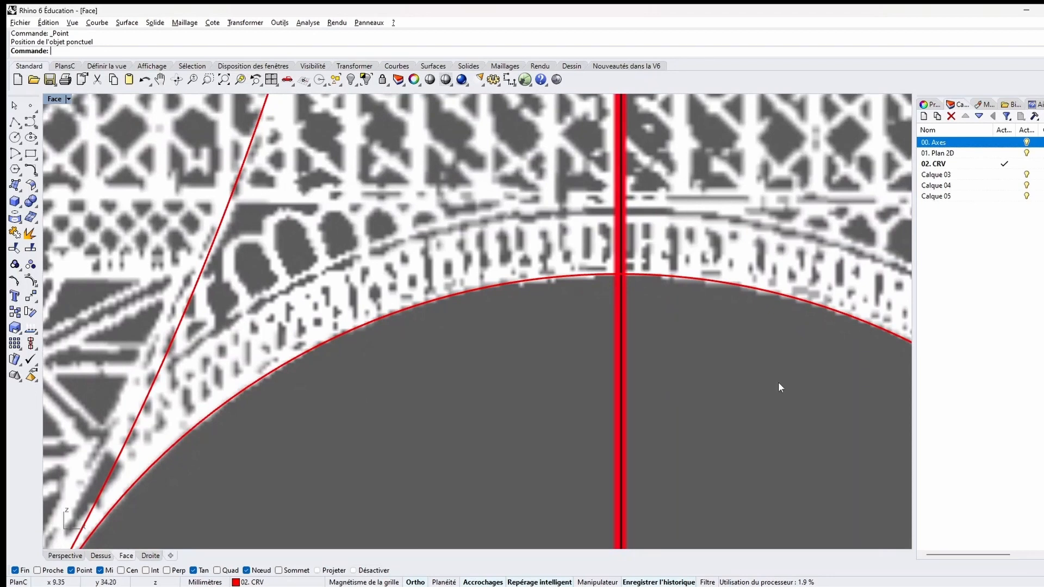
right_drag(780, 384, 530, 336)
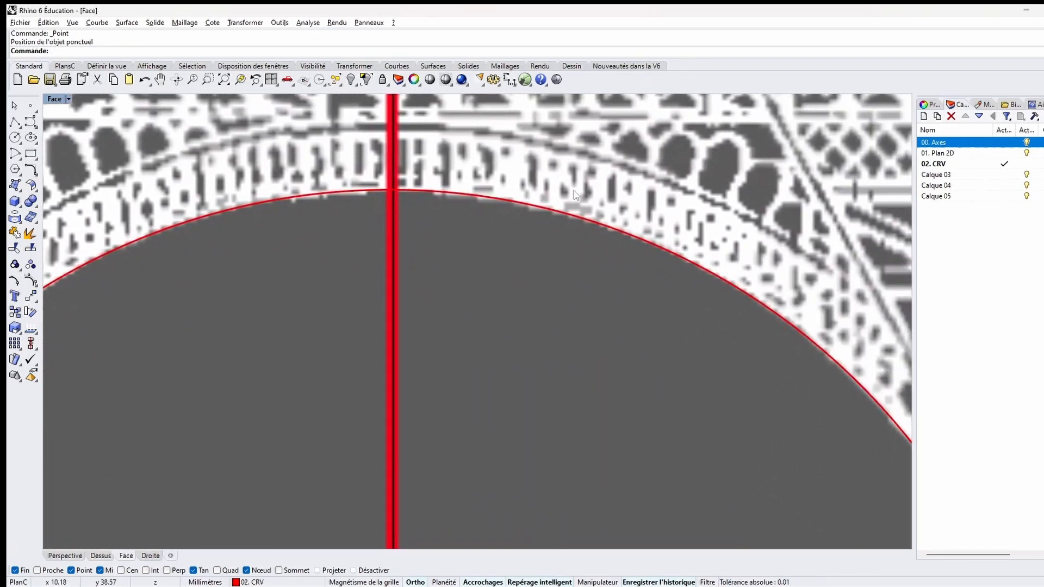
scroll(625, 289, up, 2)
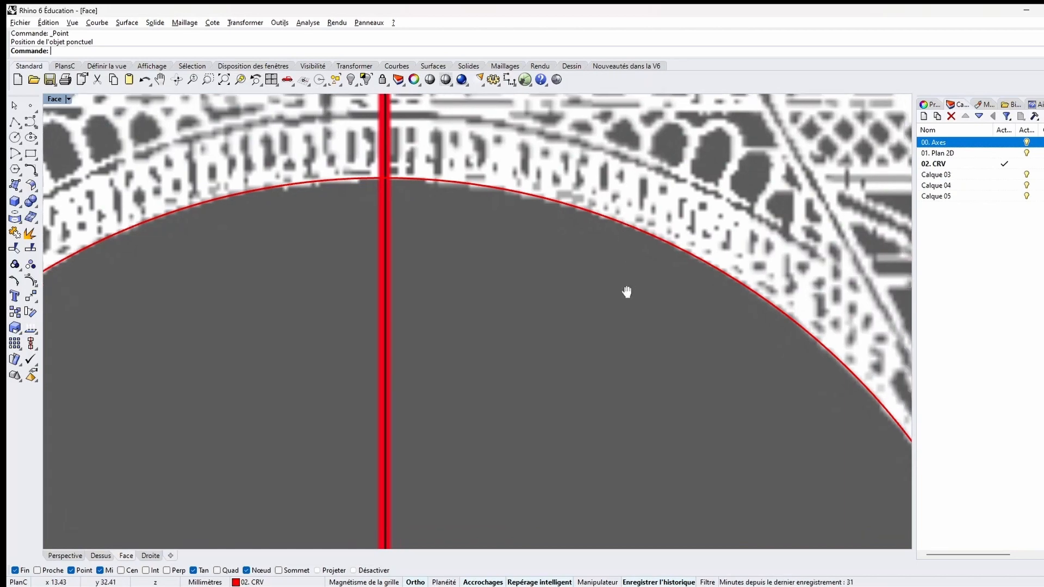
scroll(550, 312, down, 5)
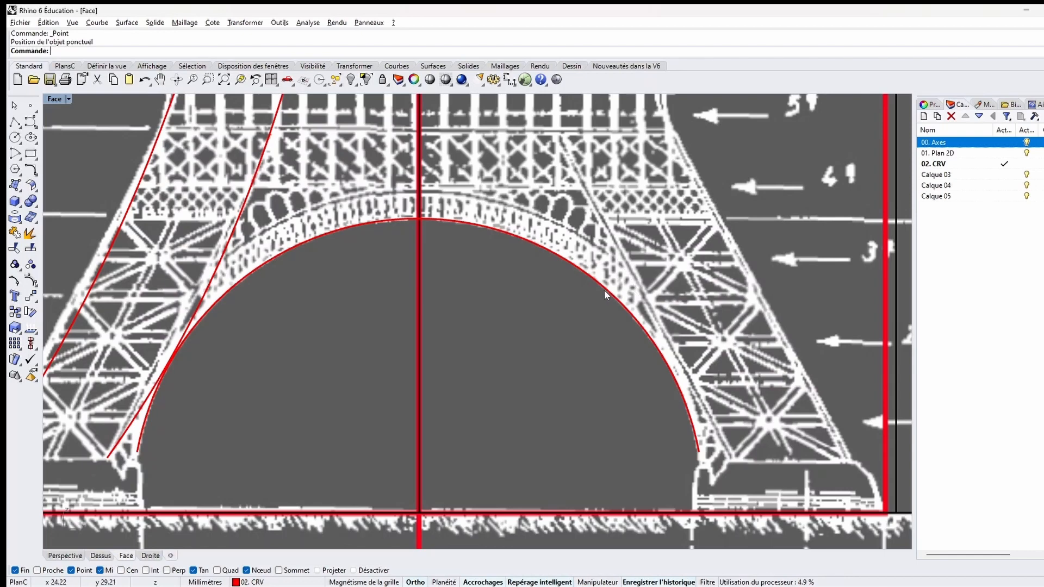
Step: Offset the arch arc 3.8 mm outward to trace the upper edge of the arch band
click(327, 237)
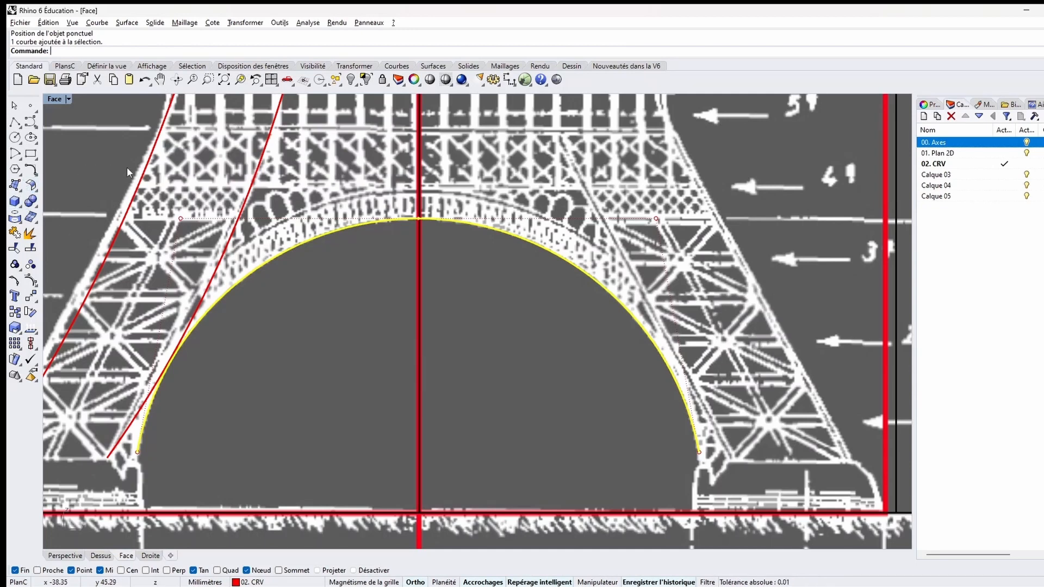
click(30, 170)
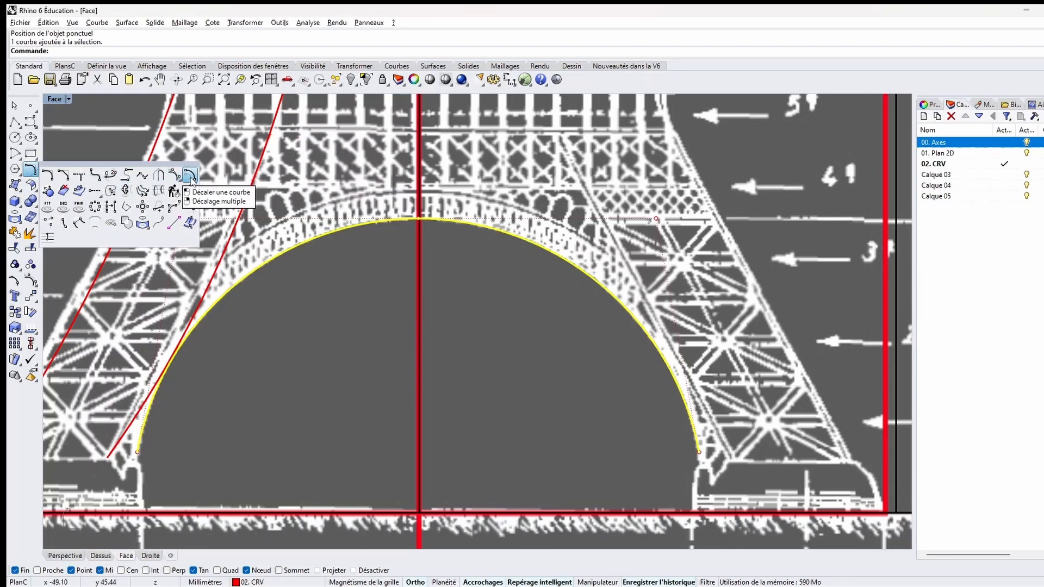
click(190, 176)
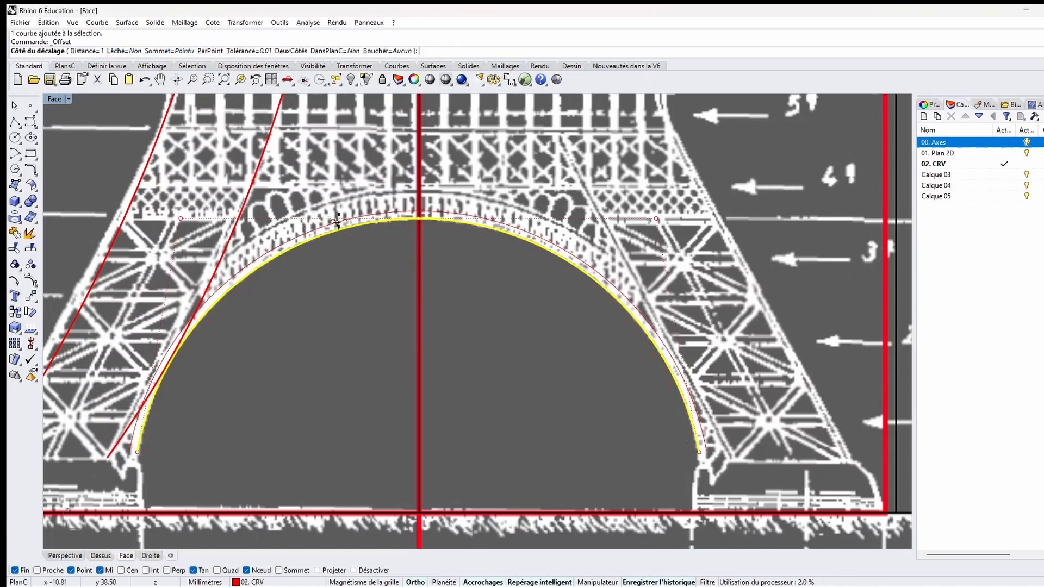
scroll(333, 221, up, 3)
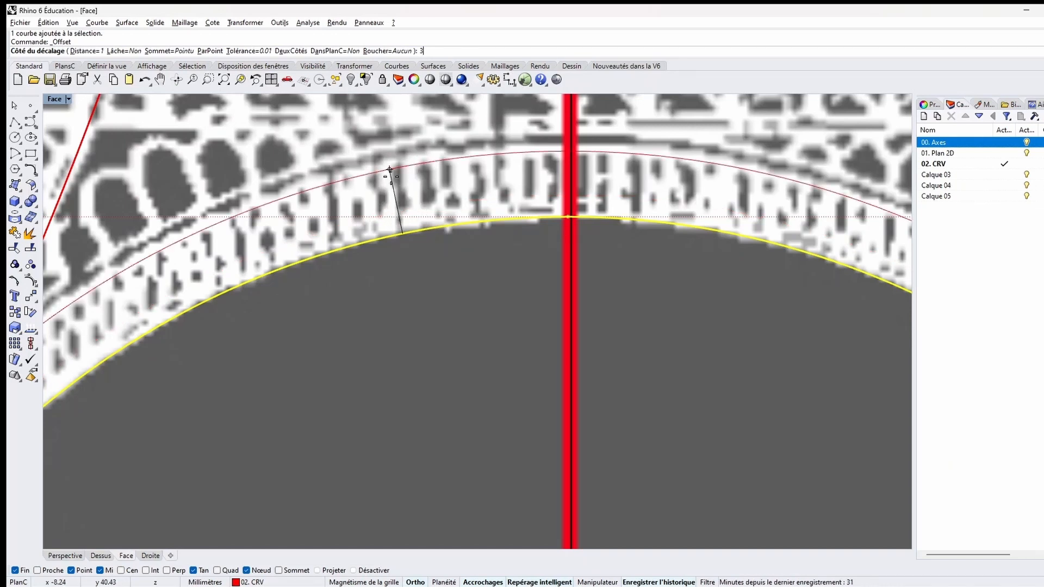
text(4)
key(BackSpace)
key(BackSpace)
text(4)
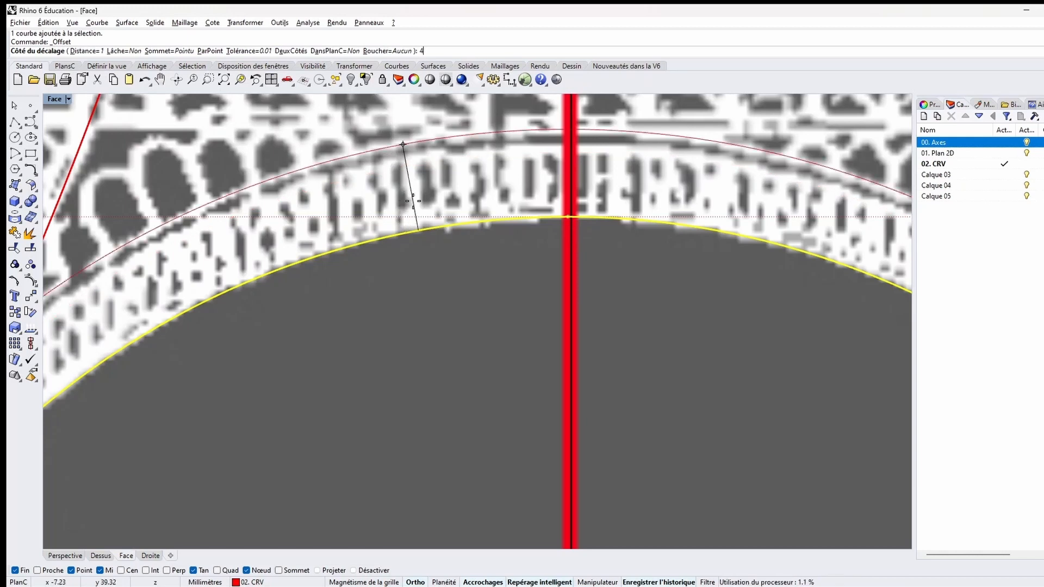
text(3.8)
key(Return)
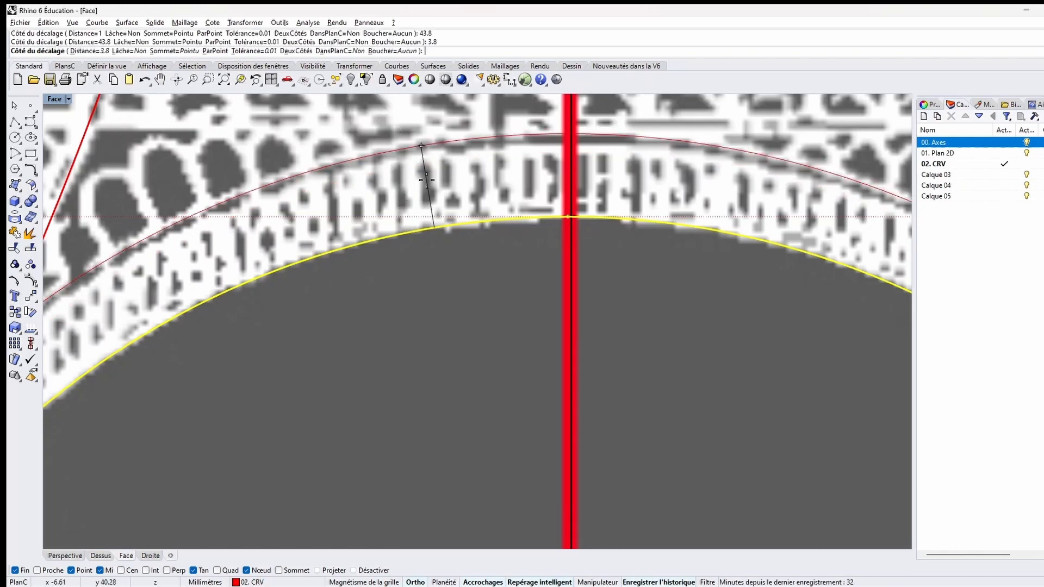
scroll(433, 161, down, 5)
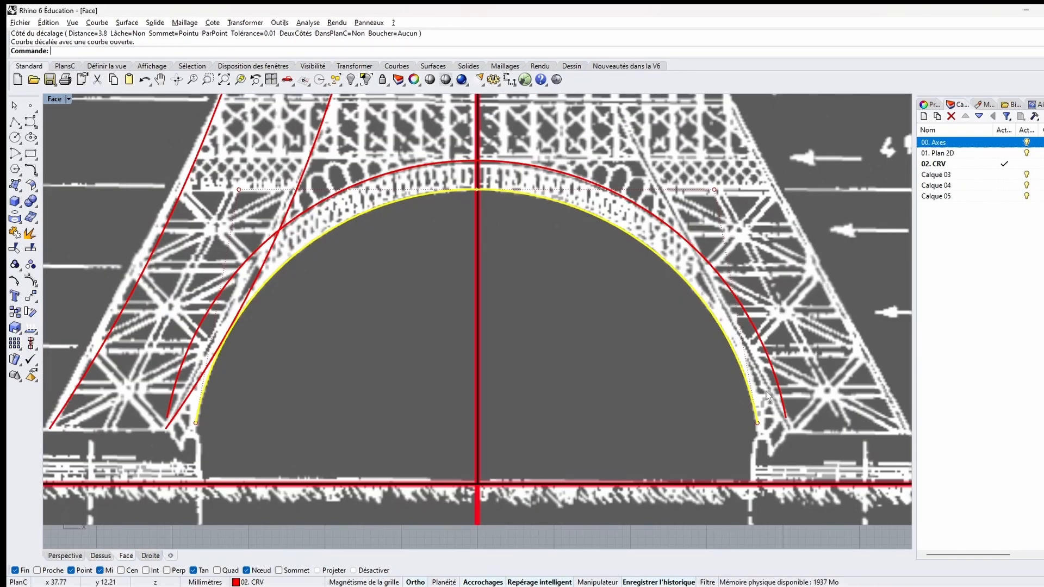
Step: Hide the 00. Axes and 01. Plan 2D layers to check the curves alone, and show 00. Axes again
click(1027, 143)
click(1027, 153)
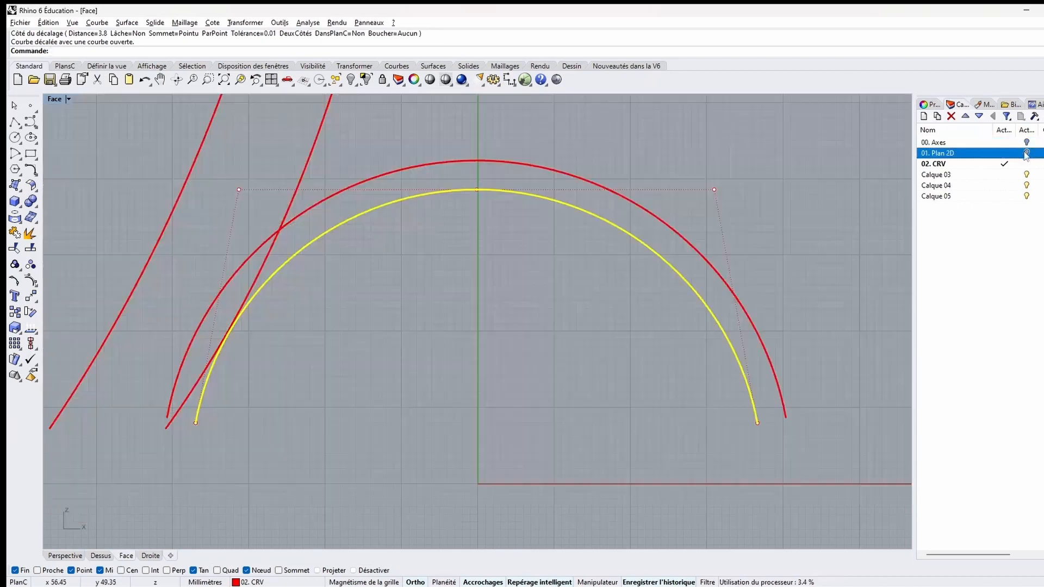
click(436, 331)
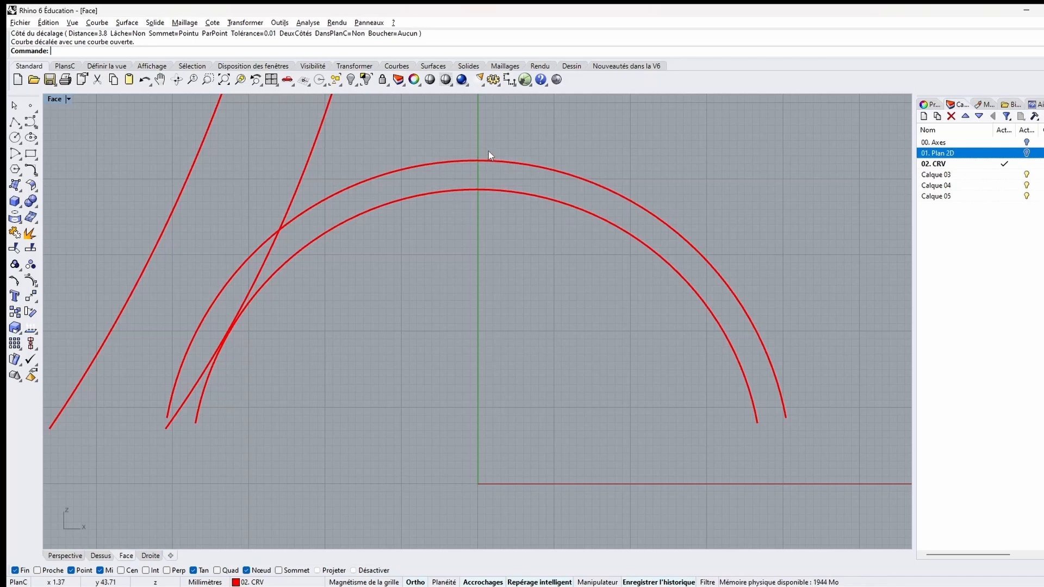
click(1012, 143)
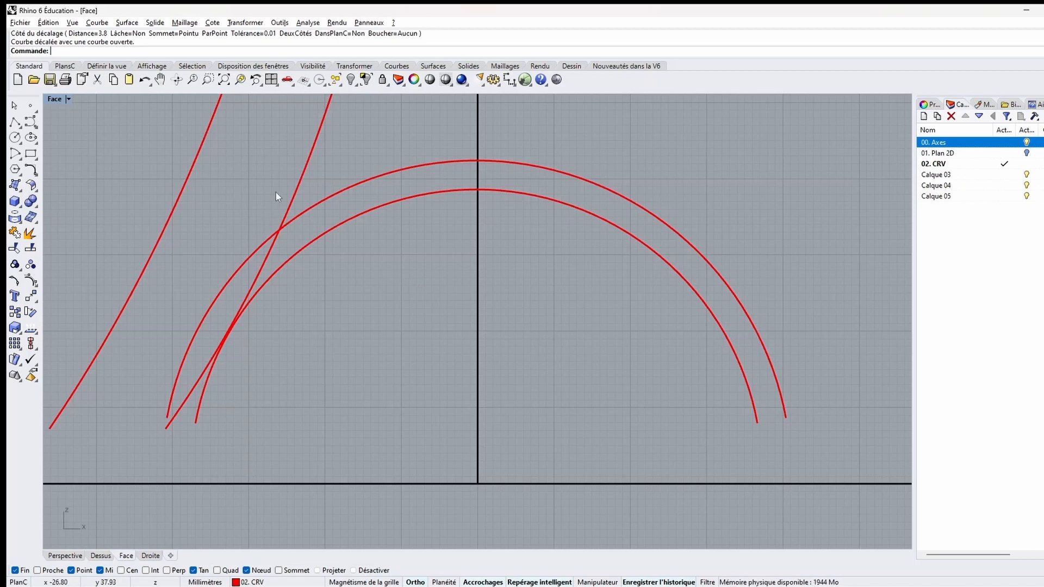
Step: Trim the outer arc's lower left end at the inner leg curve, accepting the history break
click(303, 211)
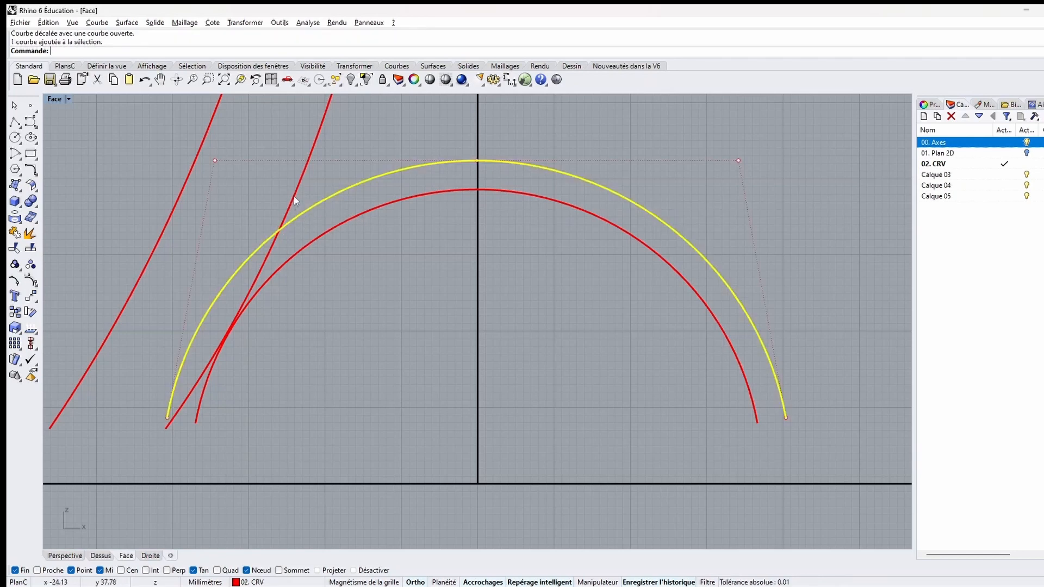
click(281, 233)
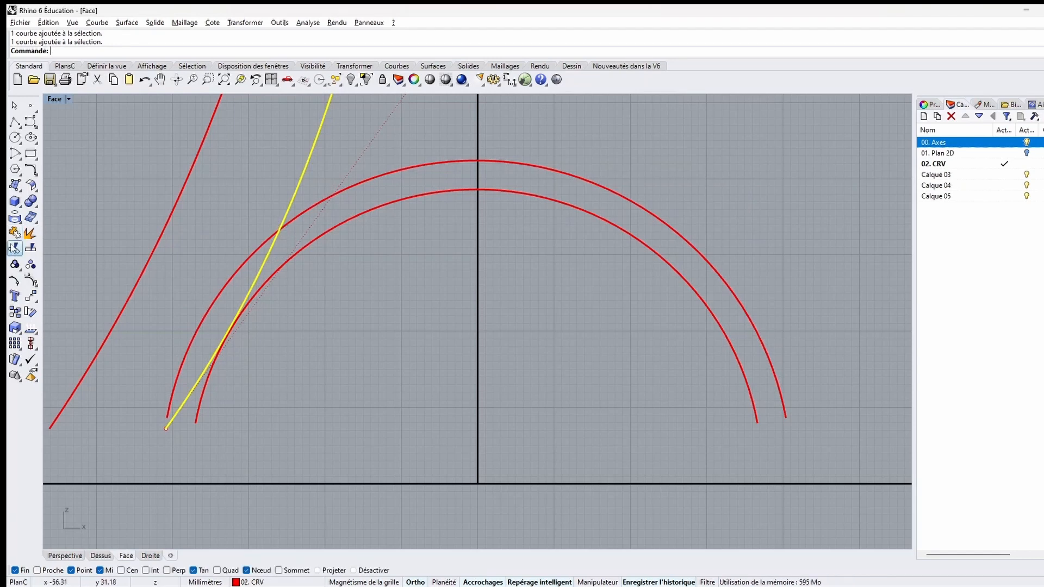
click(15, 234)
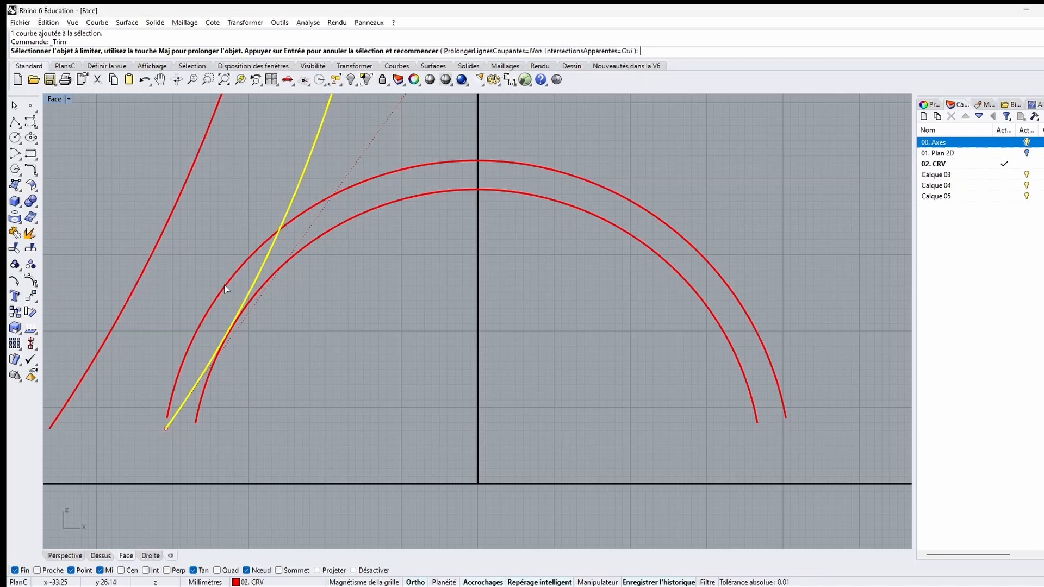
click(226, 289)
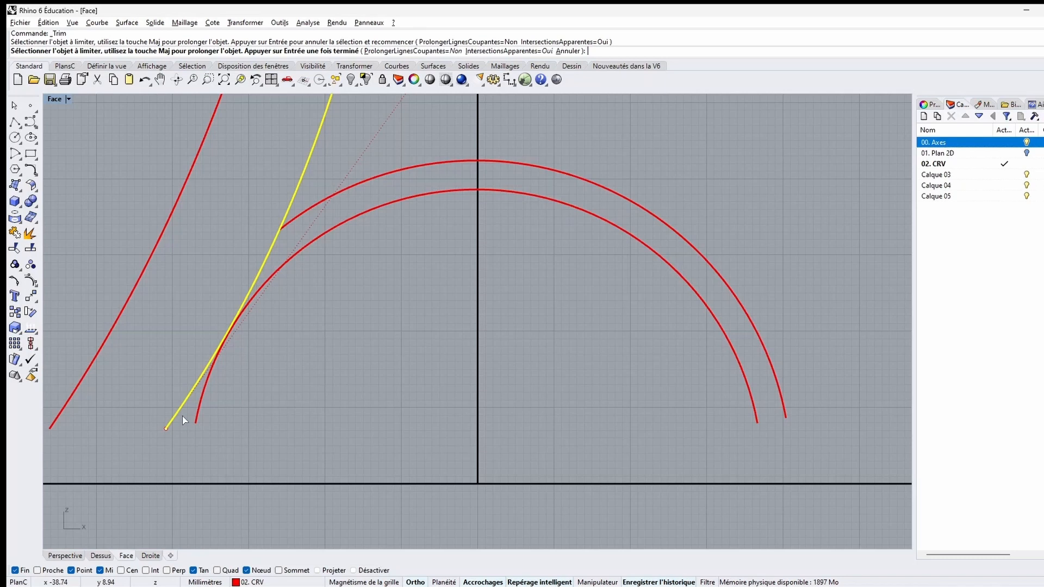
key(Return)
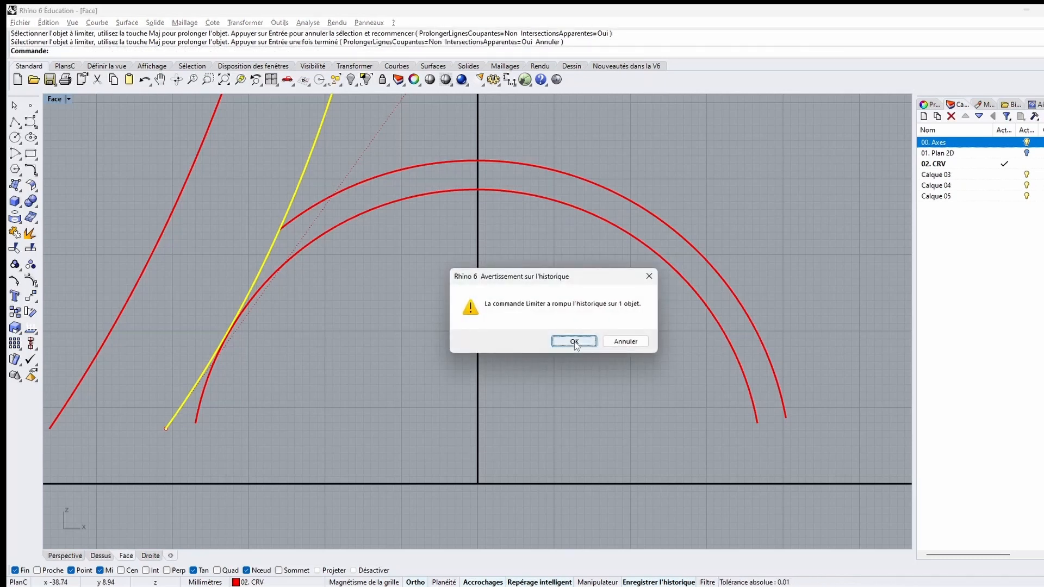
click(574, 342)
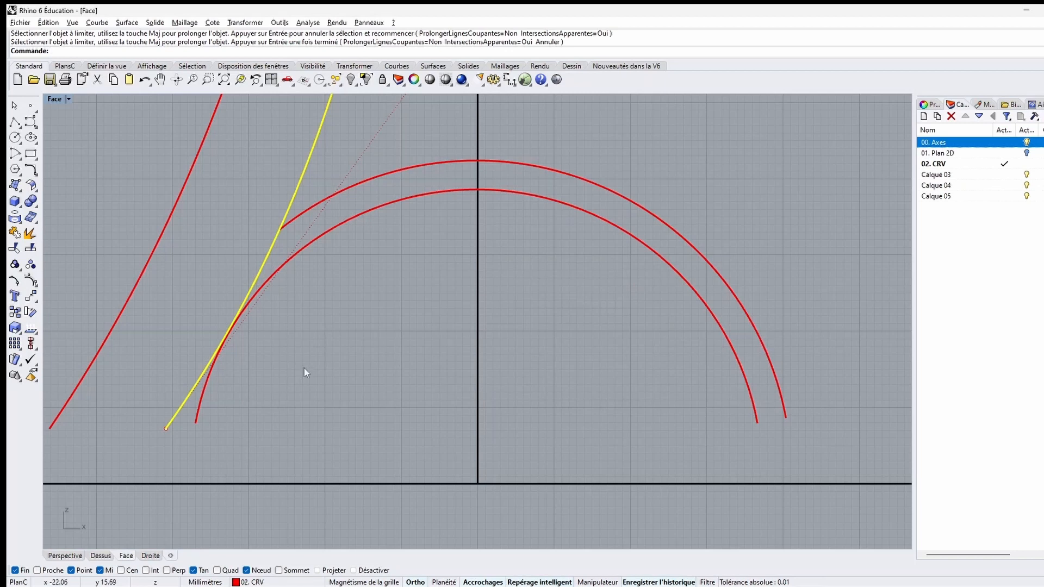
click(180, 424)
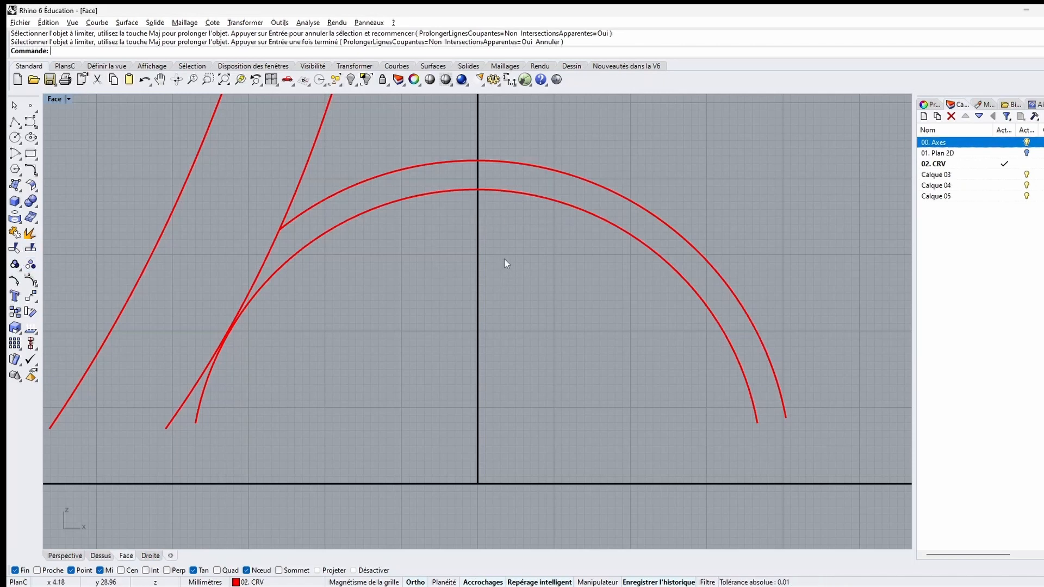
Step: Trim away the right halves of both arch arcs at the vertical centre axis
click(478, 251)
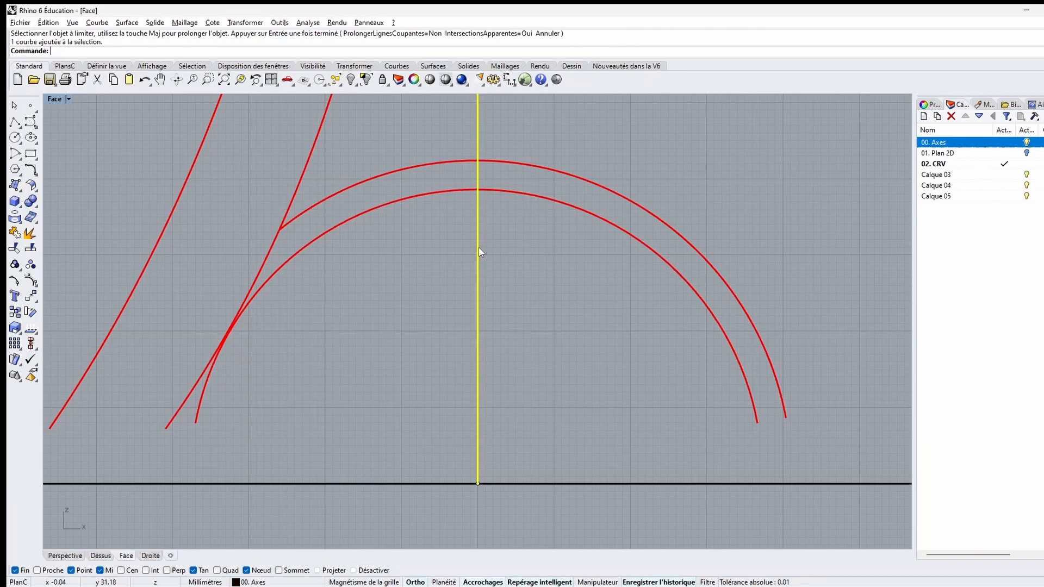
click(15, 249)
click(567, 178)
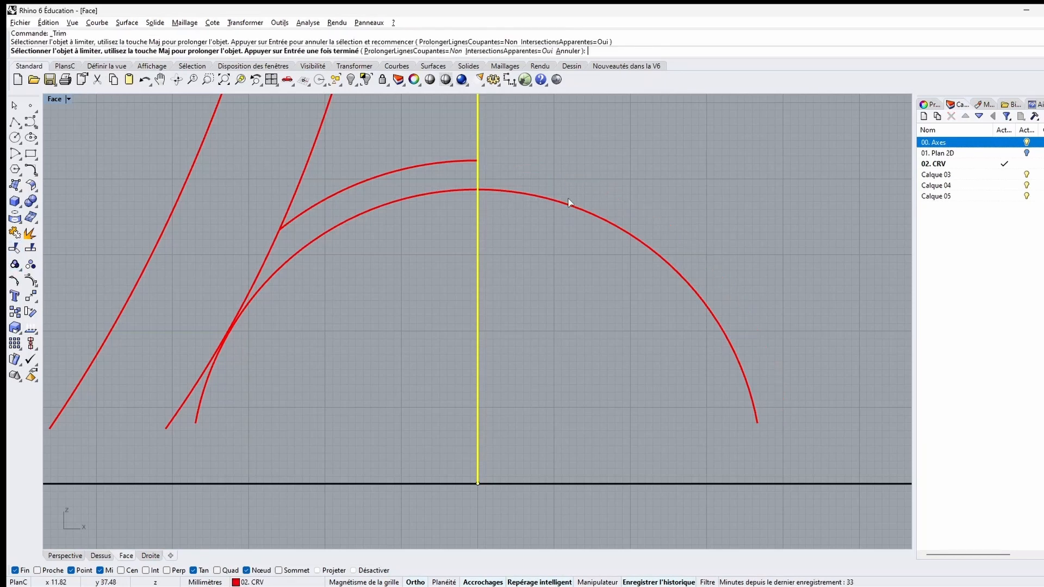
click(570, 203)
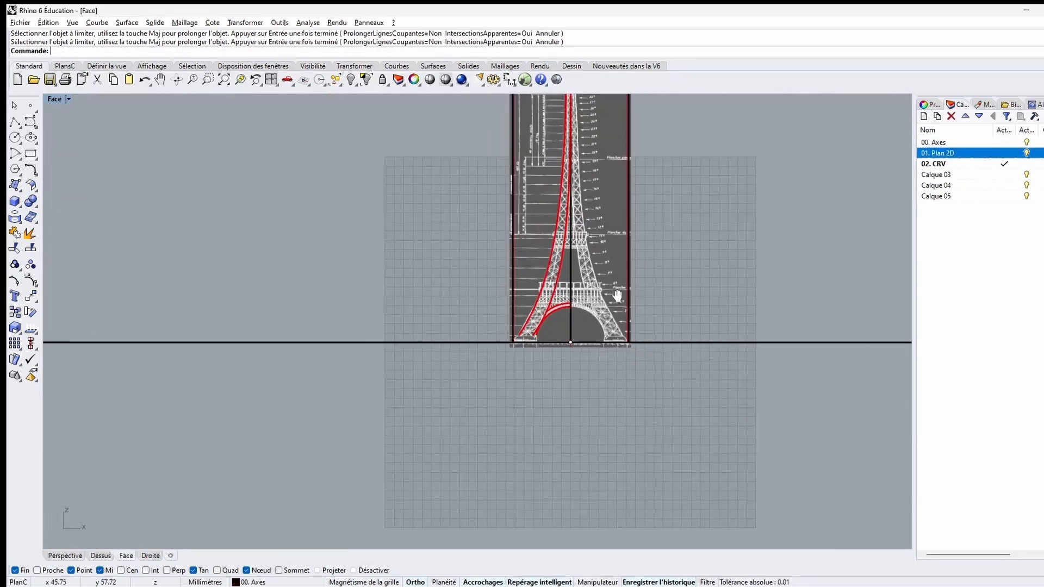
Step: Examine how the trimmed half-arch and lower leg curves fit the elevation image, with 01. Plan 2D displayed
right_drag(618, 295, 598, 353)
scroll(511, 379, up, 5)
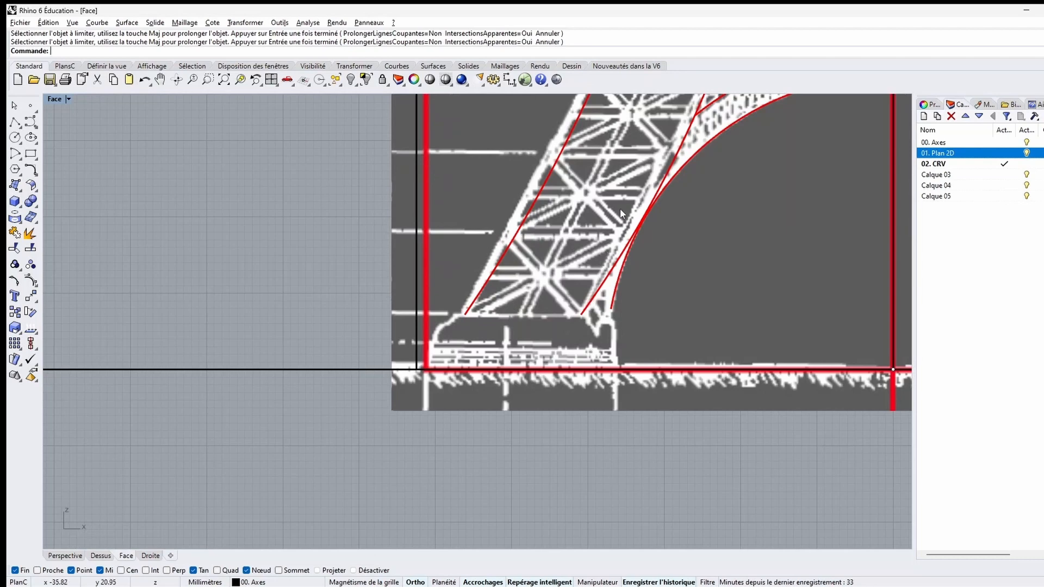
right_drag(759, 239, 696, 340)
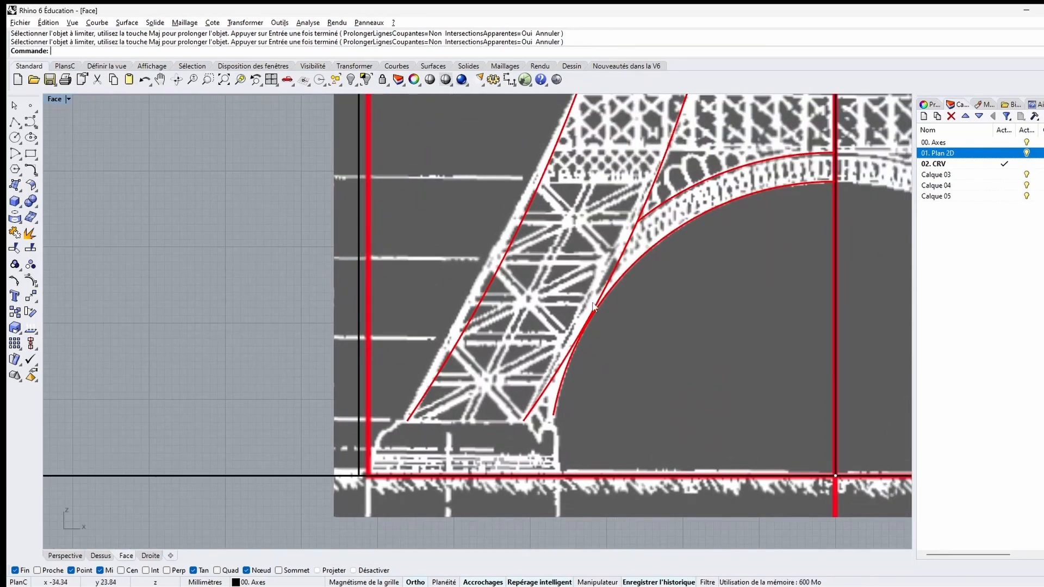
scroll(675, 330, down, 5)
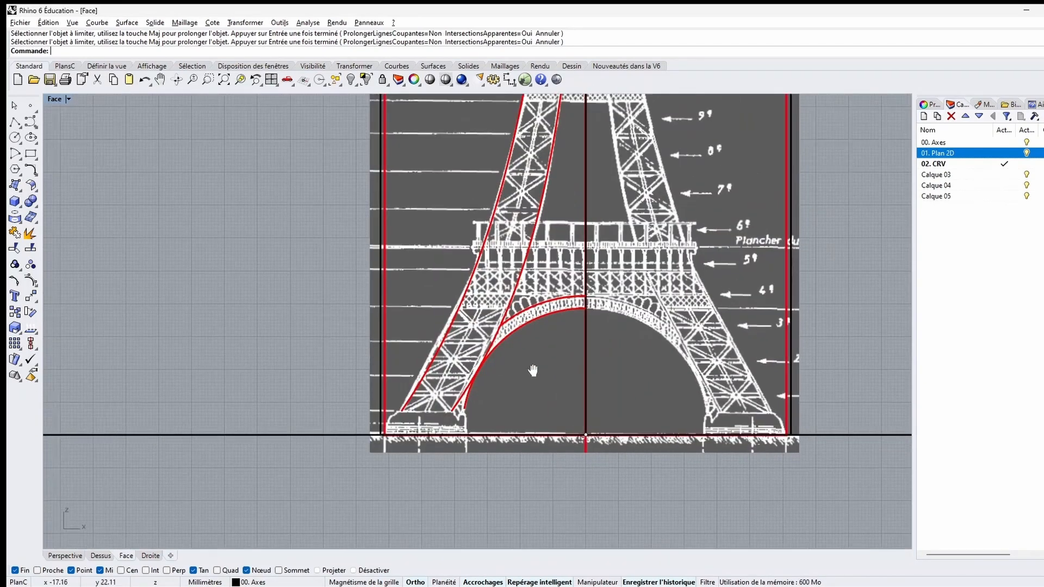
scroll(469, 402, down, 3)
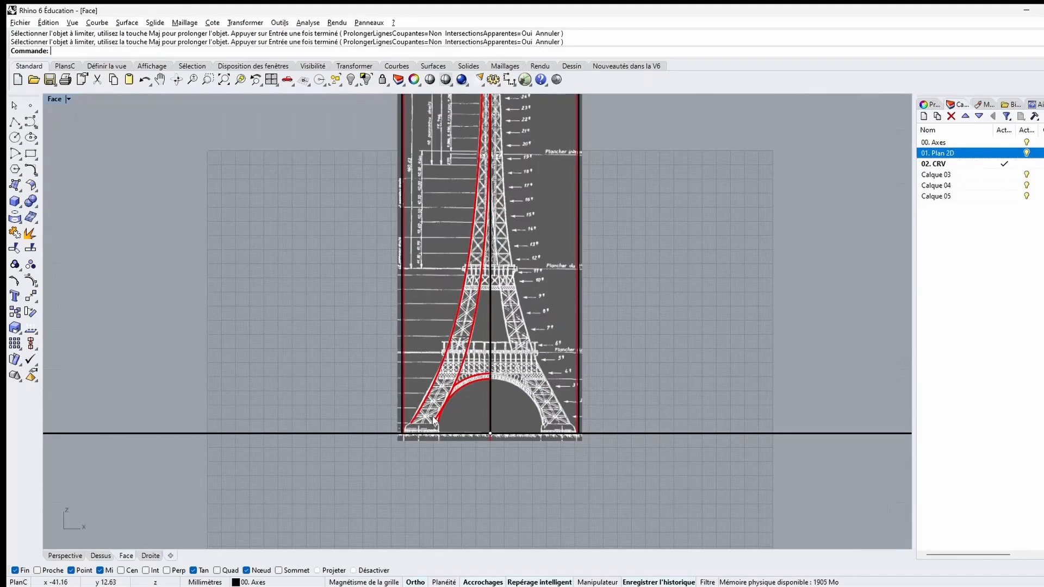
scroll(433, 417, up, 5)
scroll(418, 432, up, 4)
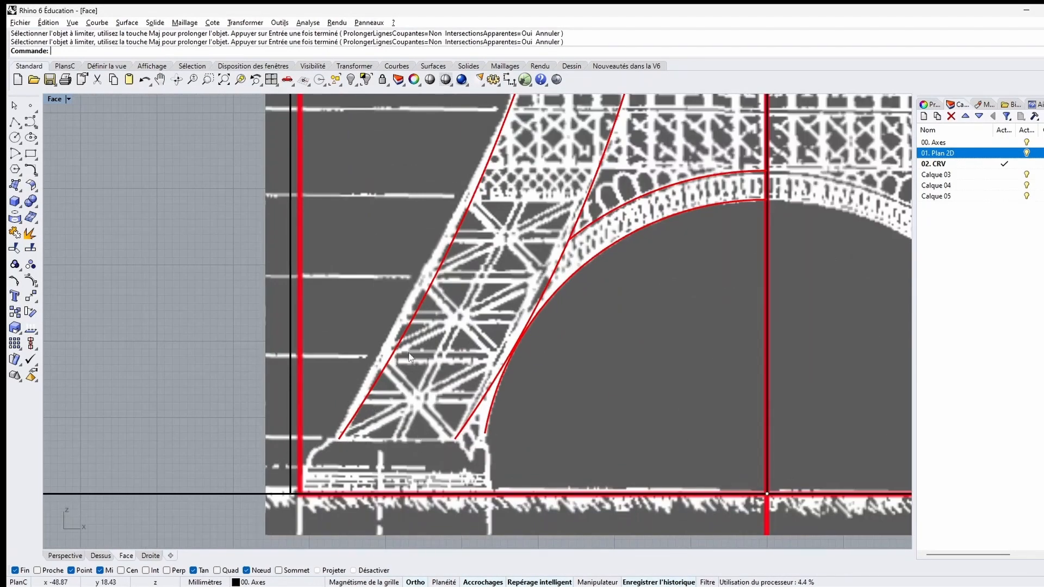
Step: Examine the horizontal struts and platform levels along the left leg, from the base up past the second platform
mouse_move(671, 301)
right_down()
mouse_move(622, 438)
mouse_move(621, 476)
right_up()
mouse_move(413, 191)
right_down()
mouse_move(368, 324)
mouse_move(330, 493)
mouse_move(402, 177)
mouse_move(405, 96)
right_up()
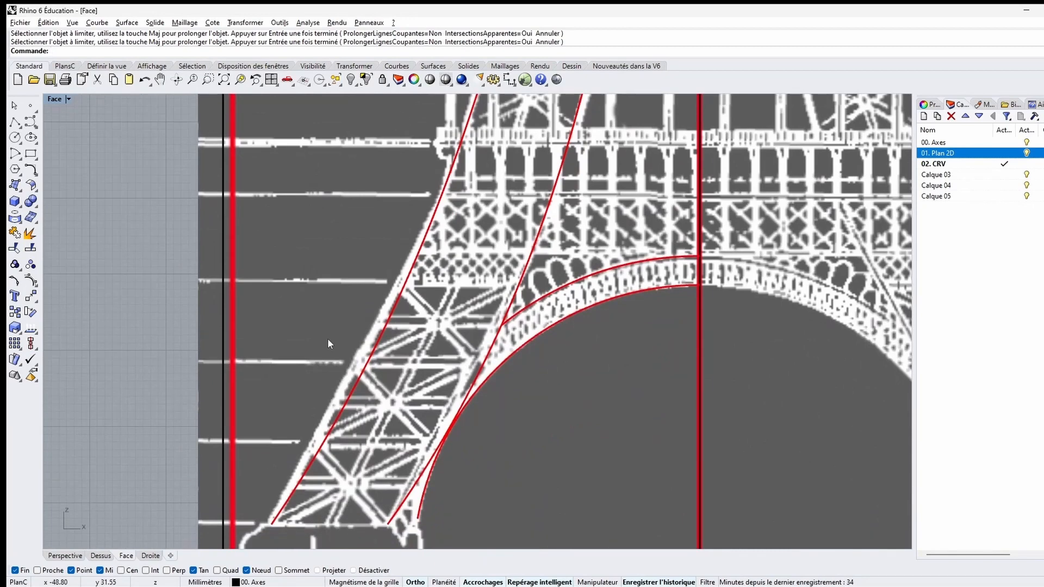
right_drag(621, 174, 557, 481)
mouse_move(415, 237)
right_down()
mouse_move(389, 329)
mouse_move(391, 319)
right_up()
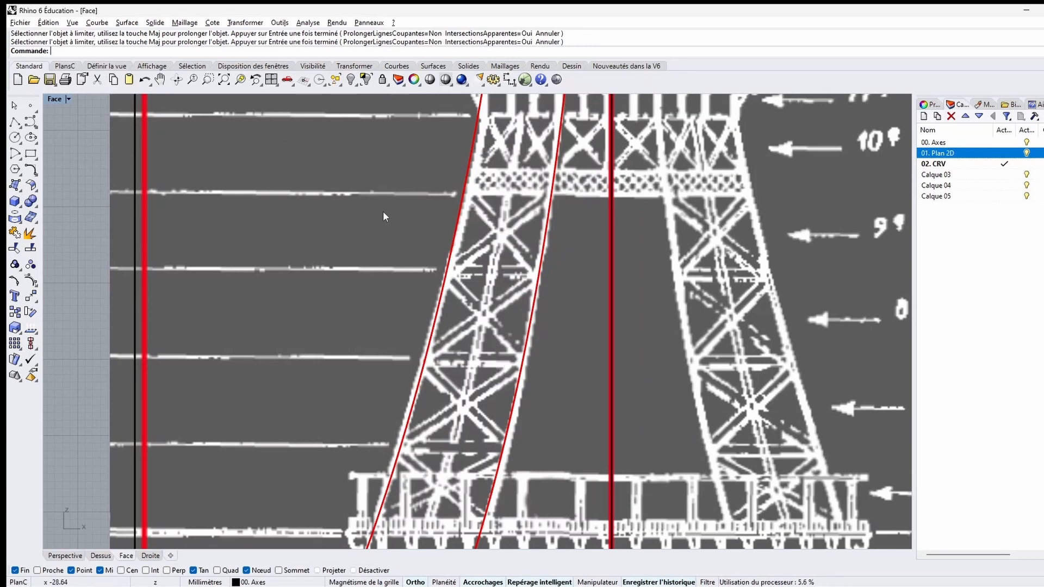
right_drag(477, 180, 474, 419)
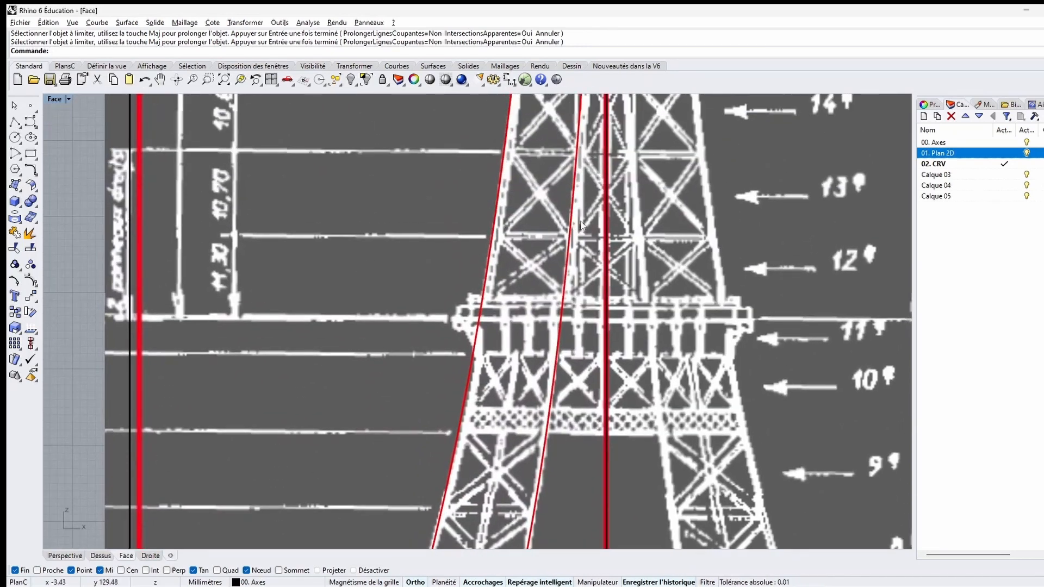
scroll(460, 304, down, 5)
right_drag(436, 372, 431, 190)
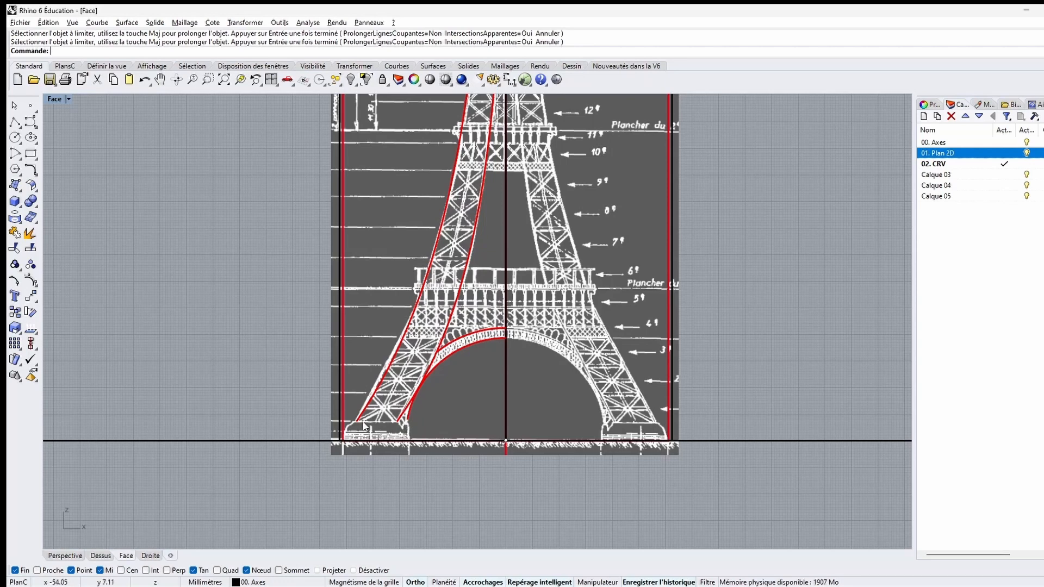
Step: Draw a horizontal polyline from the outer leg curve's lower end to the vertical axis, enabling the Proche and Perp snaps
scroll(364, 424, up, 5)
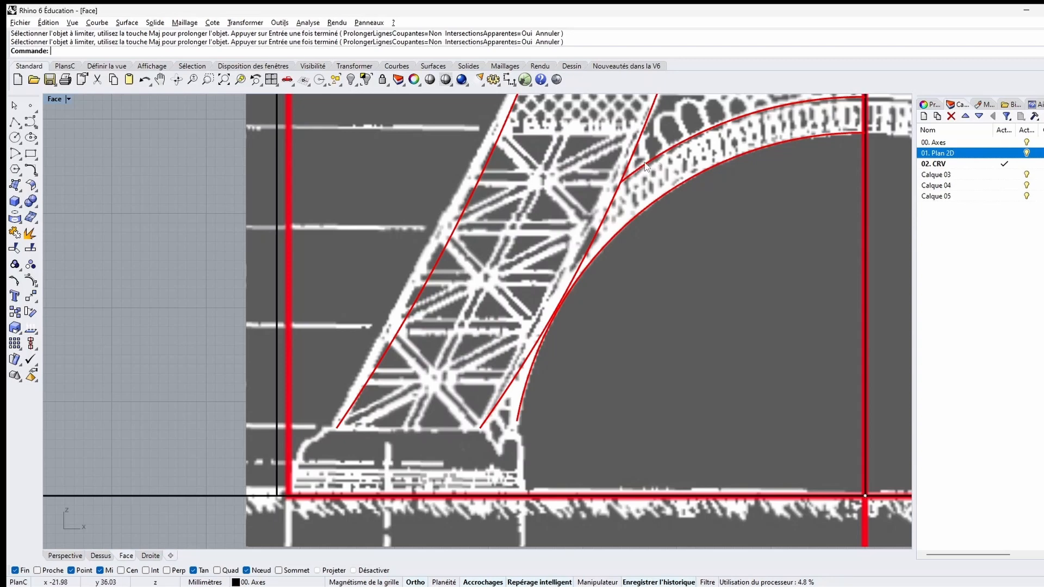
scroll(640, 348, down, 2)
right_drag(641, 343, 607, 350)
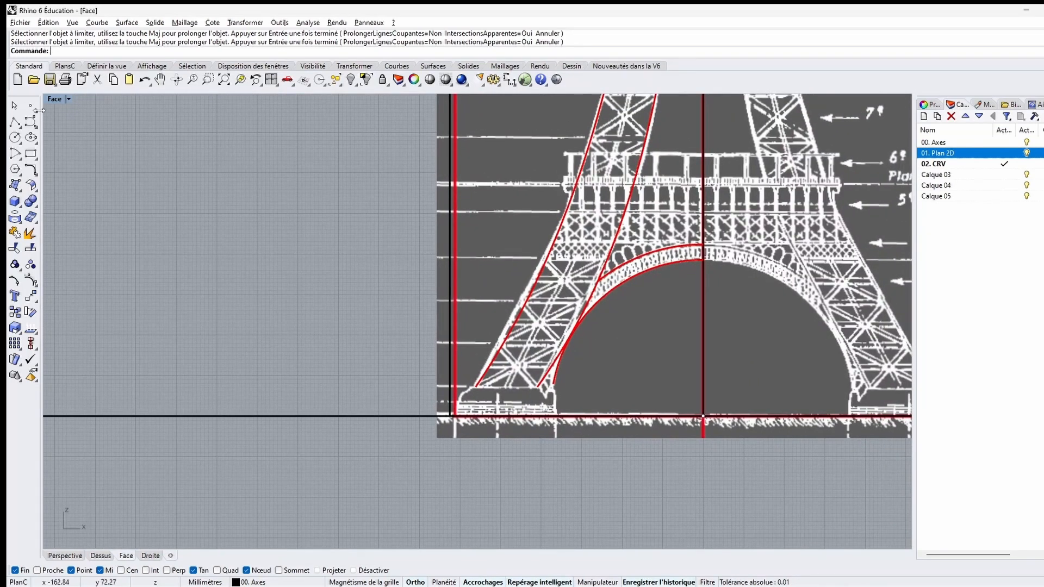
click(20, 124)
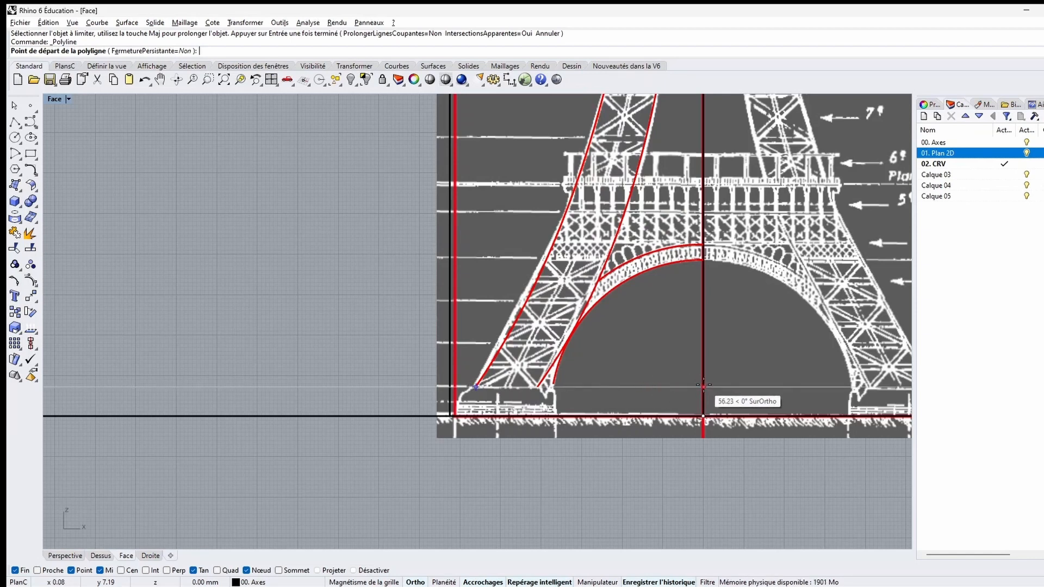
click(38, 571)
click(166, 570)
click(476, 387)
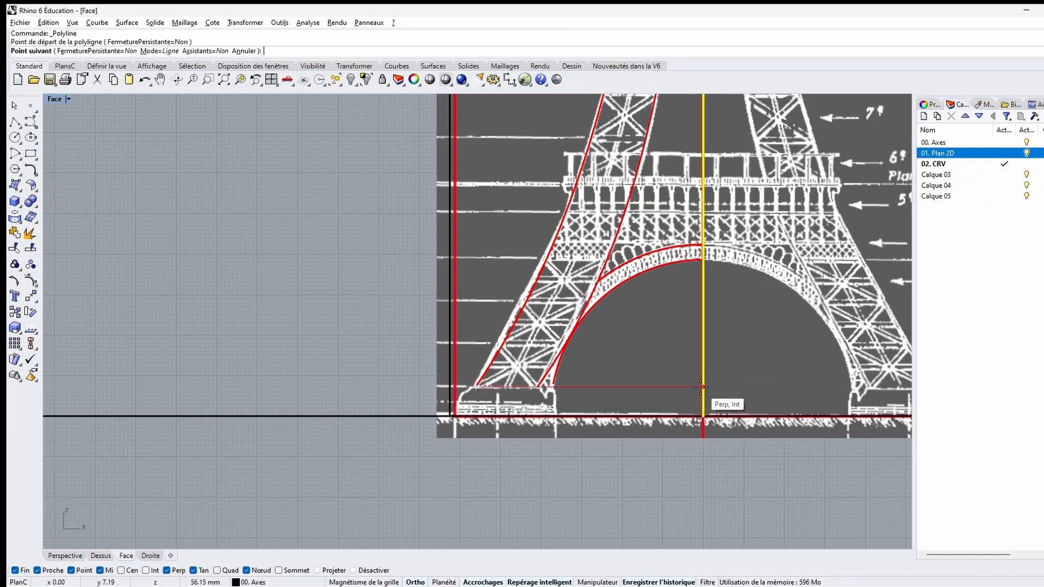
click(702, 386)
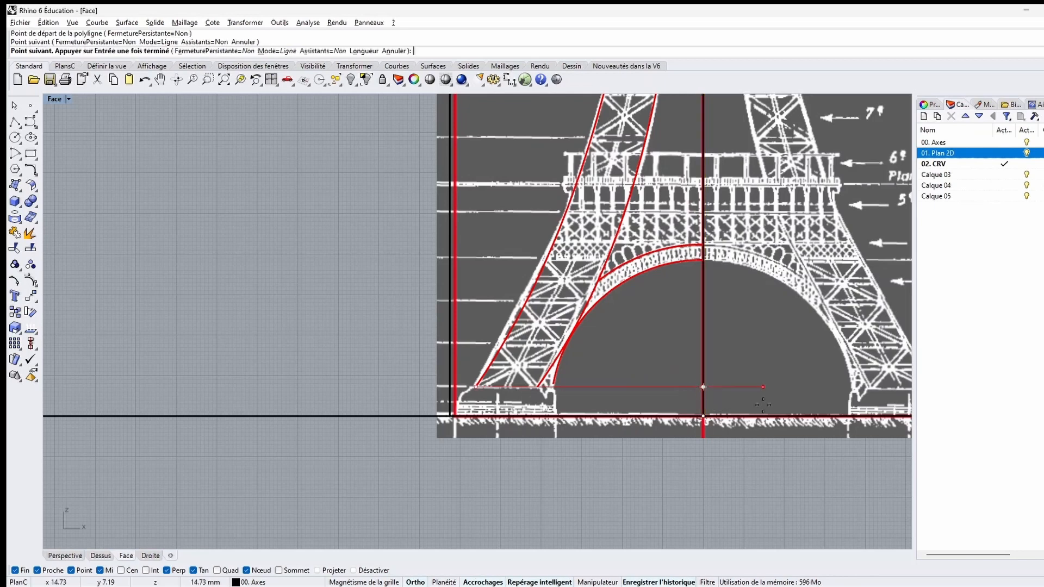
key(Return)
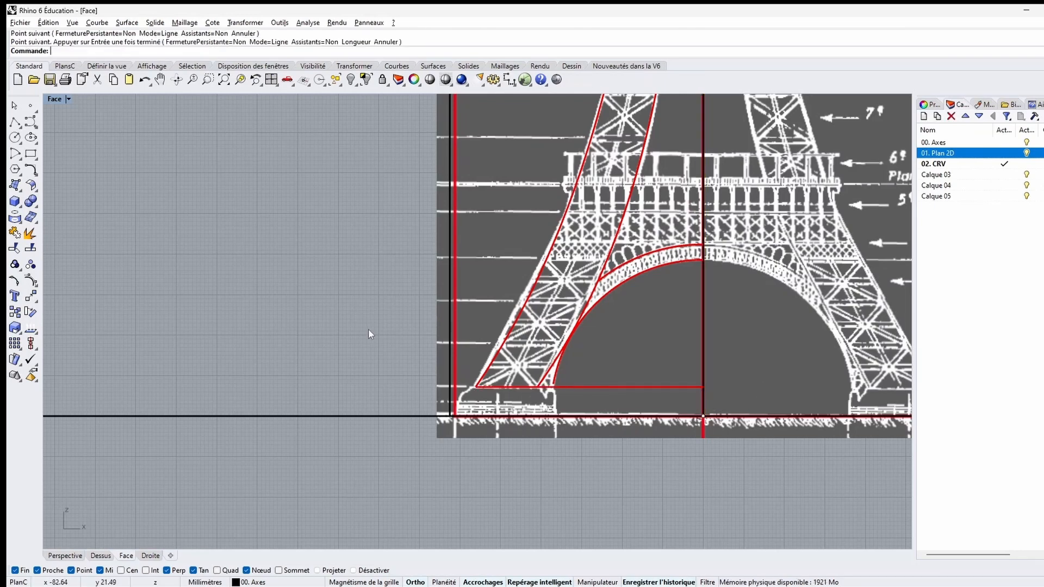
Step: Examine the new base line against the leg curves and the levels marked up the tower's full height
scroll(267, 365, down, 2)
scroll(223, 345, down, 2)
right_drag(223, 345, 253, 406)
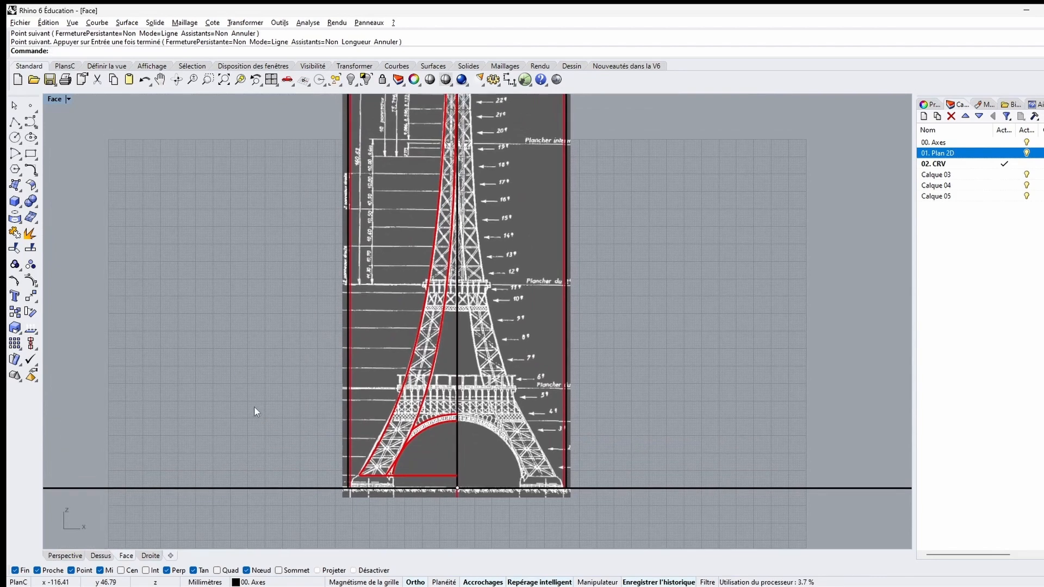
click(413, 475)
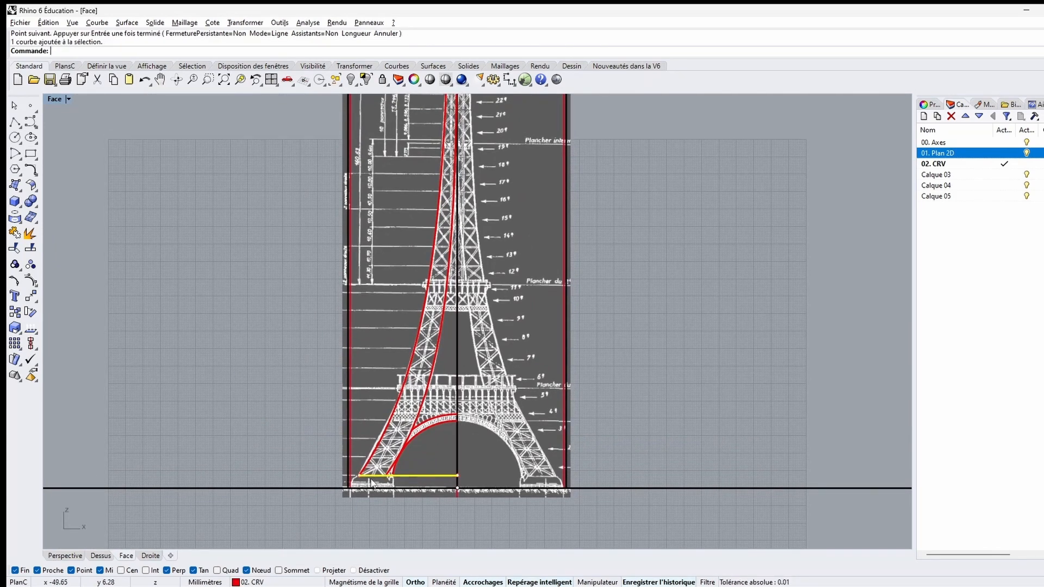
right_drag(136, 306, 140, 368)
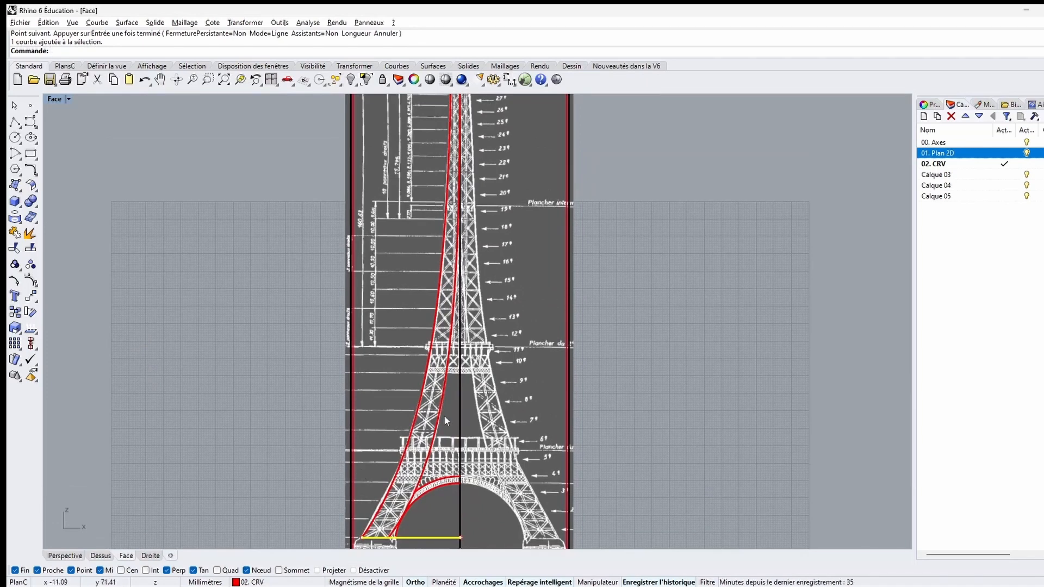
right_drag(266, 228, 194, 354)
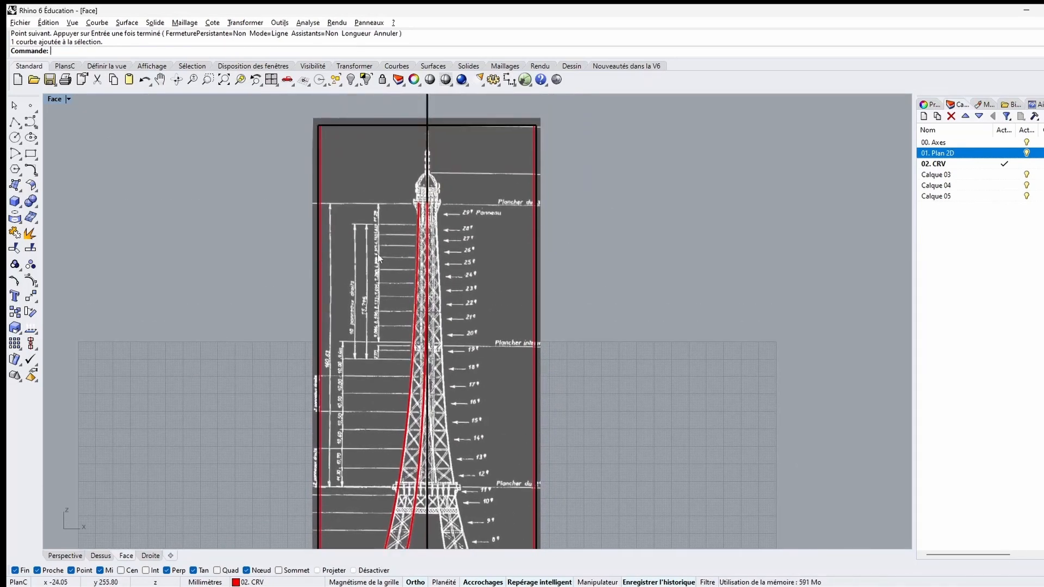
right_drag(147, 428, 205, 202)
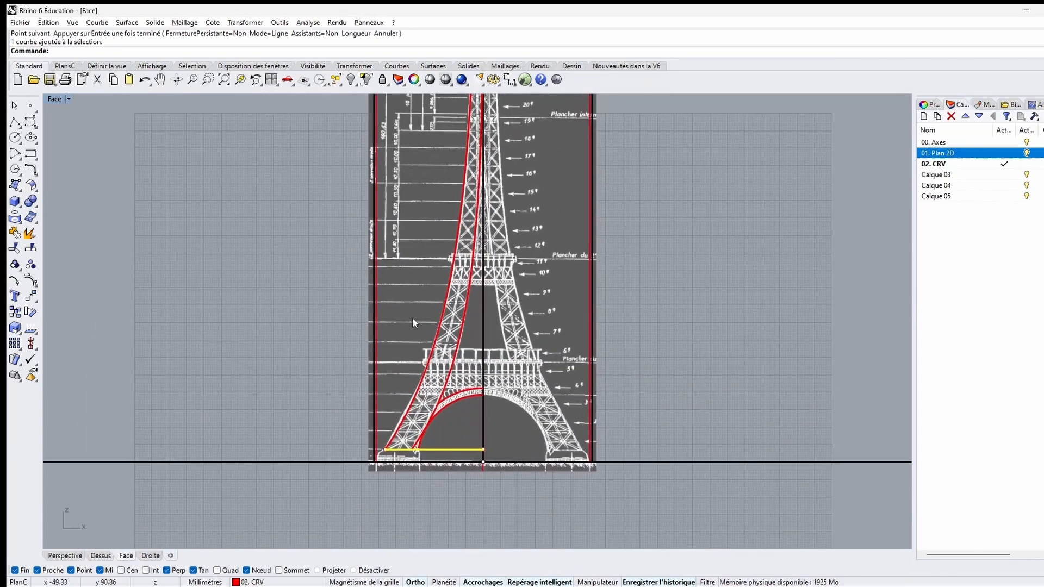
click(443, 316)
click(464, 321)
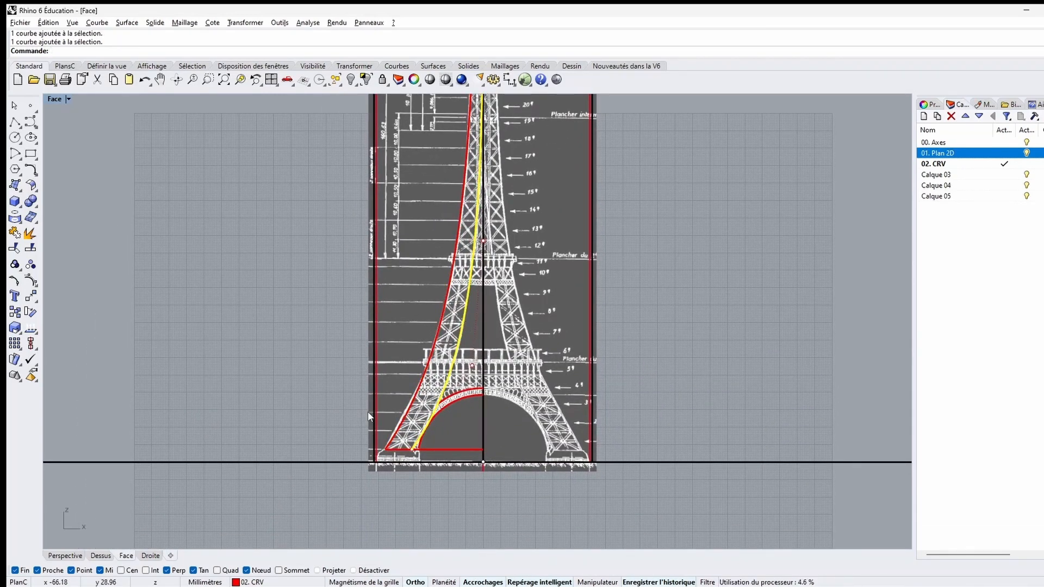
click(305, 398)
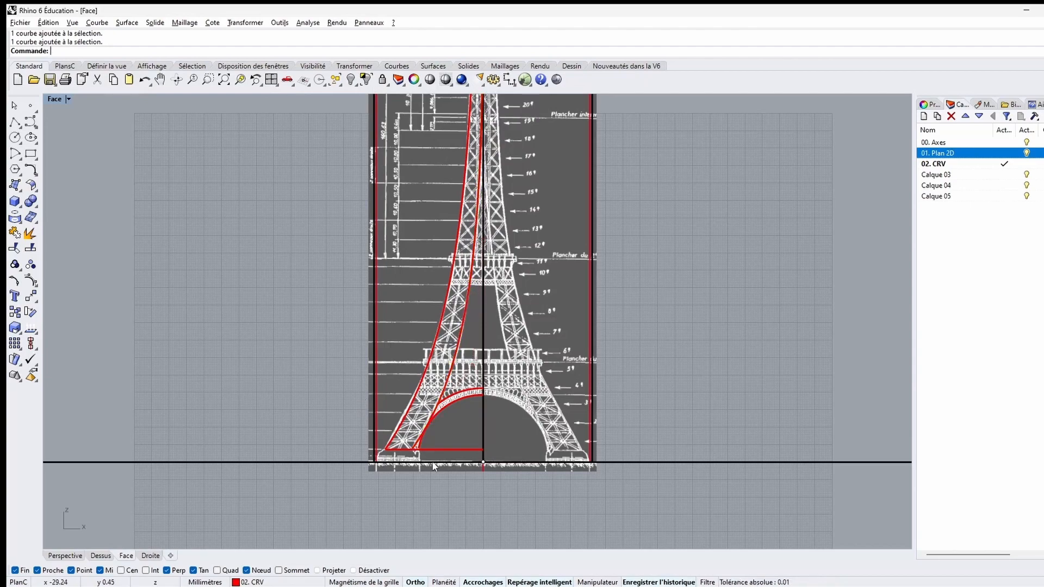
Step: Copy the horizontal base line vertically to the strut levels of the lower left leg beneath the arch, using a free reference point
click(443, 451)
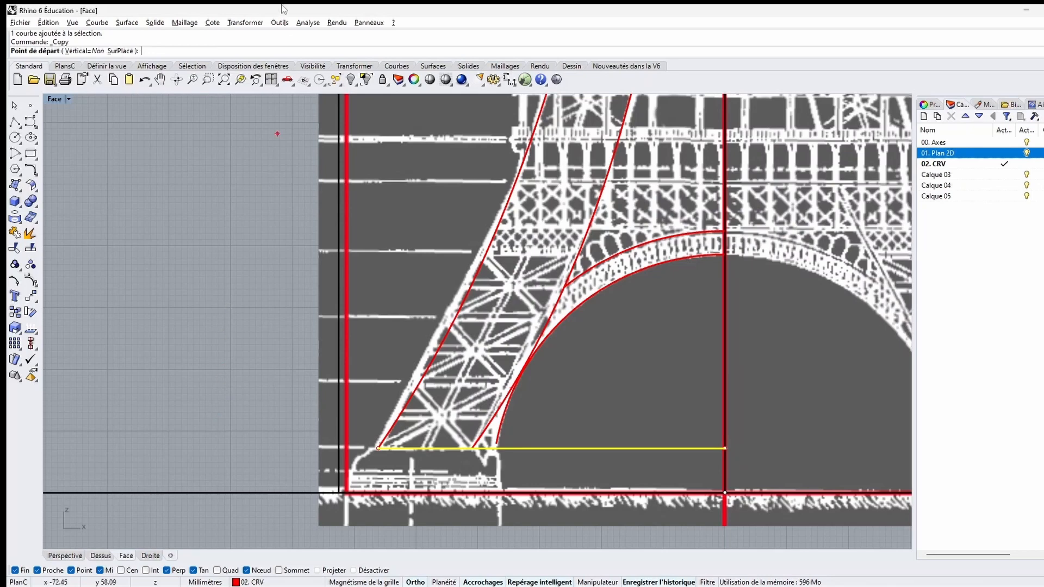
click(245, 23)
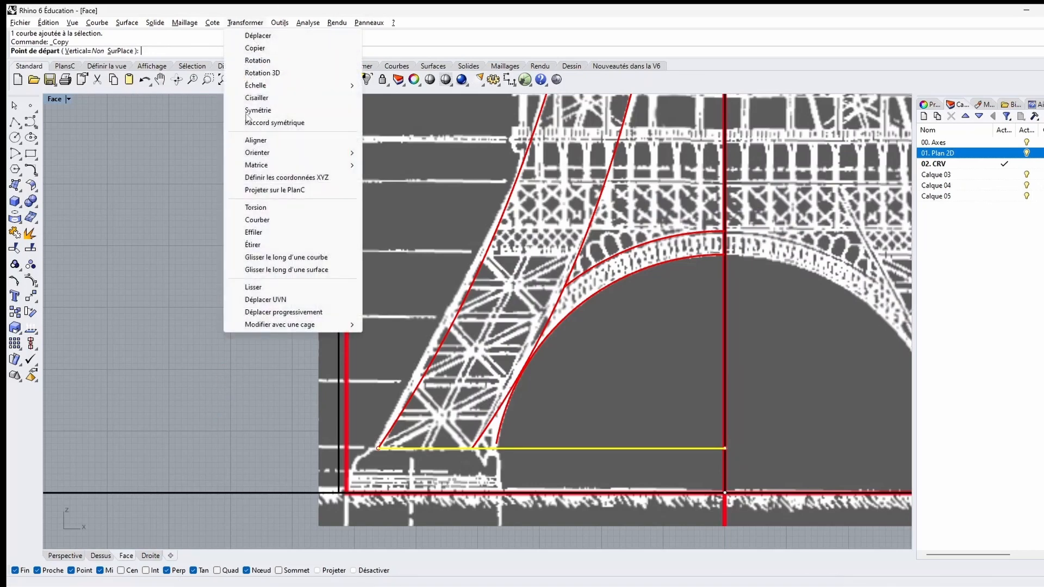
click(266, 48)
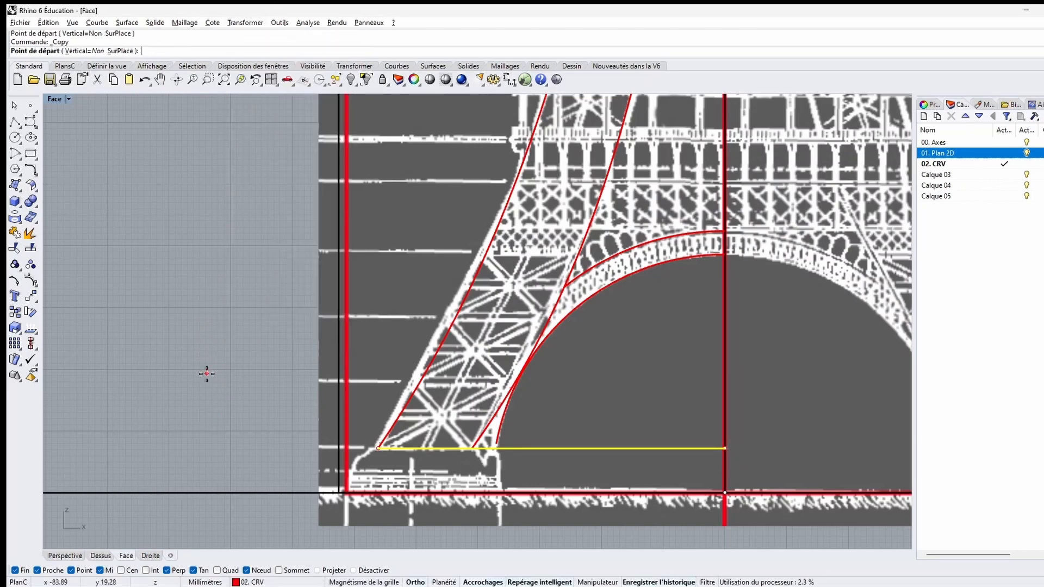
scroll(183, 400, down, 4)
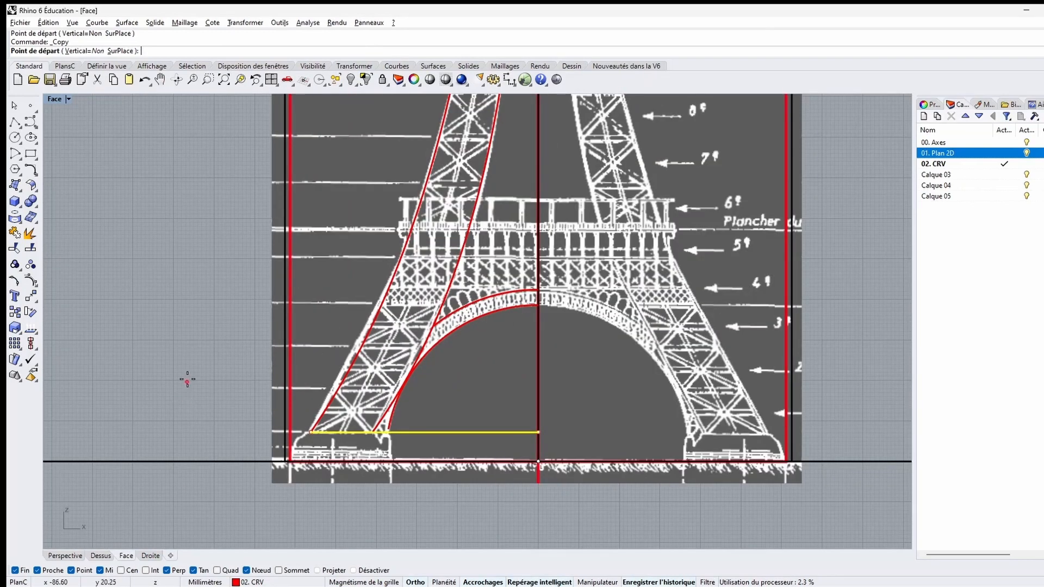
right_drag(187, 380, 246, 395)
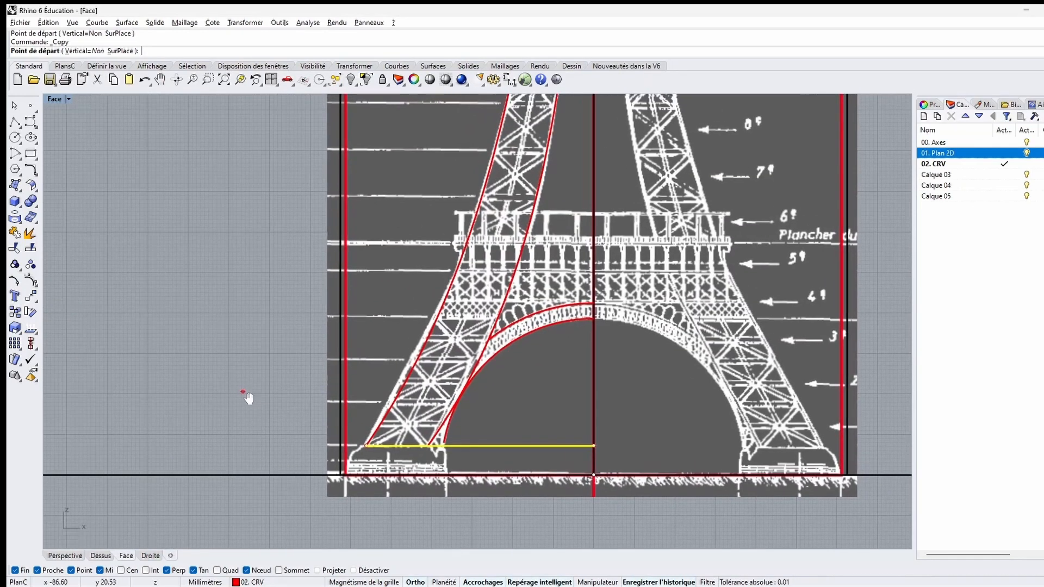
click(184, 411)
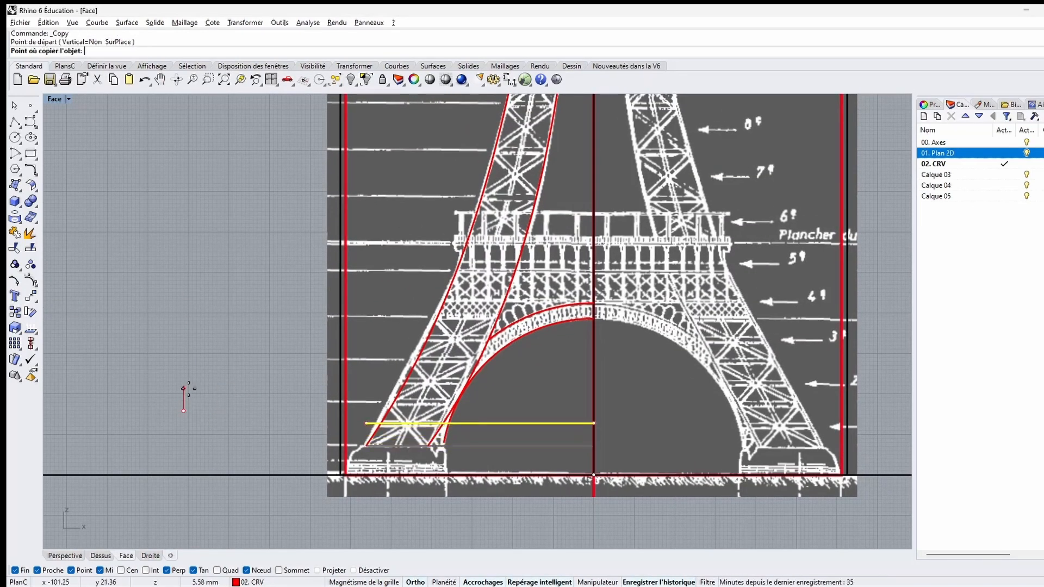
click(189, 389)
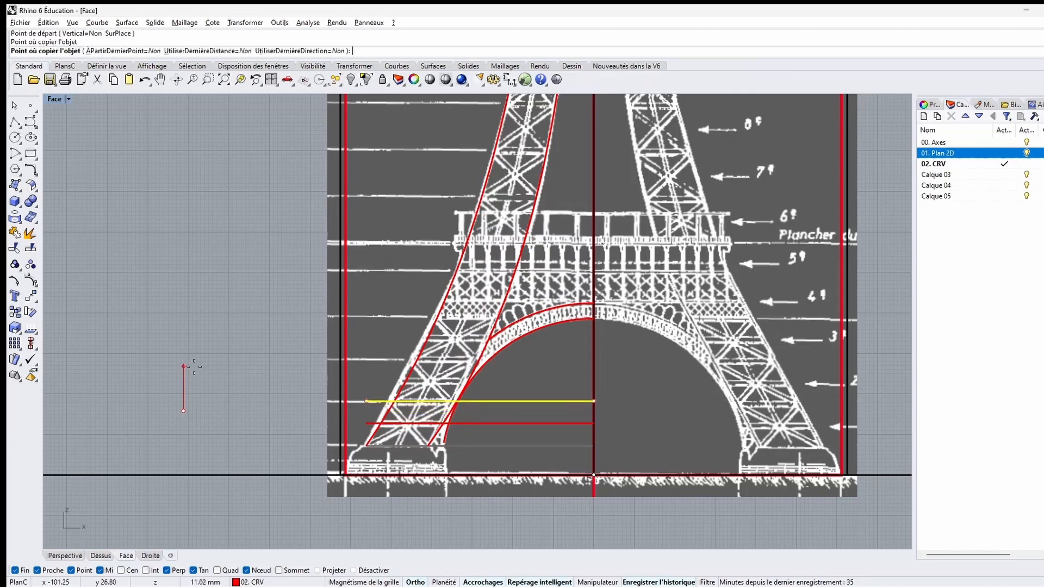
click(195, 366)
click(200, 347)
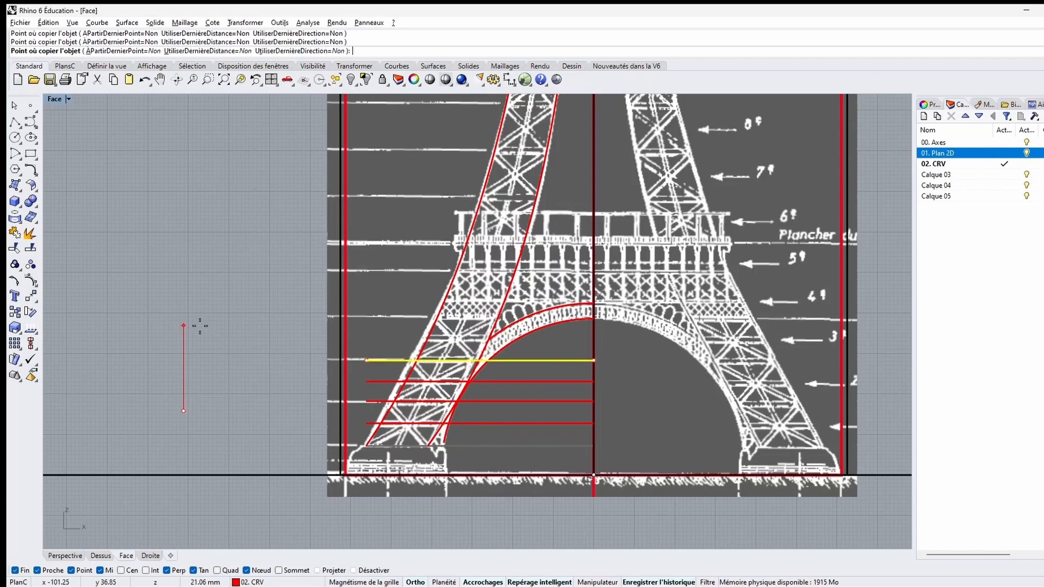
click(200, 325)
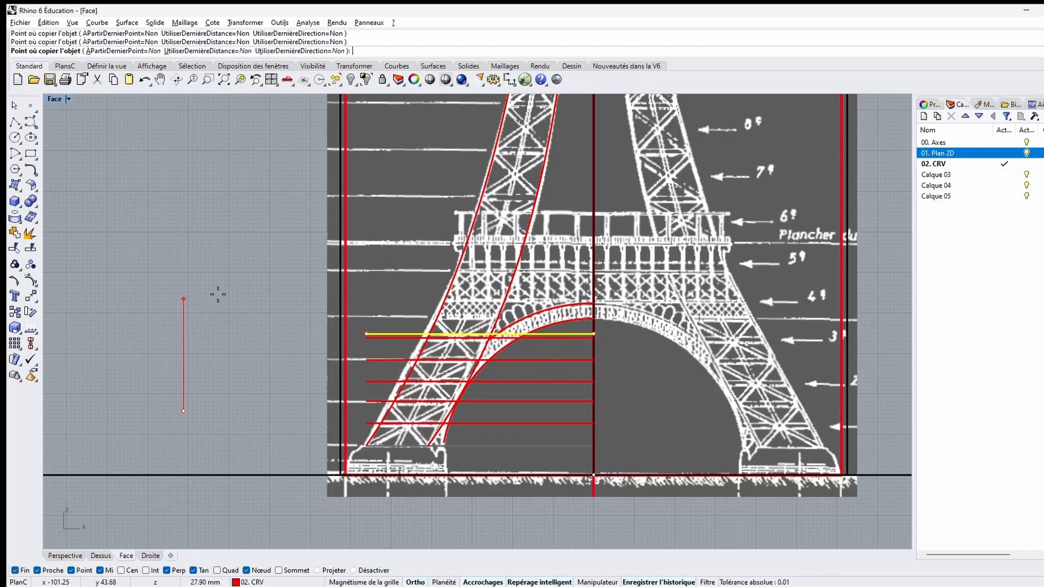
Step: Add copies of the base line at the levels from the arch's crown up through the first platform
scroll(221, 378, up, 4)
scroll(228, 397, down, 2)
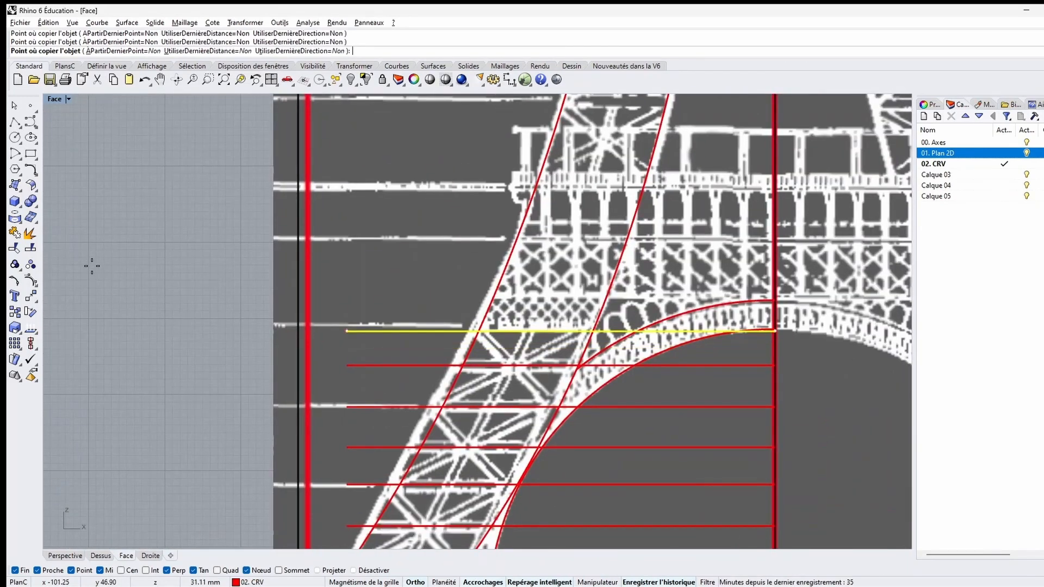
click(92, 265)
click(123, 228)
click(138, 172)
click(147, 120)
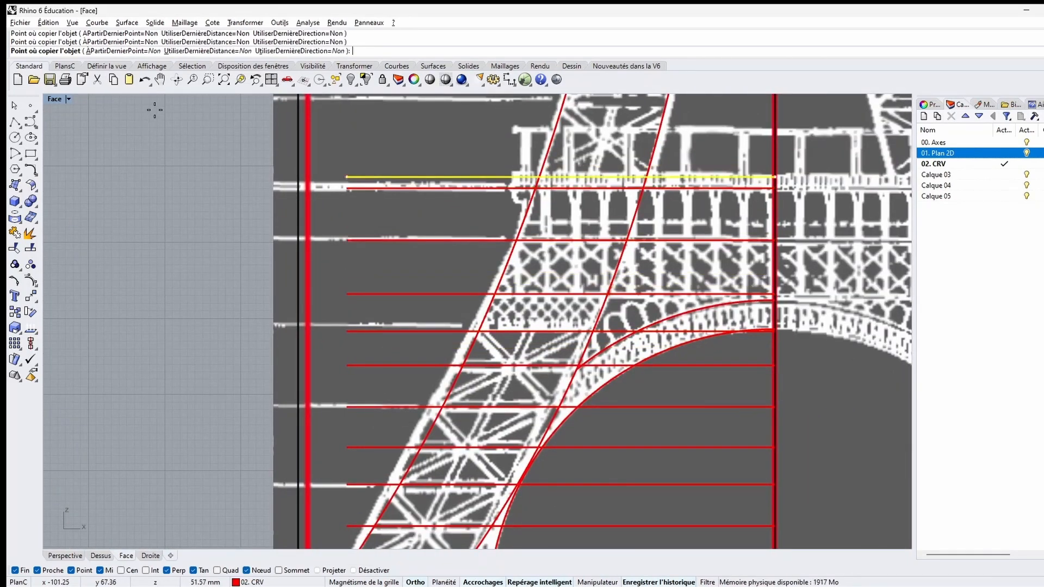
click(153, 107)
Step: Place further line copies at the strut levels between the first and second platforms, including the second platform's edges
right_drag(162, 166, 194, 418)
scroll(191, 298, down, 4)
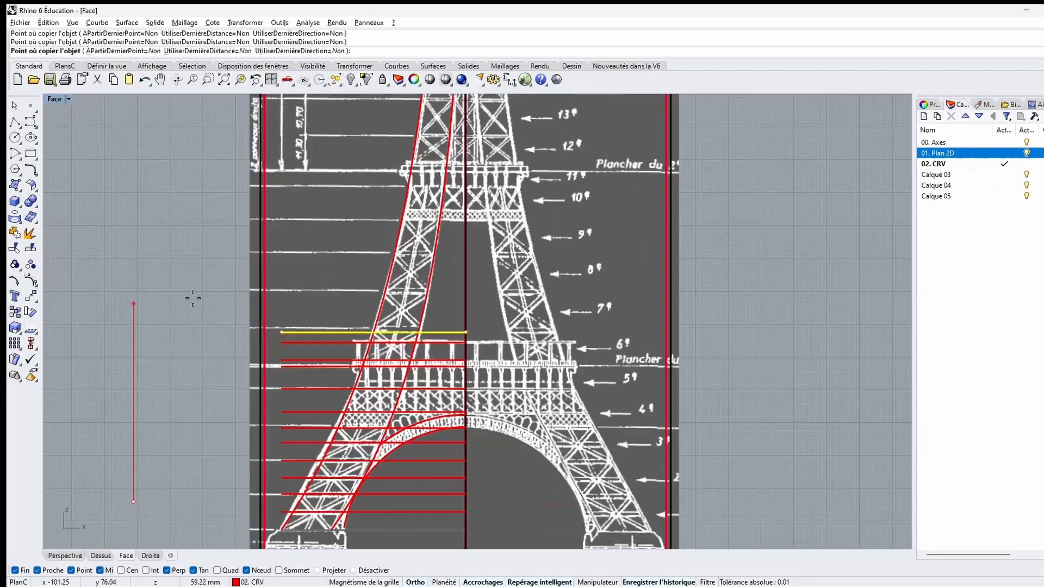
click(123, 262)
click(131, 227)
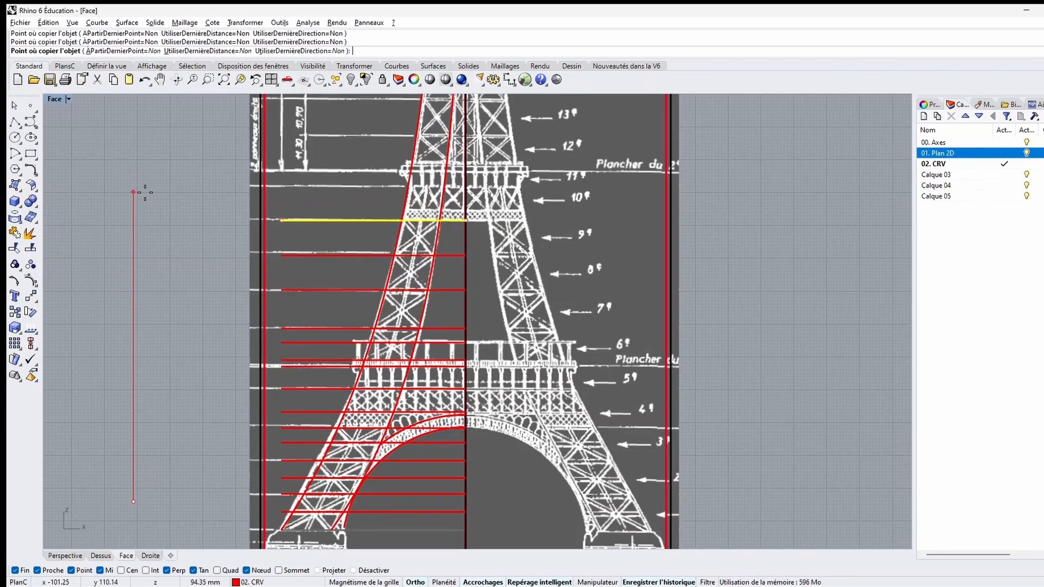
click(138, 191)
click(140, 181)
click(147, 158)
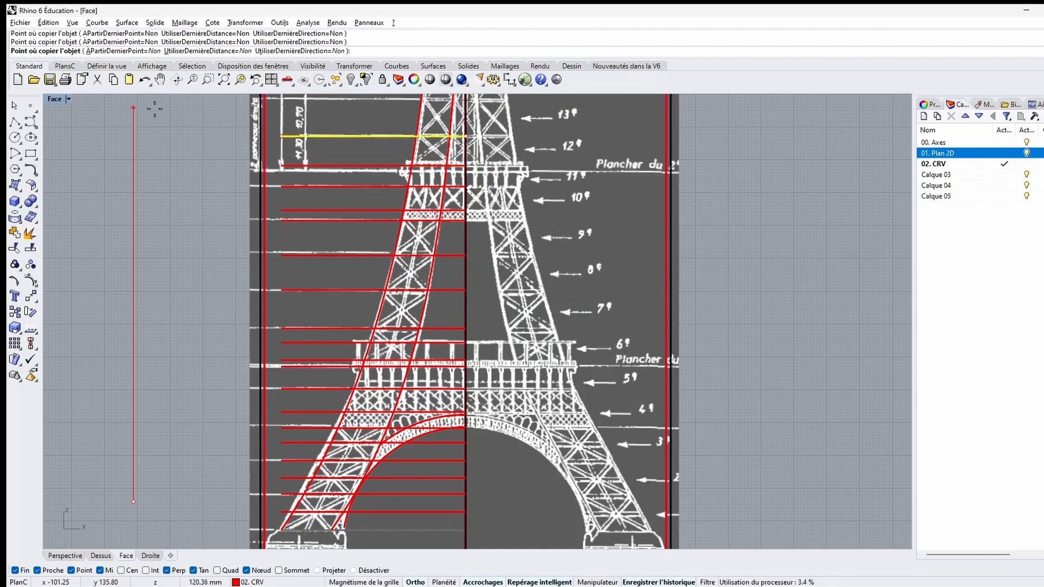
Step: Continue copying the line onto the strut levels above the second platform, towards the intermediate floor
right_drag(154, 107, 217, 402)
click(222, 395)
click(225, 359)
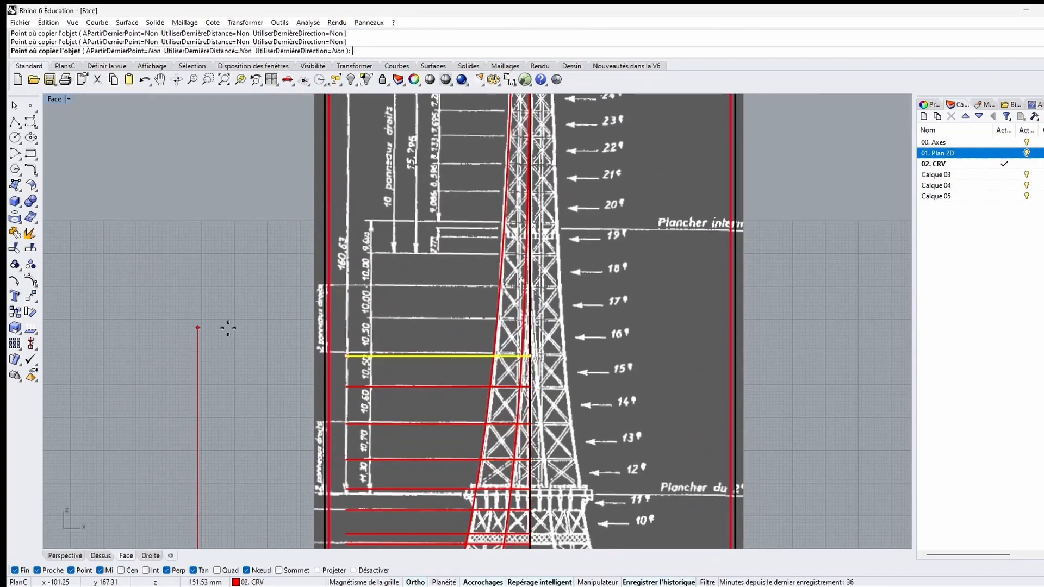
click(226, 325)
scroll(231, 326, up, 5)
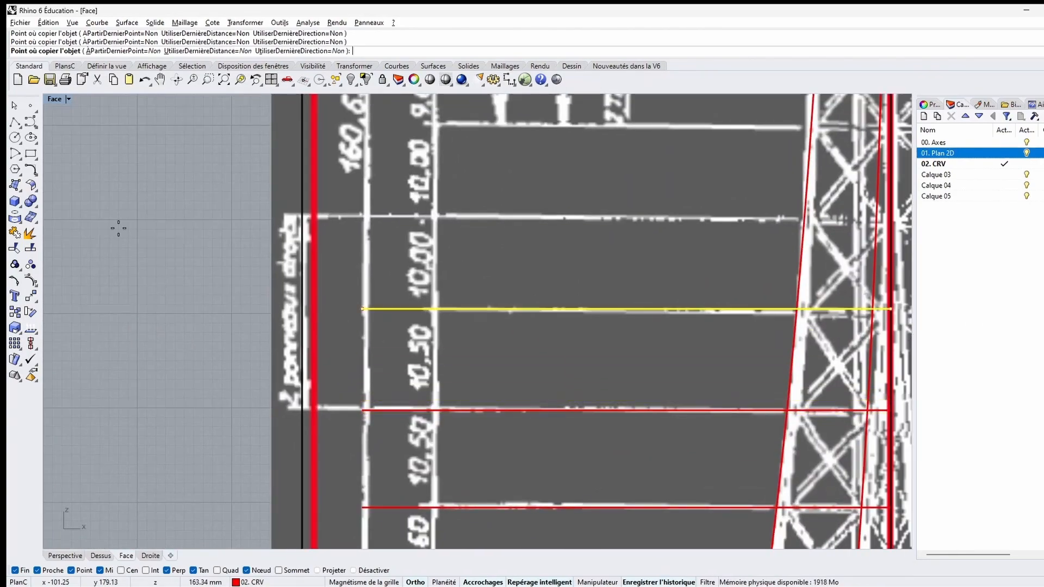
click(179, 233)
click(129, 137)
Step: Copy the line to the strut levels from the intermediate floor up through the lower panels of the upper shaft
scroll(116, 188, down, 6)
right_drag(116, 189, 136, 475)
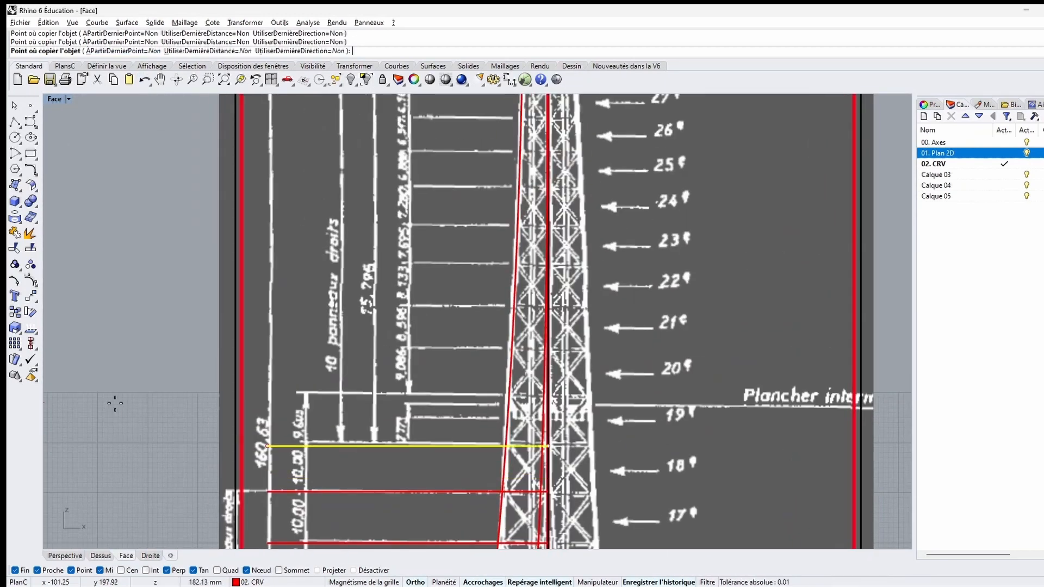
click(114, 404)
click(124, 354)
click(124, 306)
click(133, 261)
click(142, 221)
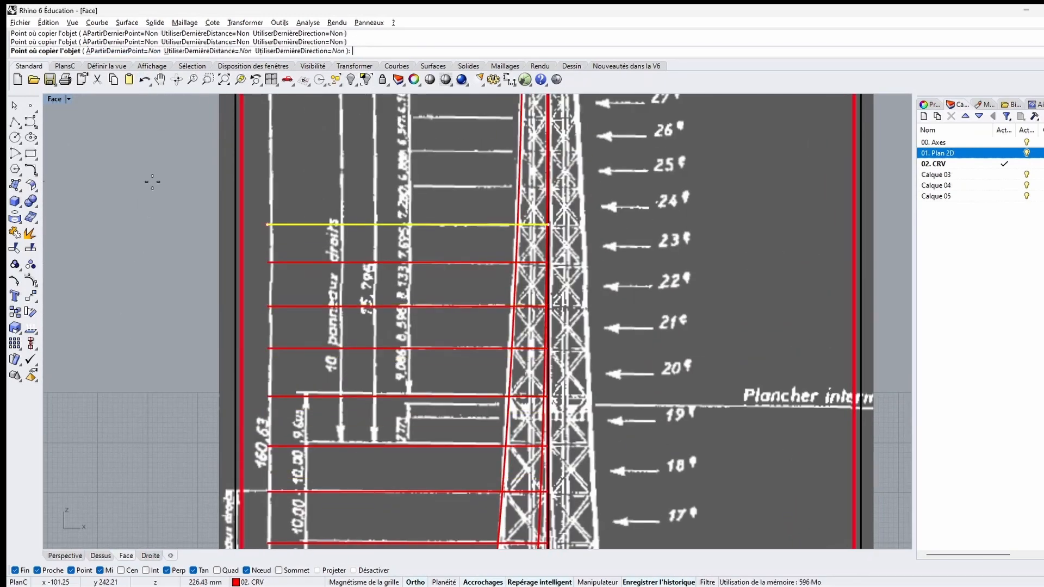
click(151, 179)
click(154, 144)
Step: Place the remaining line copies up to the third platform's floor and finish the Copy command
right_drag(165, 172, 183, 427)
click(176, 399)
click(173, 366)
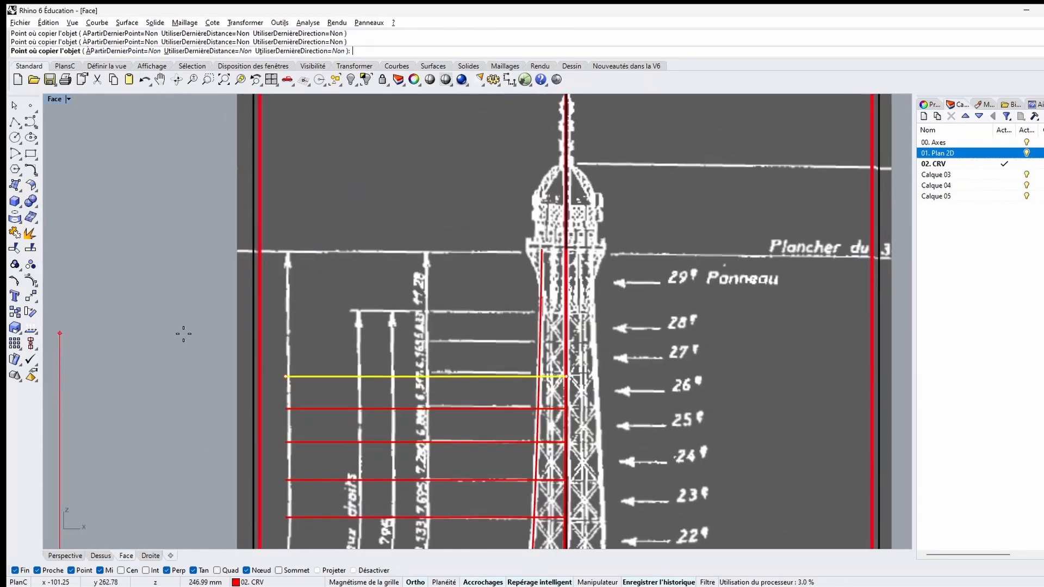
click(183, 332)
click(189, 297)
click(195, 270)
click(215, 210)
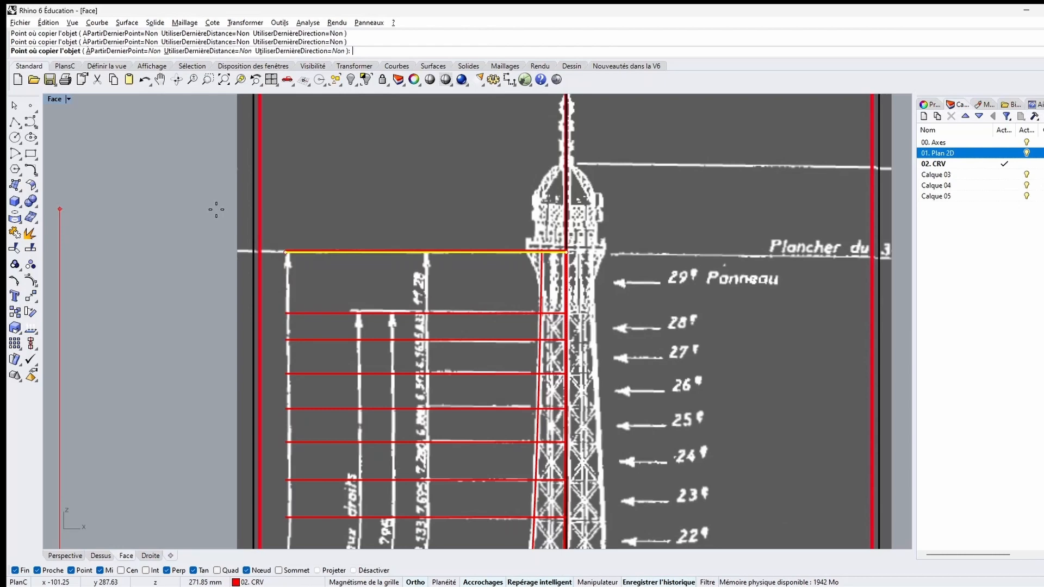
right_click(217, 210)
Step: Examine the copied horizontal lines against the elevation's strut and platform levels, from the top down to the base
scroll(203, 297, down, 10)
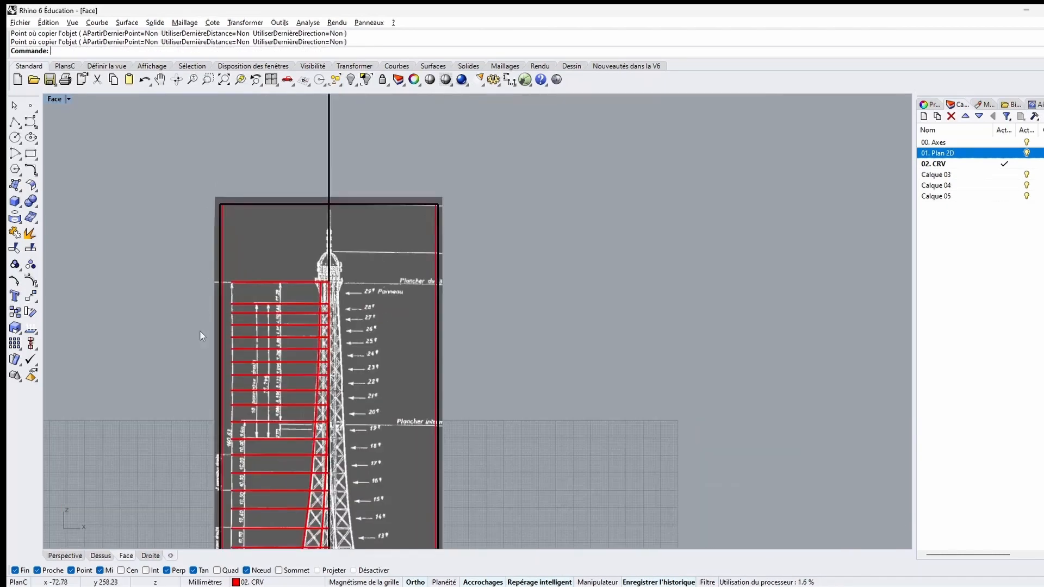
right_drag(526, 390, 690, 121)
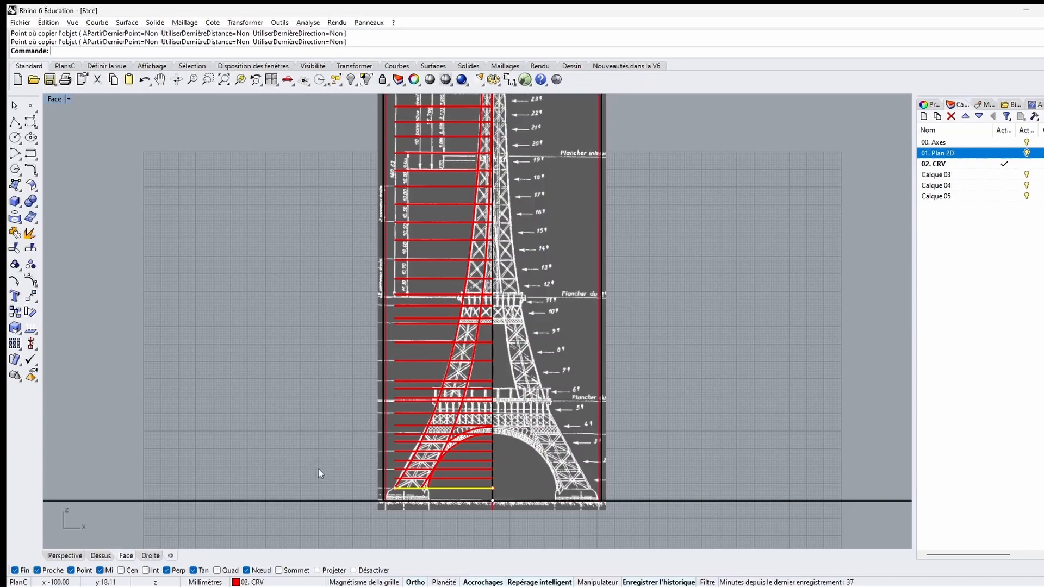
scroll(265, 333, up, 5)
scroll(221, 261, down, 4)
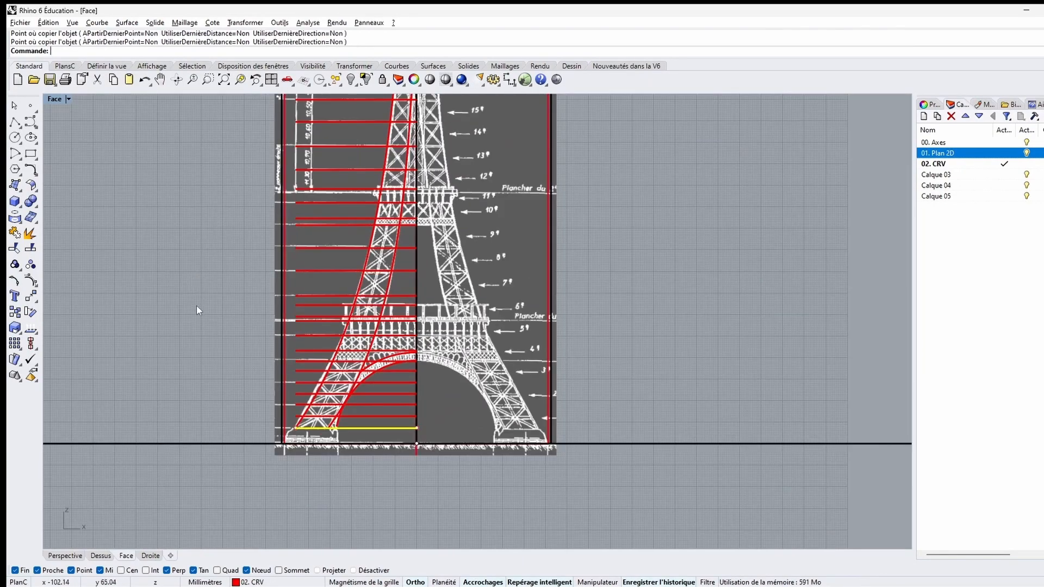
mouse_move(210, 362)
right_down()
mouse_move(205, 314)
mouse_move(275, 389)
mouse_move(268, 328)
mouse_move(249, 324)
right_up()
scroll(244, 311, up, 5)
scroll(244, 311, down, 7)
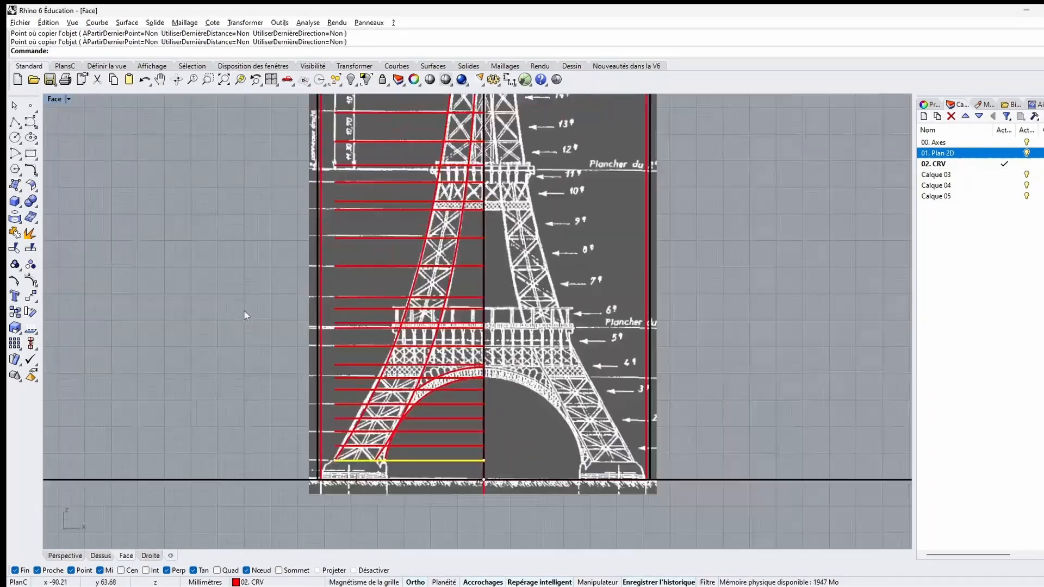
Step: Undo the last trim and start Trim with the full-height outer leg curve as the cutting object
key(ctrl+z)
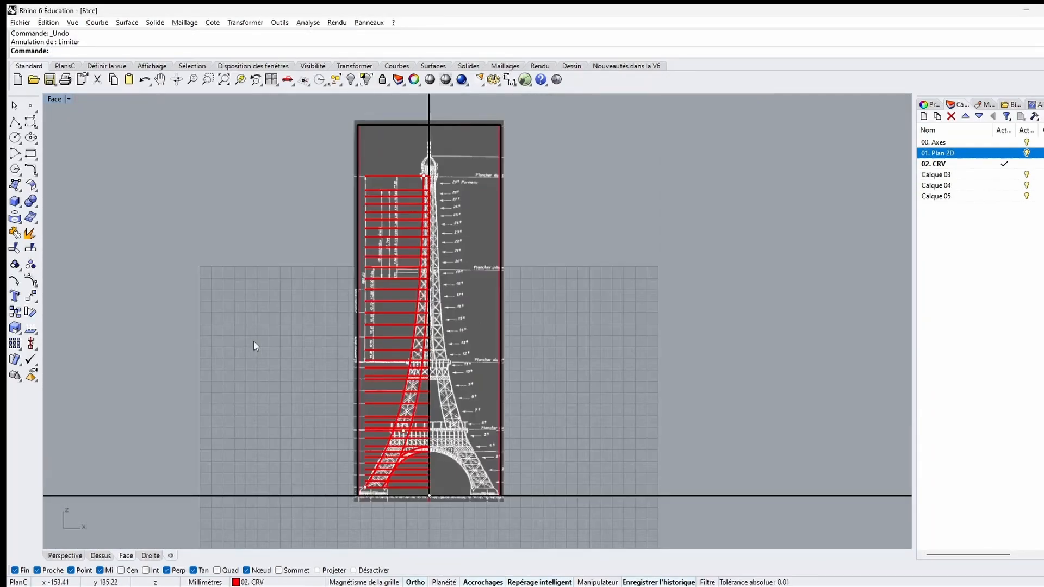
click(417, 332)
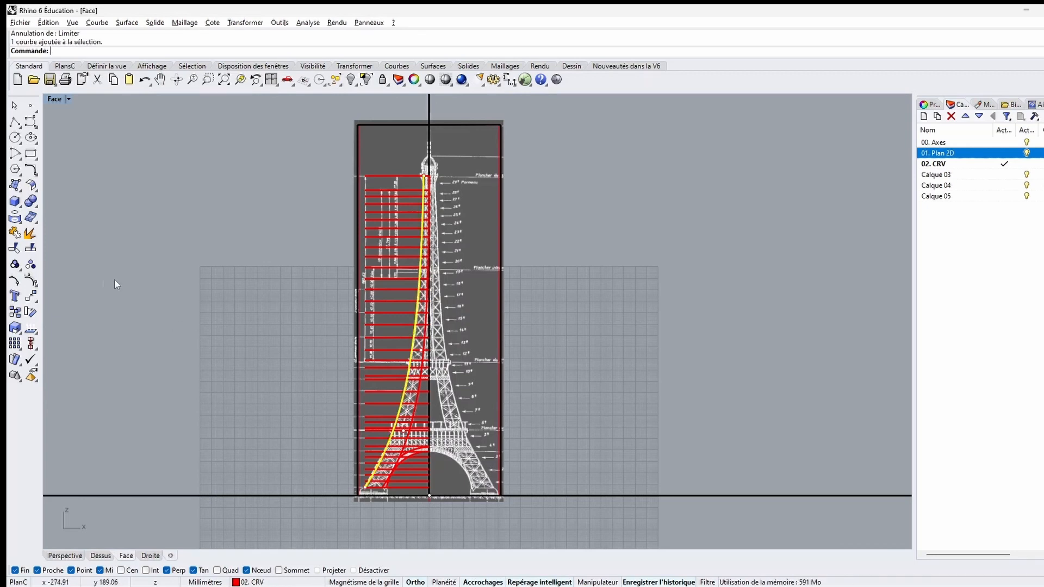
click(15, 248)
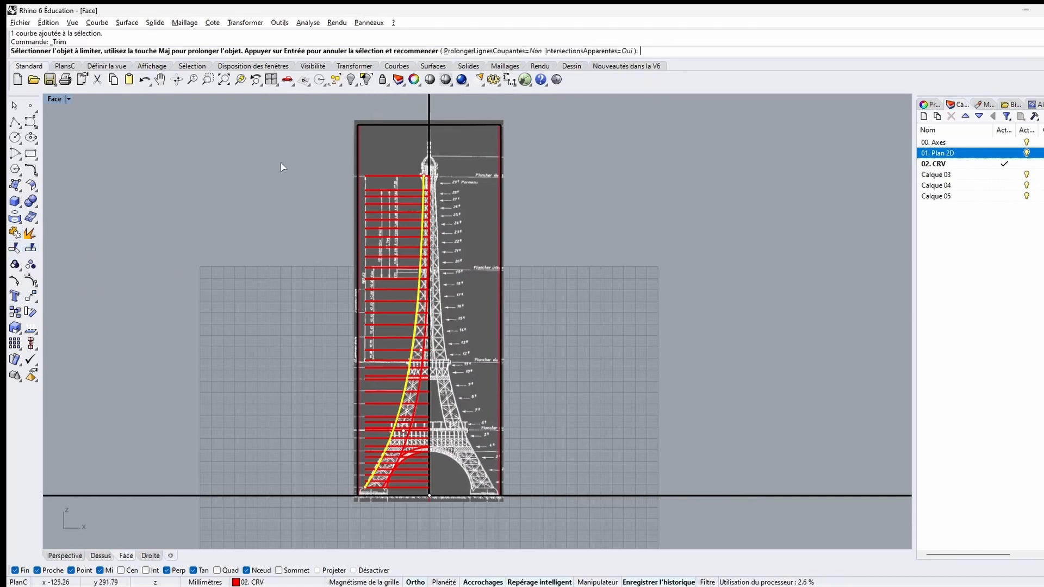
mouse_move(283, 166)
right_down()
mouse_move(321, 206)
mouse_move(333, 176)
right_up()
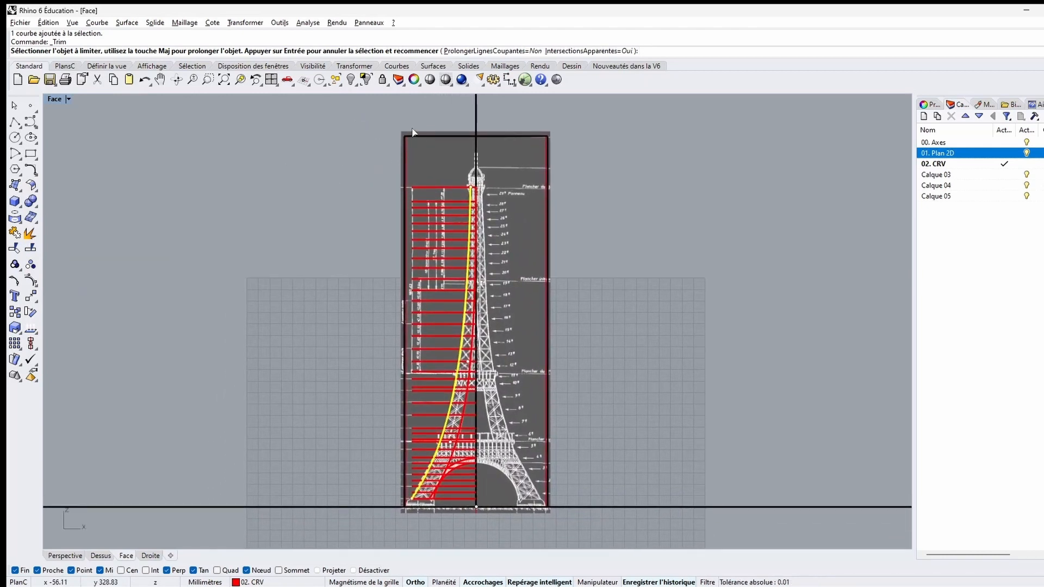
Step: Try to trim all the horizontal line ends outside the outer leg curve with one crossing selection
drag(416, 113, 387, 492)
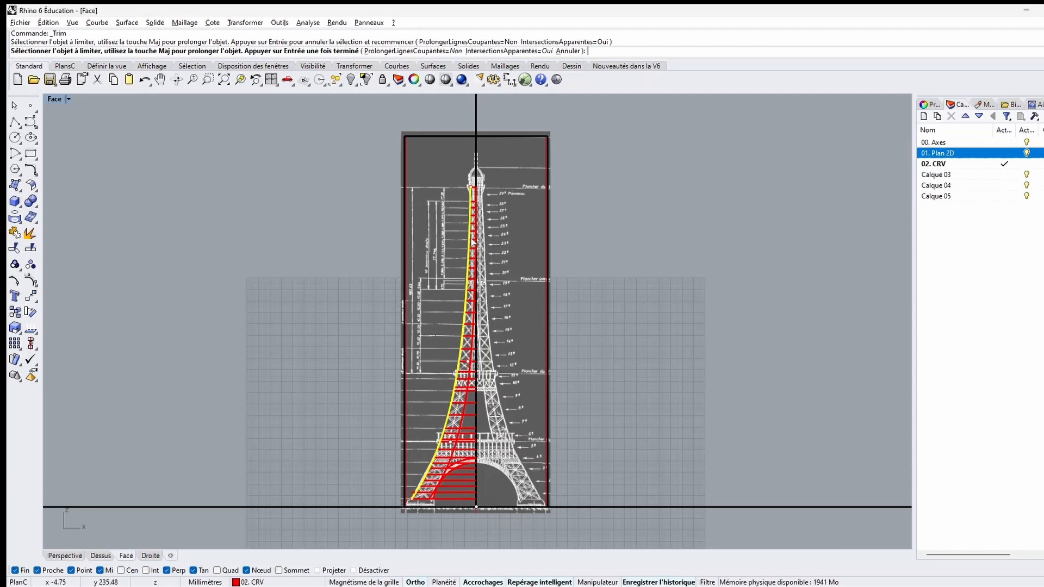
key(ctrl+z)
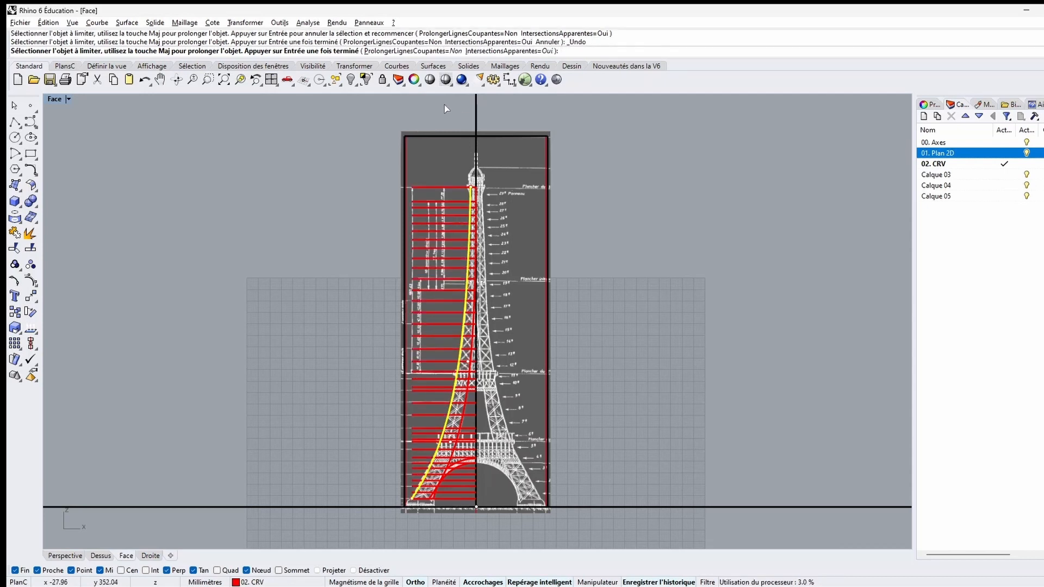
drag(445, 104, 347, 410)
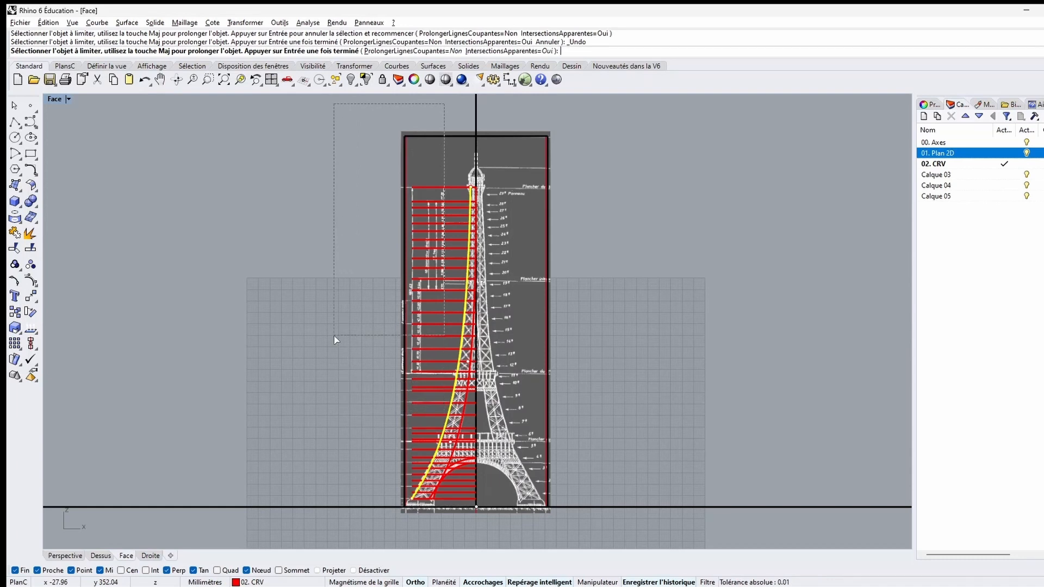
key(ctrl+z)
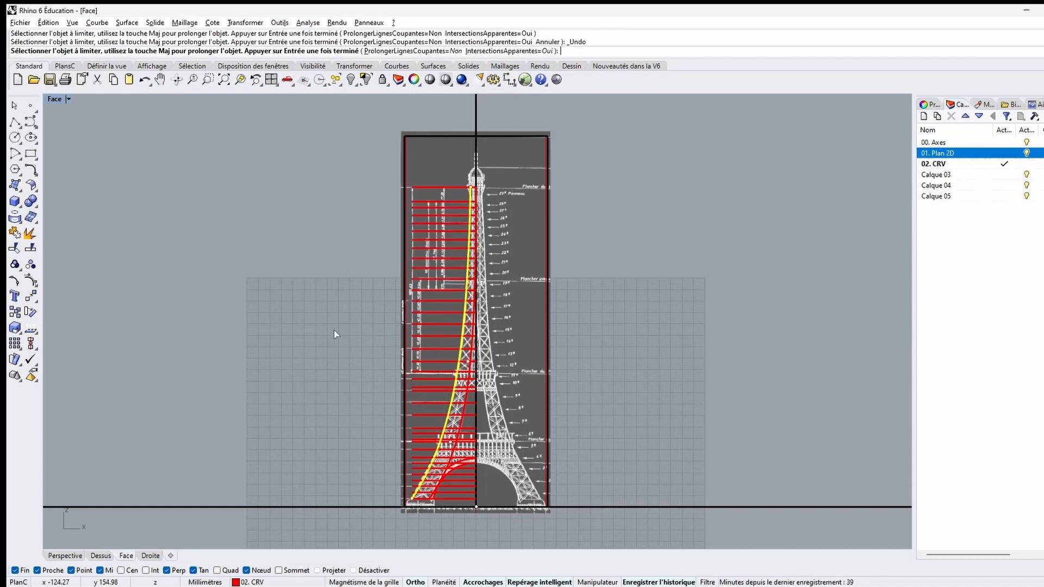
Step: Trim every horizontal line end outside the outer leg curve, including the lowest struts one by one, and finish Trim, accepting the history warning
drag(417, 106, 374, 467)
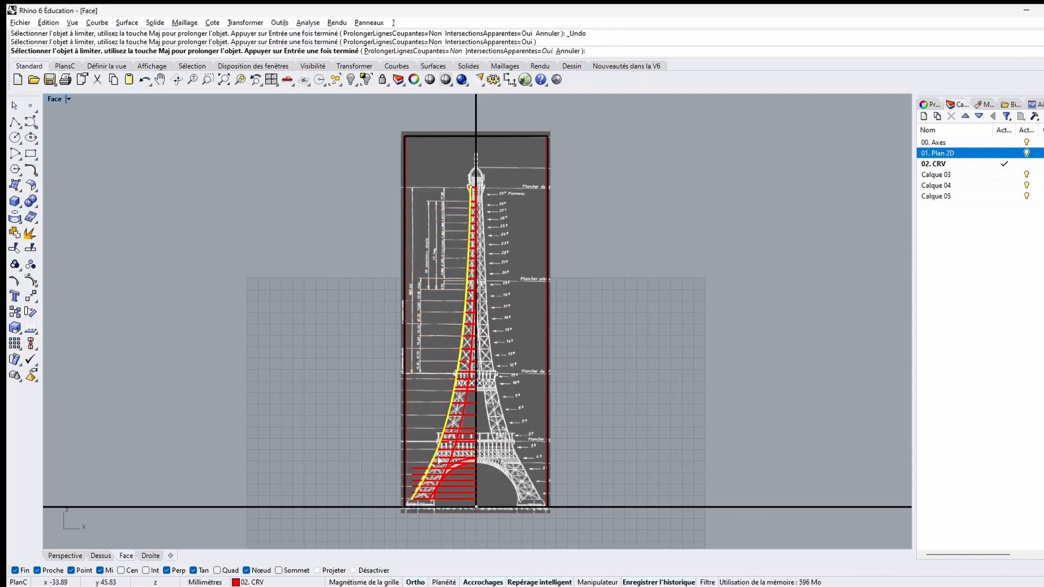
scroll(440, 460, up, 8)
right_drag(431, 466, 449, 287)
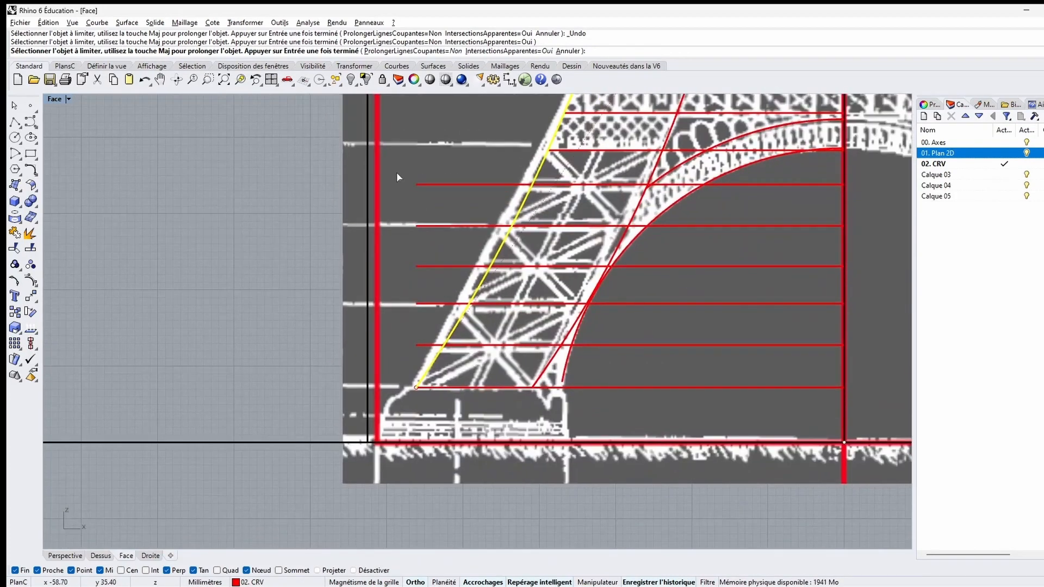
click(440, 185)
click(449, 225)
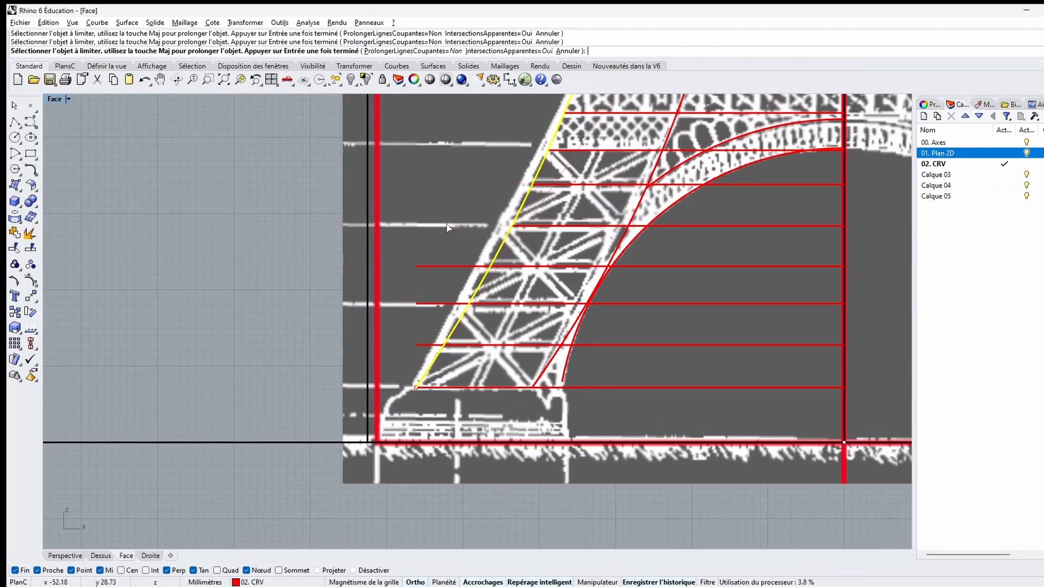
click(450, 267)
click(439, 302)
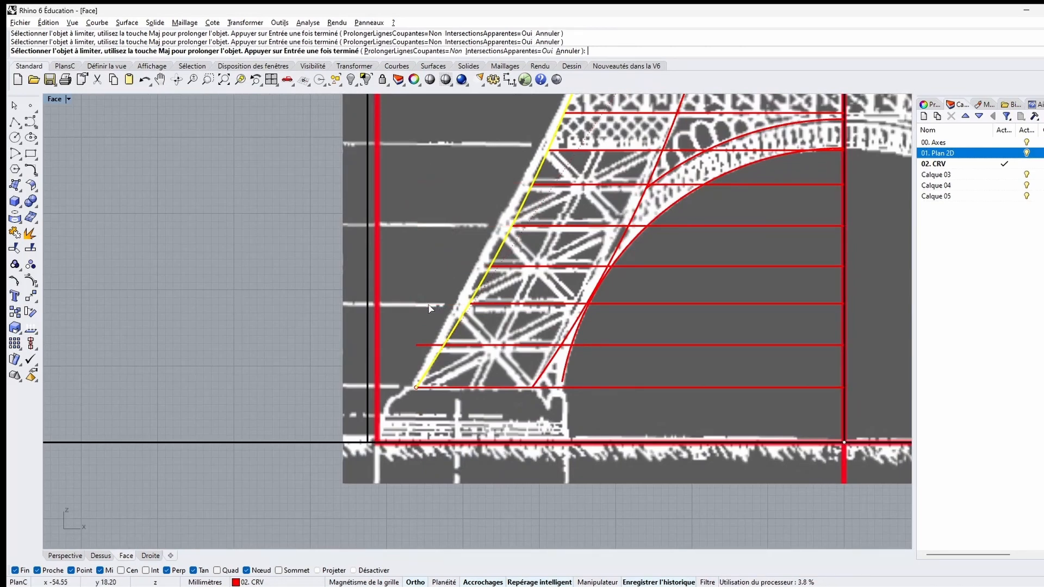
click(429, 345)
scroll(403, 275, down, 3)
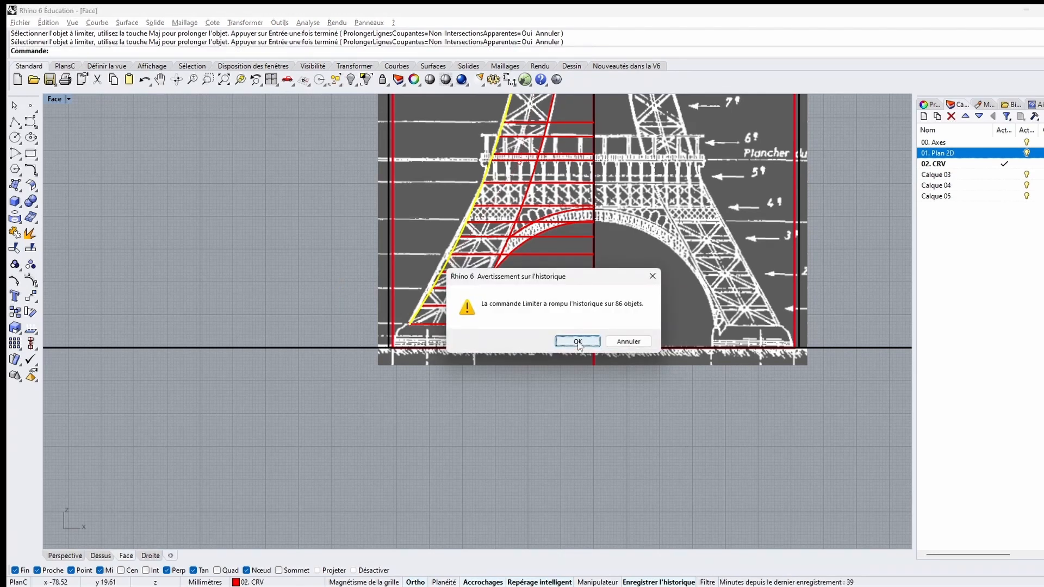
click(577, 342)
Step: Using the inner leg curve as the cutting object, trim the lower strut lines between that curve and the central axis, up to the arch crown
mouse_move(542, 396)
right_down()
mouse_move(522, 438)
mouse_move(461, 477)
right_up()
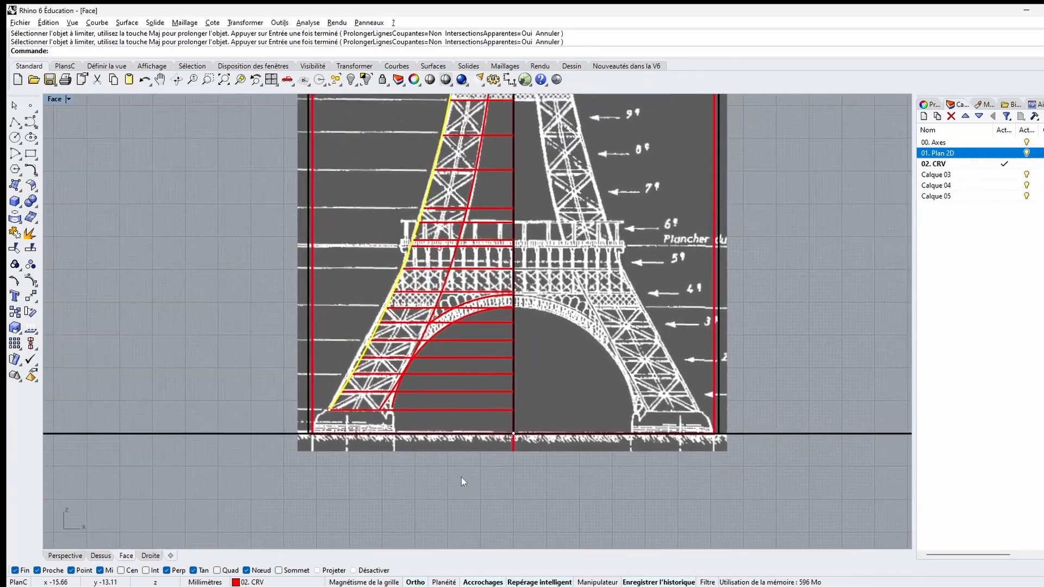
click(475, 185)
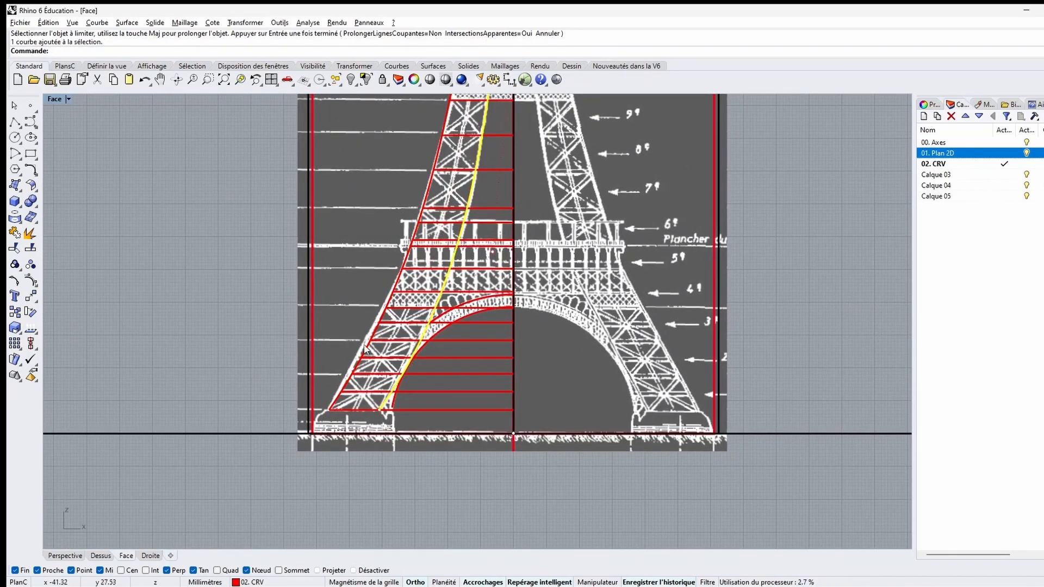
click(14, 250)
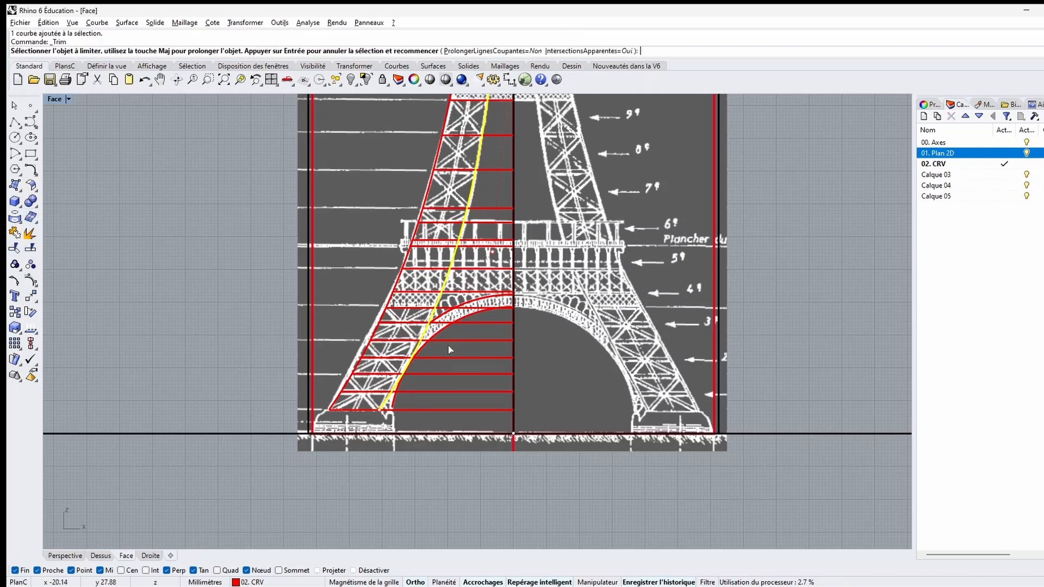
click(483, 408)
click(489, 392)
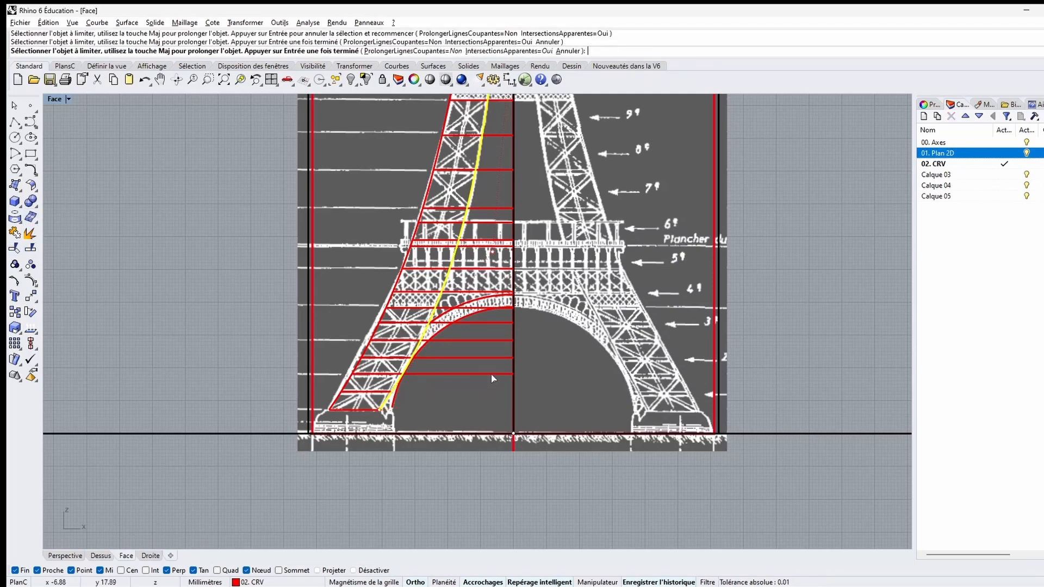
click(492, 375)
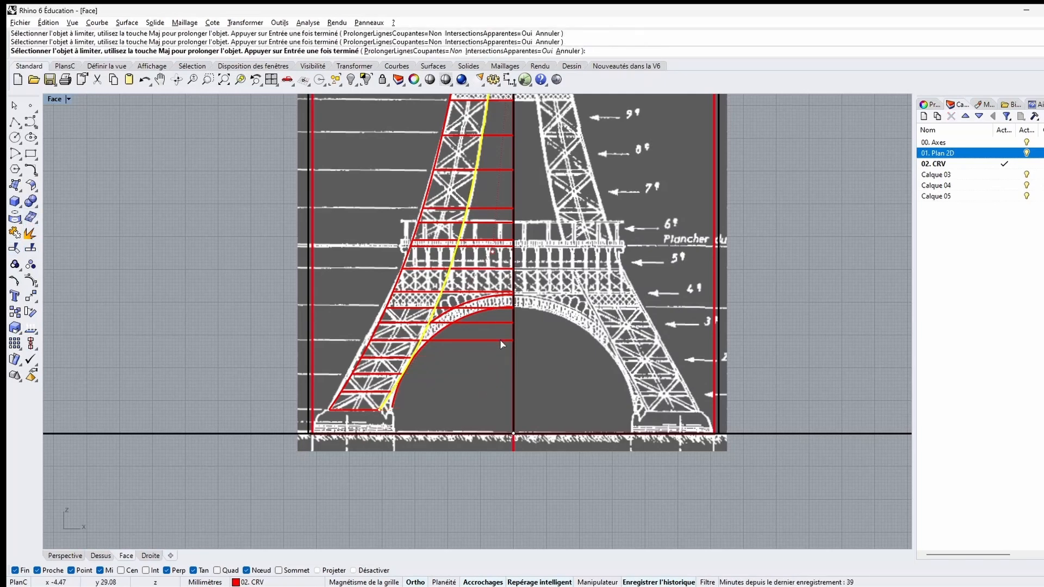
scroll(502, 345, up, 5)
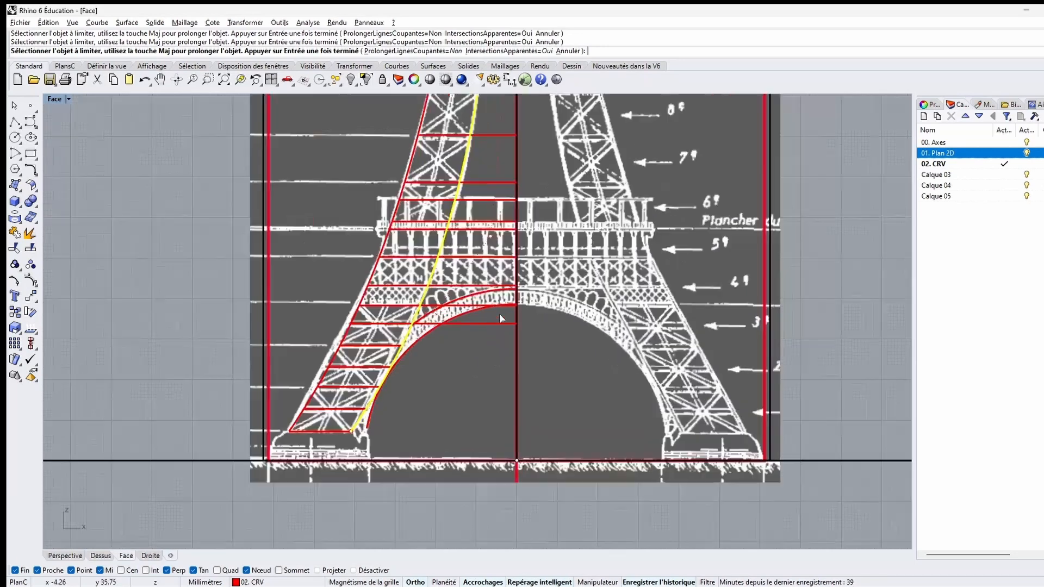
click(511, 339)
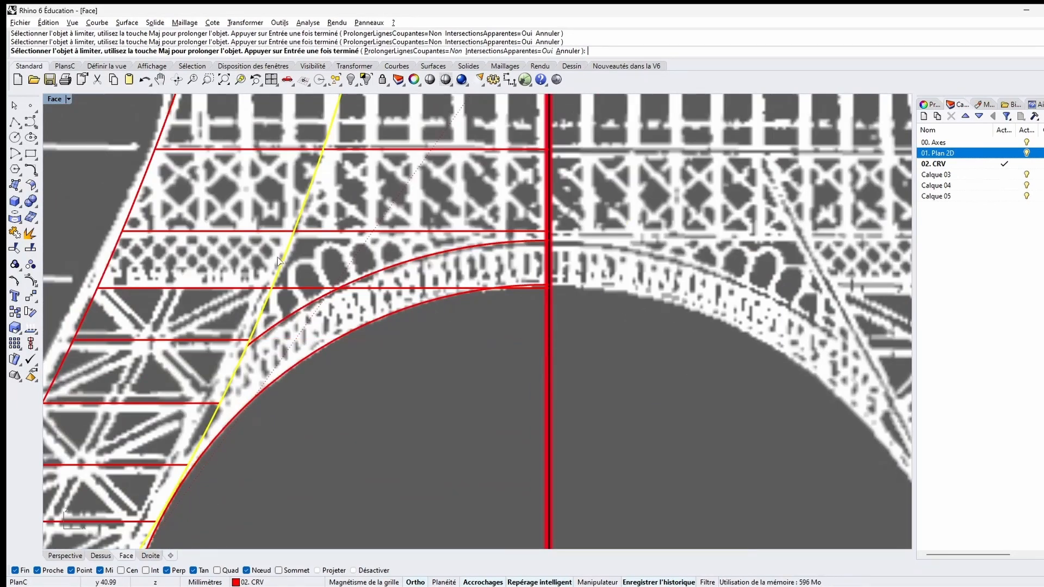
click(300, 289)
Step: Trim the strut lines inside the inner leg curve in the open gap between the first and second platforms
right_drag(386, 372, 357, 208)
scroll(437, 230, down, 5)
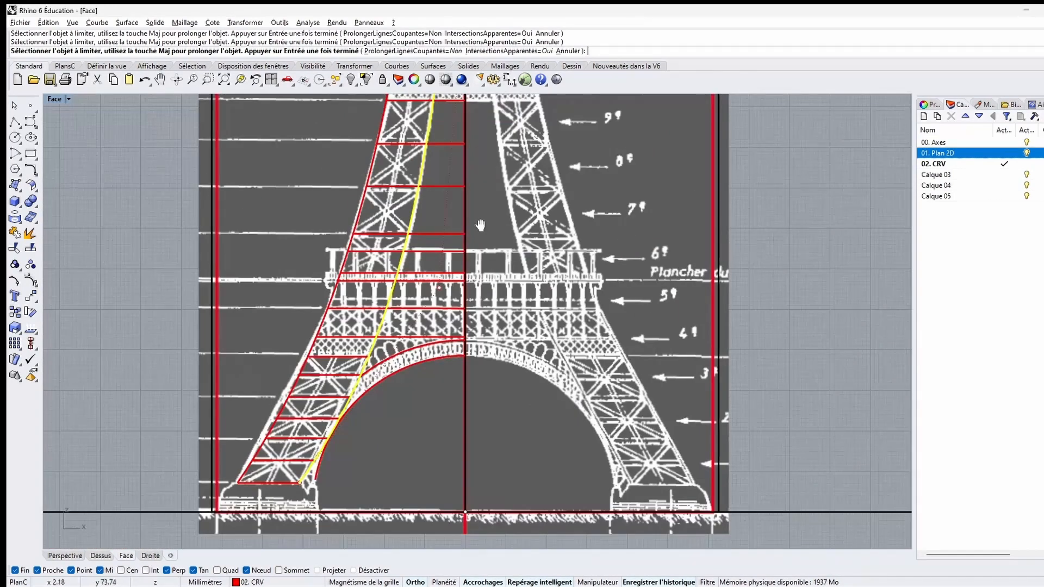
scroll(446, 241, up, 3)
click(436, 240)
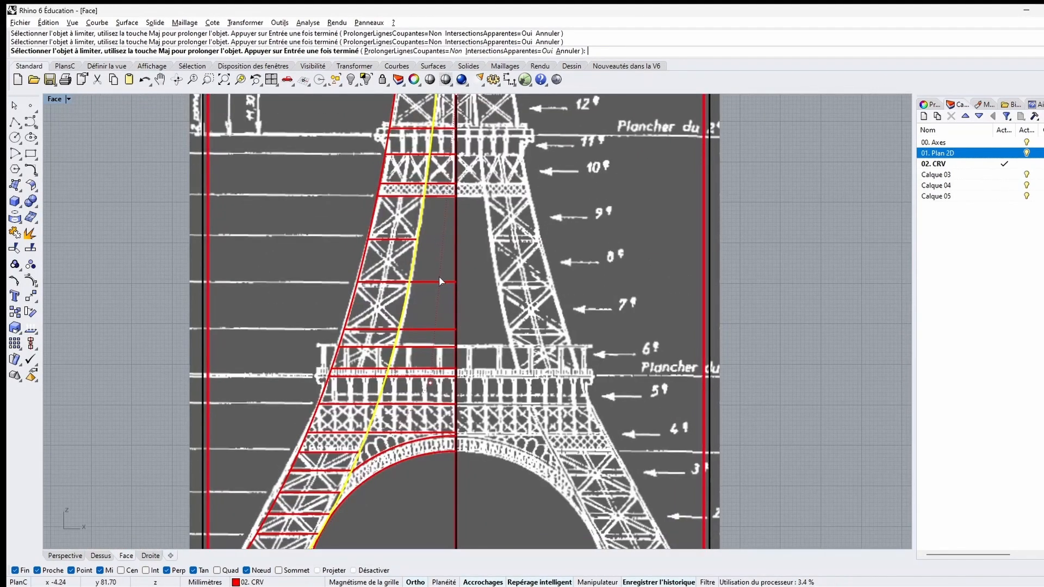
click(437, 281)
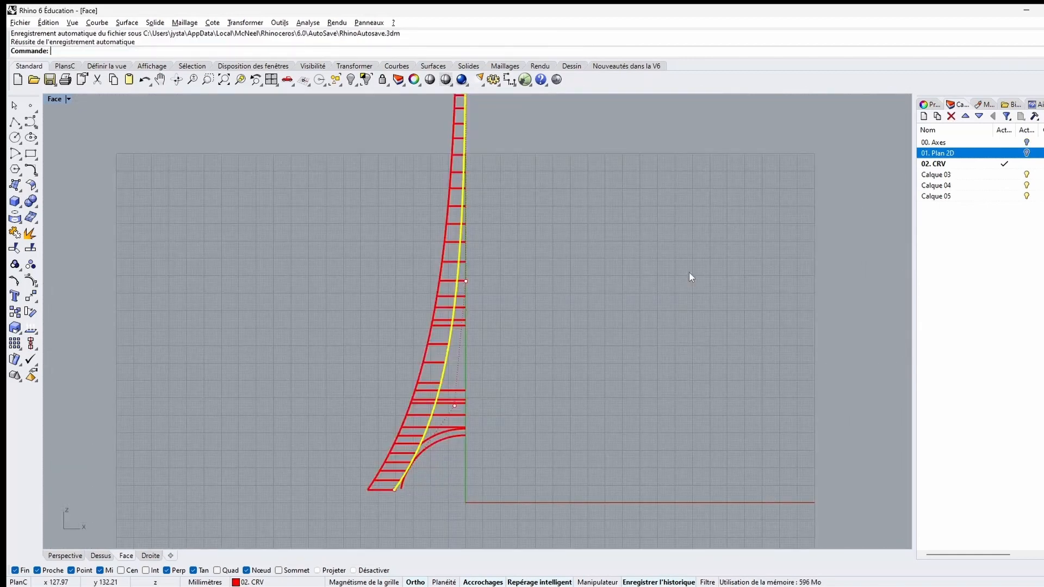
Step: Clear the curve selection and show the 01. Plan 2D layer
key(Escape)
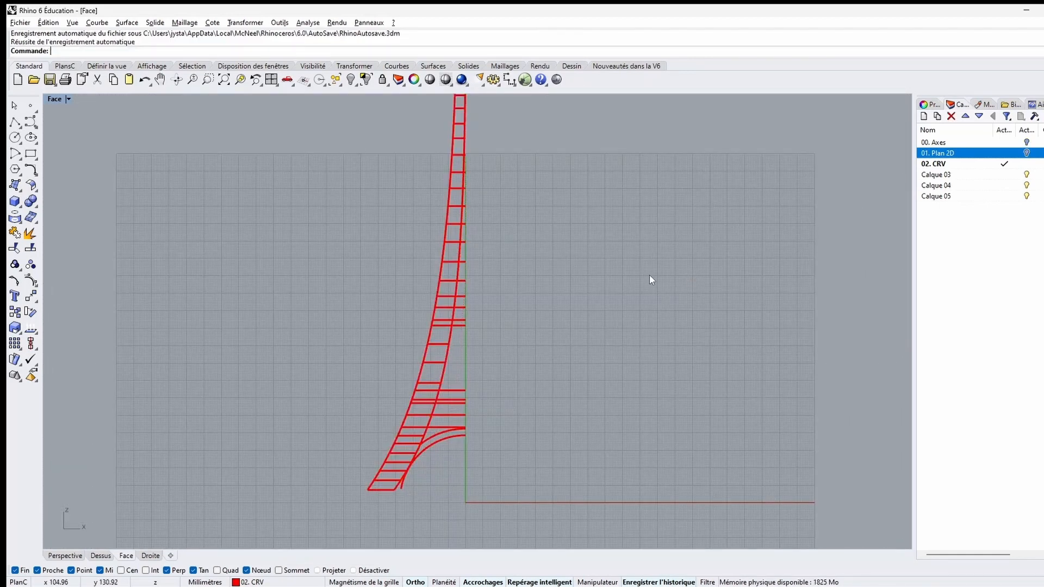
scroll(632, 309, down, 5)
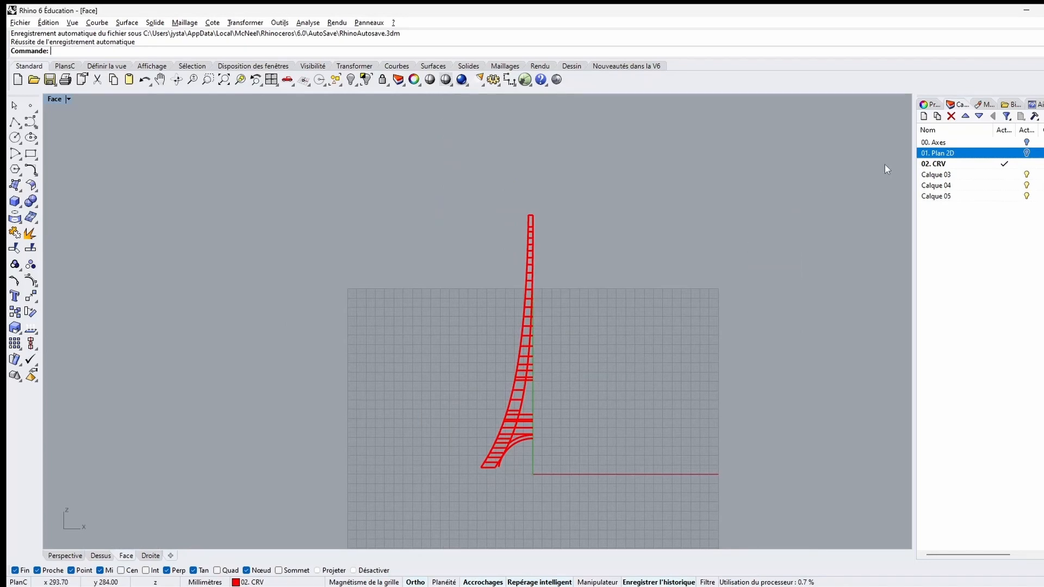
click(1026, 154)
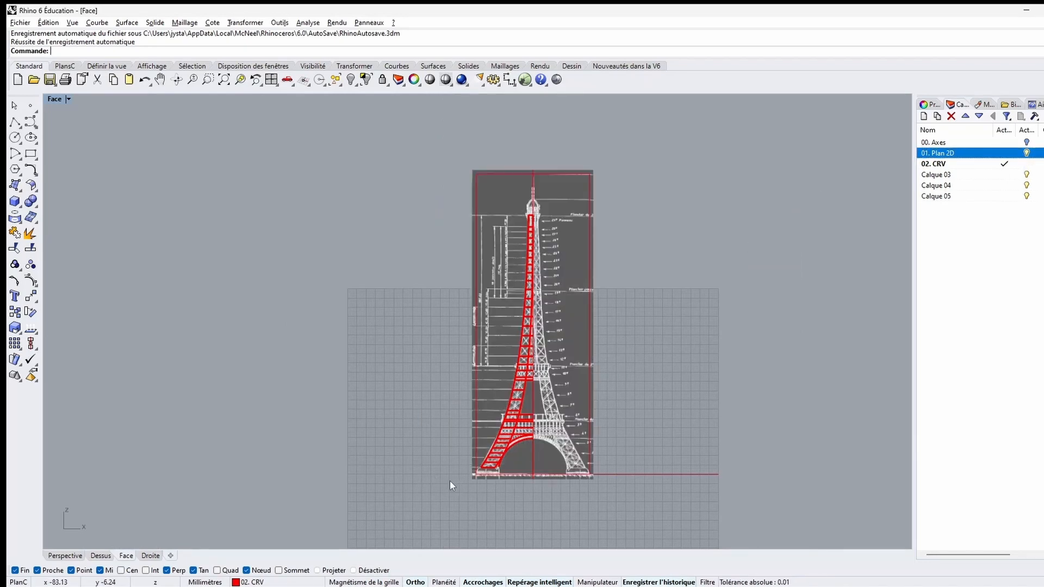
Step: Draw a zigzag brace polyline up the lower leg from its outer base corner, alternating between the leg curves at every second strut level
scroll(449, 481, up, 5)
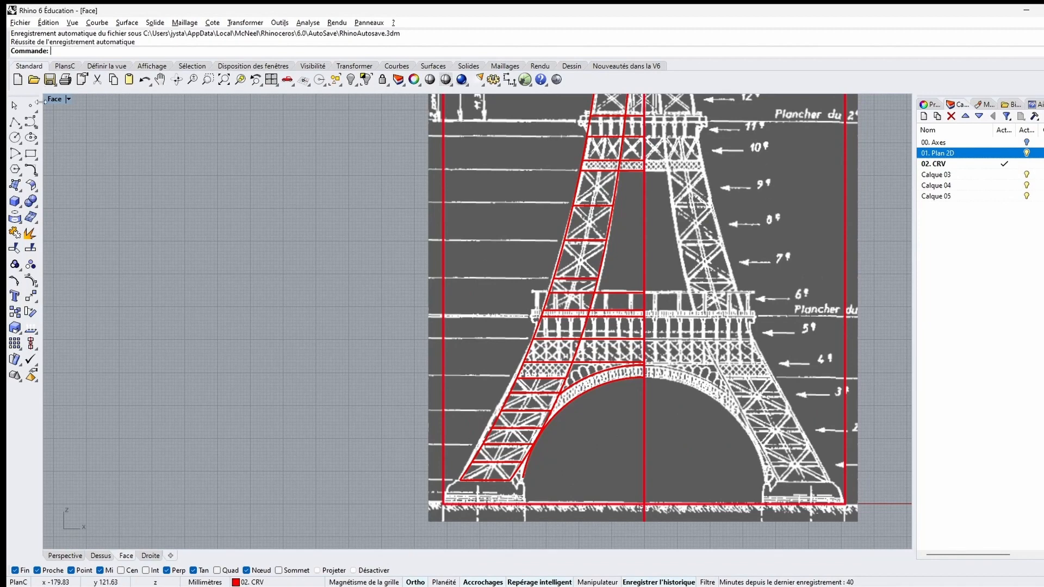
scroll(429, 289, up, 3)
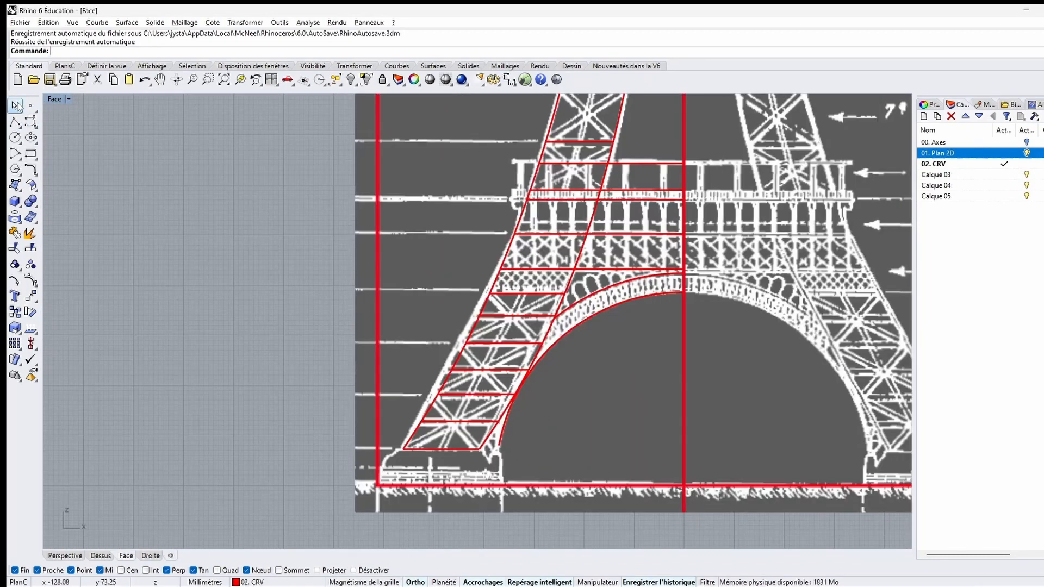
click(15, 121)
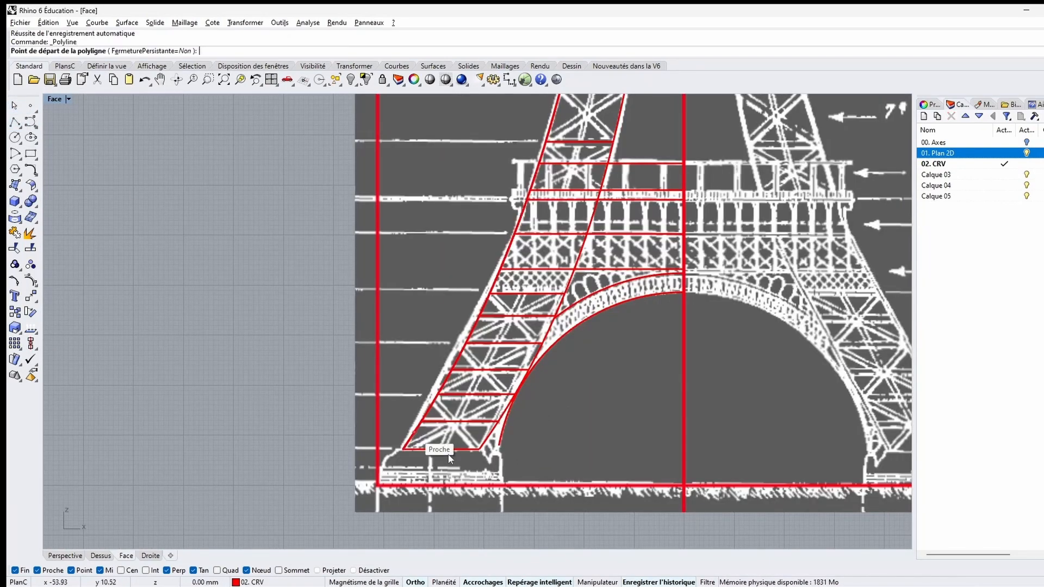
click(405, 449)
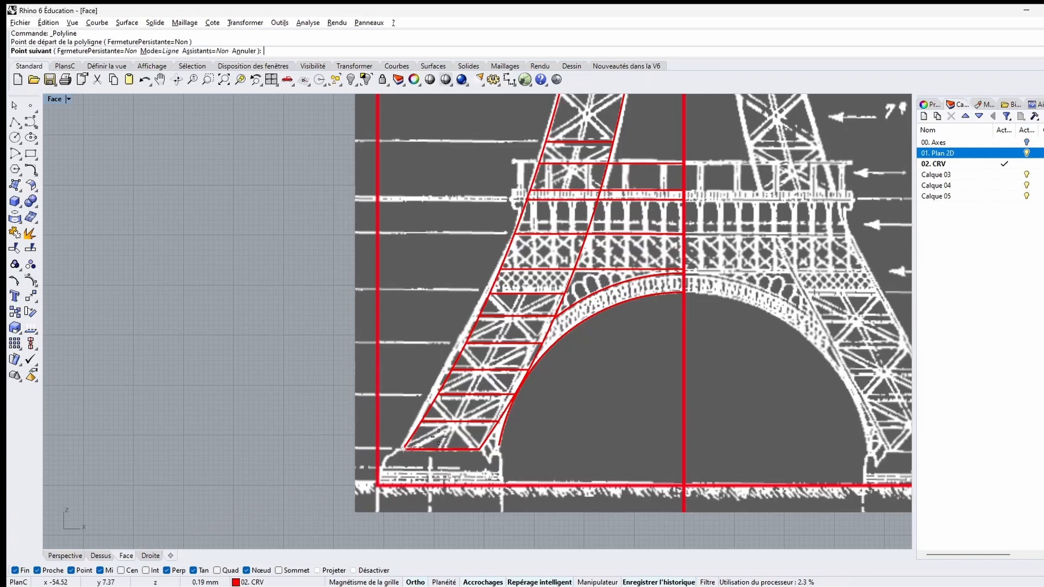
click(514, 393)
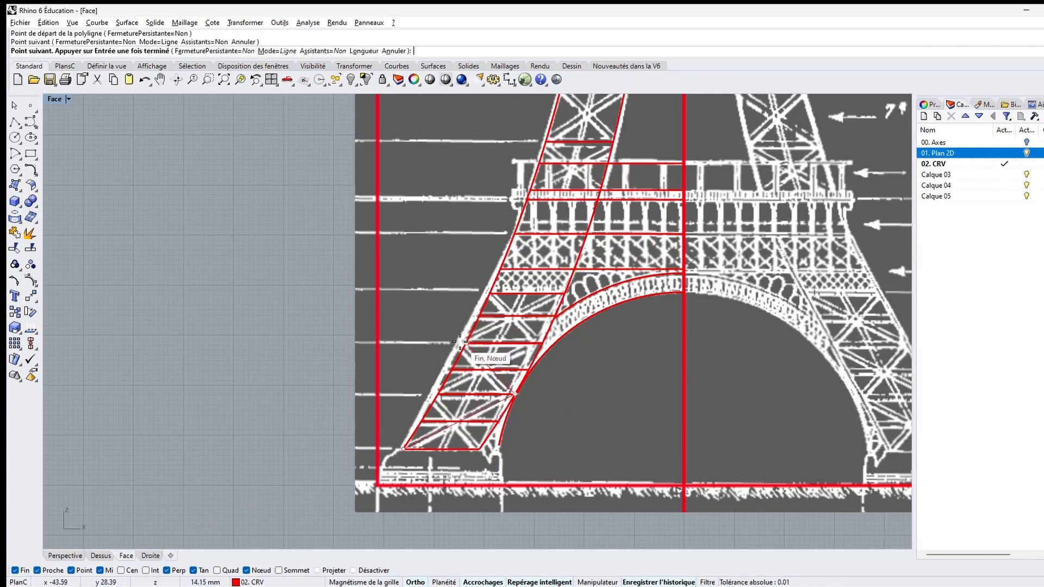
click(467, 342)
click(559, 293)
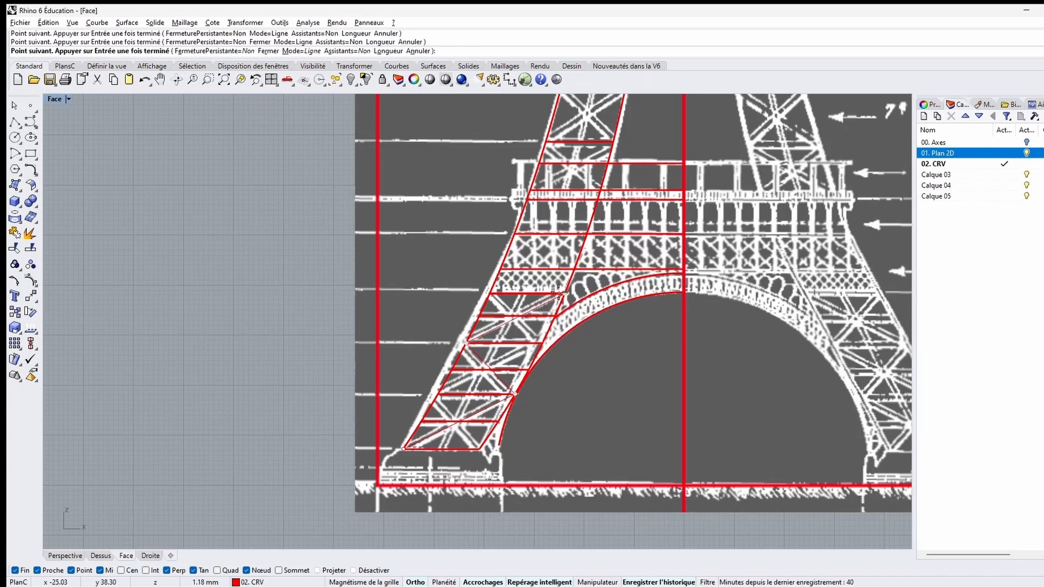
key(Return)
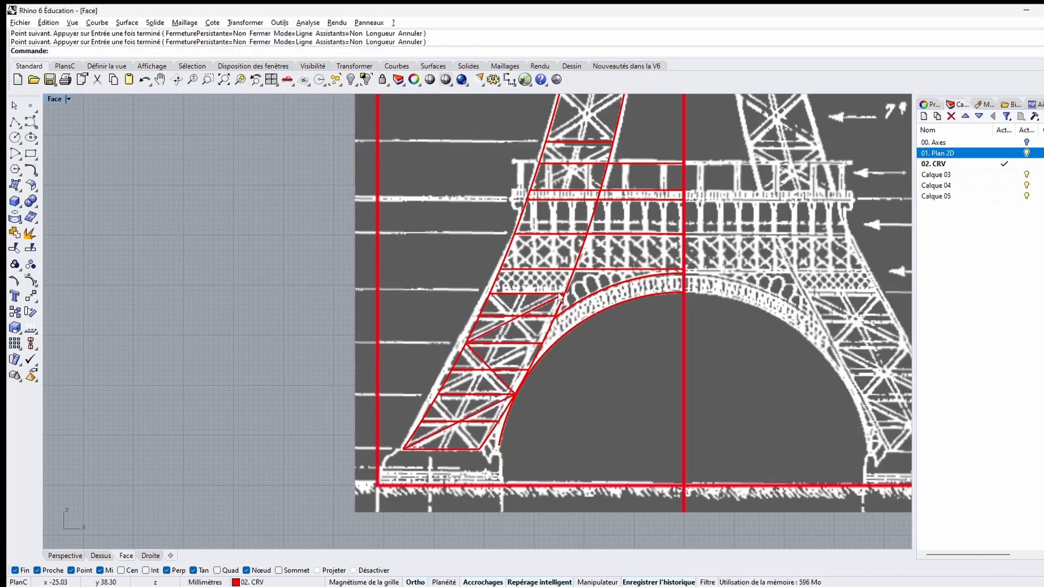
Step: Draw the opposite zigzag polyline down the lower leg, from the outer end of the uppermost braced strut to the inner base corner
right_click(509, 299)
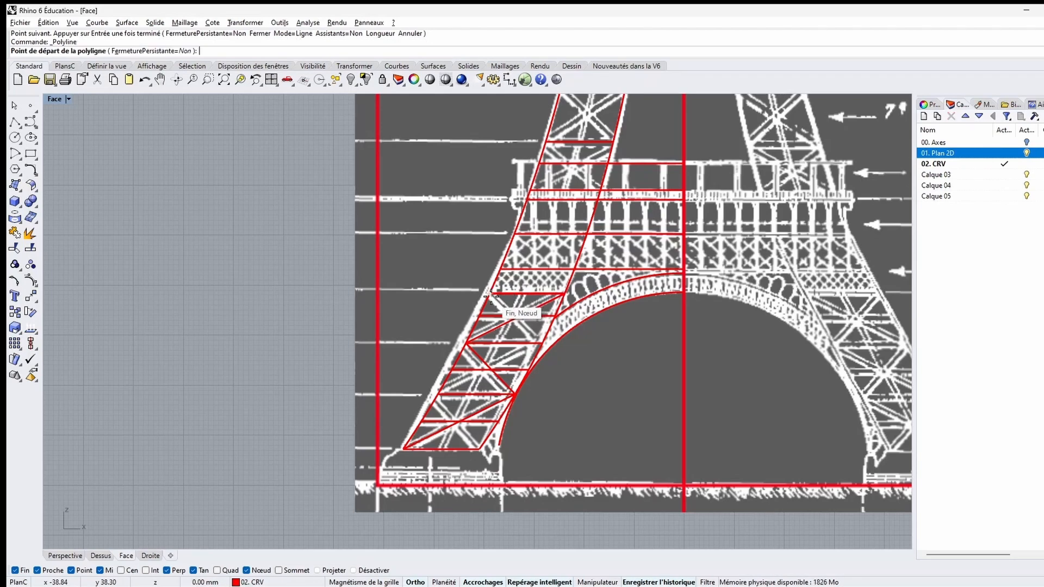
click(491, 296)
click(541, 342)
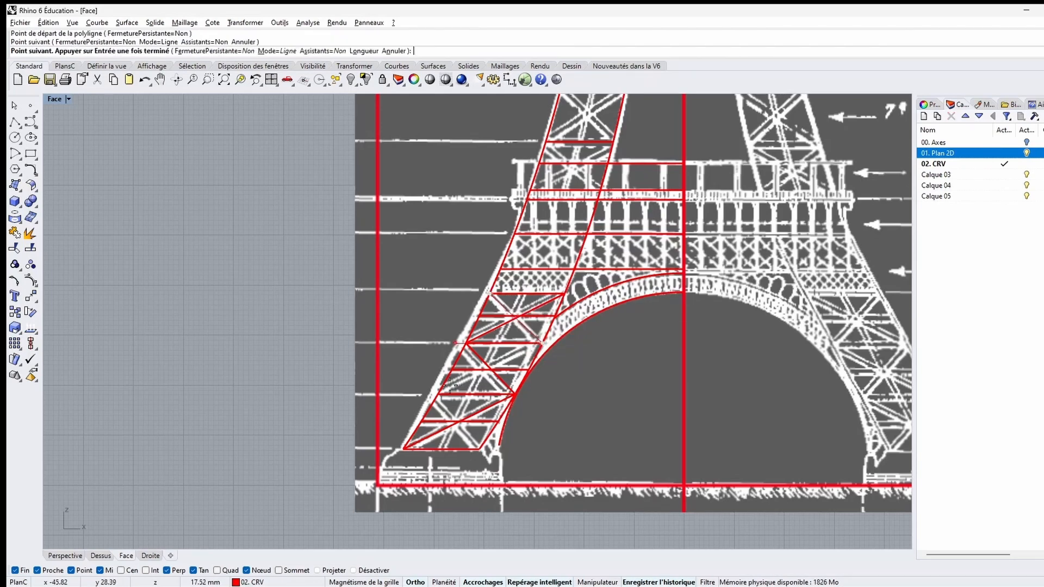
click(439, 393)
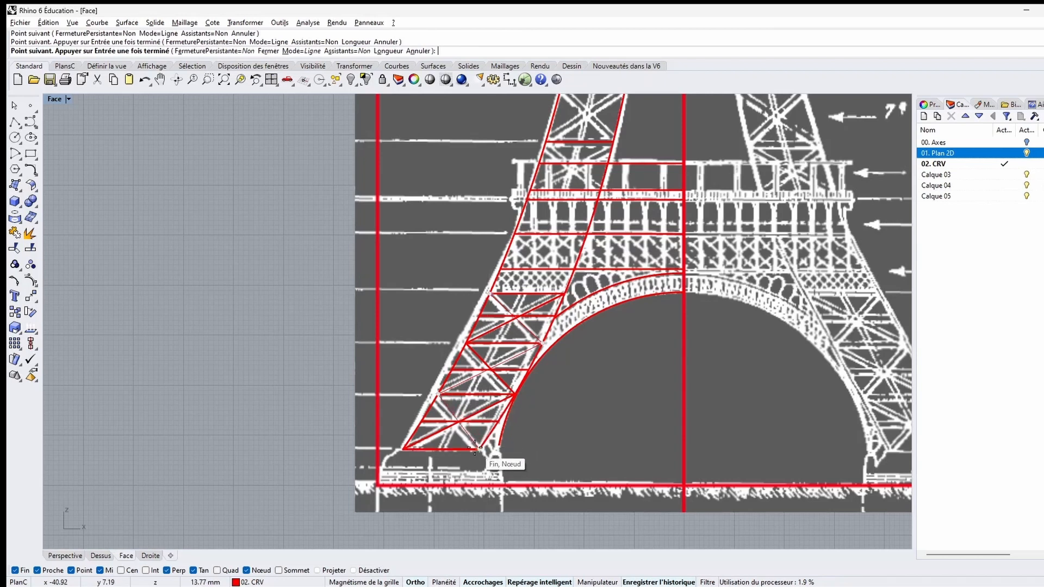
click(475, 449)
right_click(476, 451)
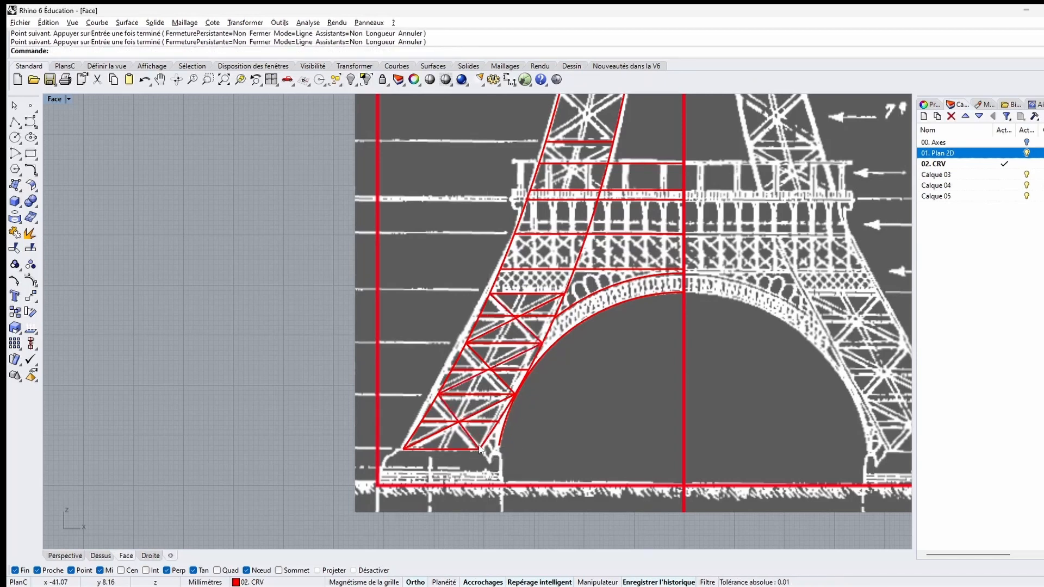
Step: Draw a zigzag polyline across the lattice band below the second platform, starting at the outer leg curve's lower corner and ending at the central axis
right_drag(622, 350, 663, 355)
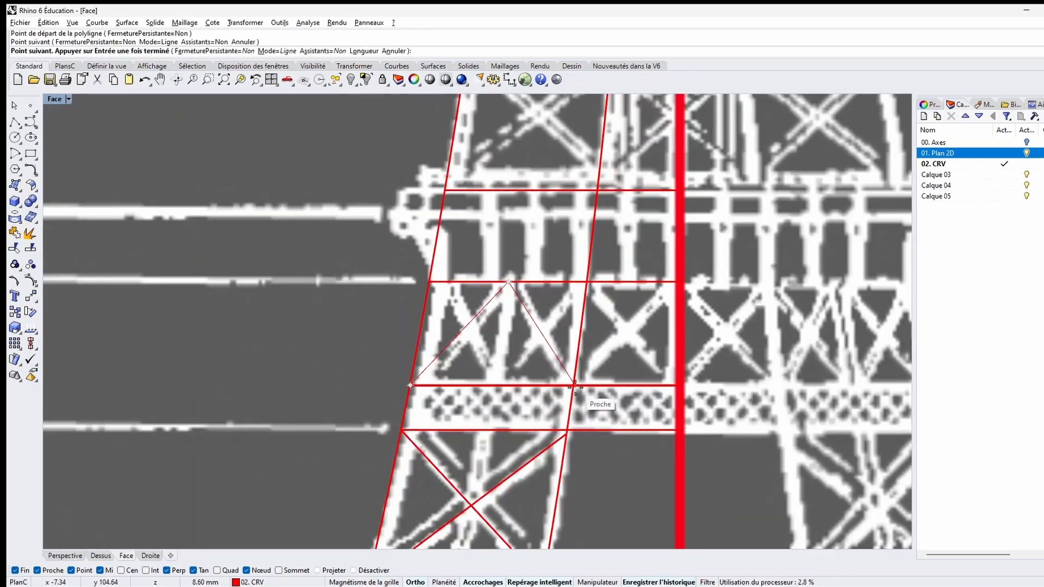
click(575, 386)
click(676, 283)
right_click(692, 365)
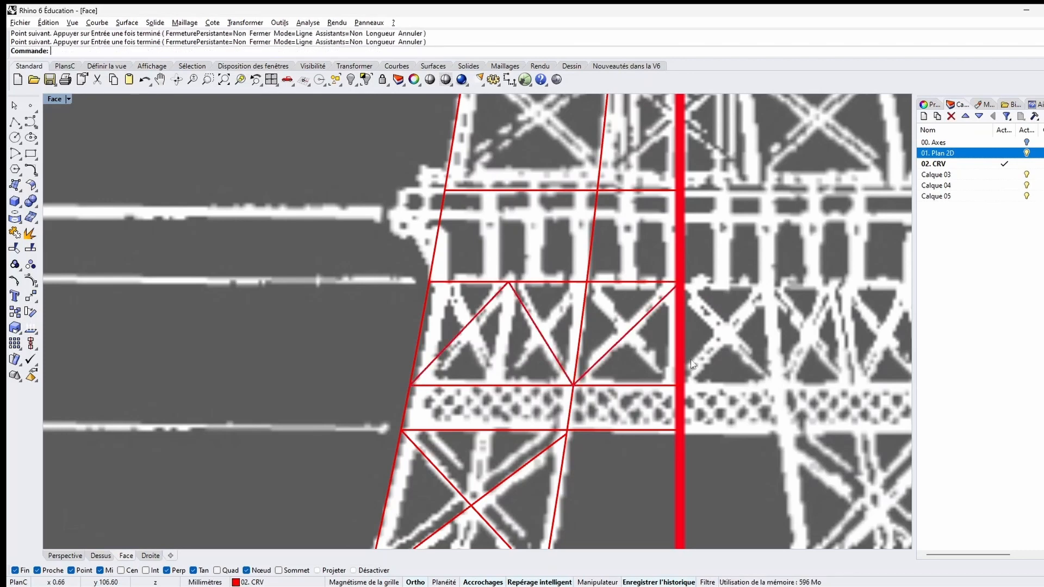
Step: Draw the opposite zigzag across the same band to the central axis, with the Proche snap turned off and Int turned on
right_click(692, 365)
click(429, 282)
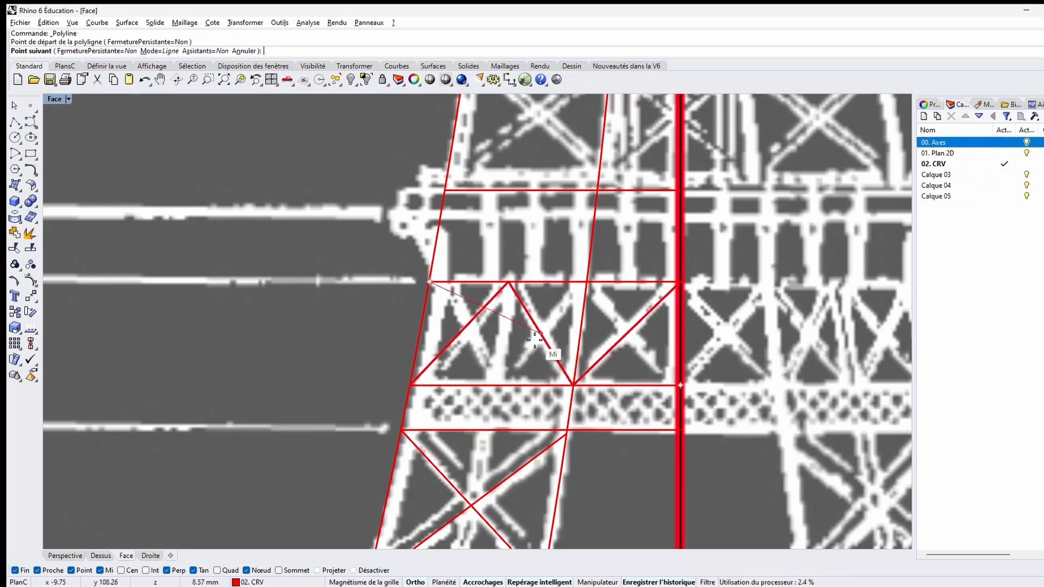
click(496, 385)
click(50, 571)
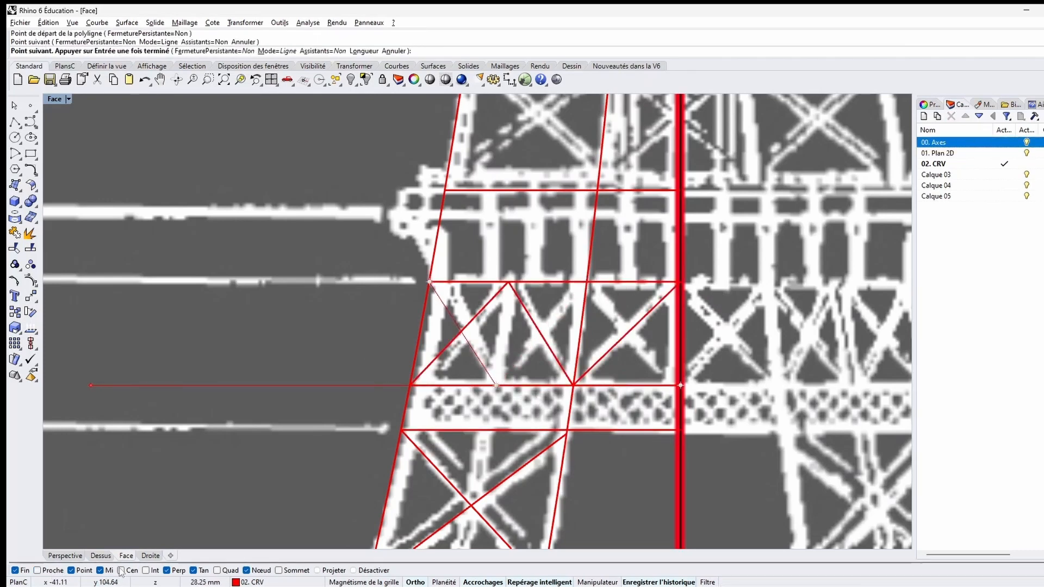
click(146, 570)
click(588, 282)
click(680, 385)
right_click(677, 378)
Step: Draw a zigzag brace polyline from the outer leg curve at the second platform up to the top strut of panel 28, alternating sides at every strut
right_drag(591, 197, 459, 468)
scroll(536, 403, down, 6)
right_click(456, 470)
click(425, 483)
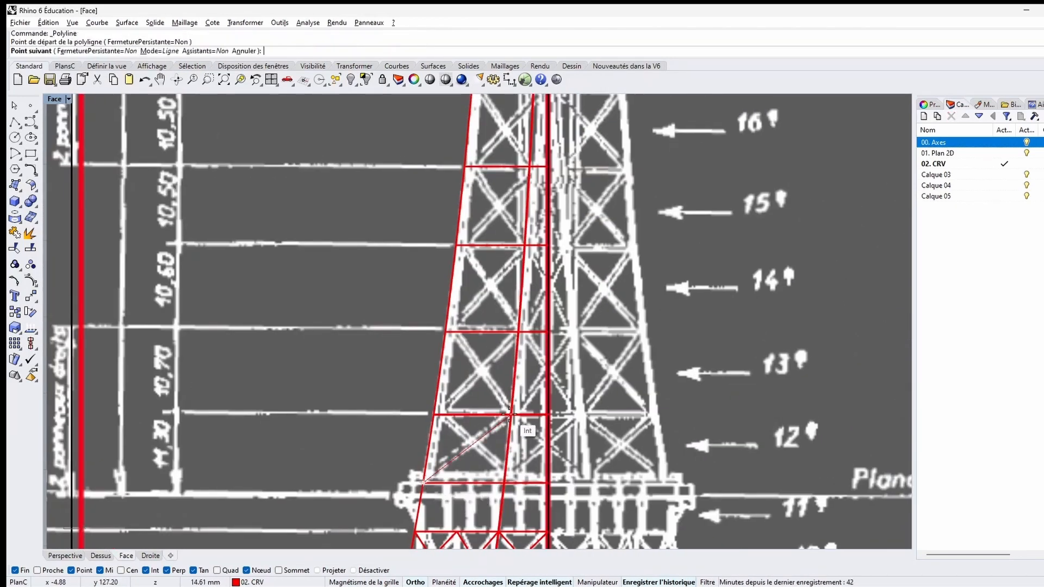
click(511, 414)
click(446, 332)
click(525, 245)
click(465, 166)
right_drag(533, 101, 538, 415)
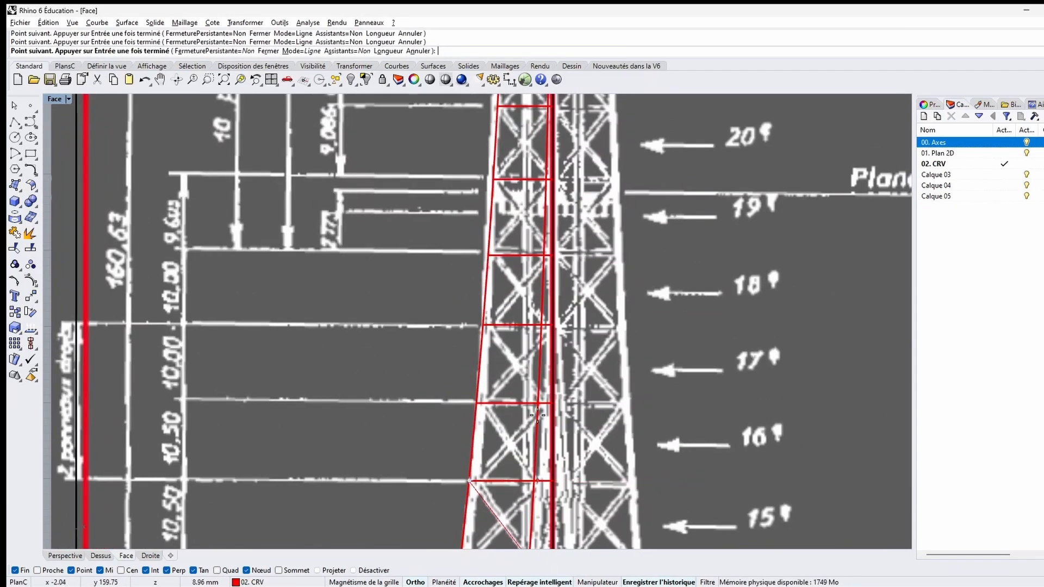
click(538, 404)
click(483, 325)
click(544, 255)
click(494, 179)
right_drag(547, 100, 516, 393)
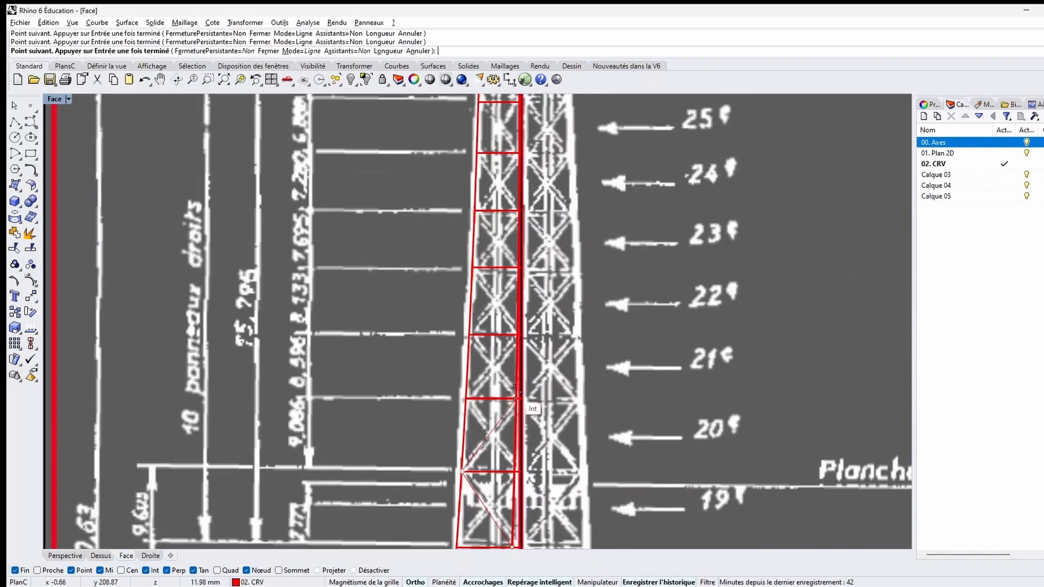
click(515, 399)
click(466, 335)
click(516, 266)
click(471, 209)
right_drag(495, 156, 498, 398)
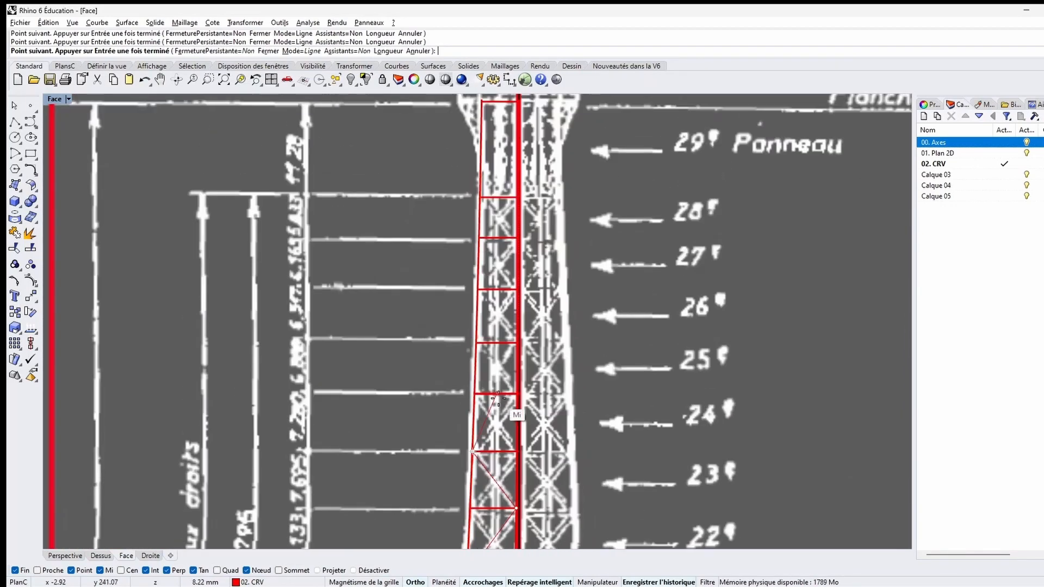
click(516, 393)
click(476, 343)
click(516, 289)
click(478, 238)
click(516, 199)
right_click(486, 205)
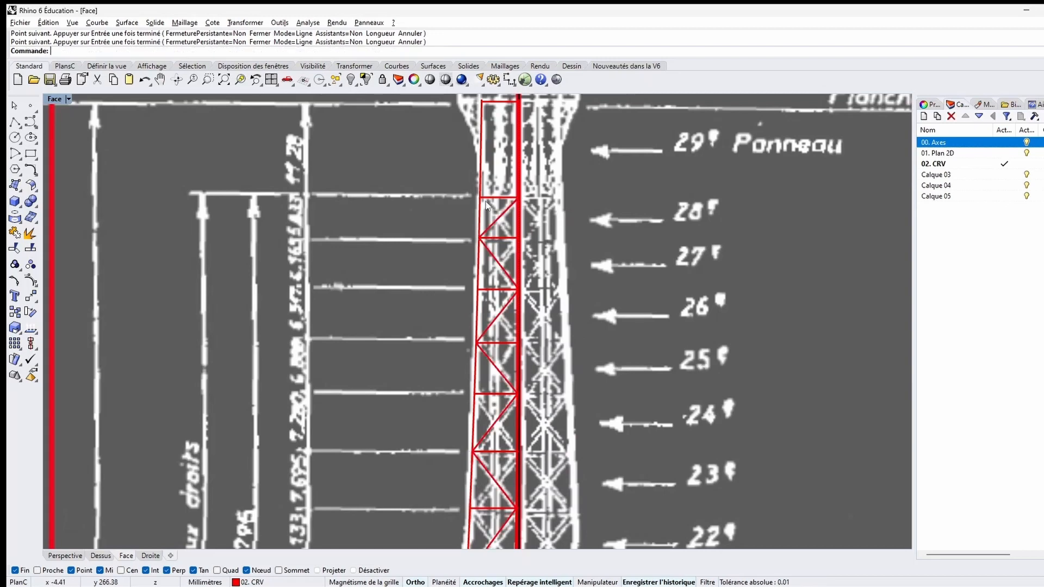
Step: Draw the opposite zigzag polyline down from the outer end of panel 28's top strut to the inner leg curve at the second platform
right_click(485, 206)
click(480, 197)
click(519, 238)
click(477, 289)
click(519, 343)
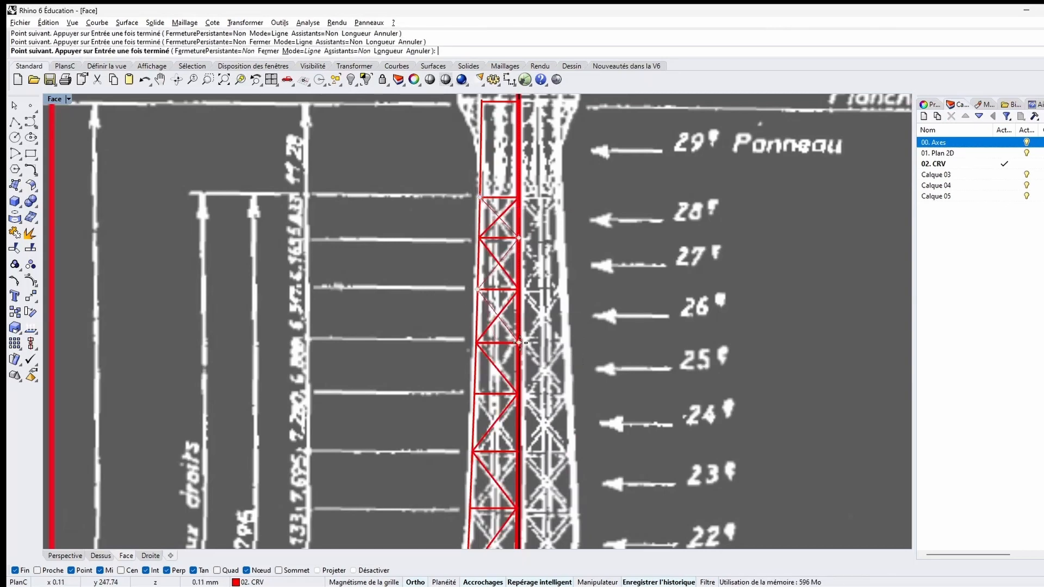
click(473, 395)
click(519, 452)
right_drag(519, 454, 588, 232)
click(538, 285)
click(584, 353)
click(532, 417)
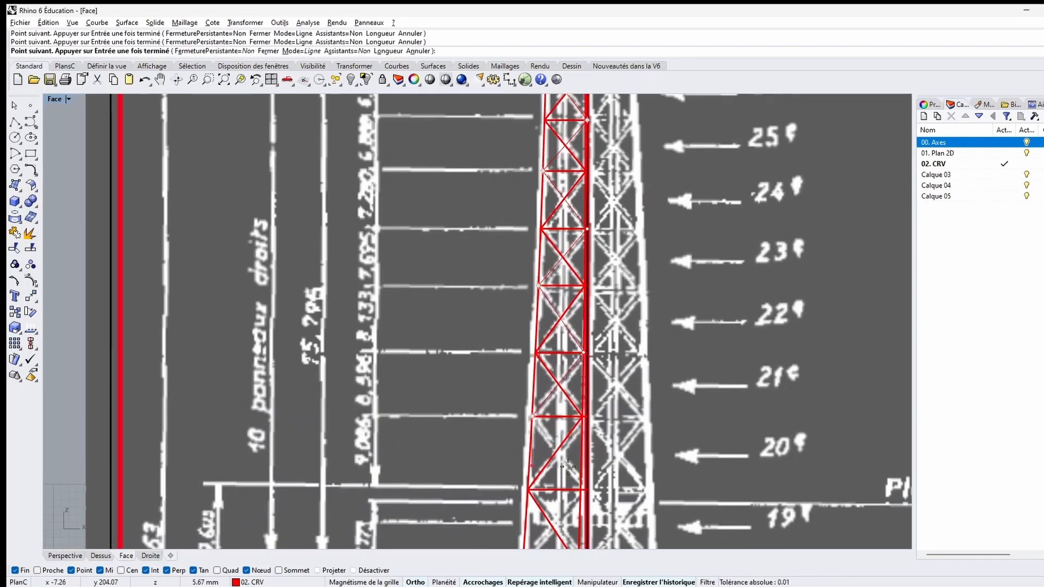
click(589, 489)
right_drag(588, 489, 616, 252)
click(551, 328)
click(616, 398)
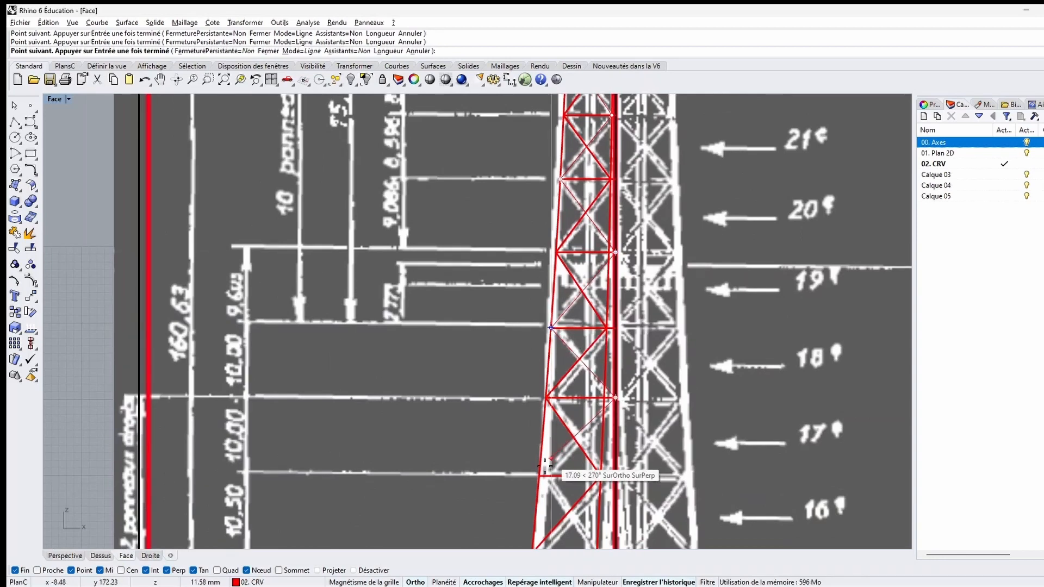
click(539, 476)
right_drag(601, 534, 601, 324)
click(596, 343)
click(524, 421)
click(586, 509)
right_drag(600, 490, 642, 172)
click(543, 272)
click(612, 340)
right_click(613, 339)
Step: Draw a zigzag polyline between the inner leg curve and the central axis, from the second platform up to the fifth strut above it
right_click(612, 340)
click(612, 340)
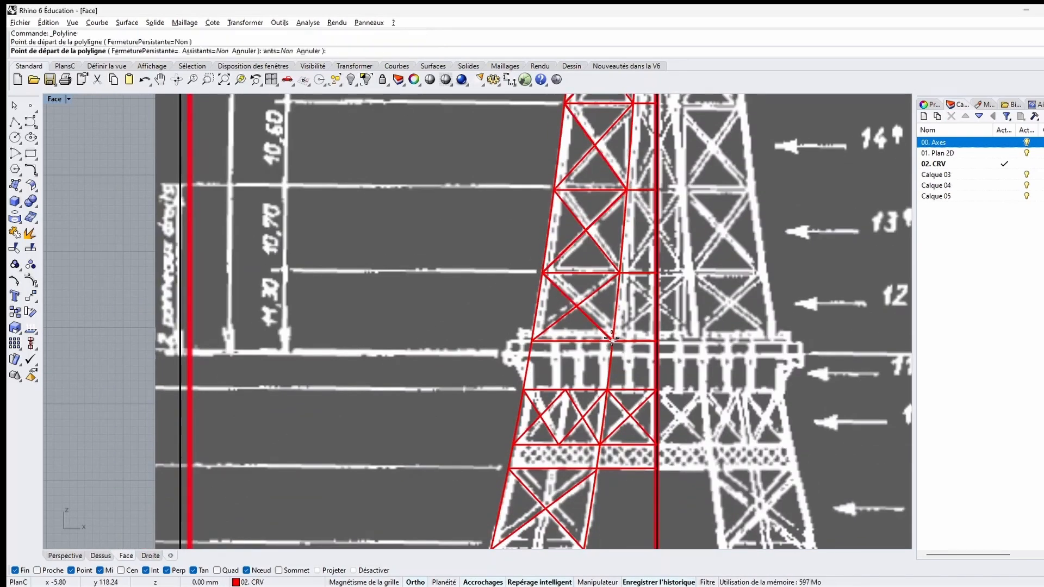
click(655, 294)
click(620, 273)
scroll(651, 229, up, 3)
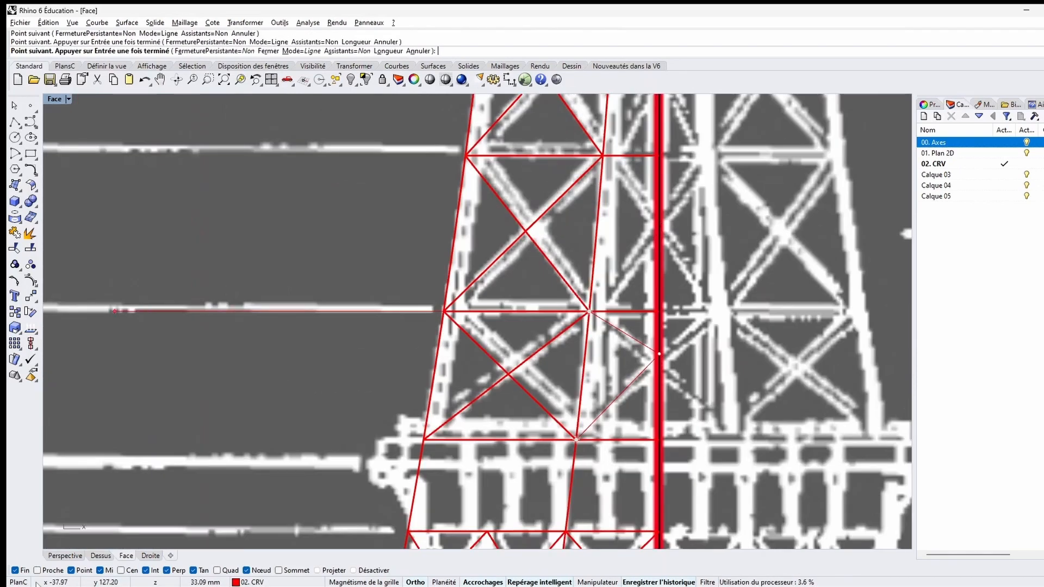
click(659, 232)
click(603, 155)
right_drag(603, 157, 449, 479)
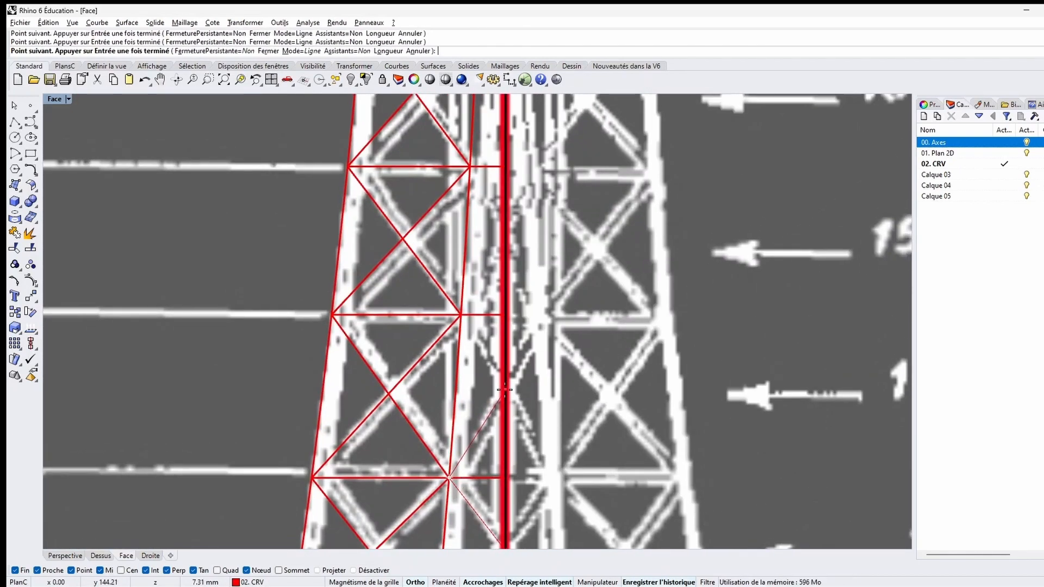
click(505, 389)
click(469, 166)
right_drag(469, 166, 475, 462)
click(510, 382)
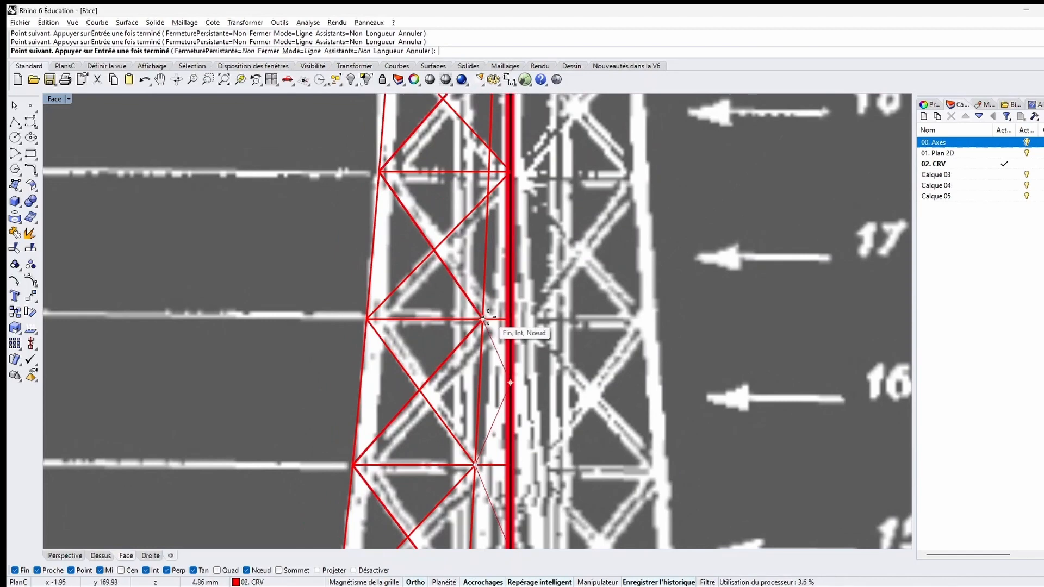
click(483, 317)
key(Return)
Step: Hide the 00. Axes and 01. Plan 2D layers to check the traced curves on their own, and show both layers again
scroll(581, 322, down, 10)
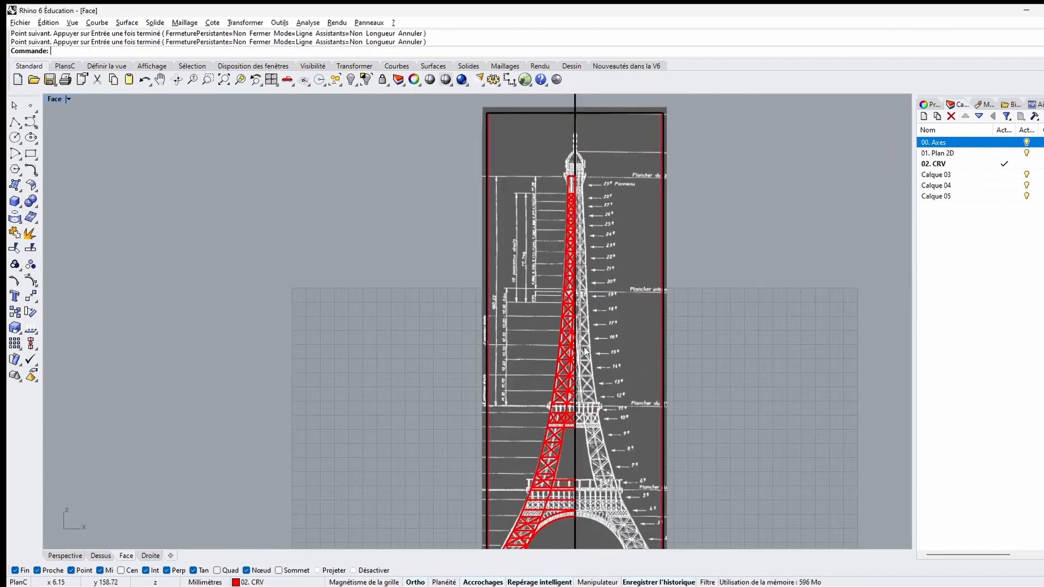
right_drag(585, 352, 585, 282)
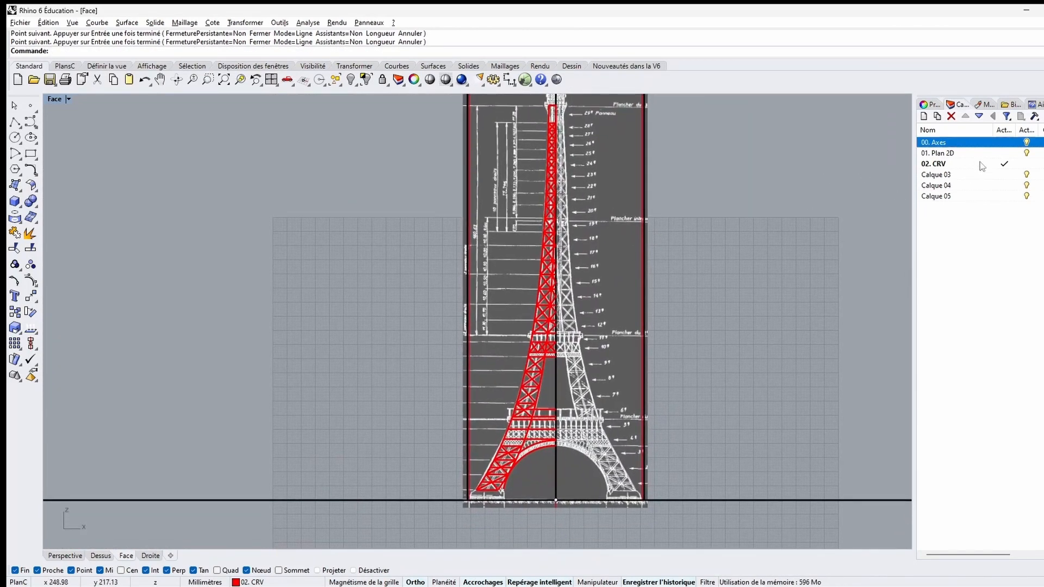
click(1027, 142)
click(1027, 153)
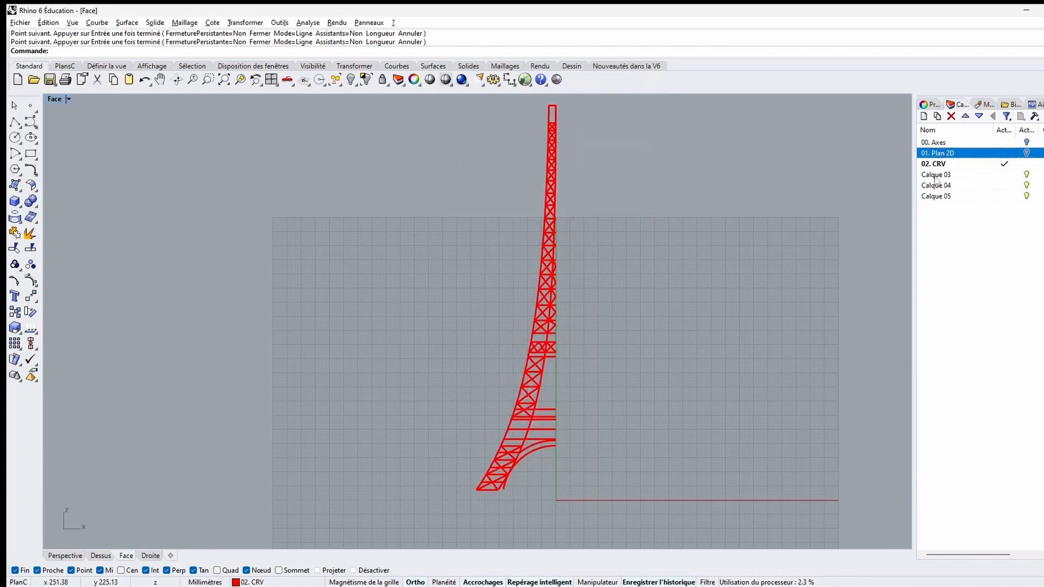
click(1026, 142)
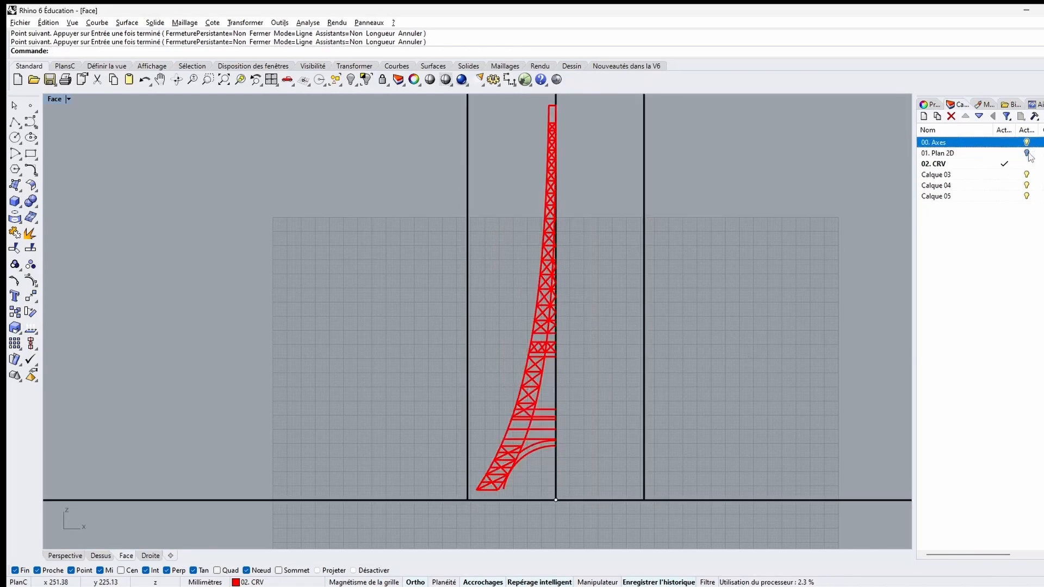
click(1027, 153)
Step: Draw a vertical post line at the first platform's outer edge, from the strut line above the lattice band up to the upper railing
scroll(500, 454, up, 10)
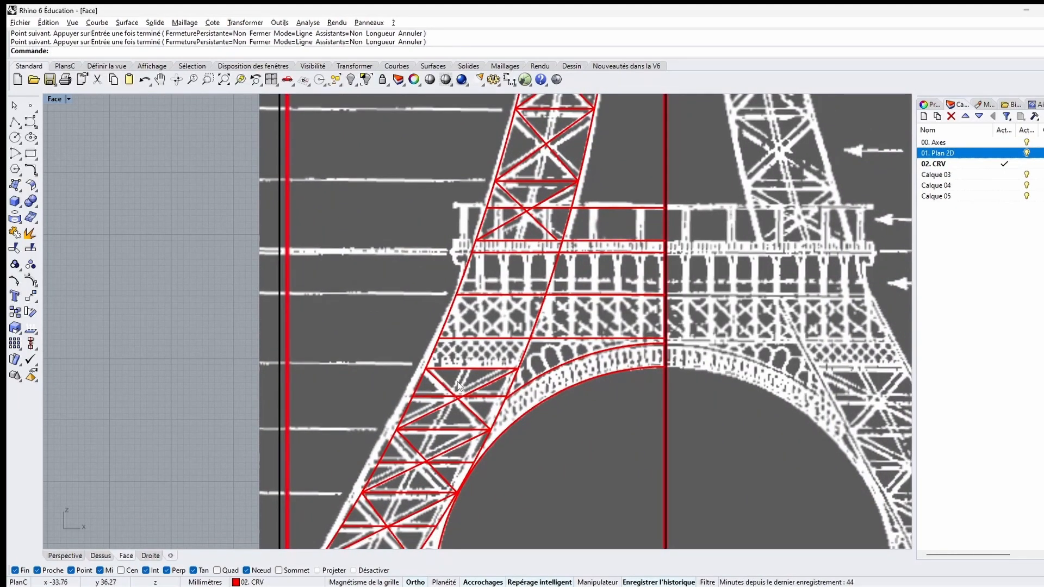
scroll(467, 365, up, 3)
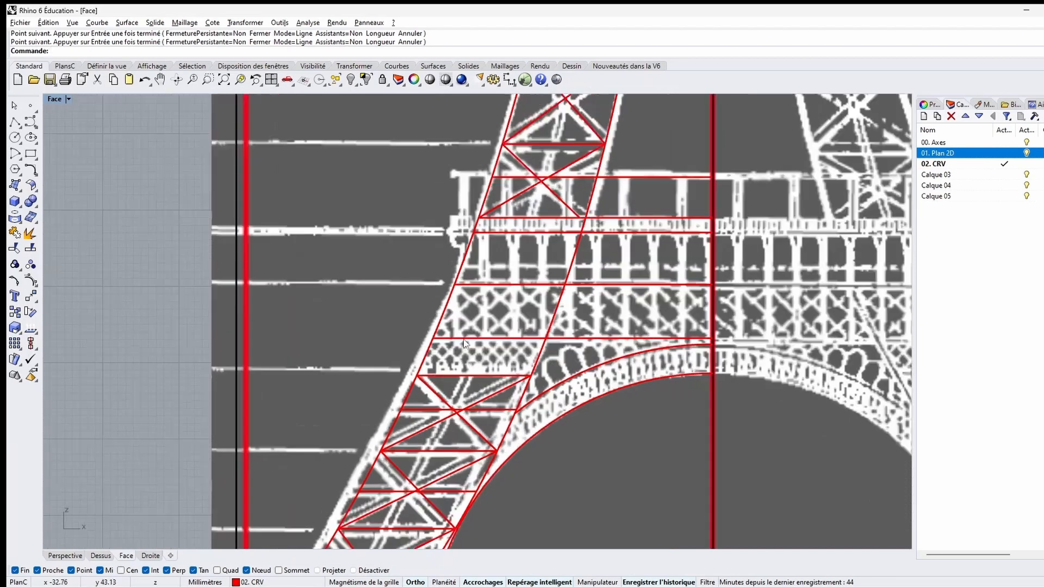
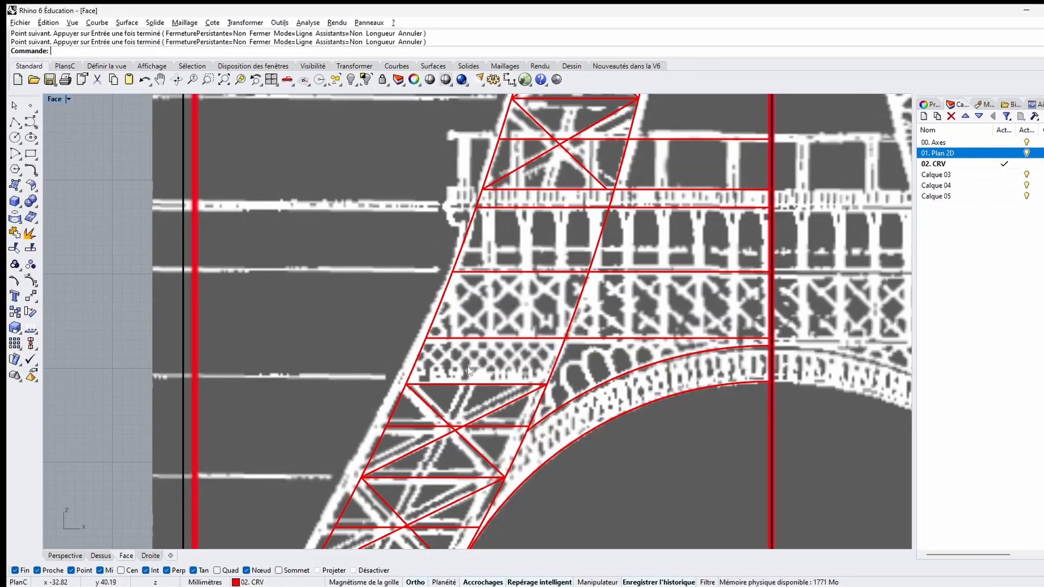
right_drag(521, 344, 466, 476)
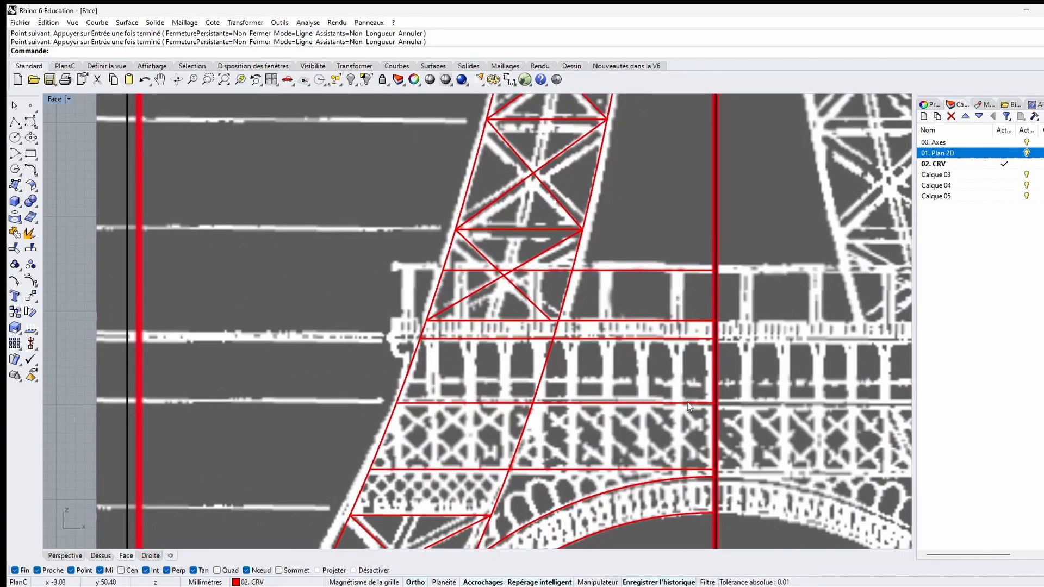
click(15, 122)
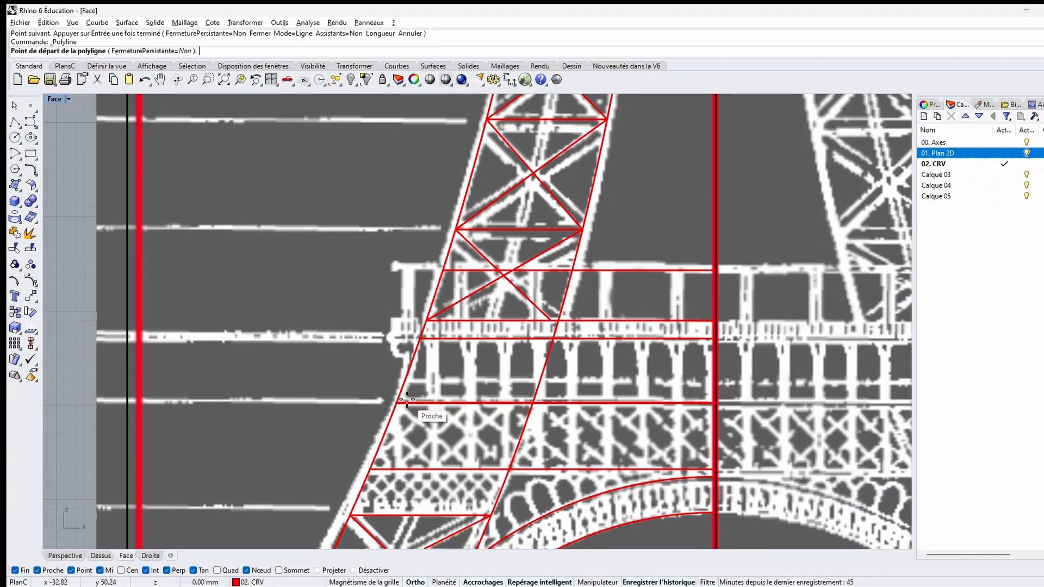
click(406, 403)
click(407, 266)
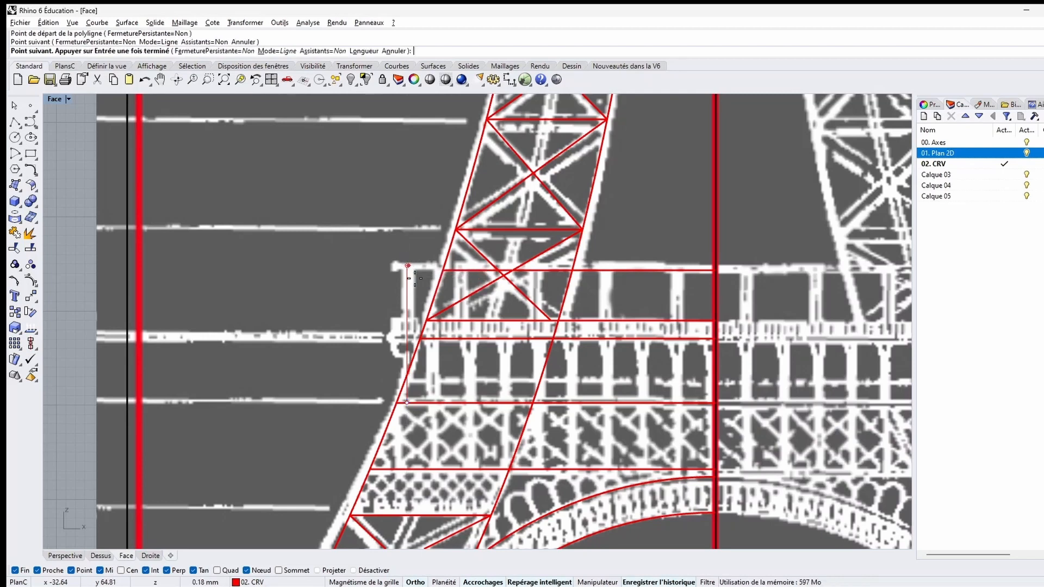
key(Return)
Step: Copy the vertical post horizontally to seven positions toward the central axis, matching the first platform's posts on the plan
click(408, 303)
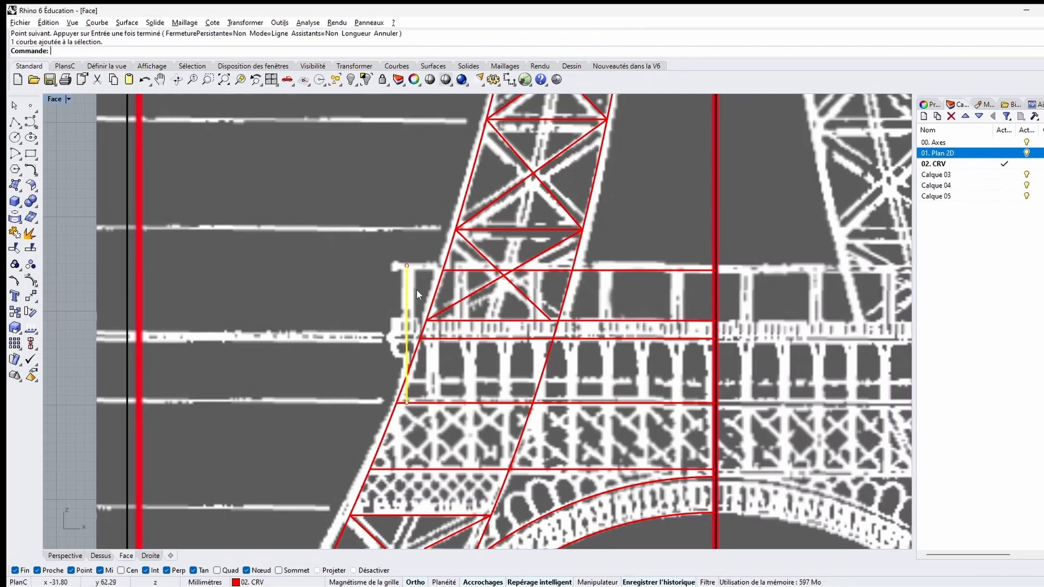
click(245, 23)
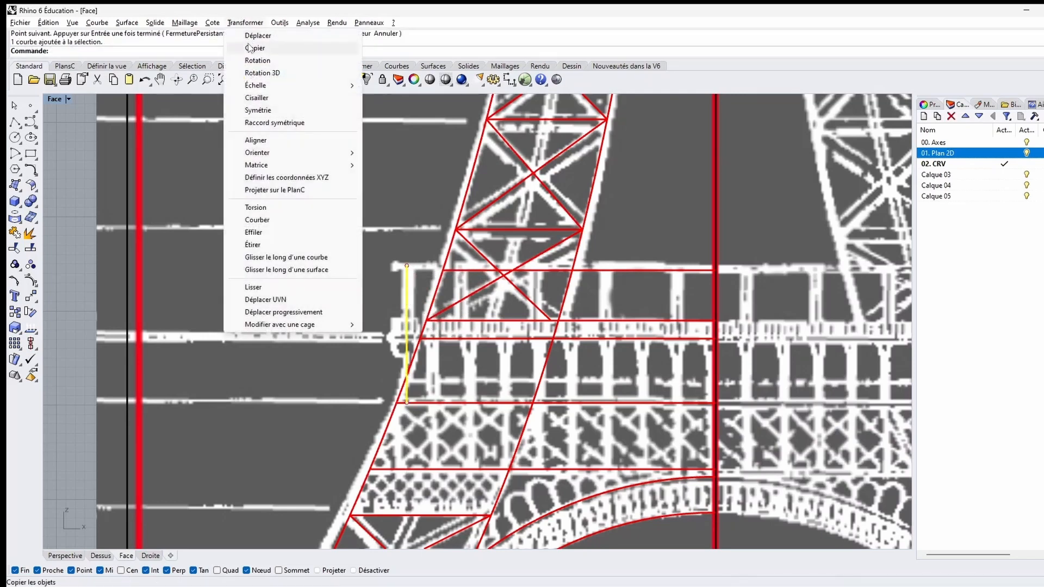
click(254, 49)
click(206, 178)
click(236, 178)
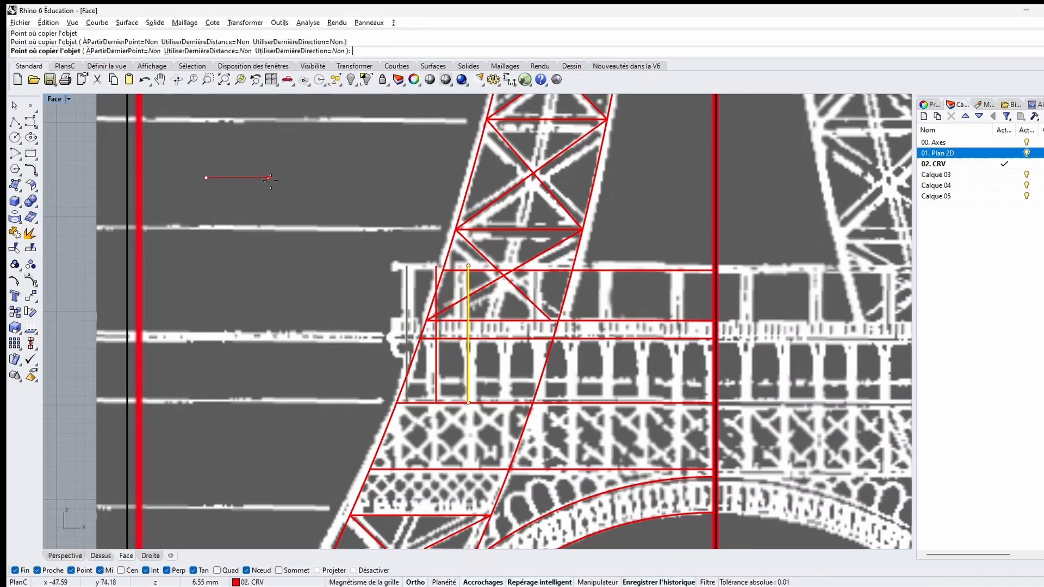
click(267, 178)
click(301, 177)
click(338, 178)
click(369, 178)
click(401, 178)
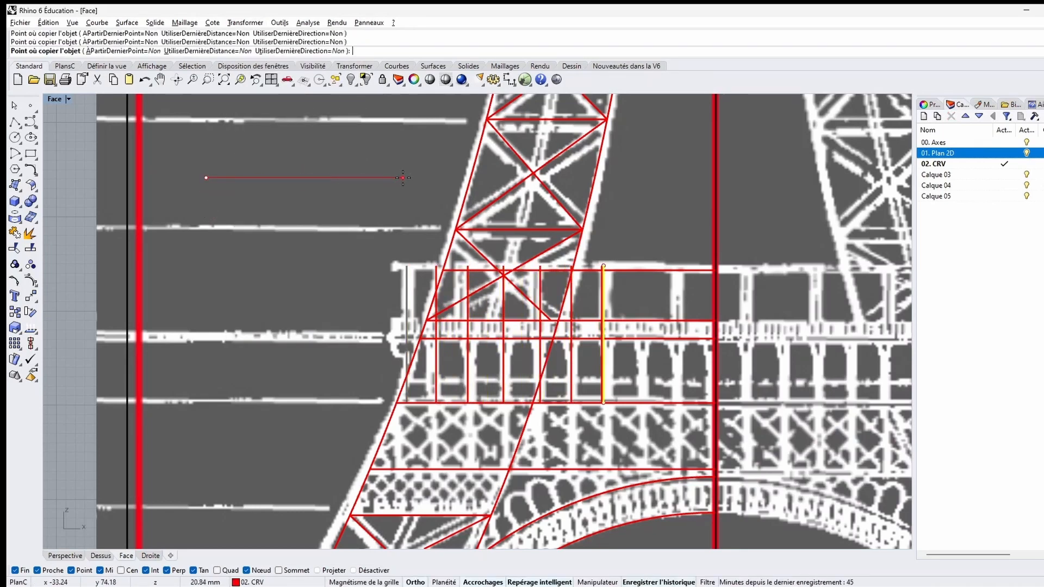
click(469, 175)
key(Return)
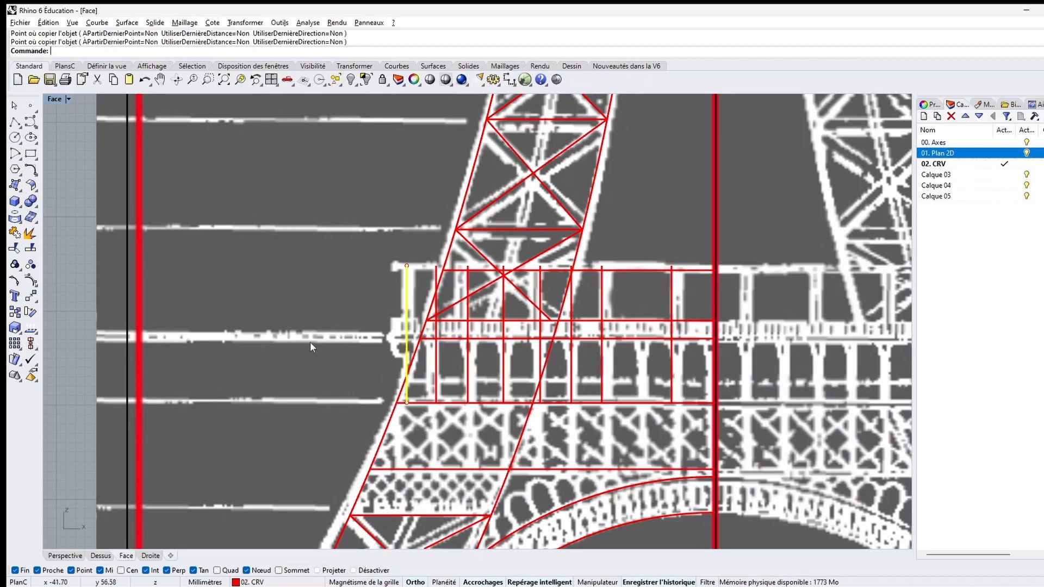
key(Return)
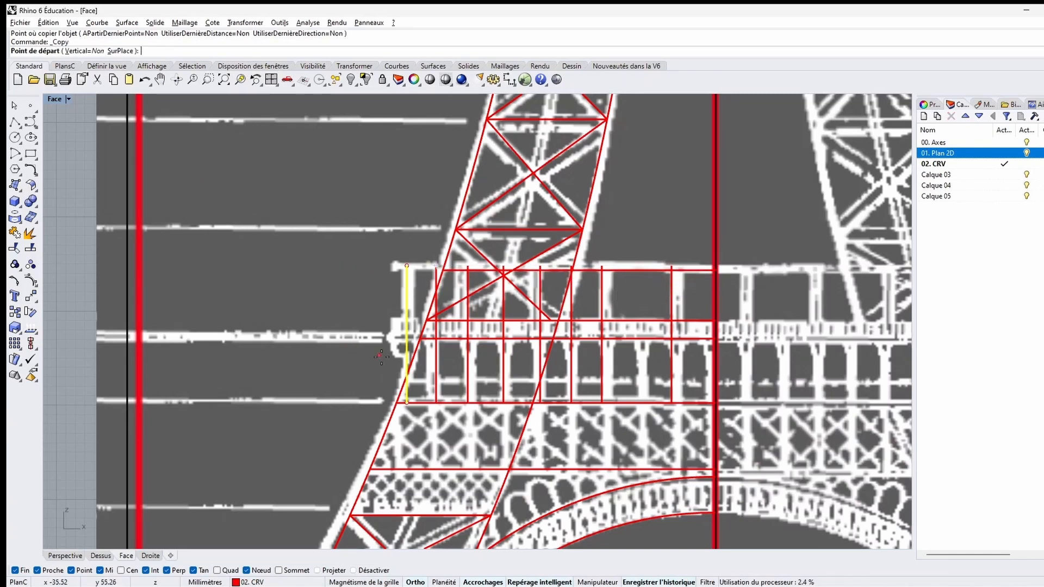
click(410, 365)
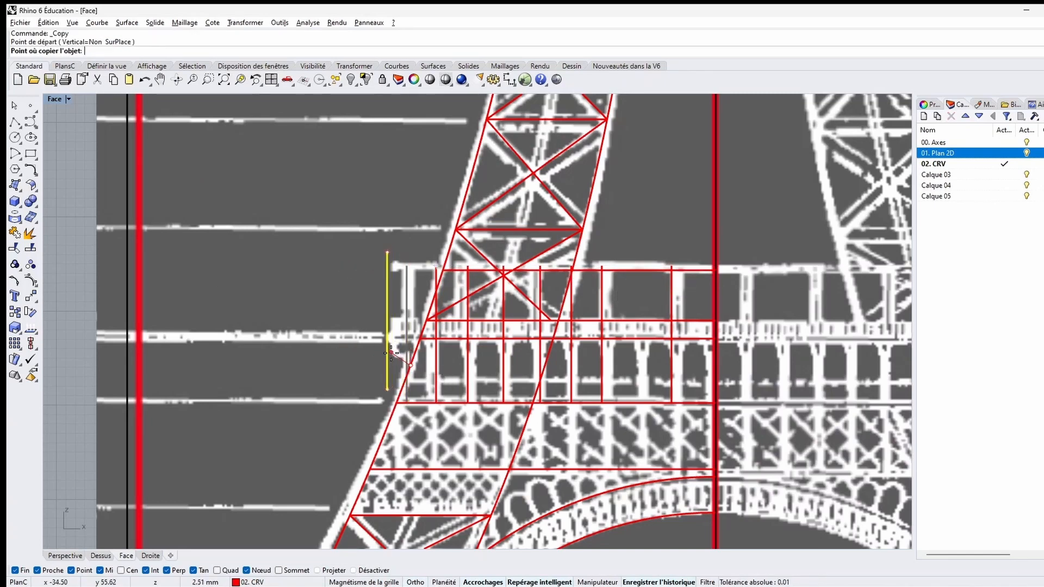
key(Escape)
Step: Draw the first platform's overhanging outline from the lower part of the outermost post, outward, up to the railing and in to the outer leg curve
click(15, 122)
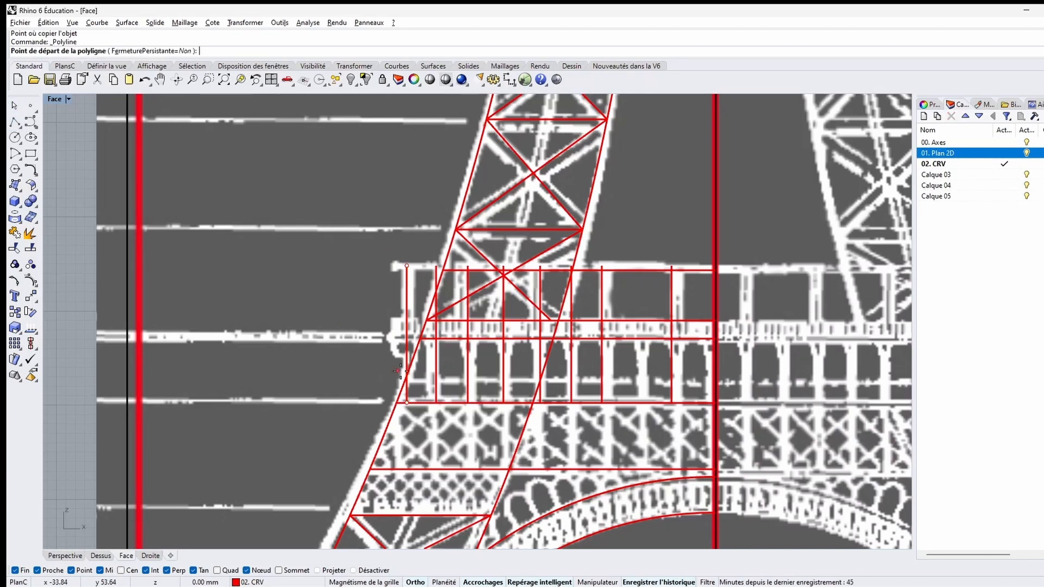
click(407, 375)
click(384, 344)
click(385, 266)
click(407, 266)
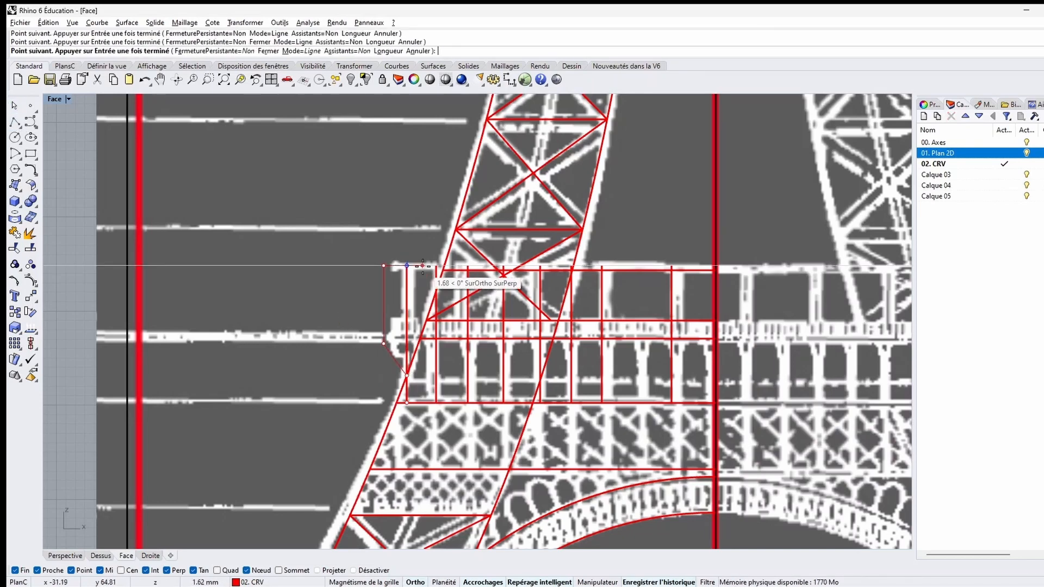
click(444, 269)
key(Return)
Step: Draw the second platform's overhanging outline as a polyline from the outer leg curve above the lattice band, outward, up and back to the platform strut
scroll(472, 272, down, 8)
right_drag(472, 206, 472, 516)
scroll(533, 375, up, 12)
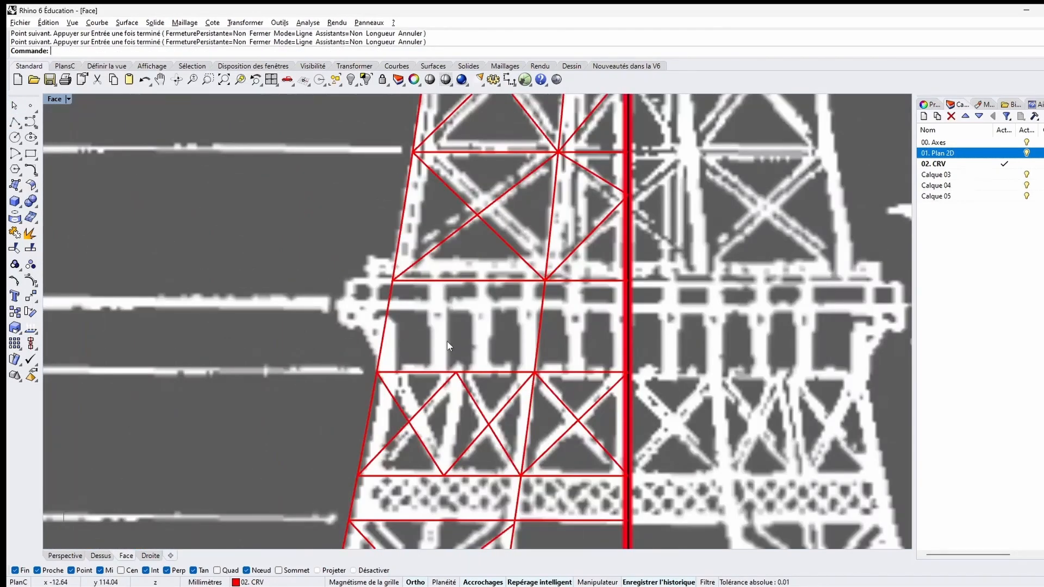
key(Return)
click(377, 373)
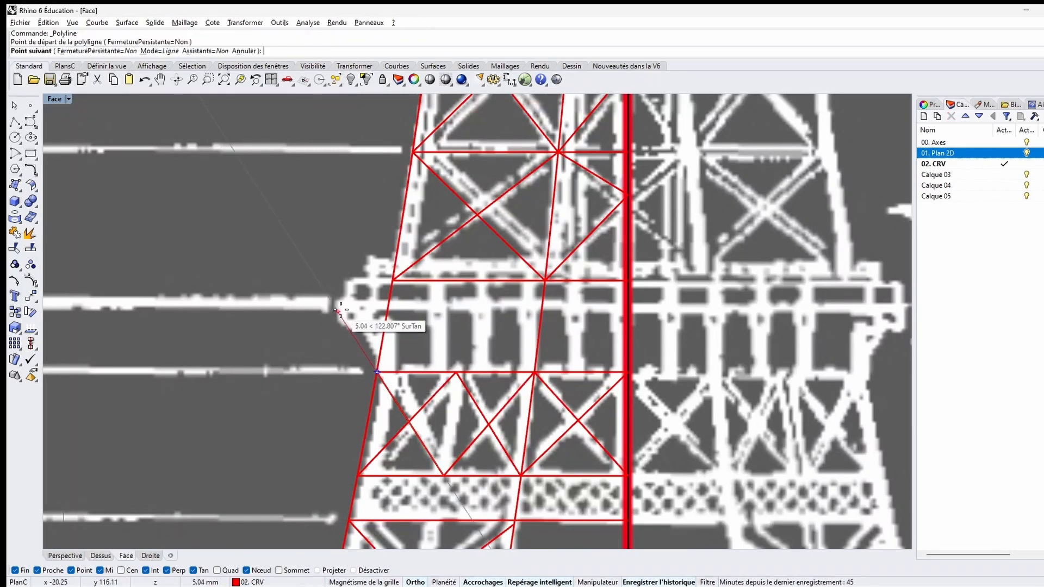
click(338, 313)
click(339, 278)
click(392, 281)
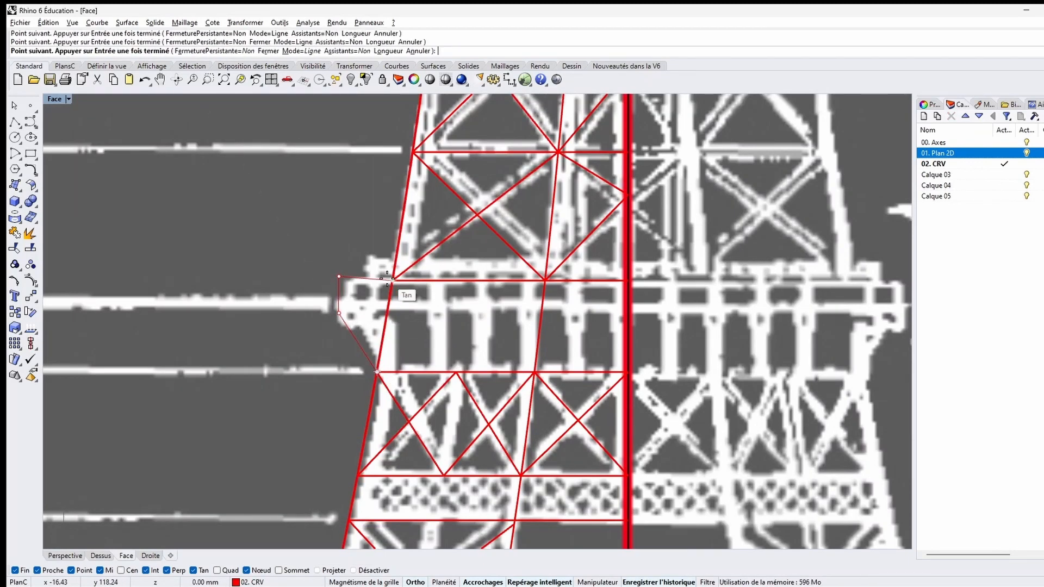
key(Return)
Step: Draw a vertical post line inside the second platform, from the strut above the lattice band up to the platform strut
key(Return)
click(441, 373)
click(440, 281)
key(Return)
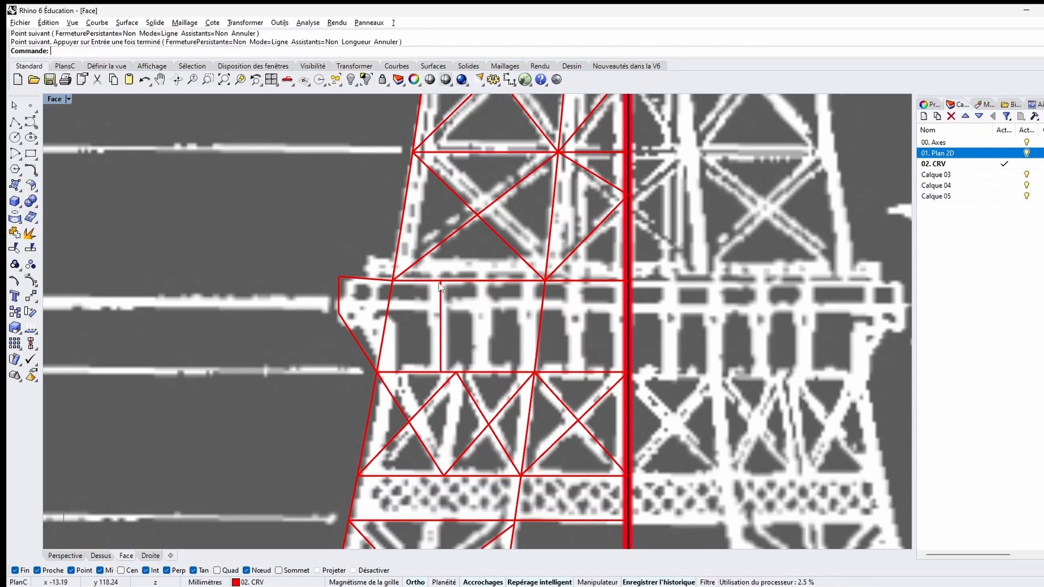
Step: Copy the second platform's vertical post horizontally to three more positions toward the central axis, matching the posts on the plan
click(440, 293)
click(244, 22)
click(246, 47)
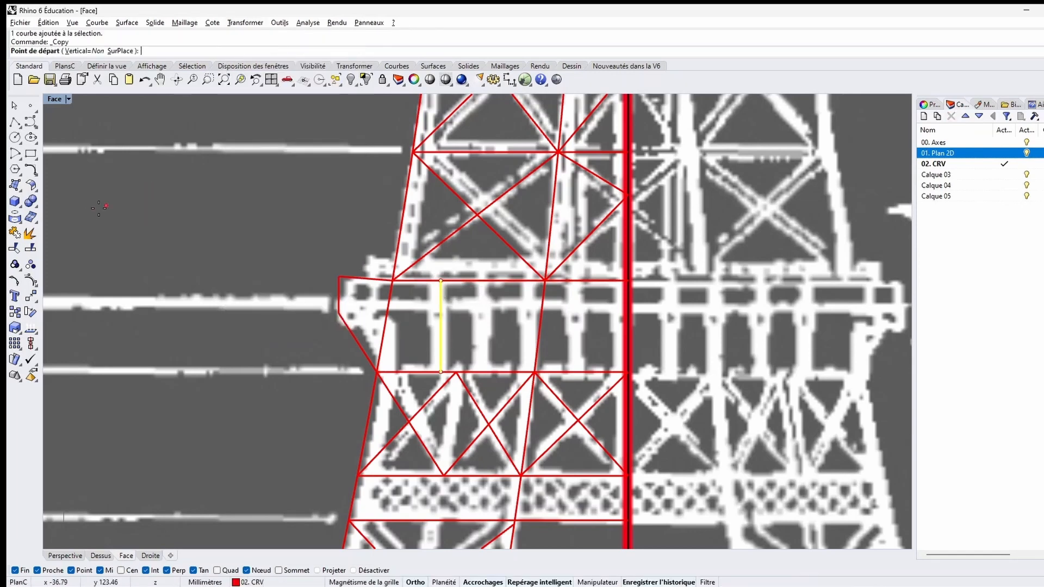
click(93, 209)
click(135, 210)
click(180, 209)
click(224, 210)
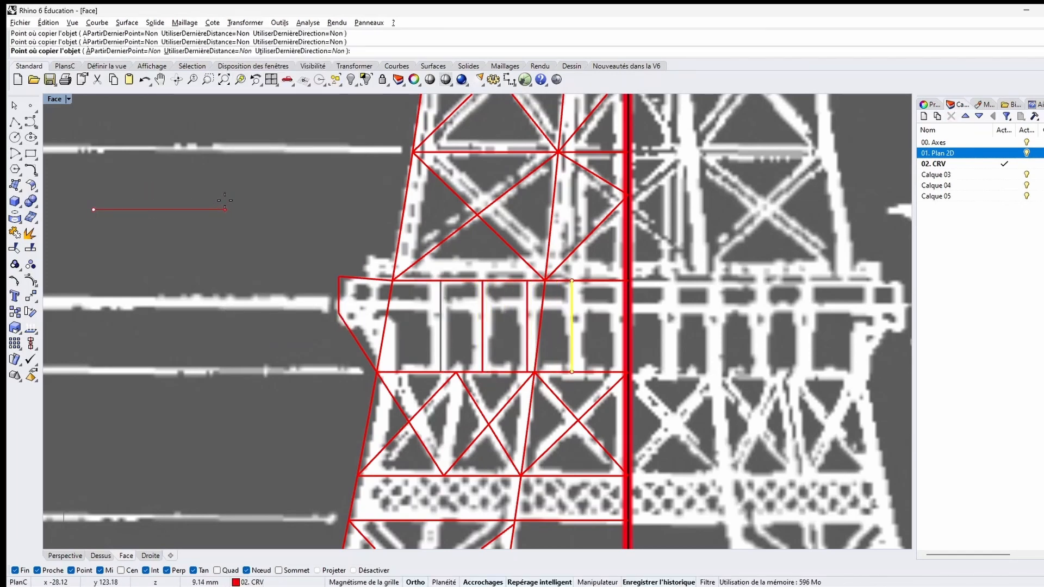
key(Return)
Step: Draw the third platform's outline as a polyline from the outer end of the topmost lattice strut, outward, up and in to the central axis
scroll(207, 204, down, 10)
right_drag(210, 273, 306, 263)
scroll(363, 348, up, 3)
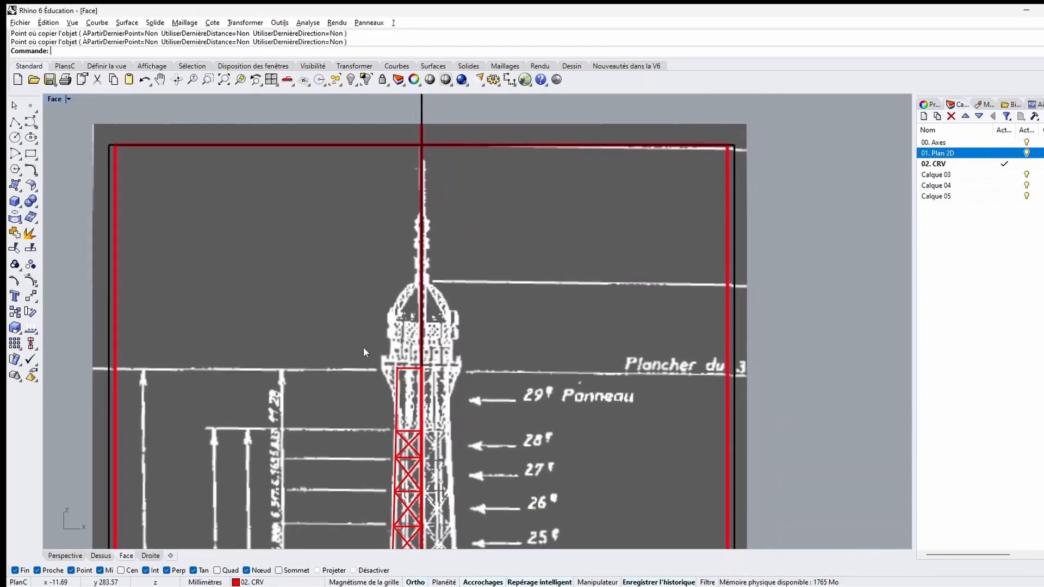
click(14, 122)
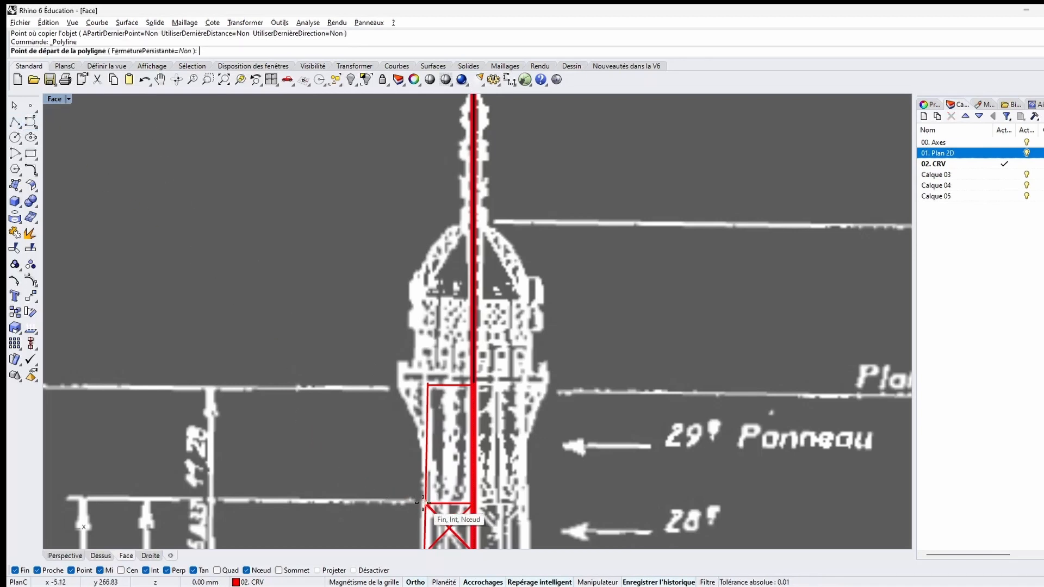
click(426, 503)
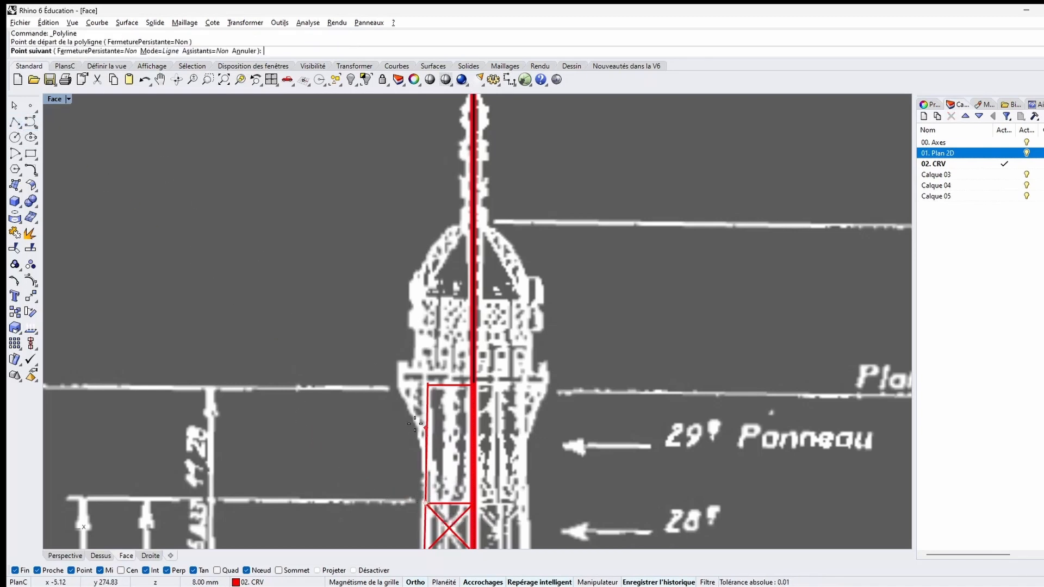
click(401, 390)
click(400, 365)
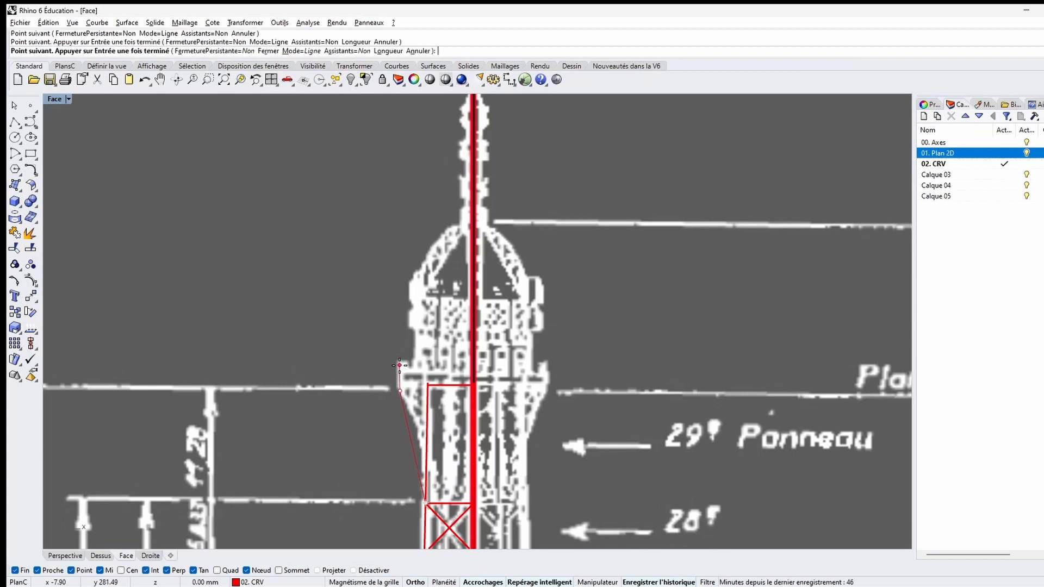
click(474, 367)
key(Return)
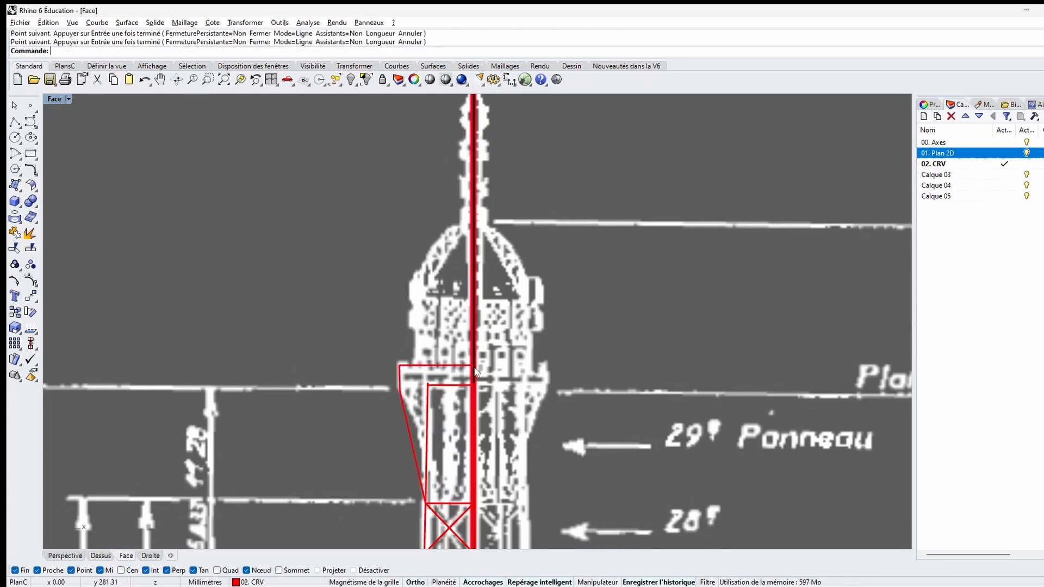
Step: Draw the summit cabin's outline from the third platform's upper edge, up about 7 mm and in about 6 mm to the central axis
key(Return)
click(419, 366)
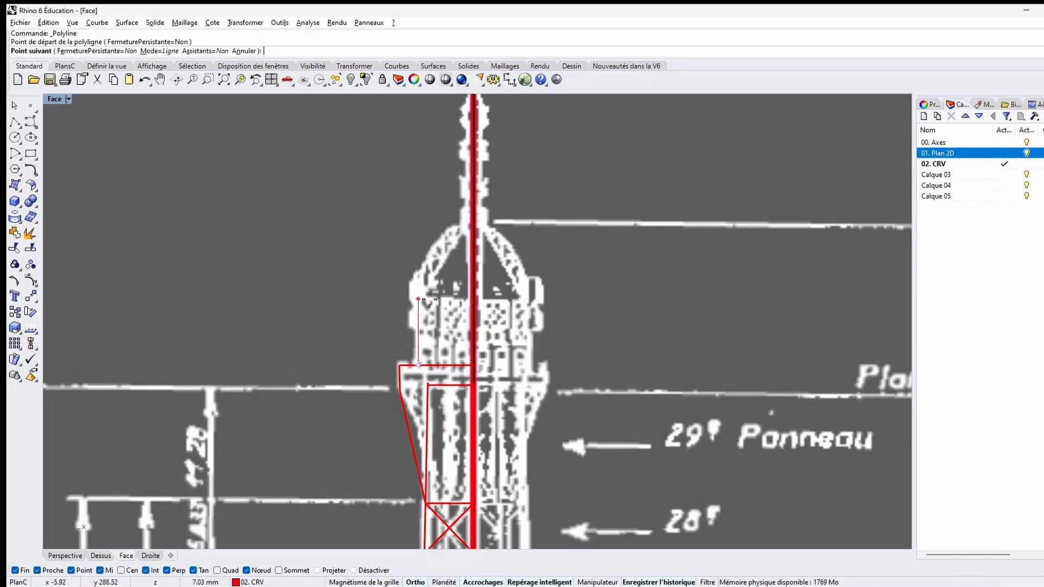
click(430, 298)
click(466, 297)
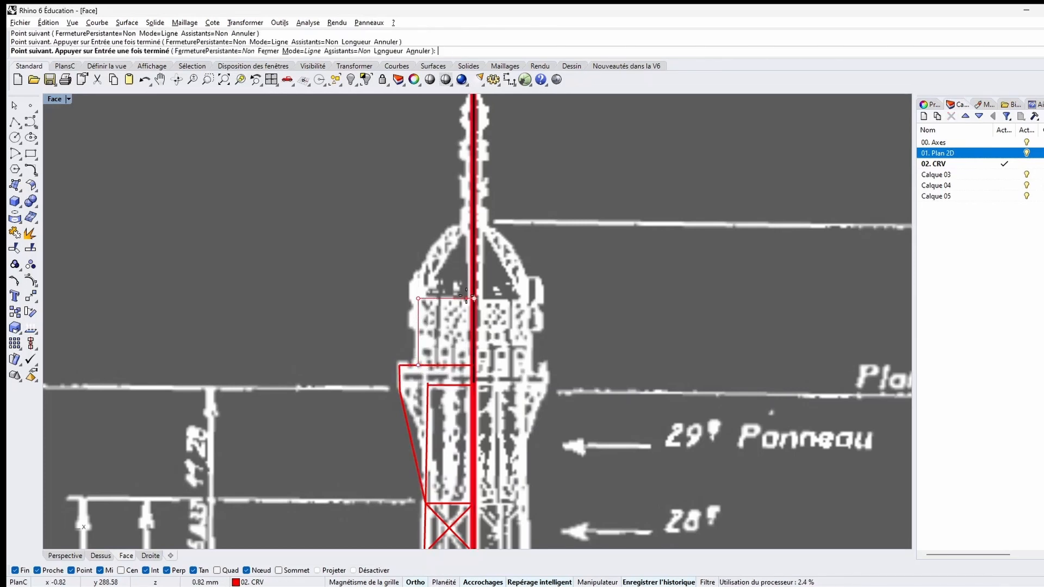
key(Return)
Step: Draw the dome as a quarter arc centred where the cabin's upper edge meets the axis, from the cabin's outer corner up to the axis
right_drag(439, 303, 420, 426)
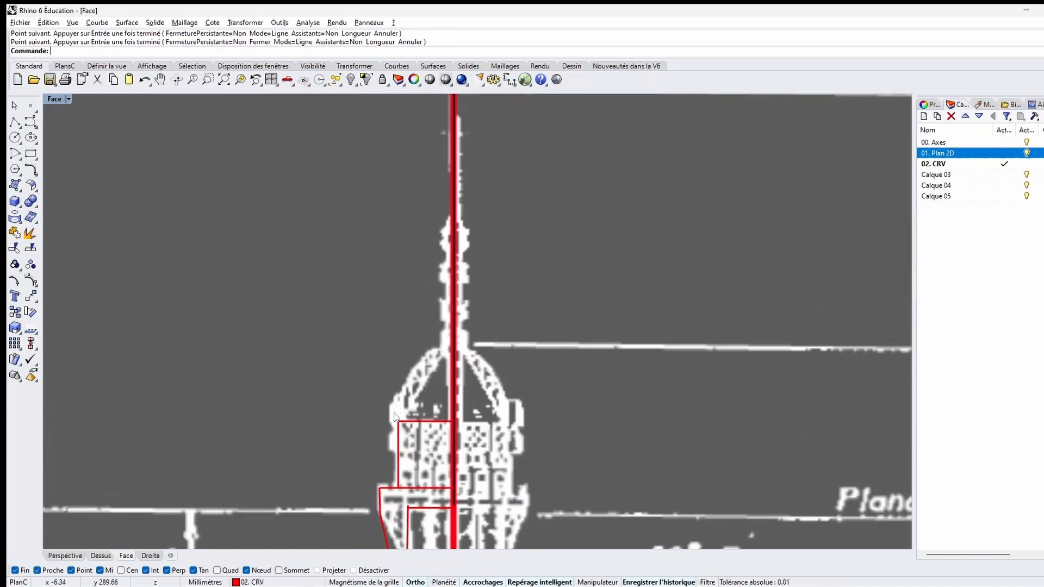
scroll(400, 411, up, 5)
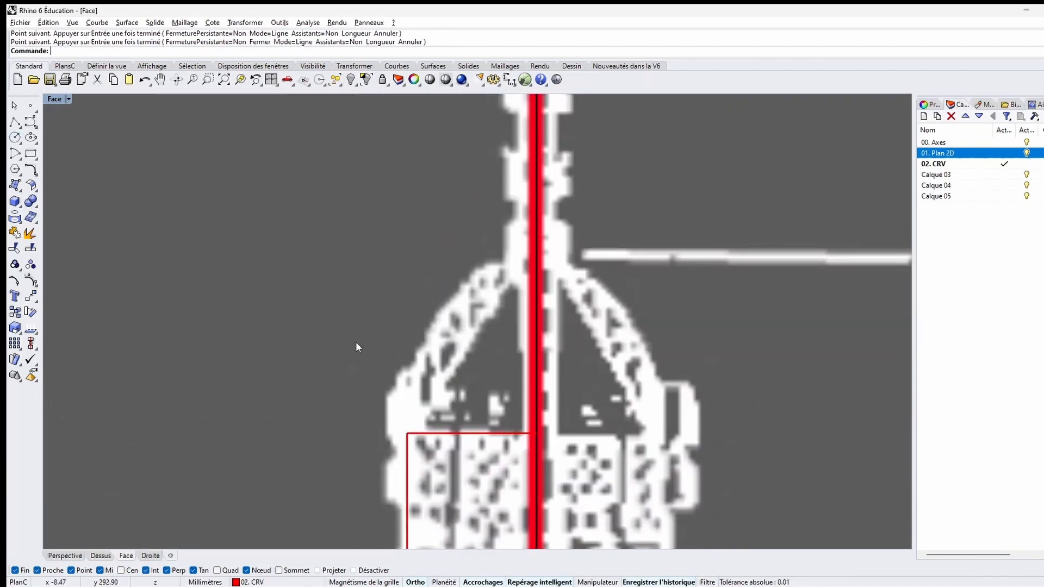
click(12, 155)
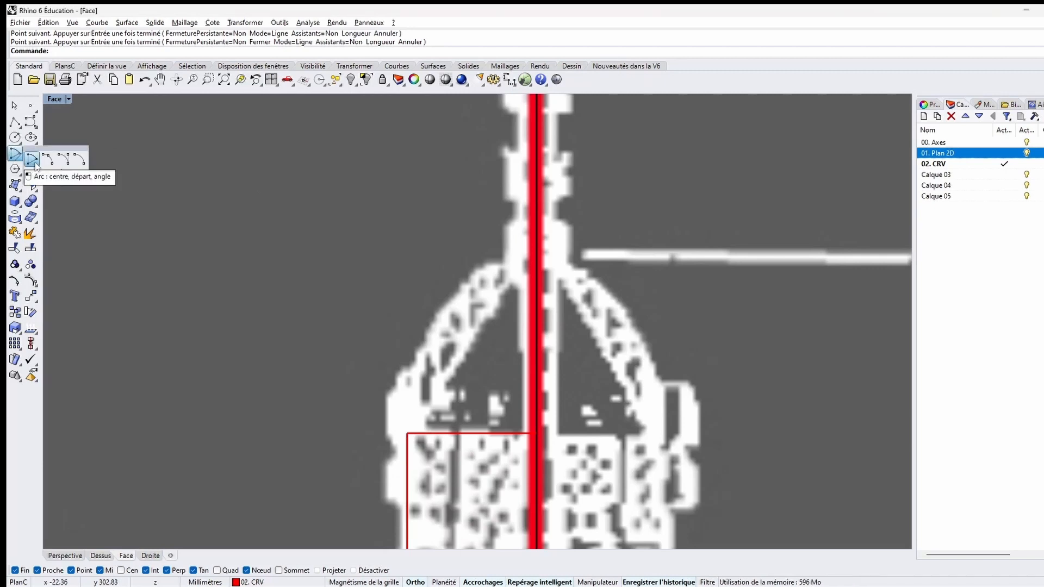
click(33, 162)
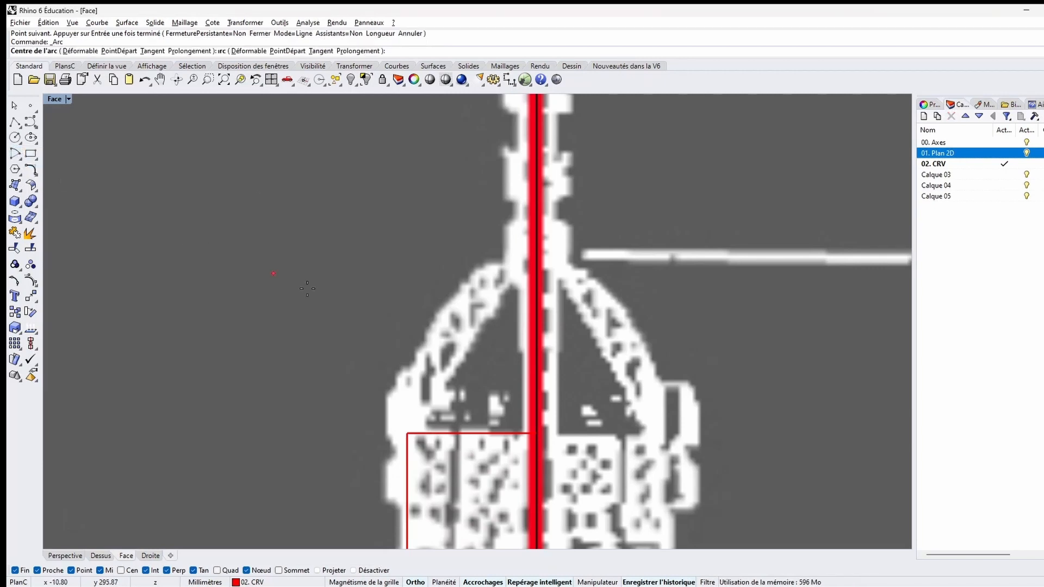
click(538, 434)
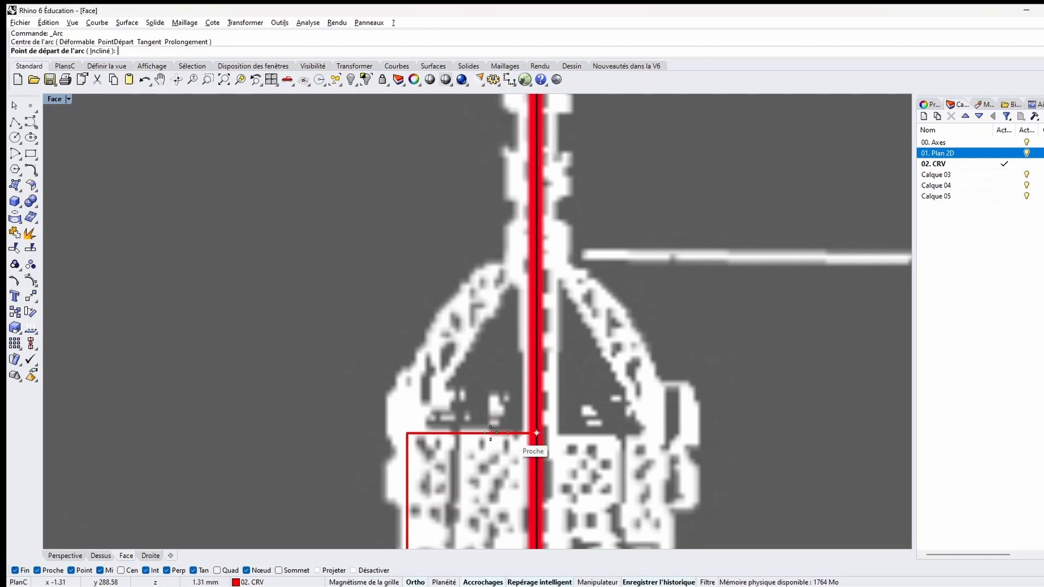
click(407, 433)
click(525, 296)
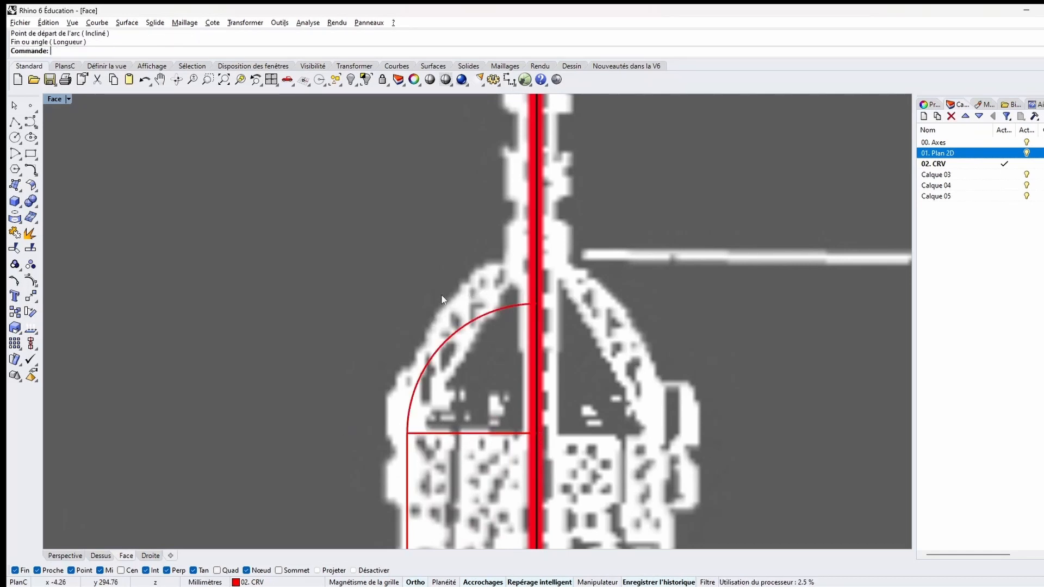
Step: Draw the spire's edge as a slanted line from the dome arc up to the intersection of the axis and the frame's upper edge
scroll(373, 338, down, 8)
right_drag(380, 362, 377, 380)
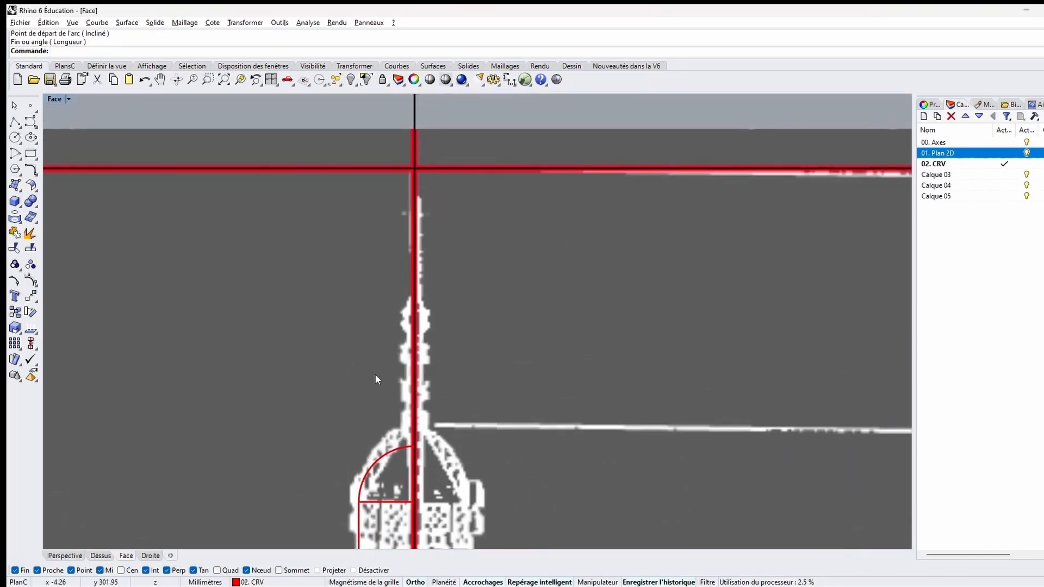
click(14, 122)
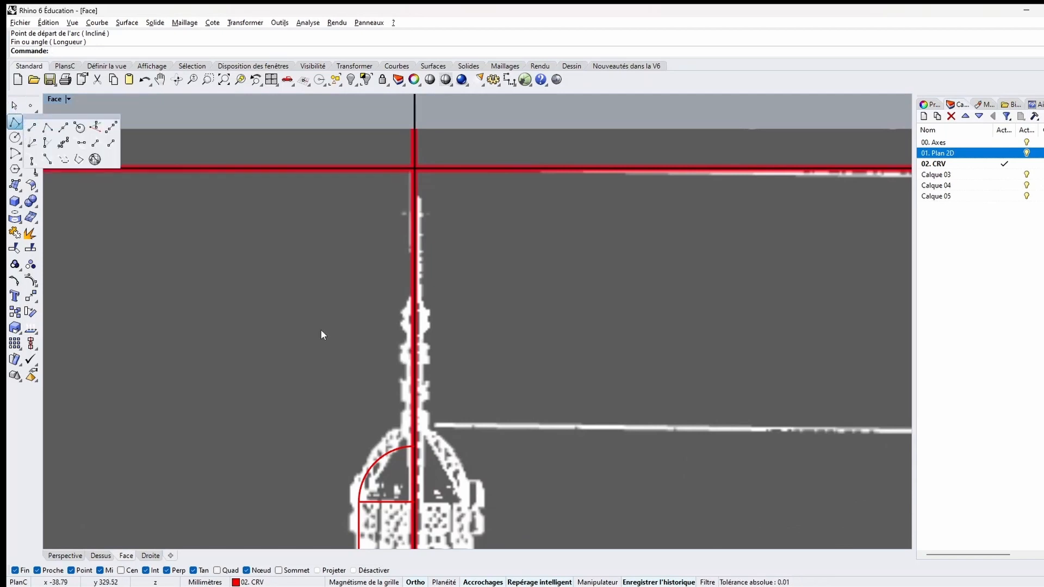
click(15, 123)
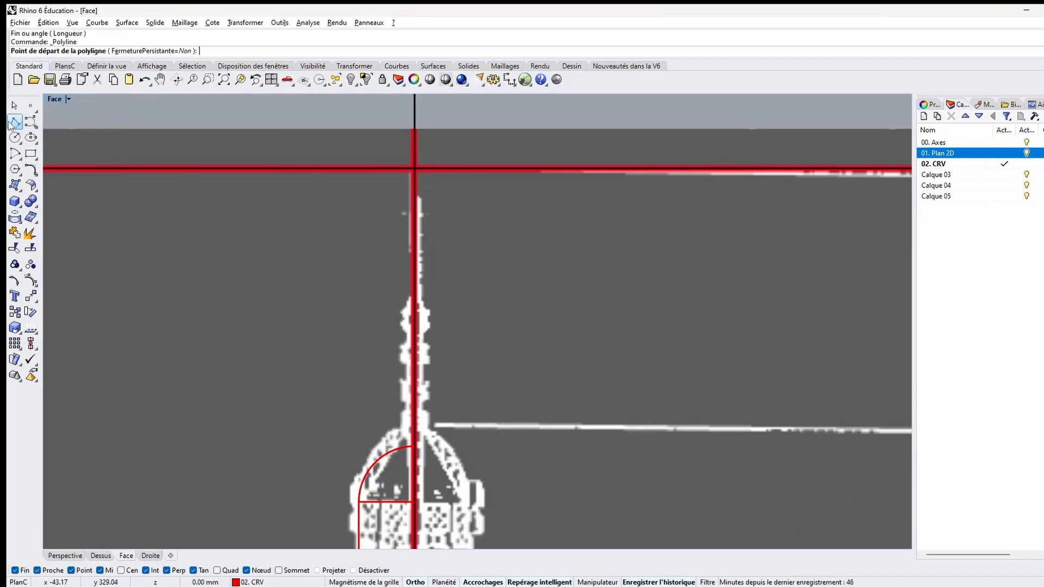
click(399, 449)
click(415, 168)
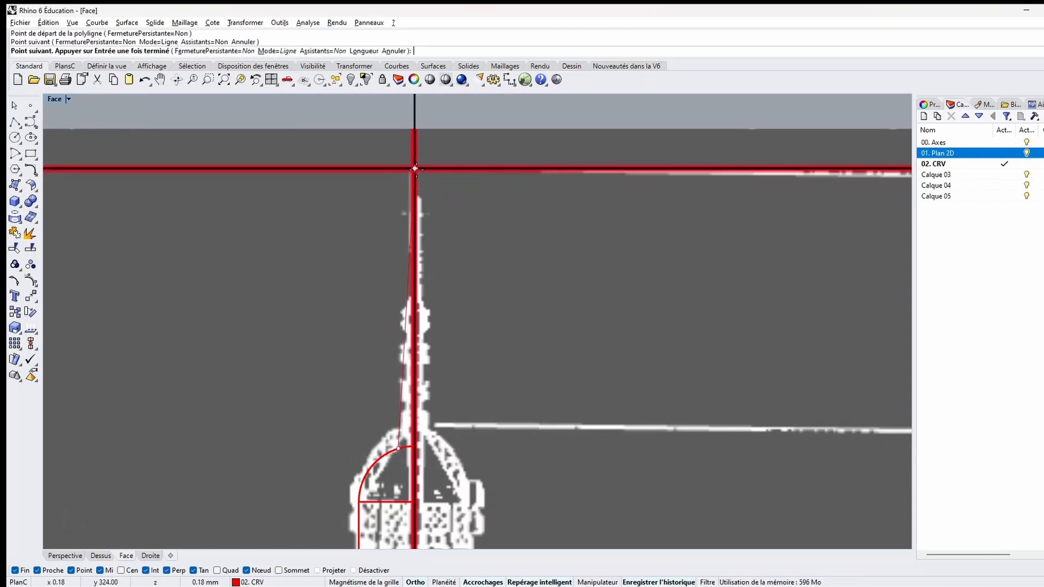
key(Return)
Step: Hide the 01. Plan 2D layer, and switch the 00. Axes layer off and back on to review the traced half tower
scroll(310, 340, down, 8)
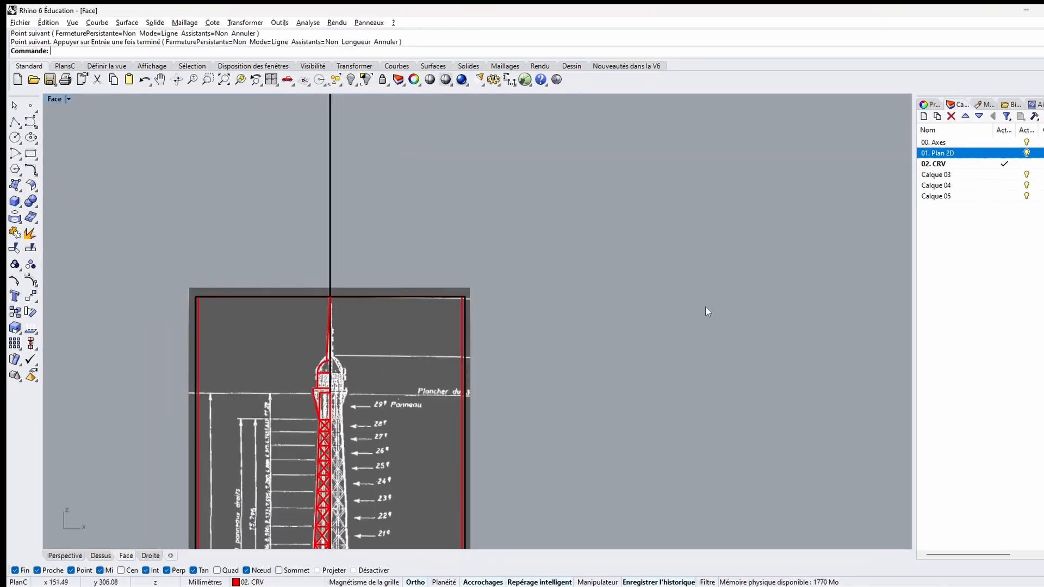
click(1027, 153)
click(1027, 142)
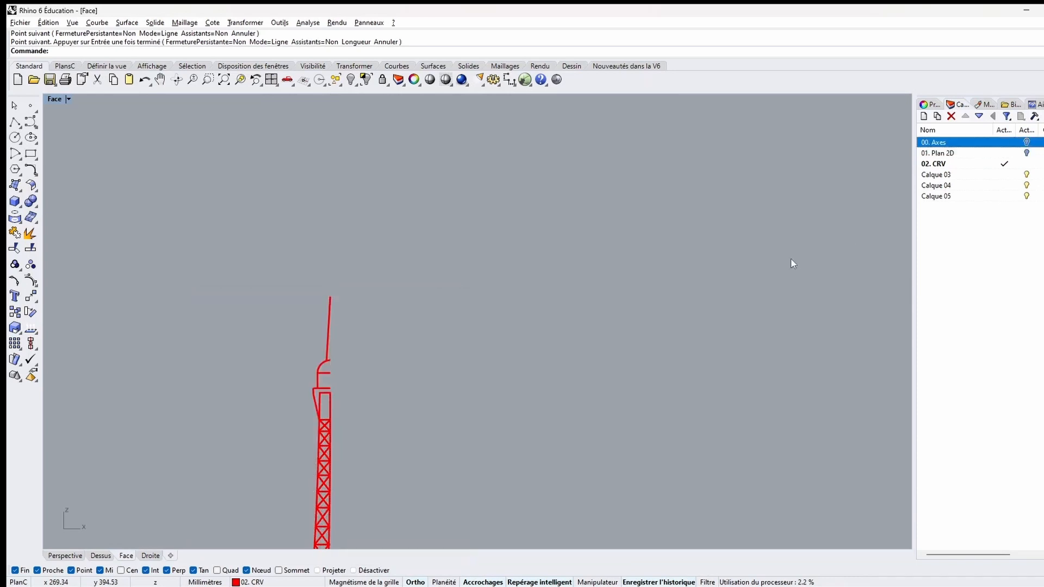
scroll(791, 264, down, 3)
right_drag(657, 332, 617, 219)
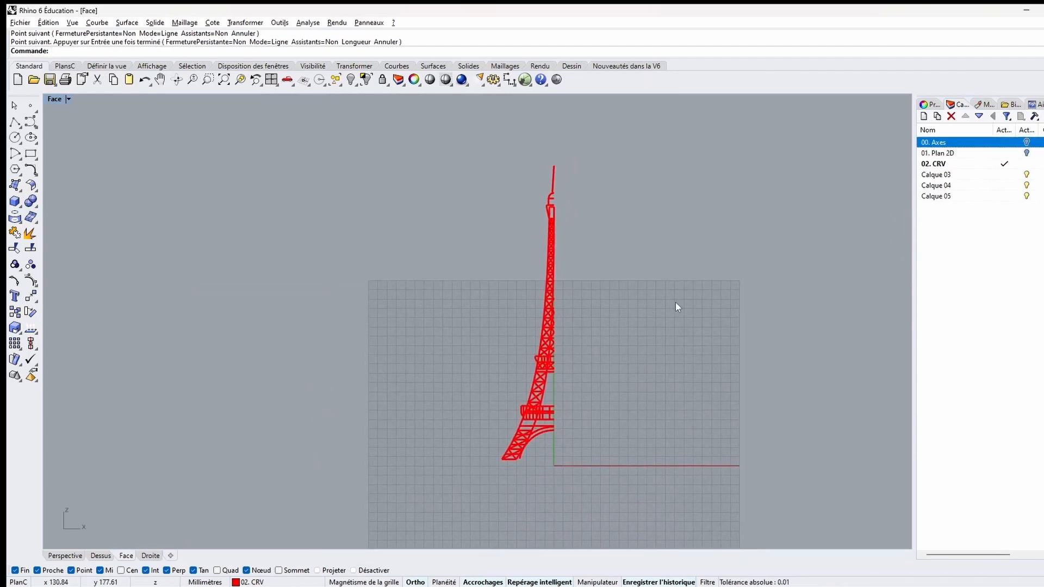
click(1027, 142)
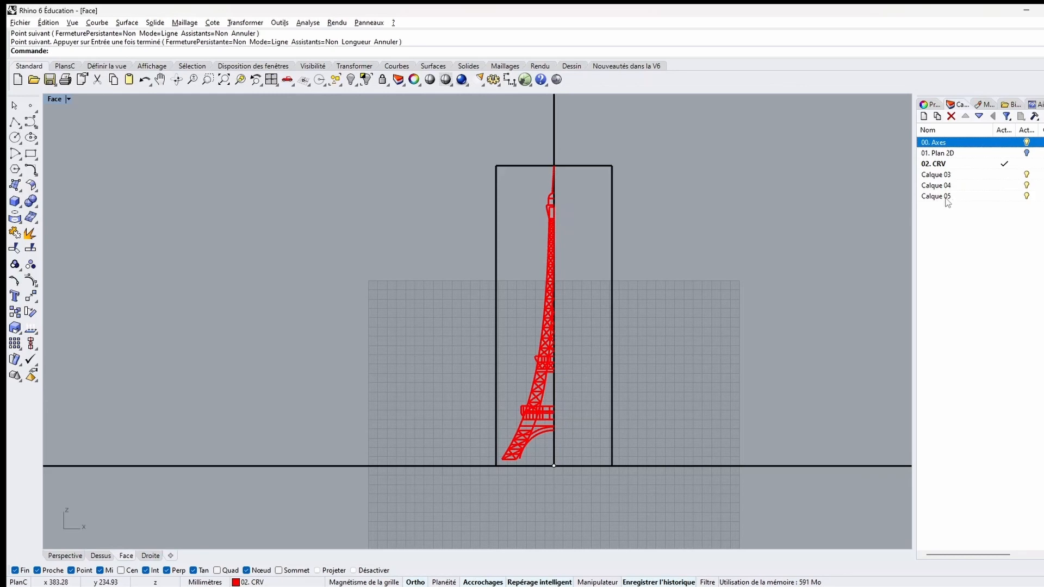
Step: Mirror all curves on the 02. CRV layer across the vertical central axis, keeping the originals
right_click(934, 165)
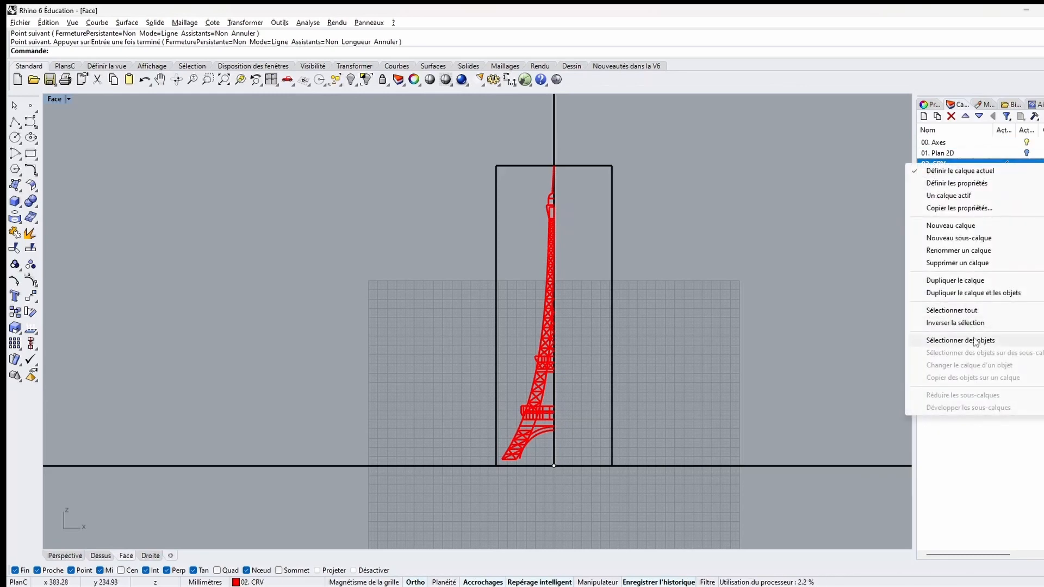
click(961, 341)
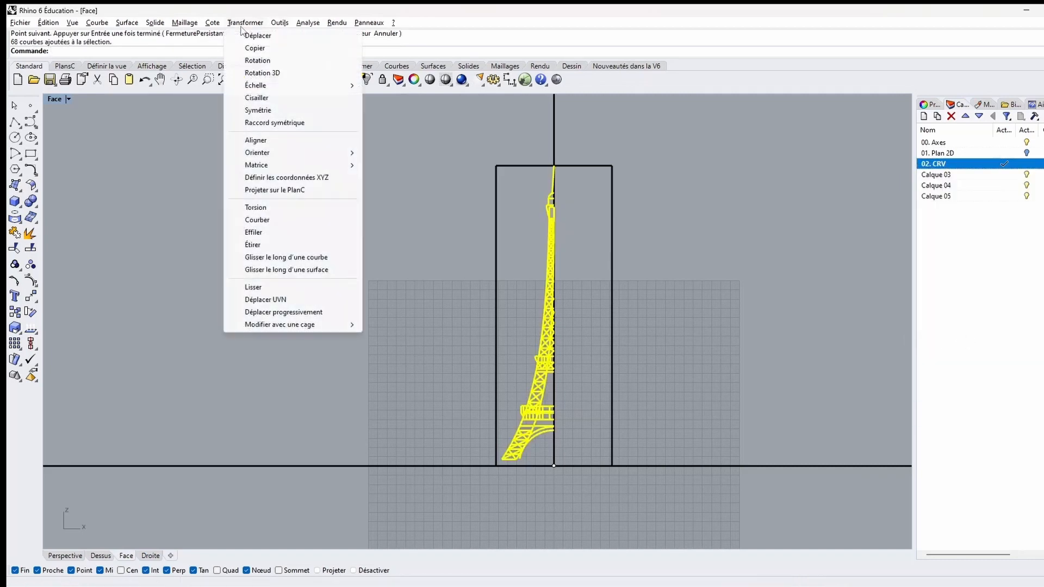
click(258, 110)
click(553, 116)
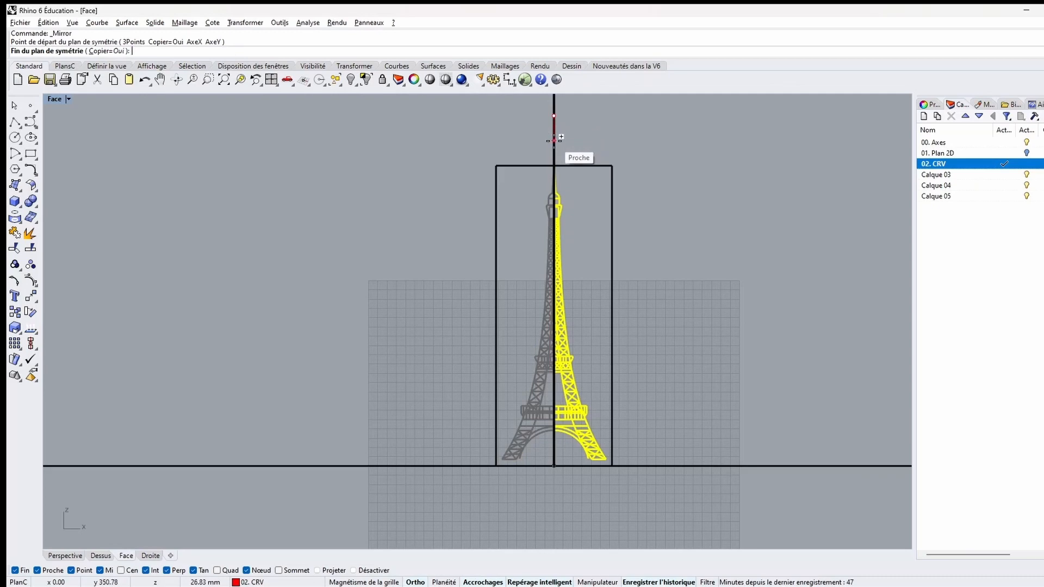
click(554, 141)
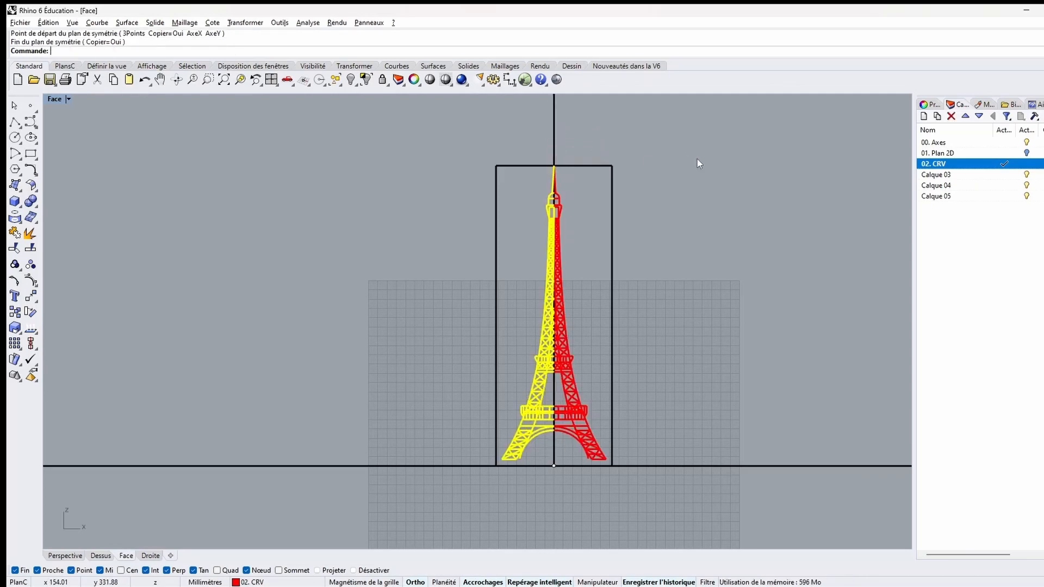
key(Escape)
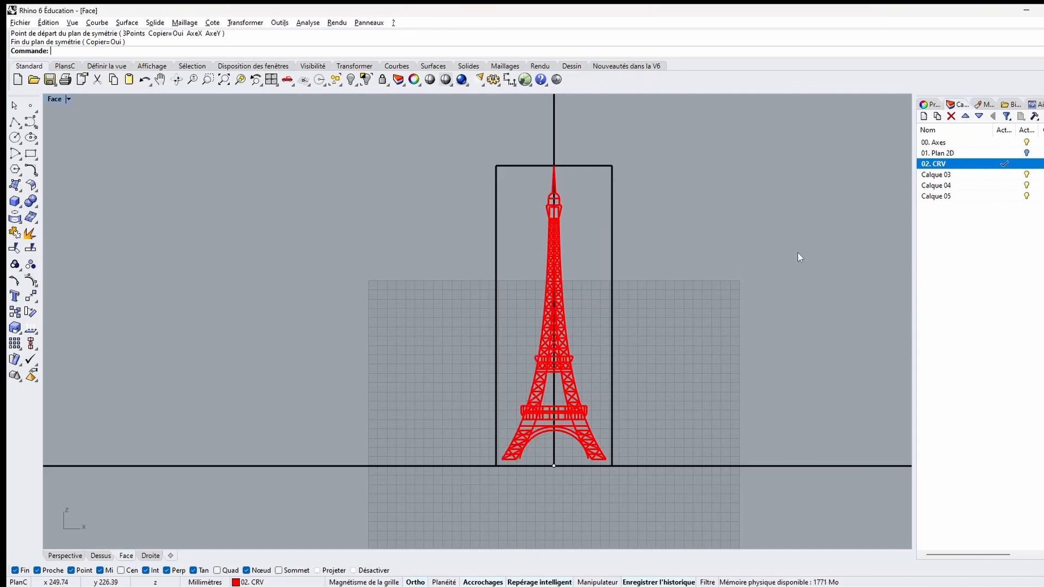
Step: Make layer Calque 03 current and rename it 03. CRV 3D*
double_click(938, 175)
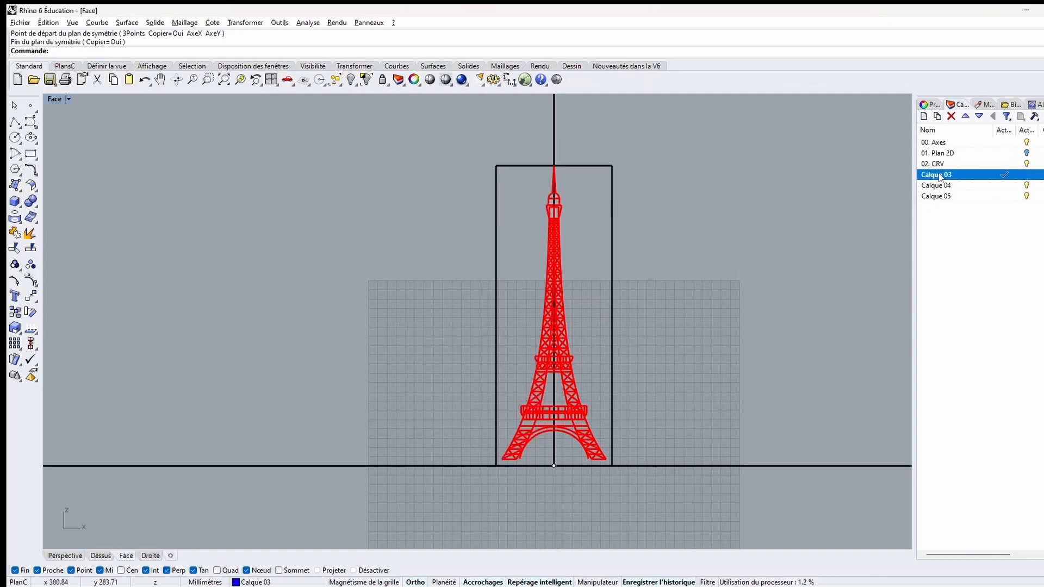
click(939, 175)
text(03)
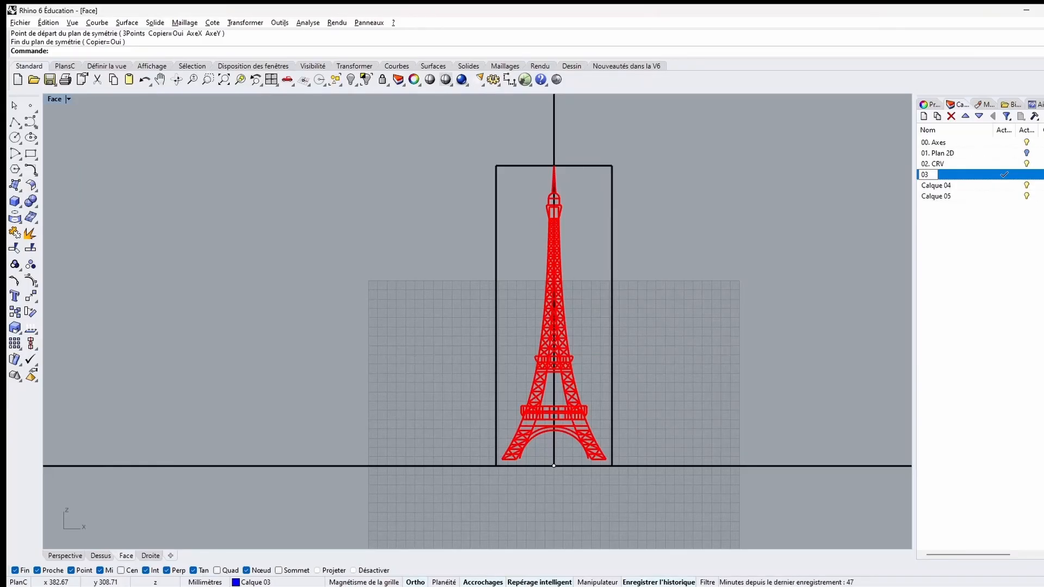
text(. CEV 3SD)
key(BackSpace)
key(BackSpace)
key(BackSpace)
key(BackSpace)
key(BackSpace)
key(BackSpace)
text(RV 3D*)
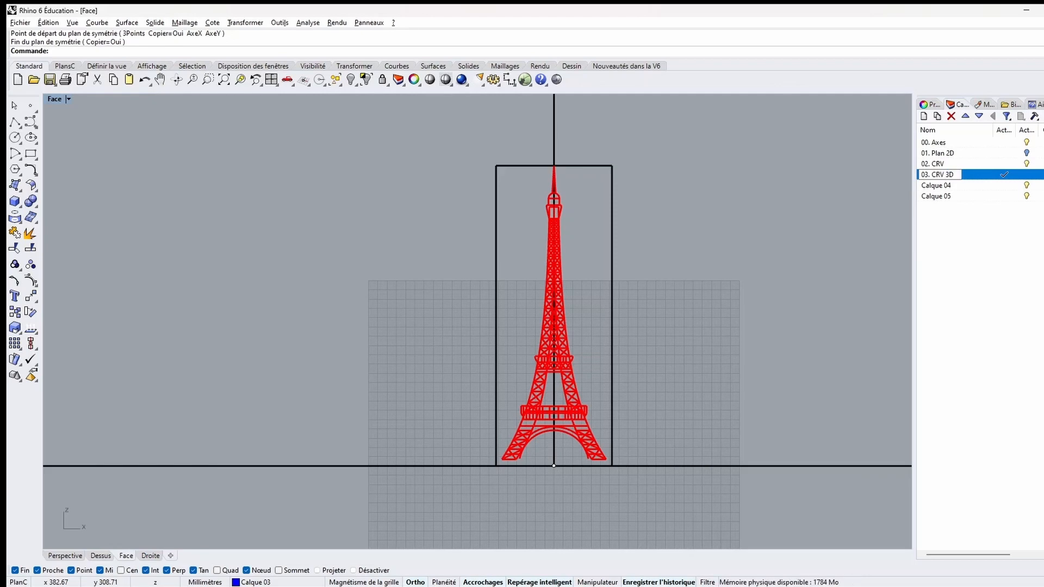
key(Return)
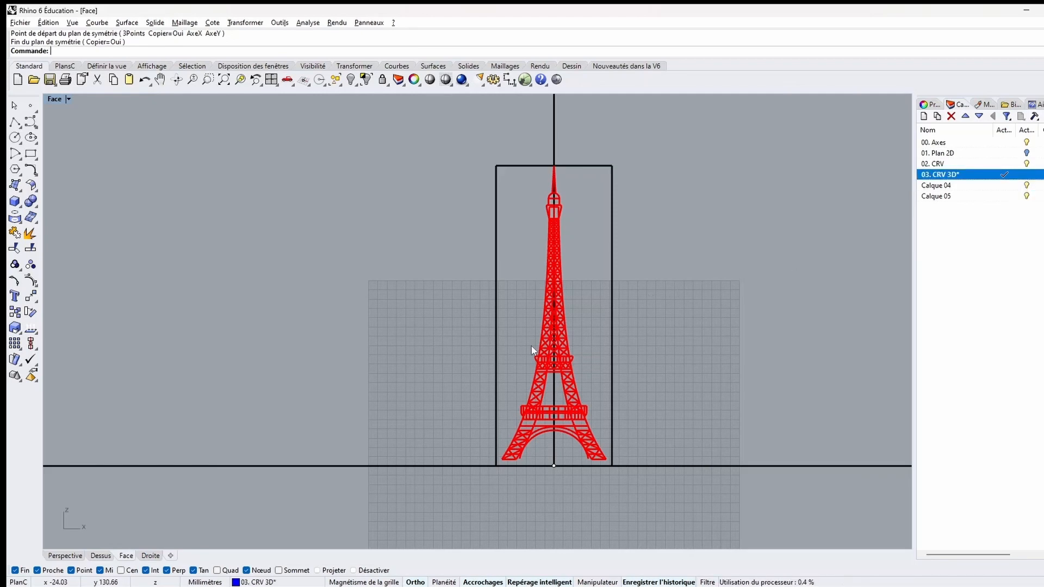
Step: Inspect the mirrored tower's lower part in the Face view and return to the four-viewport layout
scroll(503, 413, up, 4)
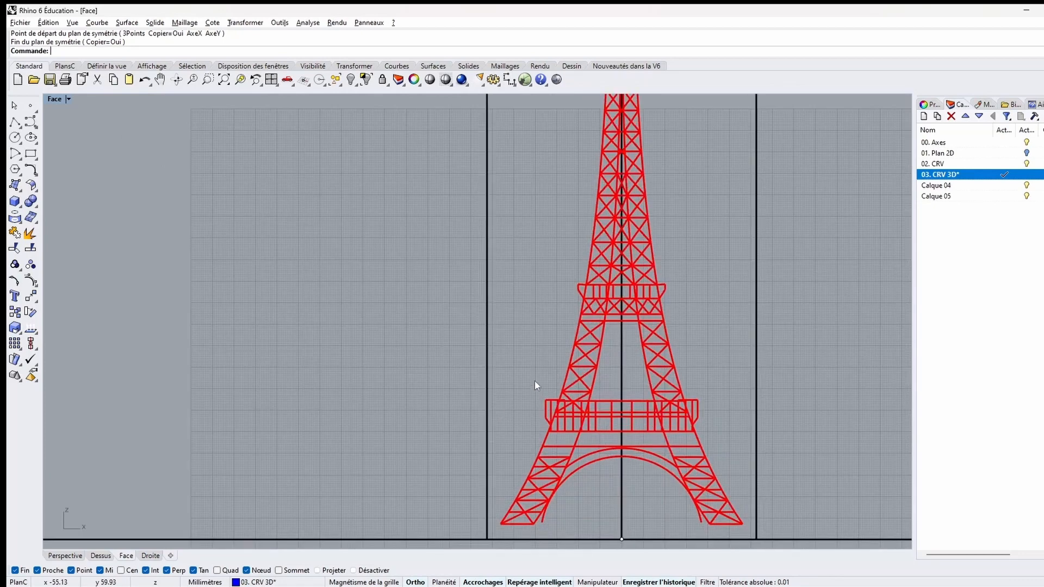
right_drag(338, 347, 143, 275)
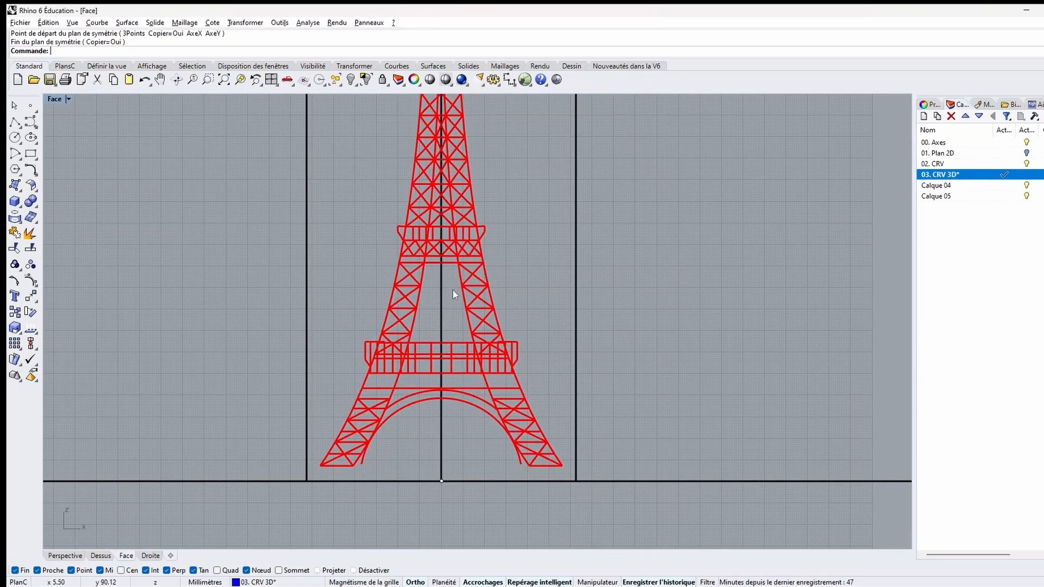
scroll(452, 289, down, 4)
double_click(54, 98)
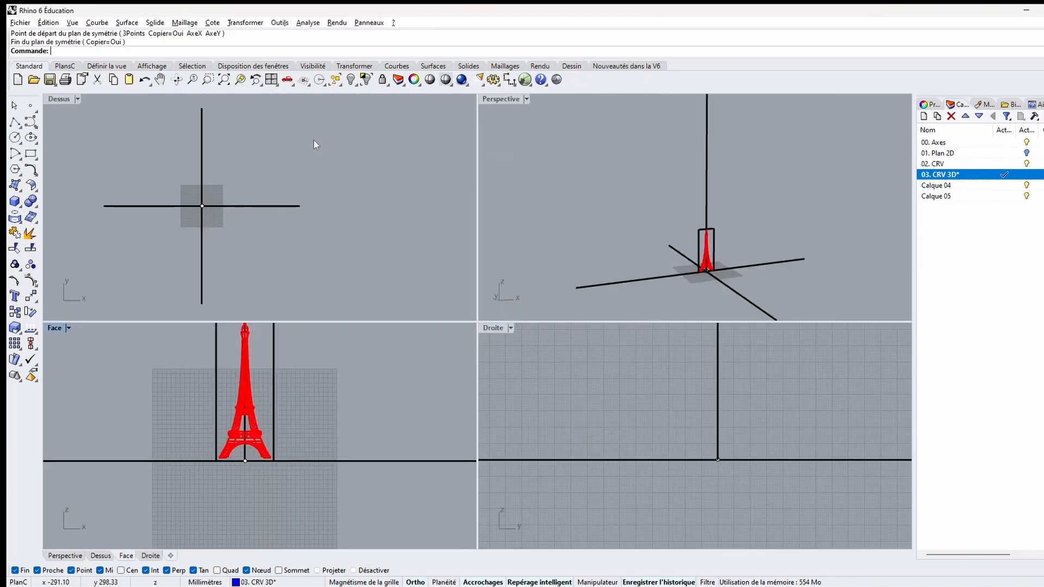
Step: Examine the mirrored tower and its left outer edge curve in the Perspective view and the enlarged Face view
right_drag(812, 236, 822, 232)
scroll(740, 251, up, 8)
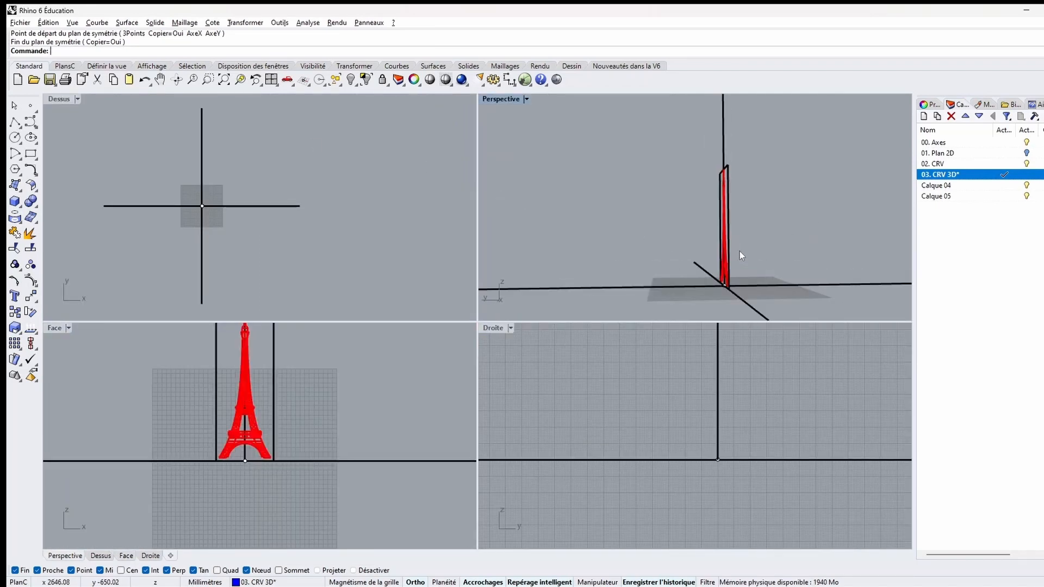
right_drag(754, 247, 745, 250)
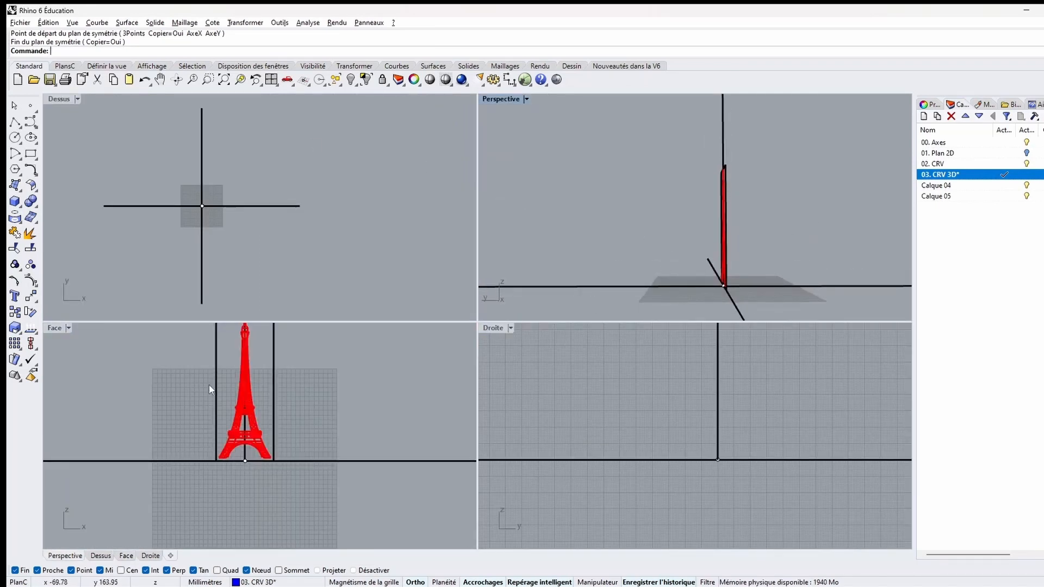
scroll(231, 416, up, 3)
click(241, 431)
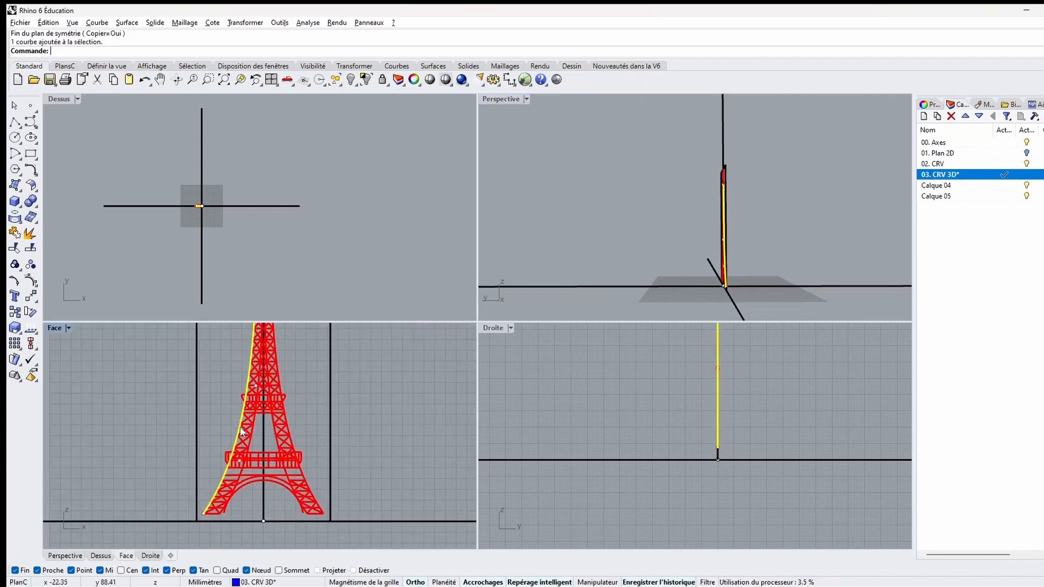
right_drag(666, 269, 642, 261)
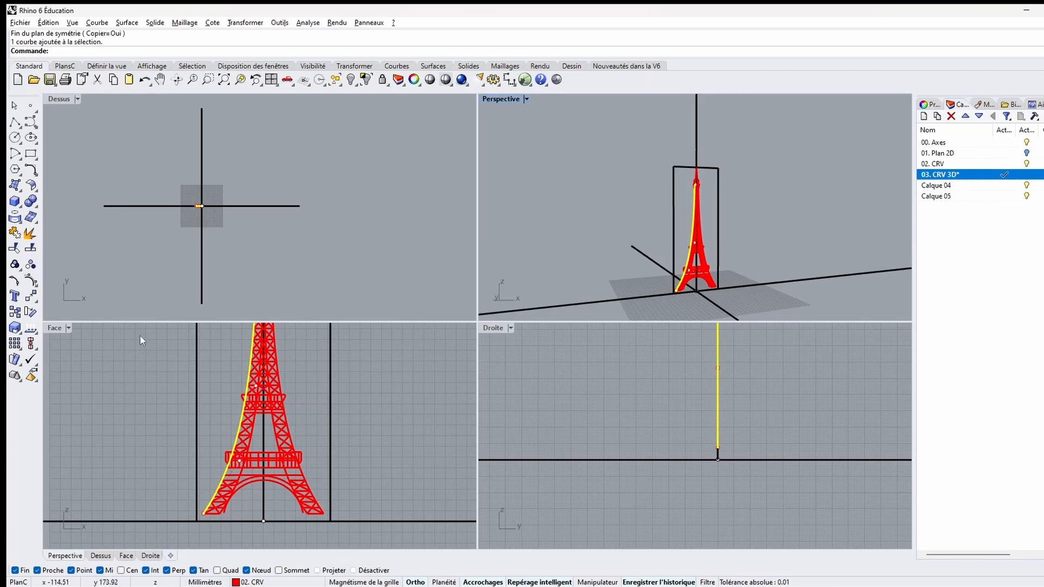
scroll(108, 376, down, 3)
right_drag(295, 393, 360, 461)
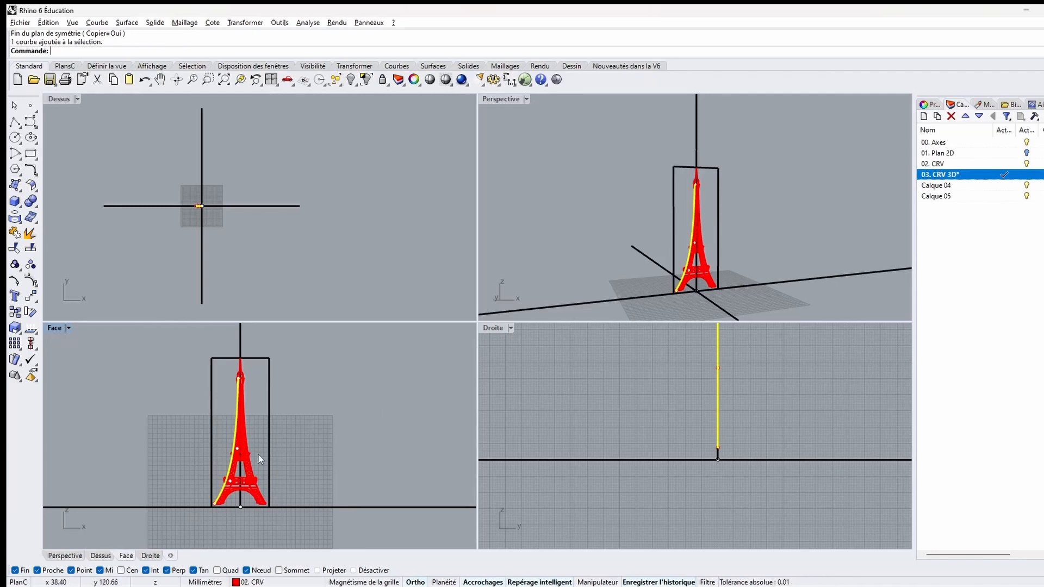
double_click(54, 328)
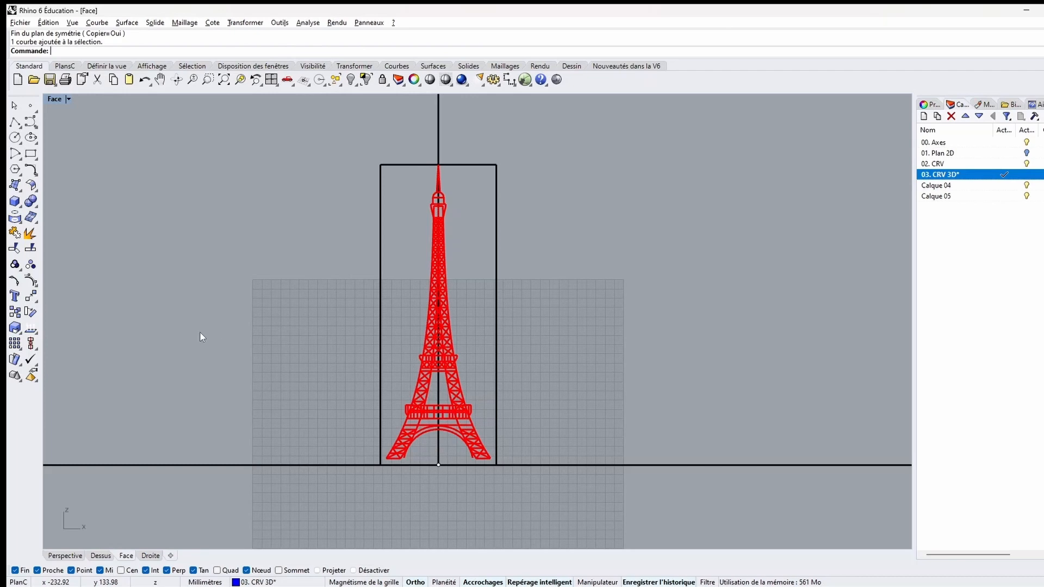
Step: Extrude the tower's left outer edge curve as an open surface about 249 mm to both sides, perpendicular to the elevation
click(398, 443)
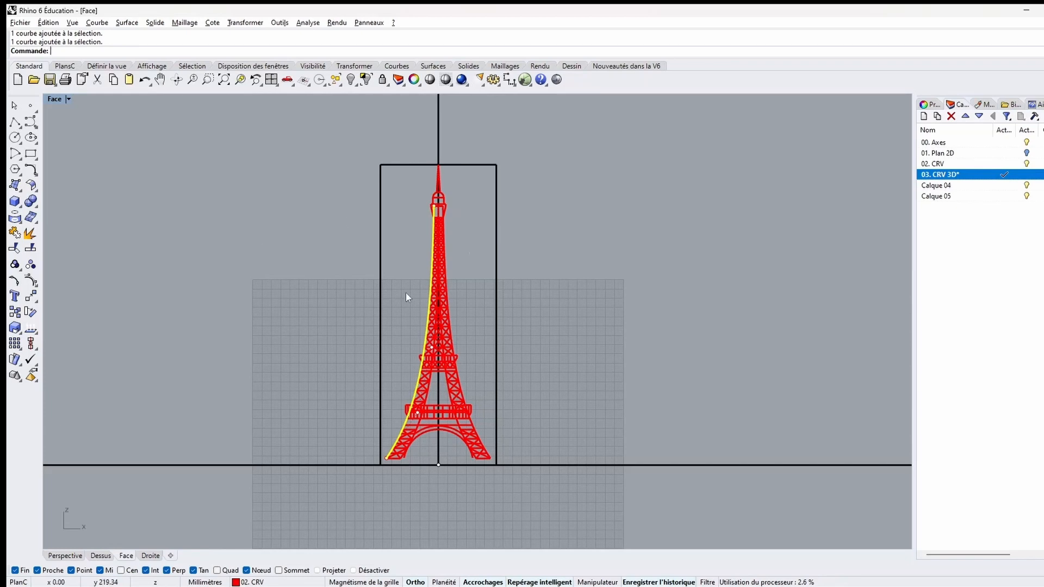
key(ctrl+m)
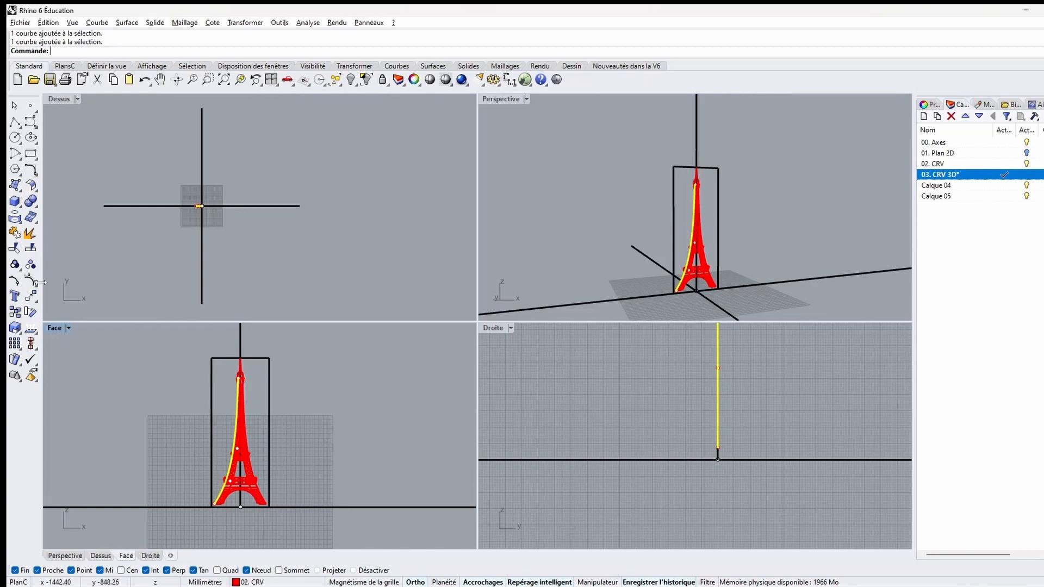
click(15, 185)
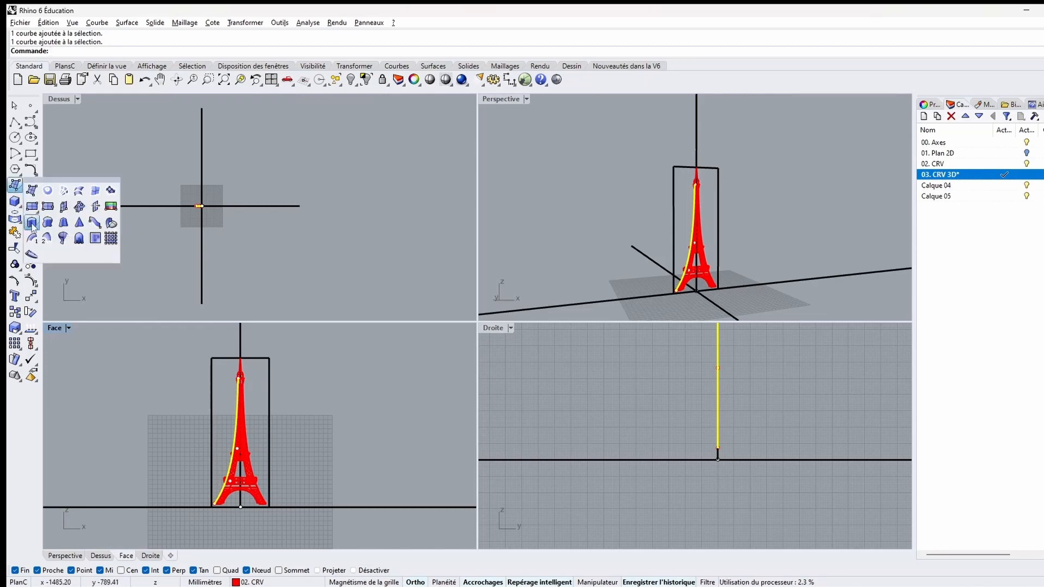
click(31, 206)
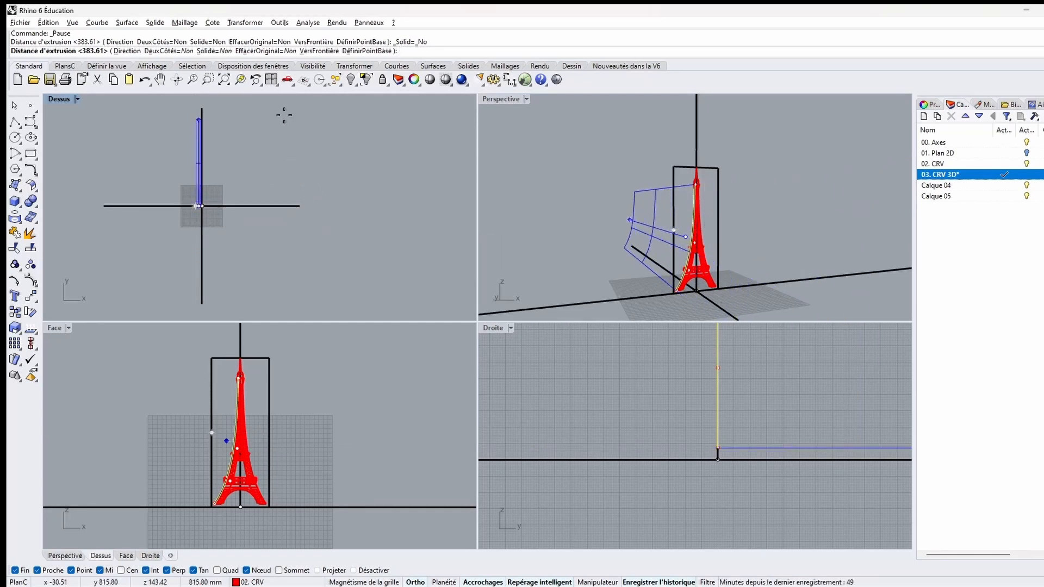
click(158, 51)
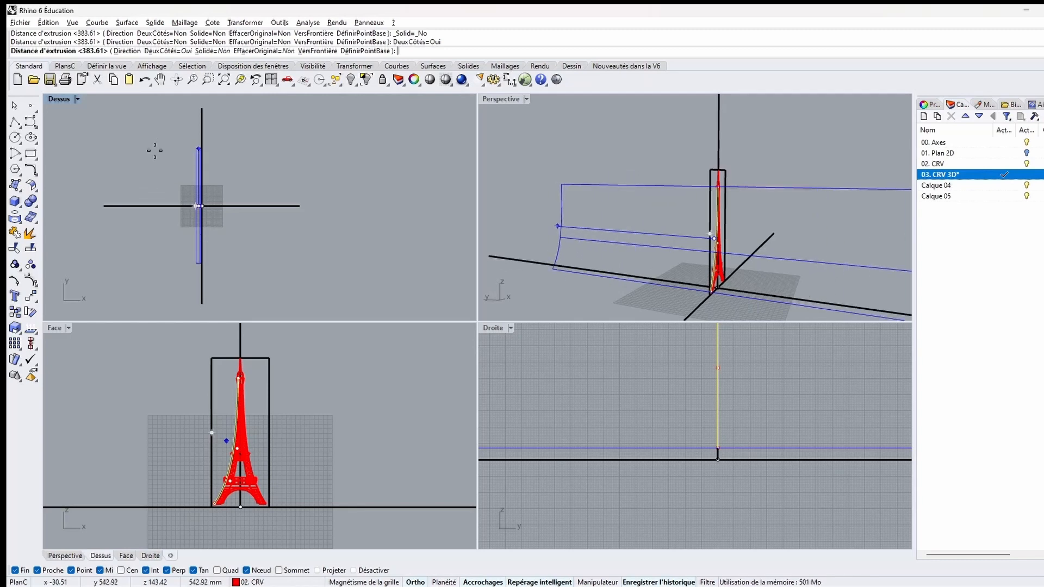
click(153, 181)
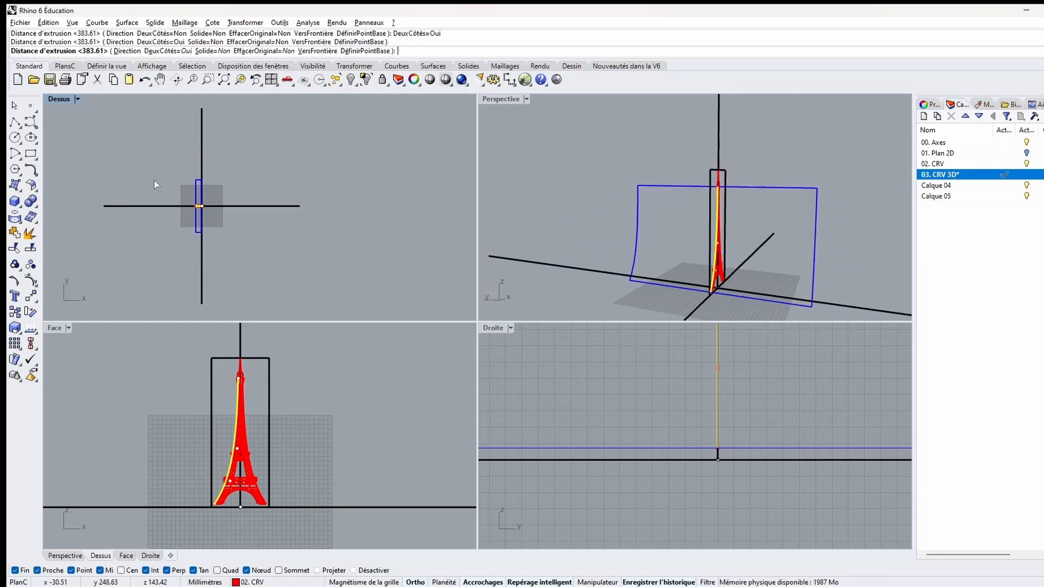
Step: Select the extruded surface and check it in Semi-transparent display in the Perspective view, returning to Filaire
click(667, 187)
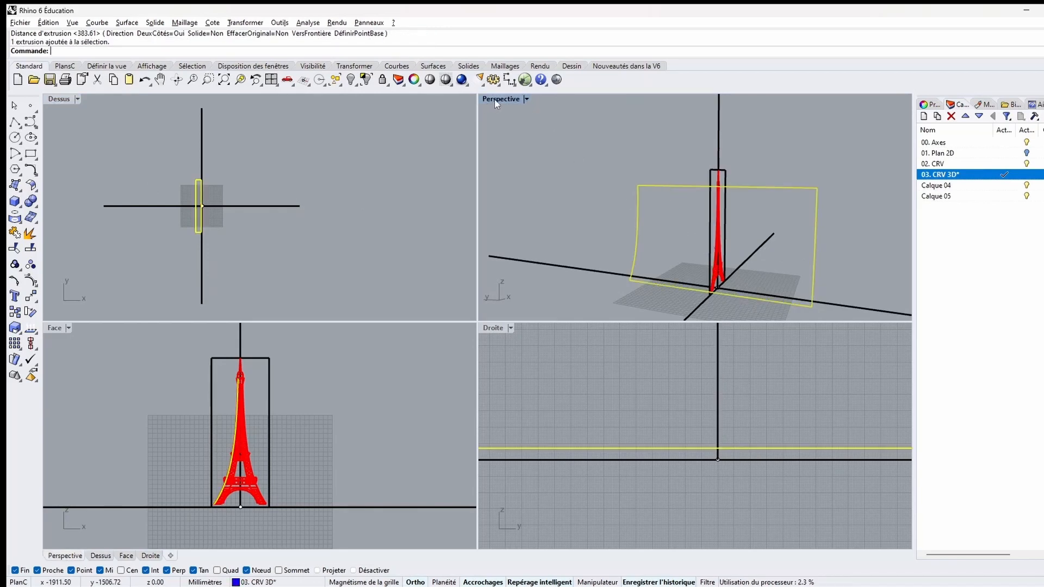
click(496, 103)
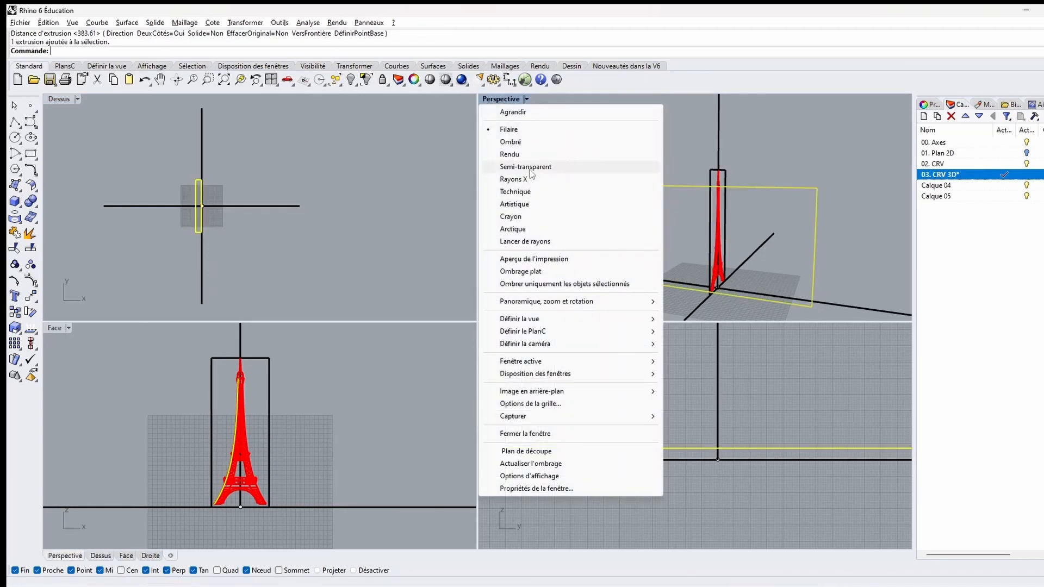
click(530, 169)
right_drag(764, 217, 749, 170)
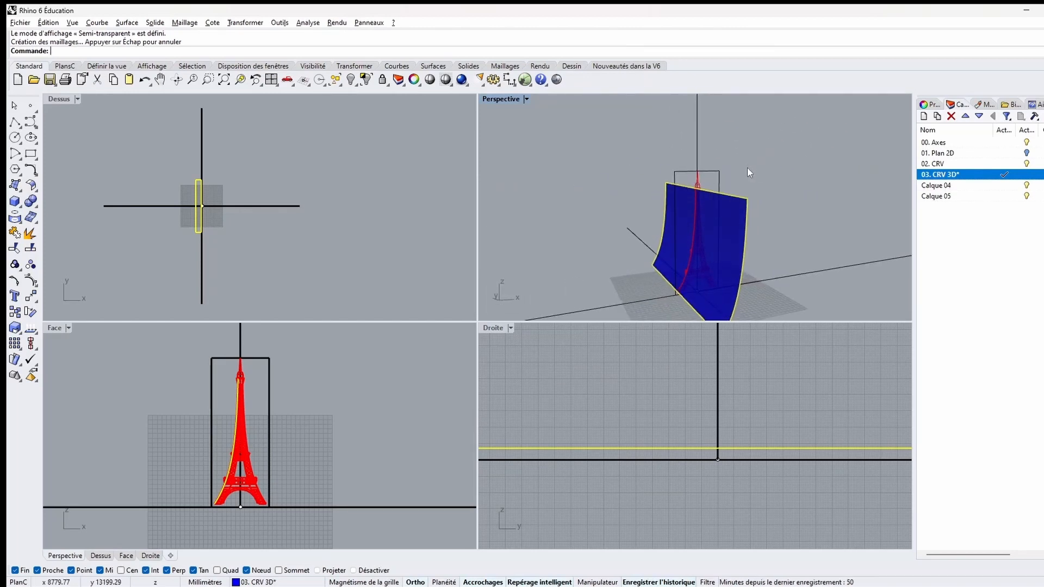
click(480, 108)
click(525, 129)
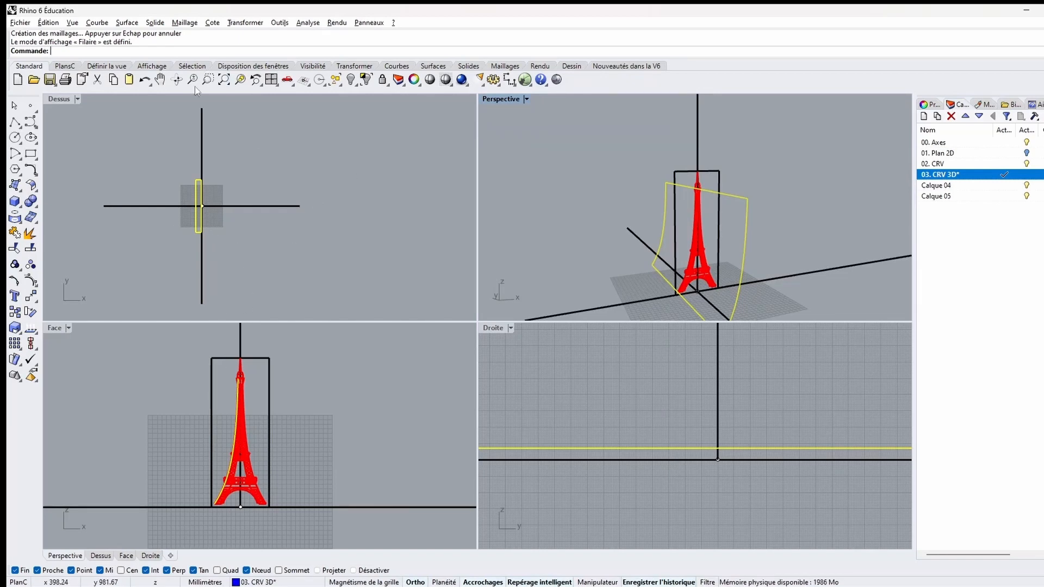
Step: Rotate the extruded surface 90 degrees about the origin in the Dessus view, accepting the broken history
click(61, 99)
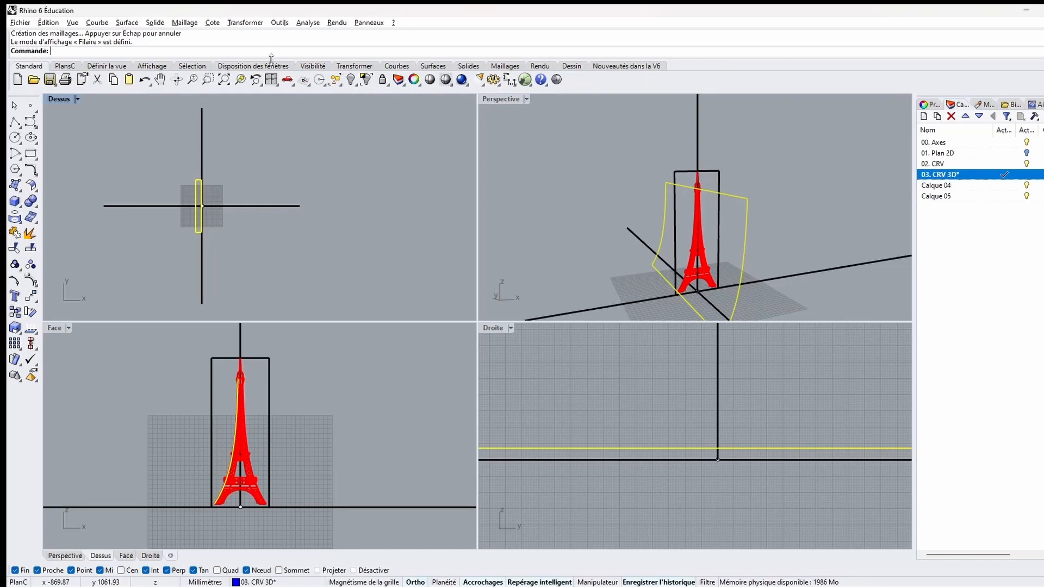
click(265, 23)
click(269, 60)
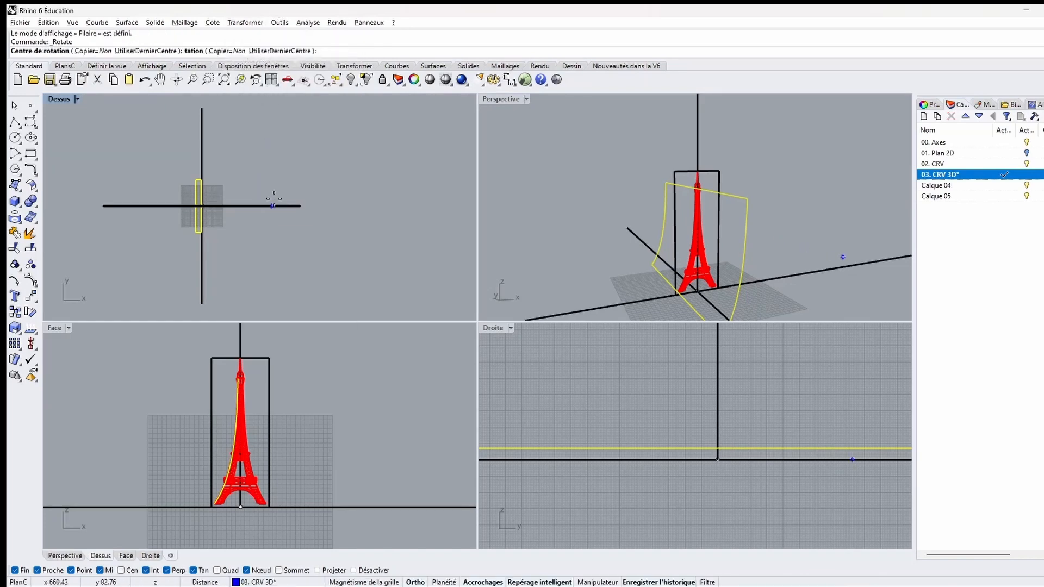
text(0)
key(Return)
text(90)
key(Return)
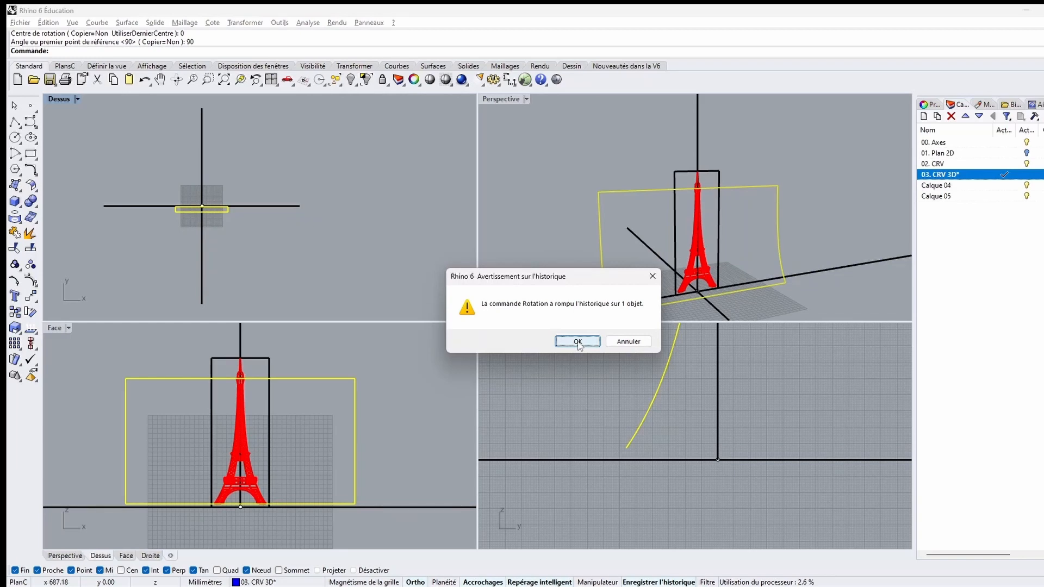
click(577, 342)
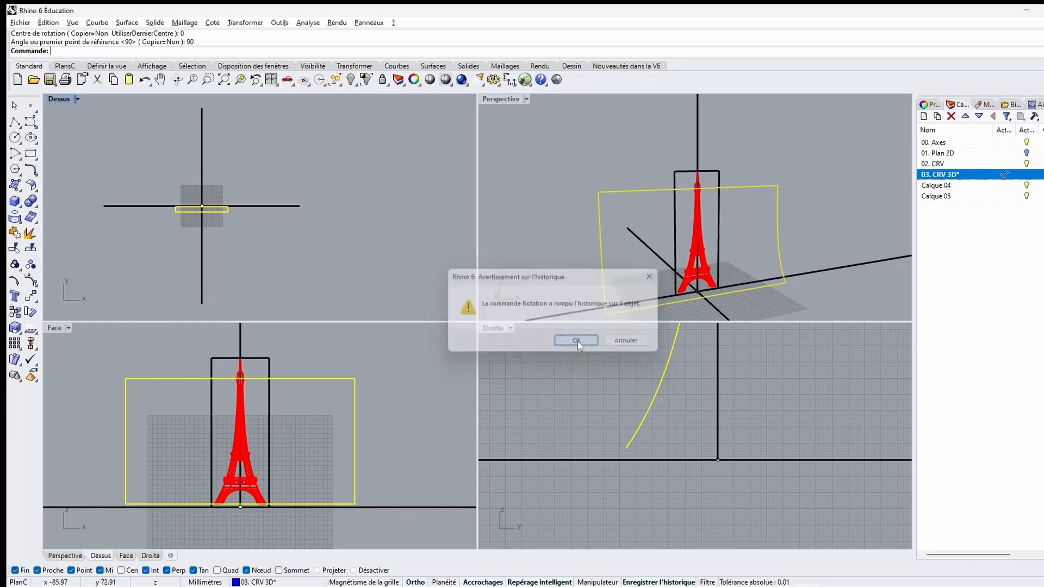
right_drag(844, 228, 810, 202)
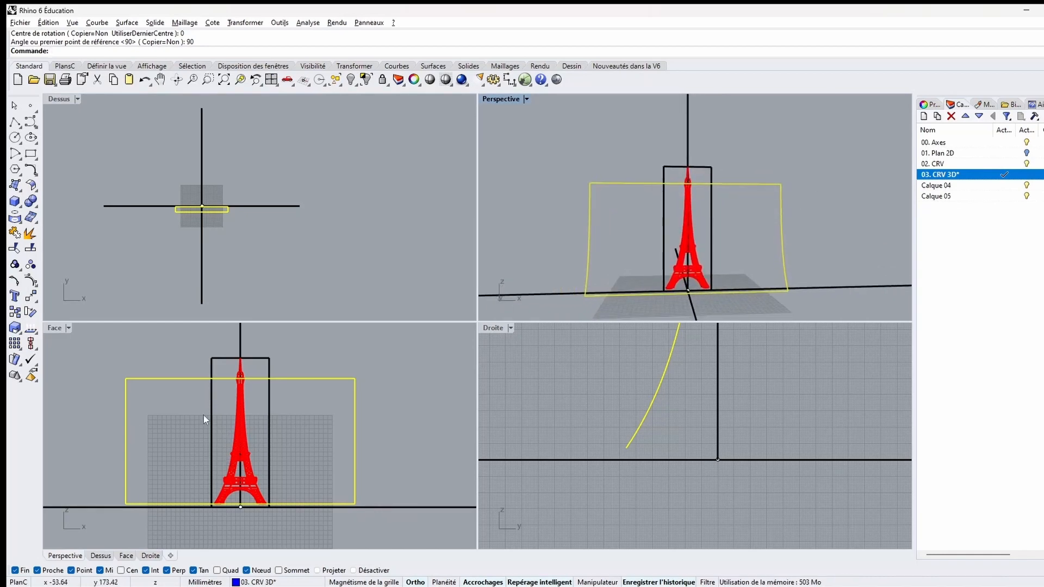
Step: Project all curves on the 02. CRV layer onto the rotated surface from the Face view, keeping the originals and using Direction=ZPlanC
click(73, 353)
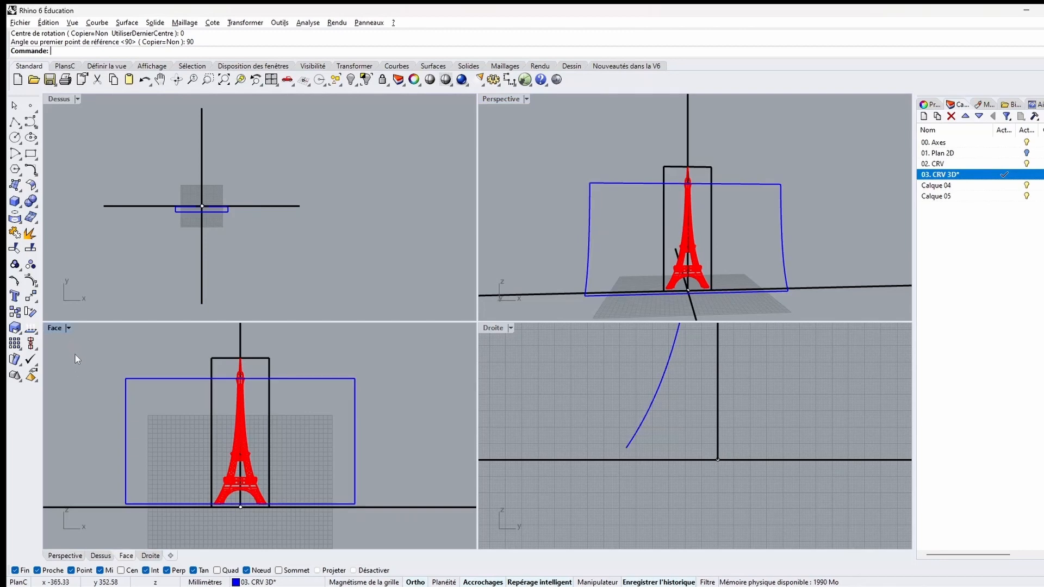
right_click(921, 163)
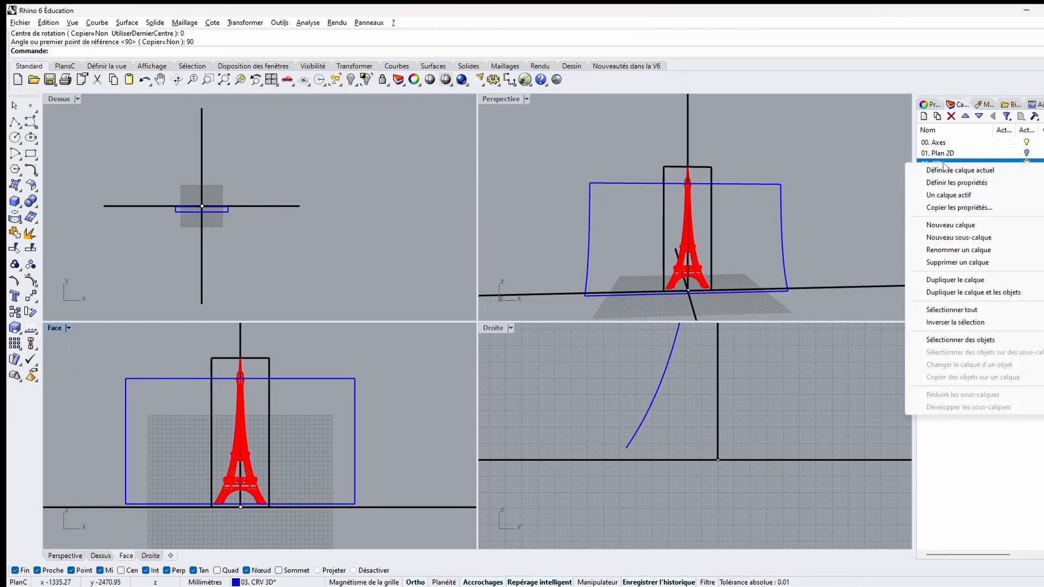
click(968, 340)
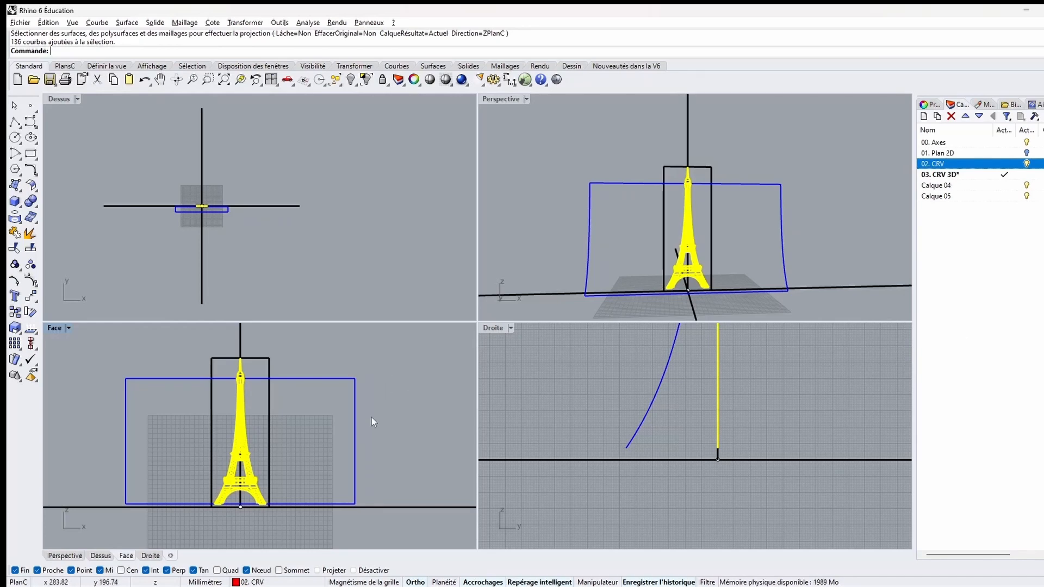
scroll(749, 406, down, 8)
right_drag(776, 407, 764, 504)
scroll(763, 471, down, 2)
scroll(764, 471, down, 2)
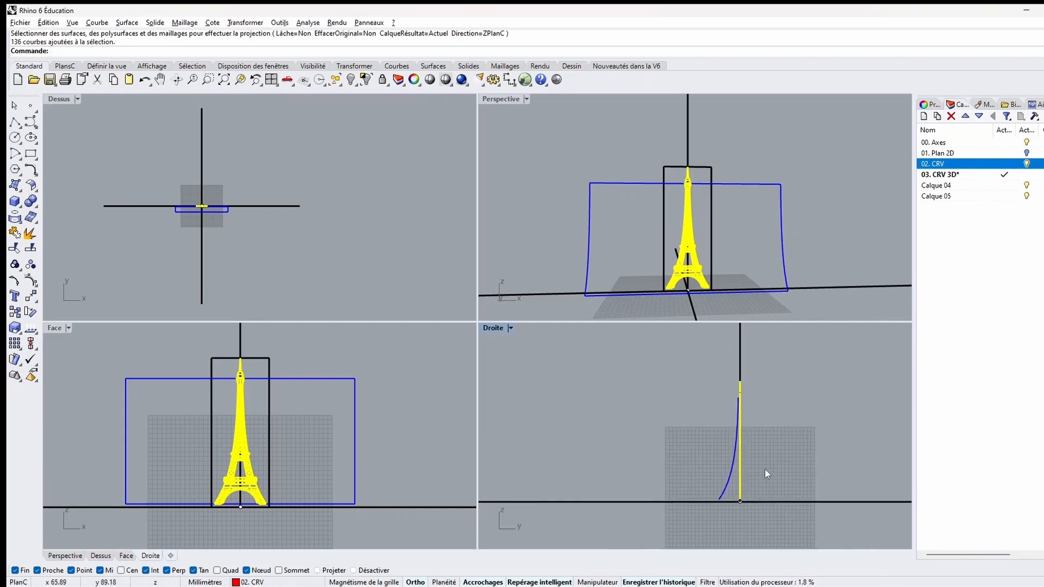
right_drag(782, 442, 739, 425)
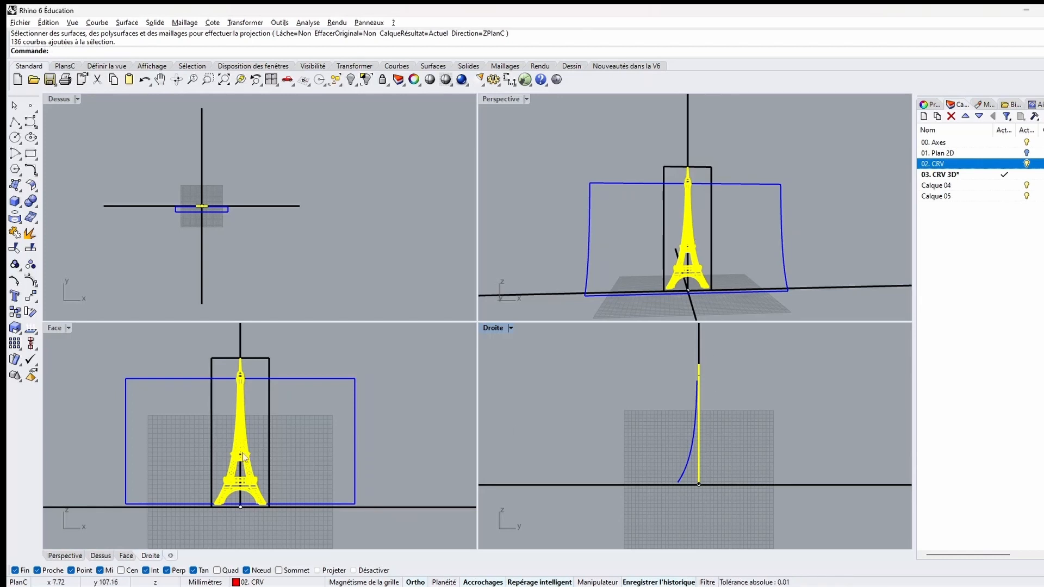
click(56, 328)
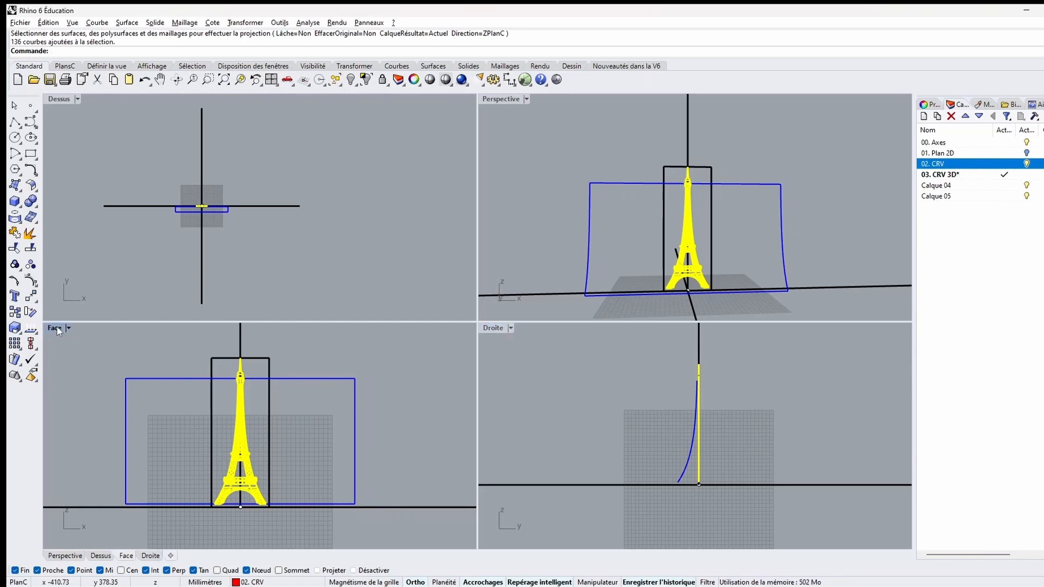
click(14, 218)
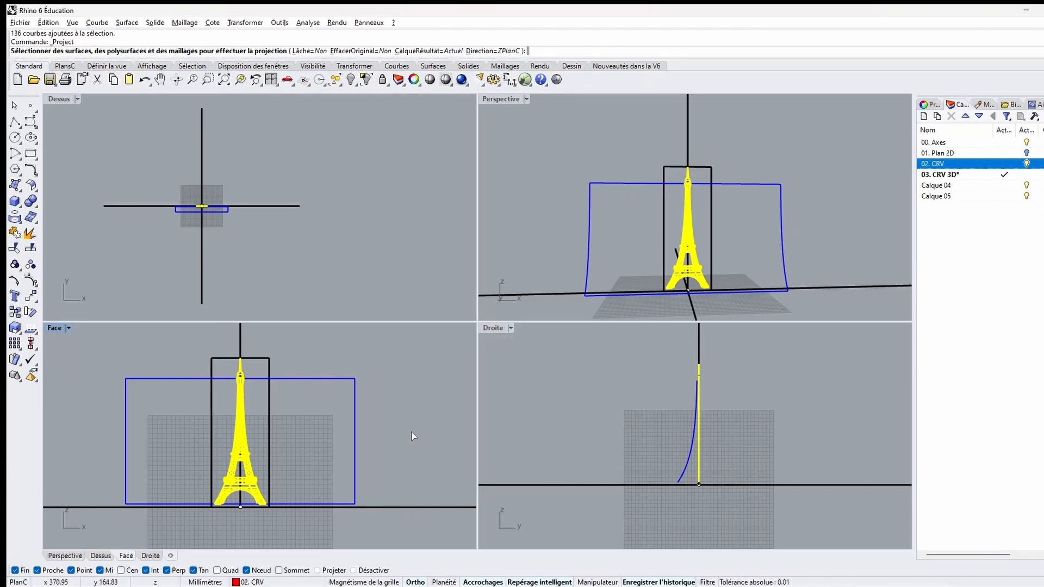
click(355, 409)
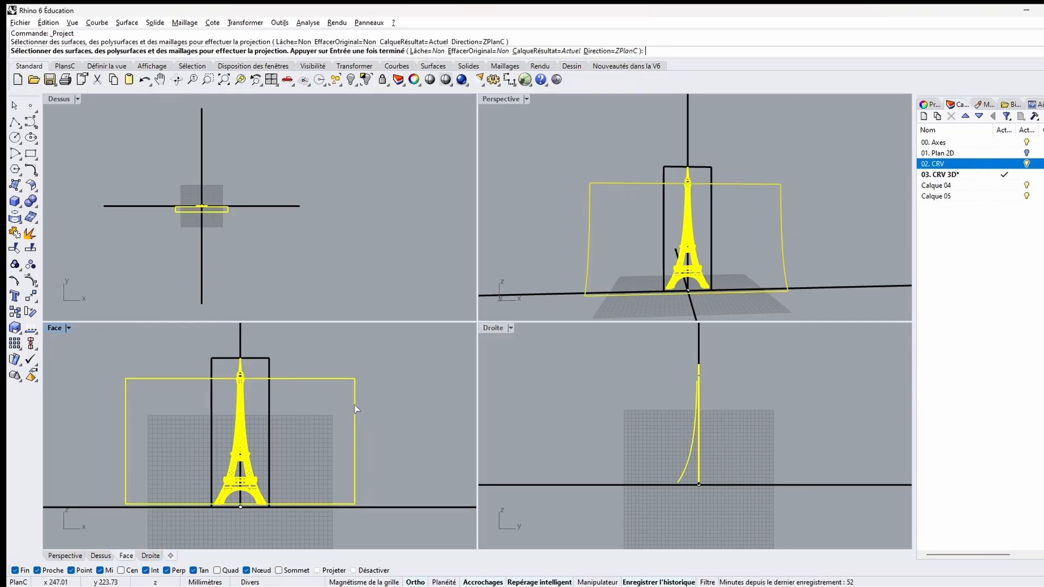
key(Return)
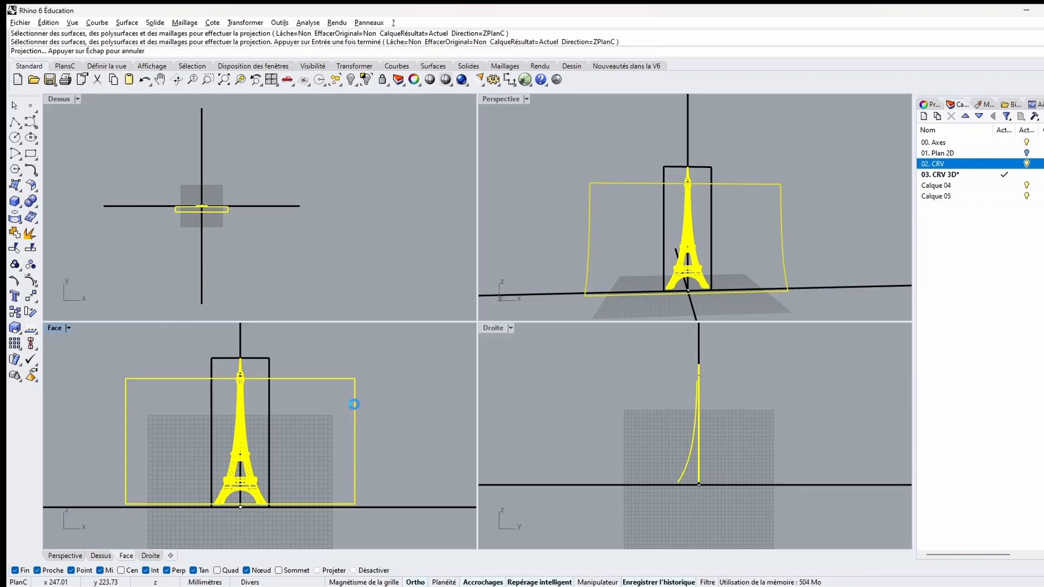
Step: Enlarge the Perspective view, hide the 02. CRV layer, and inspect the curves projected onto the curved surface
double_click(500, 99)
right_drag(540, 331, 765, 236)
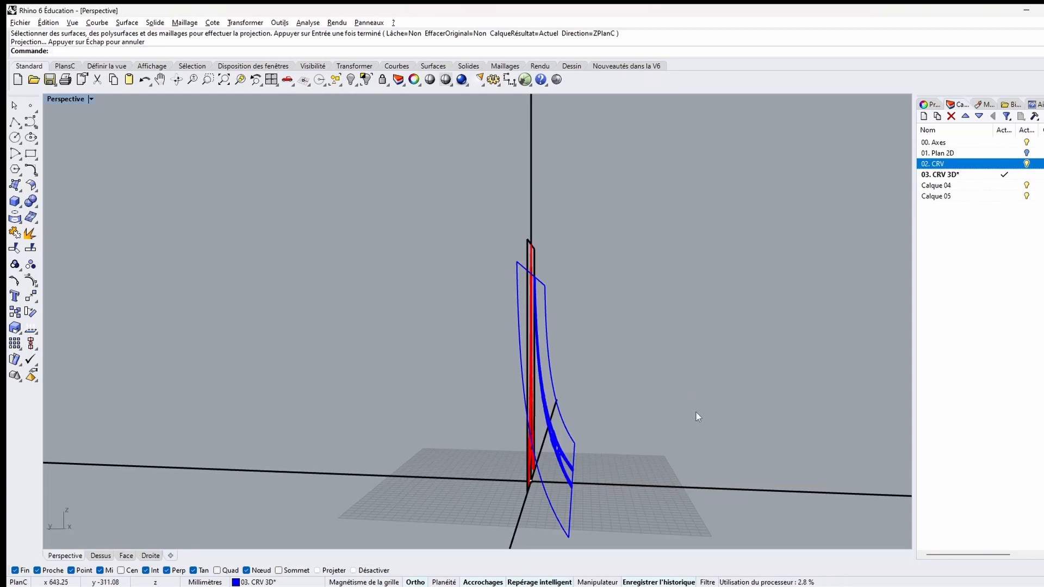
right_drag(696, 417, 400, 450)
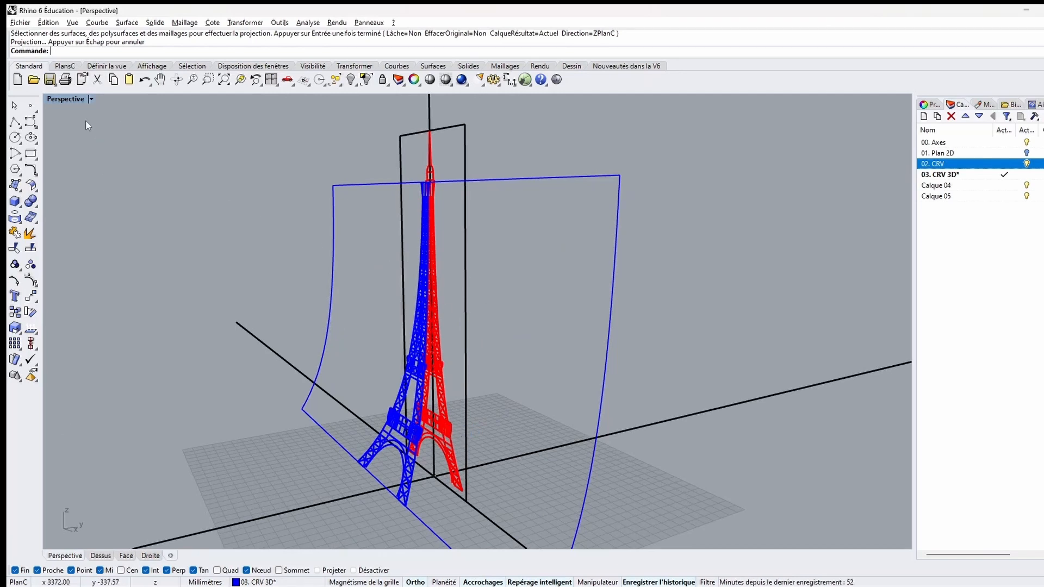
click(1026, 164)
click(1026, 164)
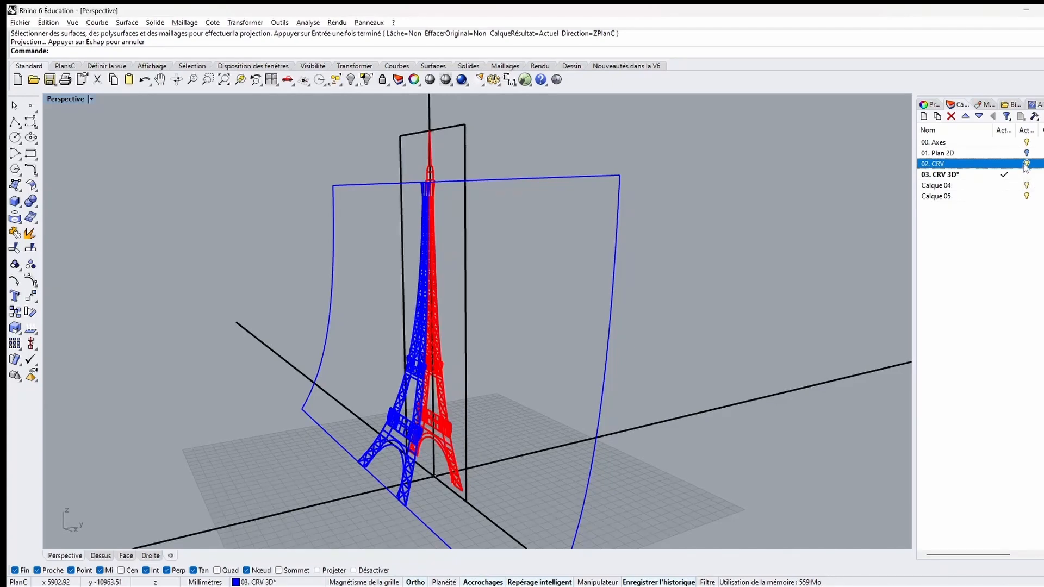
click(1026, 163)
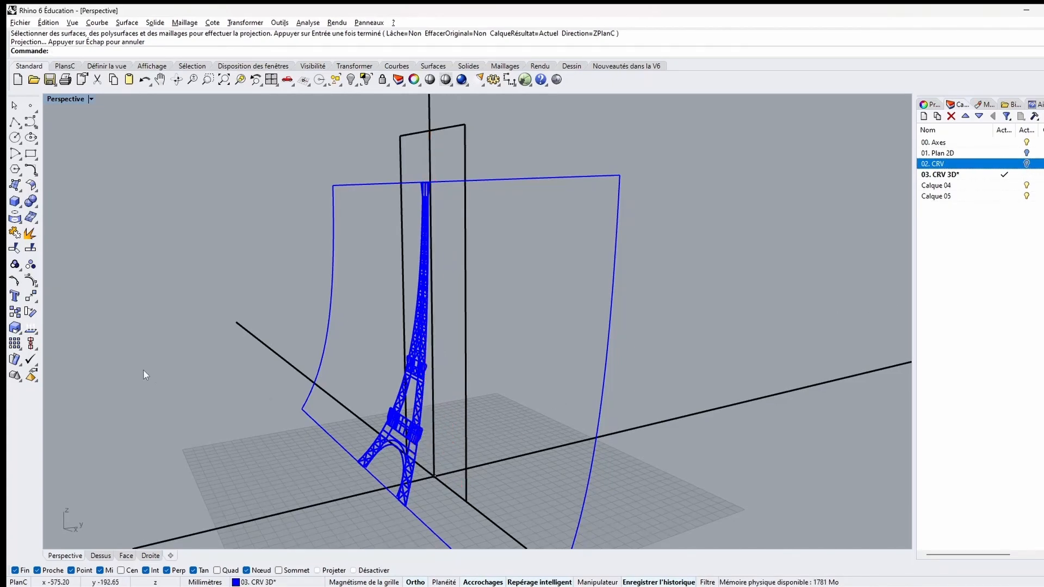
right_drag(144, 375, 313, 348)
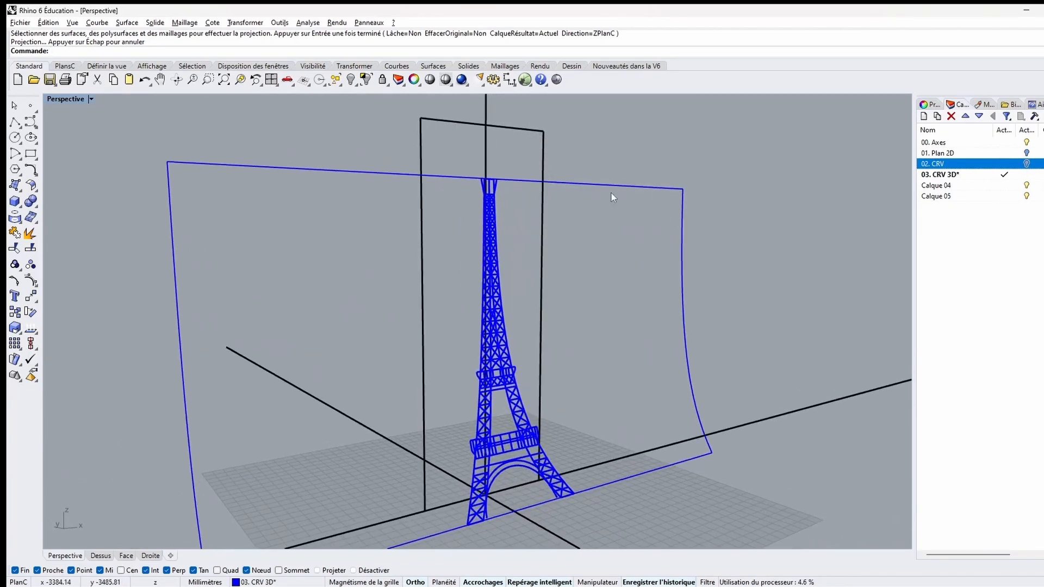
Step: Hide the extruded projection surface and return to the four-viewport layout
click(642, 188)
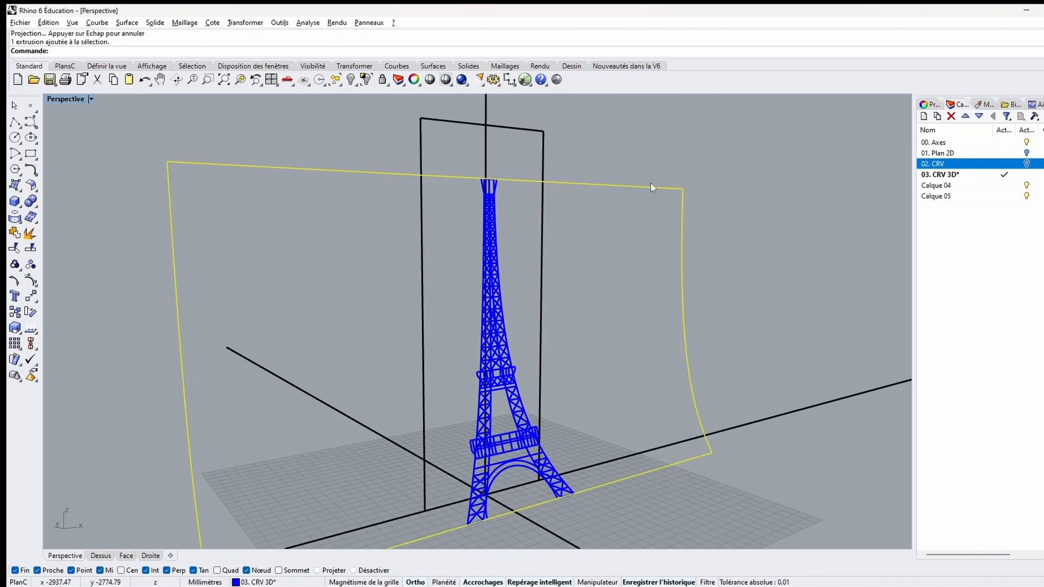
click(350, 80)
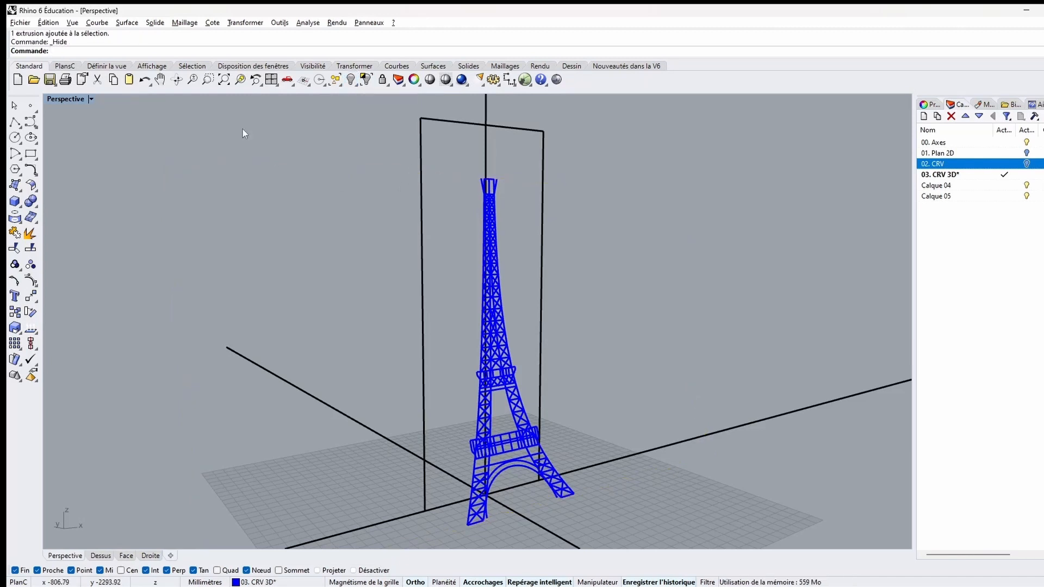
double_click(66, 99)
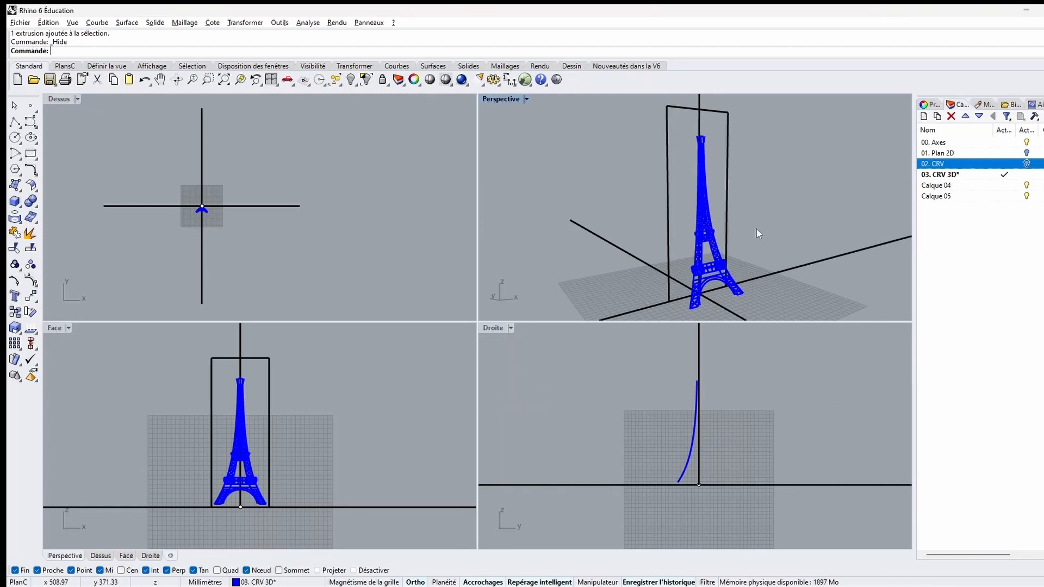
right_drag(759, 235, 560, 303)
scroll(194, 195, up, 5)
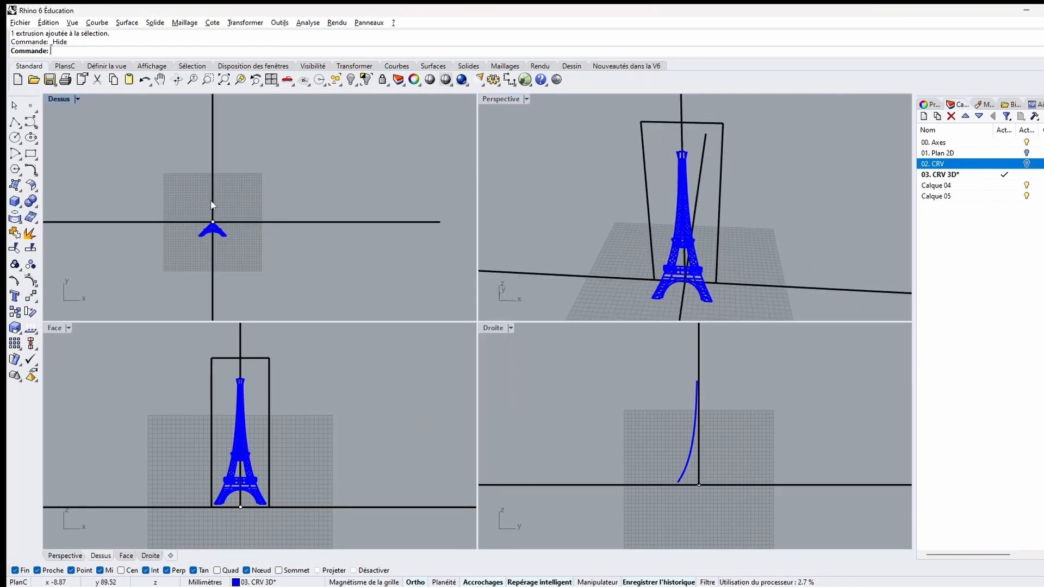
Step: Mirror all curves on the 03. CRV 3D layer across the X axis through the origin in the Dessus view, keeping the originals
right_click(944, 179)
click(963, 351)
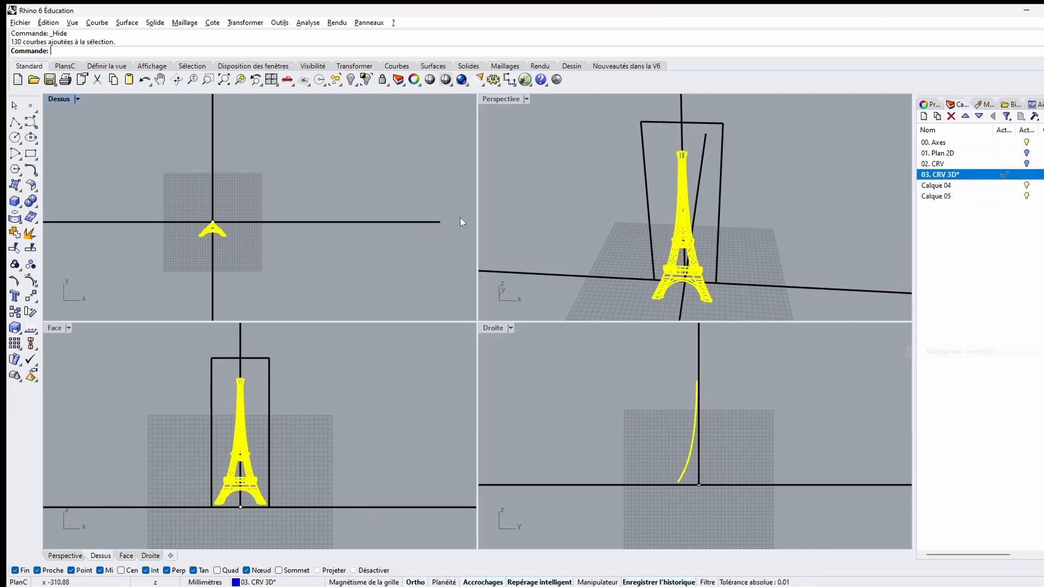
right_click(240, 80)
scroll(268, 215, down, 2)
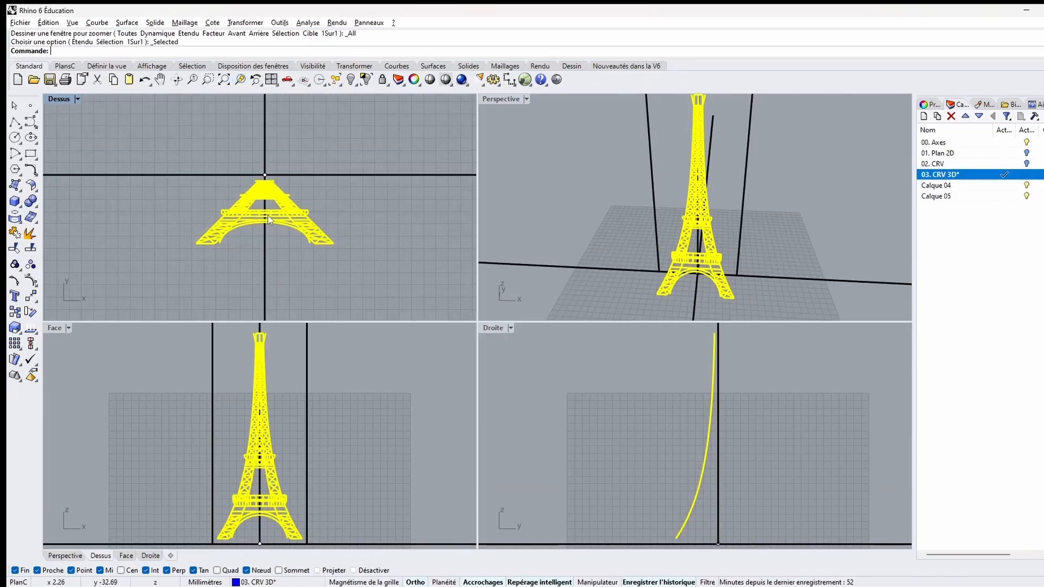
scroll(283, 207, down, 3)
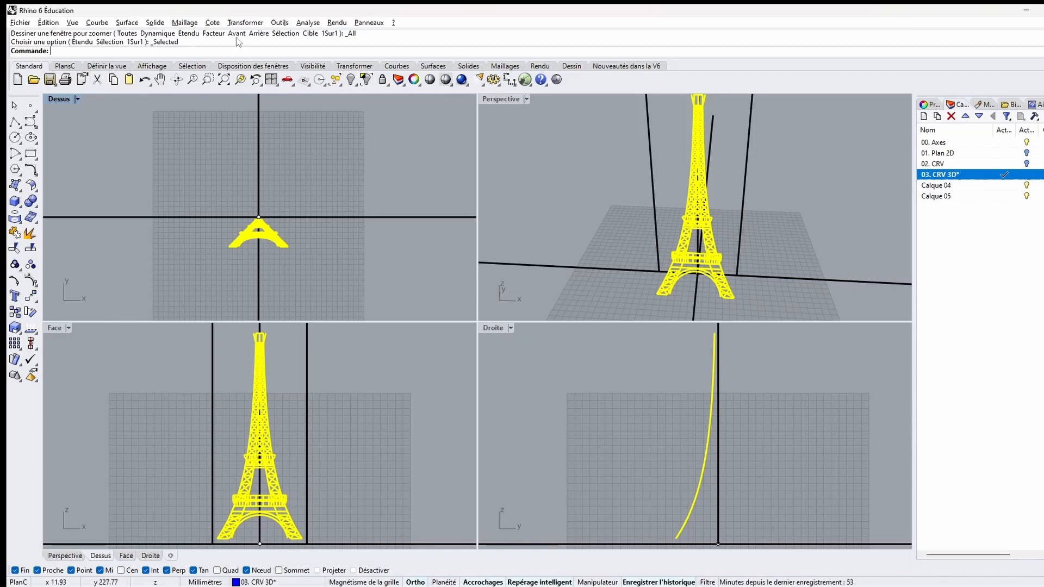
click(249, 23)
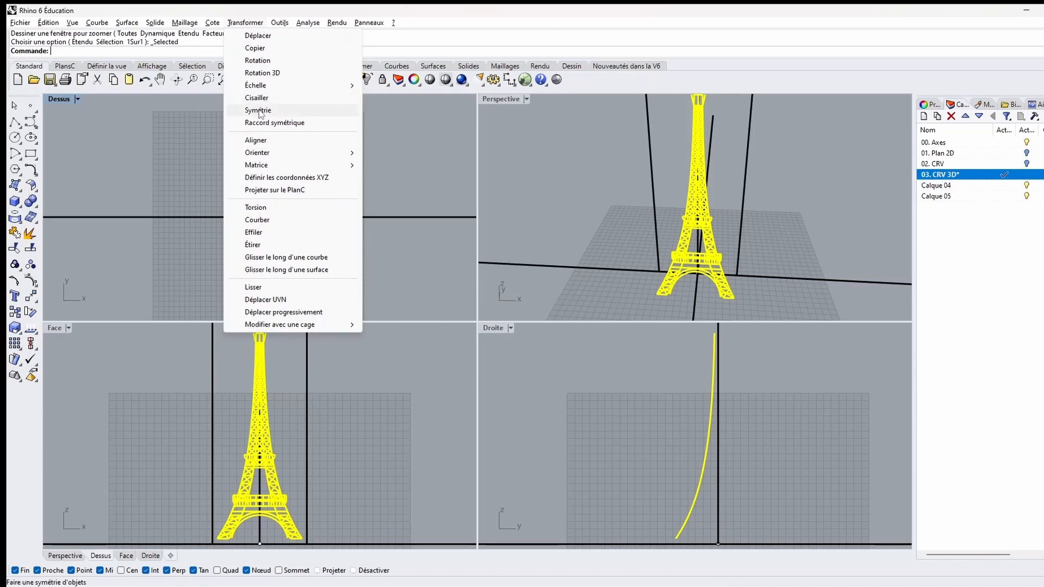
click(260, 110)
text(0)
key(Return)
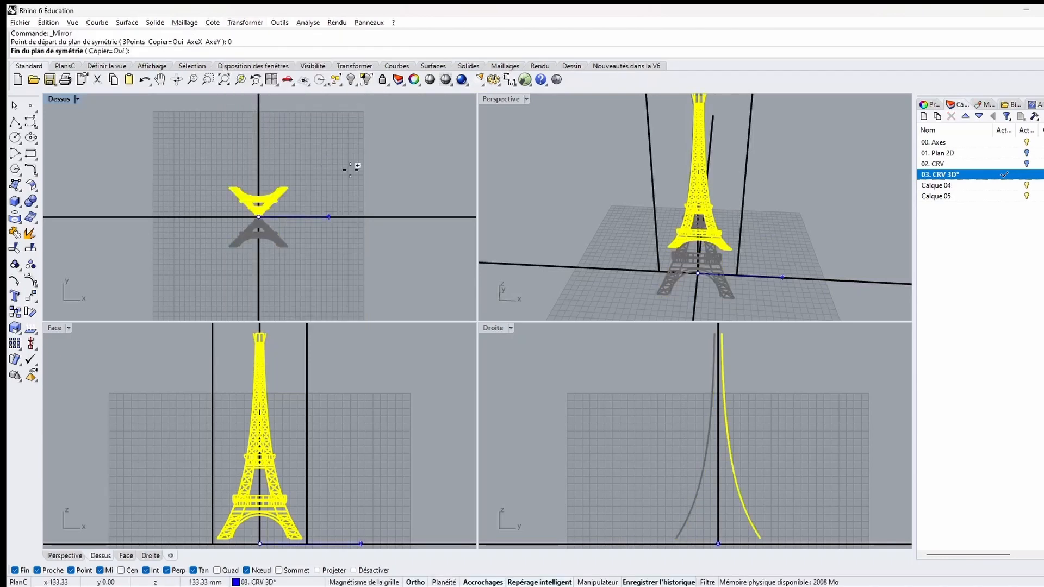
click(396, 190)
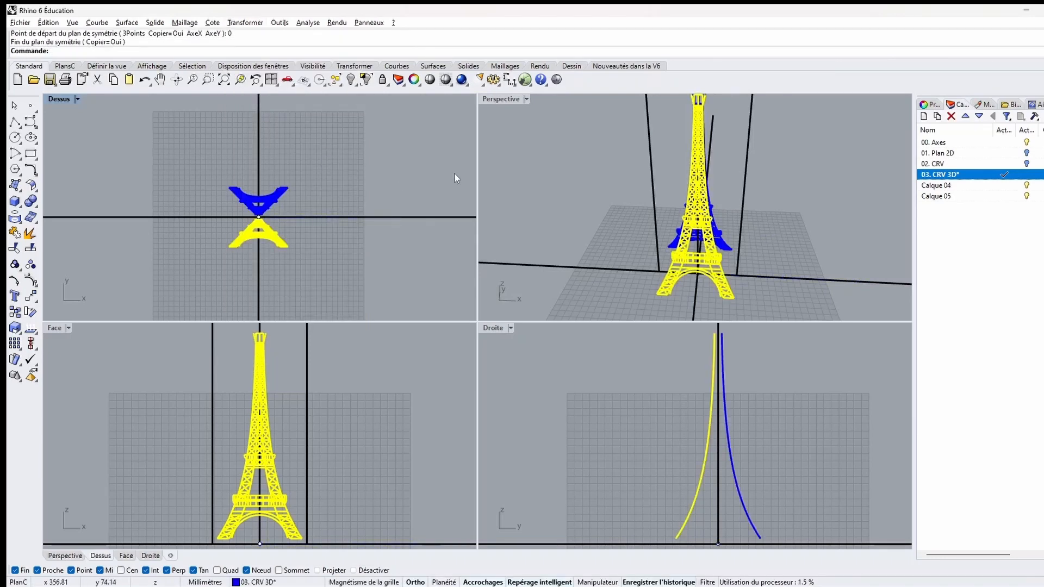
Step: Duplicate all curves on the 03. CRV 3D layer in place and rotate the copies 90 degrees about the origin in the Dessus view
right_drag(753, 160, 714, 120)
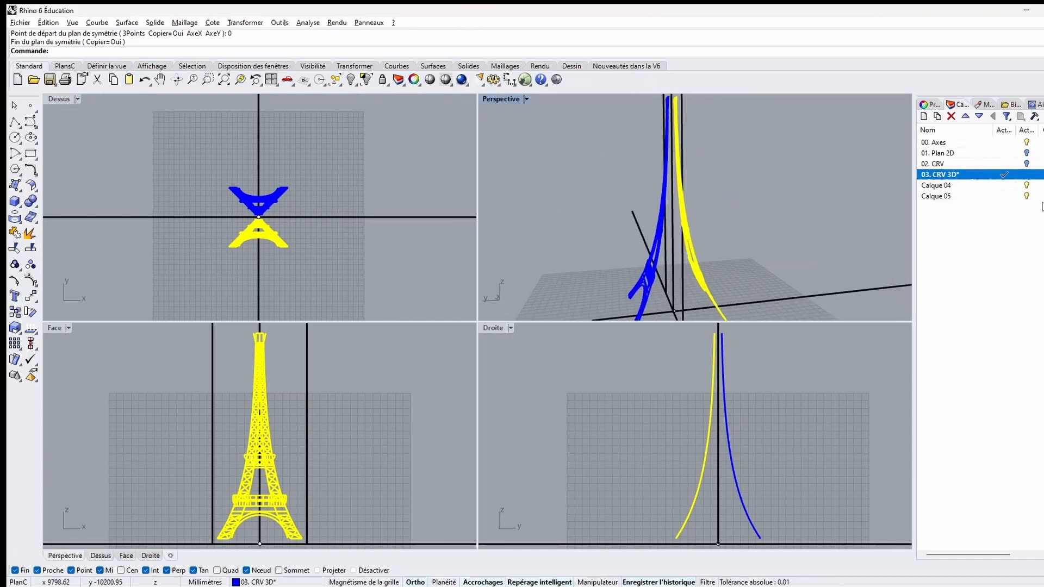
right_click(951, 177)
click(958, 352)
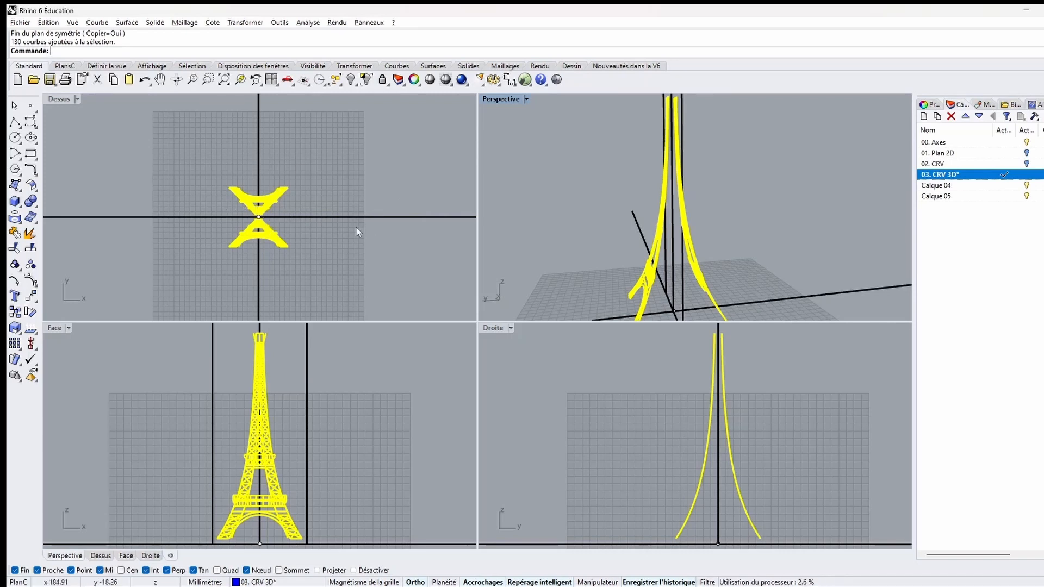
key(ctrl+c)
key(ctrl+v)
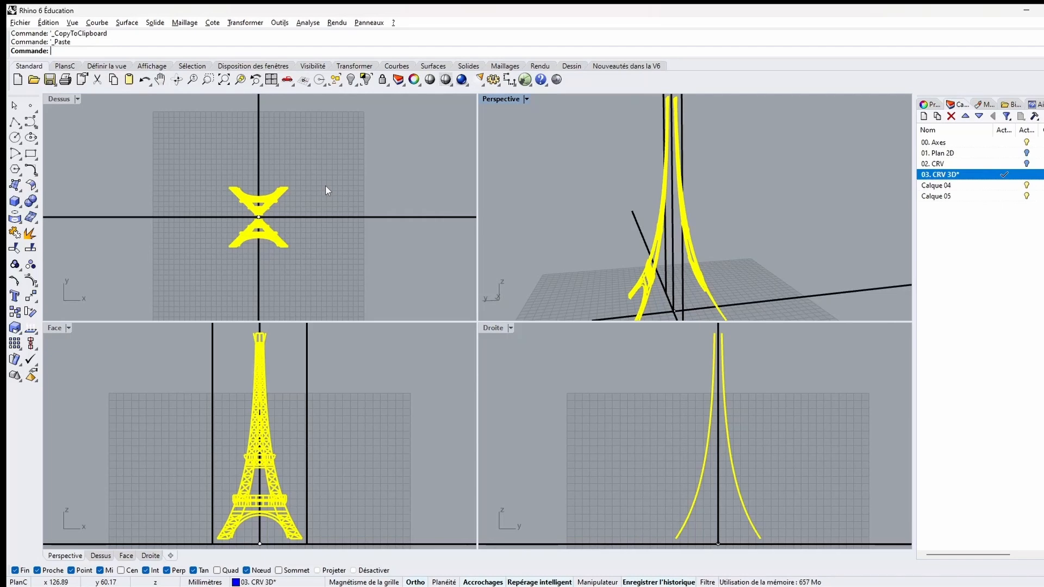
click(245, 22)
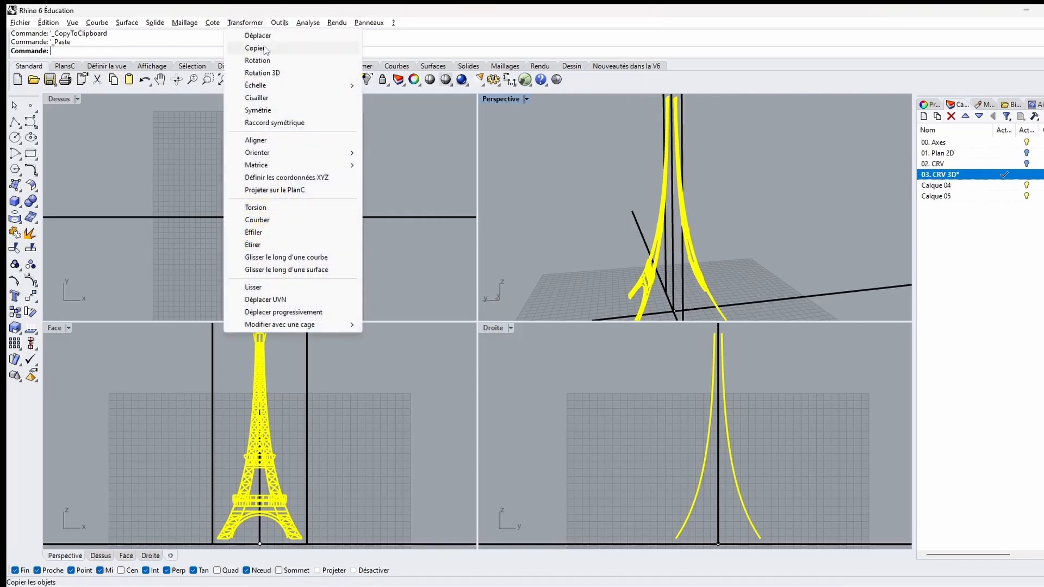
click(272, 61)
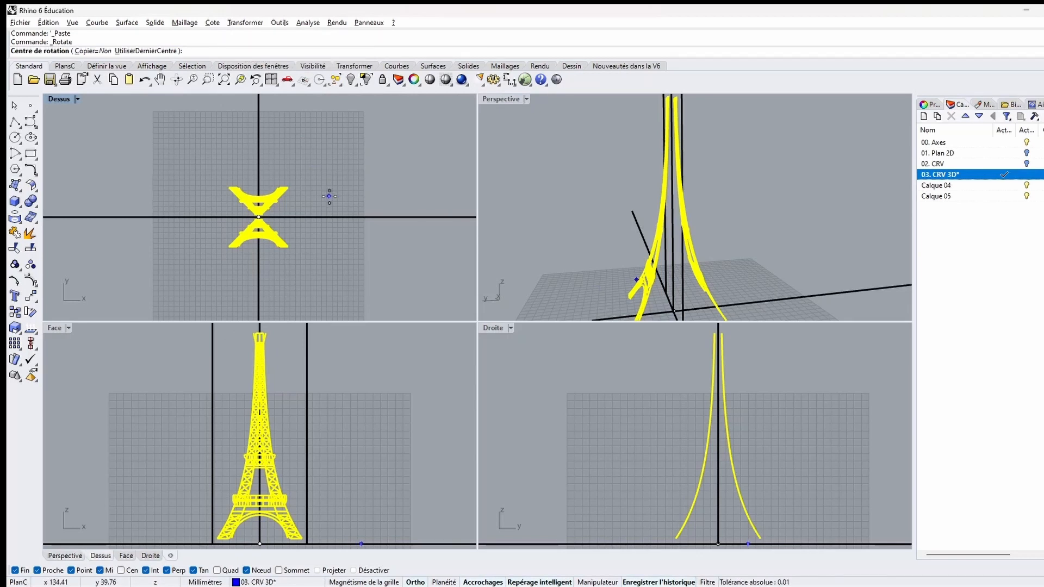
text(0)
key(Return)
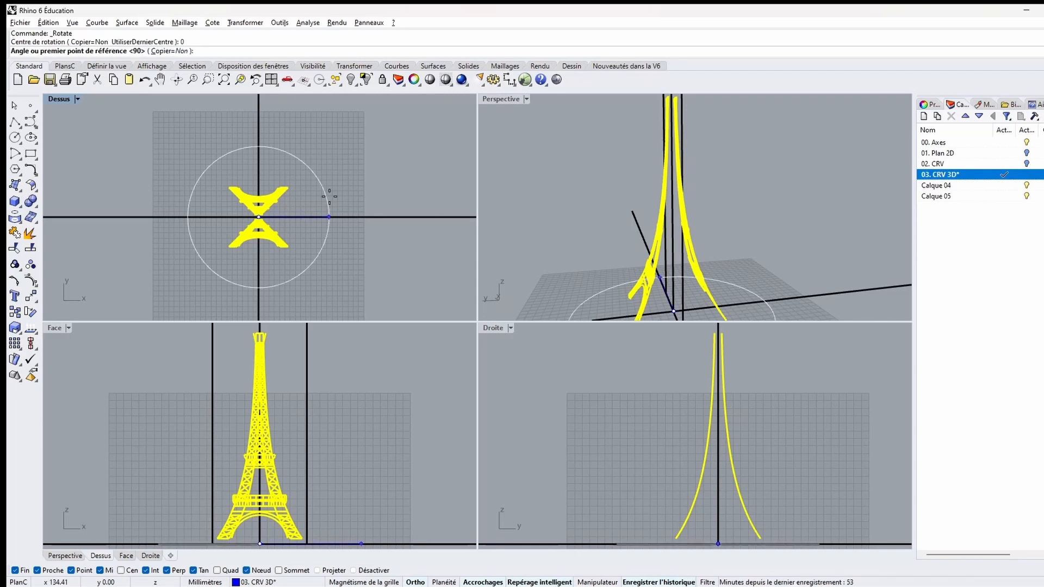
key(Return)
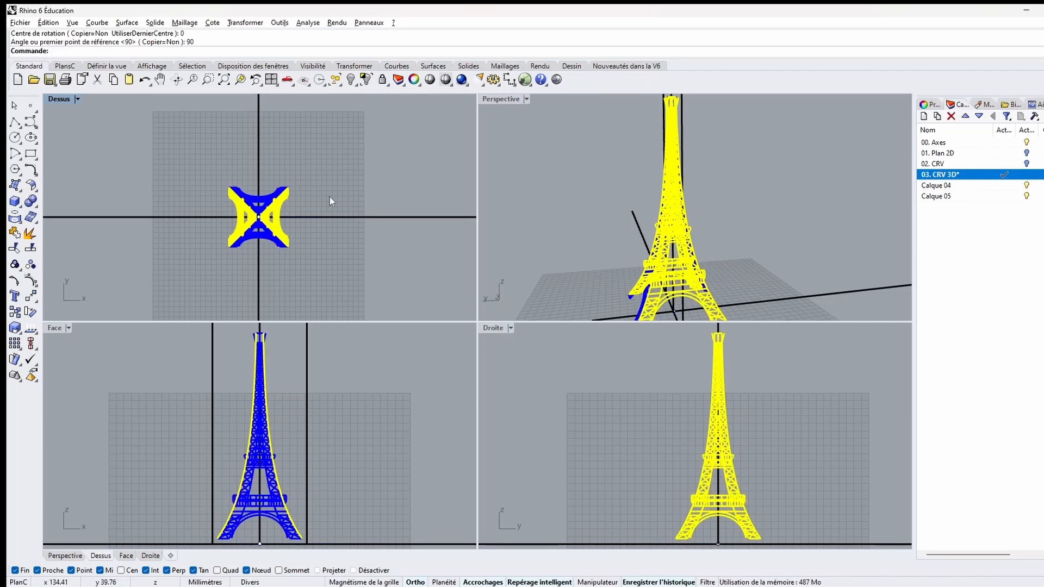
Step: Enlarge the Perspective view, hide the 00. Axes layer, and inspect the assembled four-sided tower
double_click(501, 100)
click(561, 190)
right_drag(560, 218, 775, 353)
scroll(680, 291, down, 6)
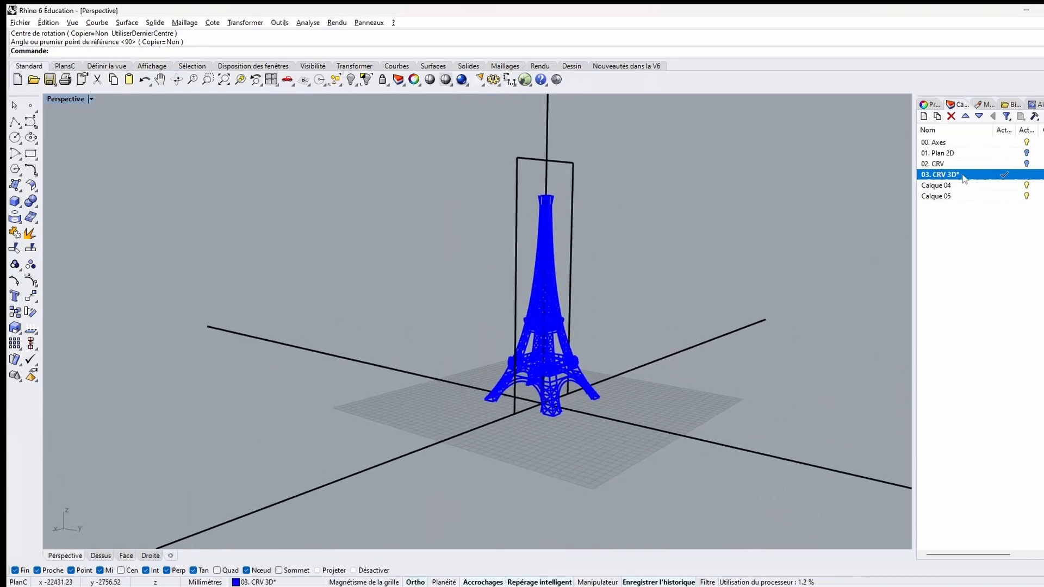
click(1027, 142)
right_drag(625, 348, 536, 244)
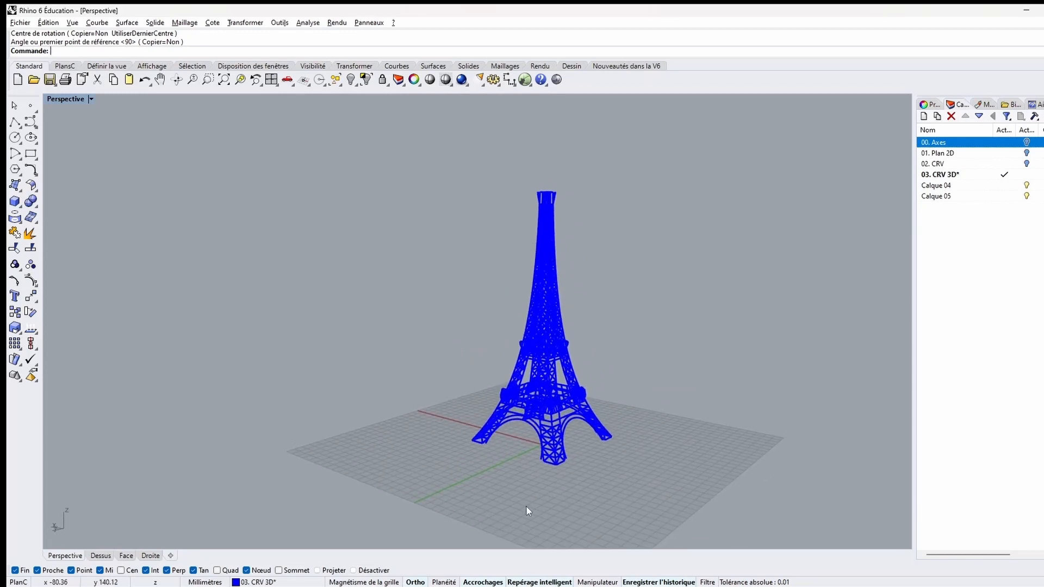
right_drag(600, 459, 537, 463)
scroll(401, 430, up, 2)
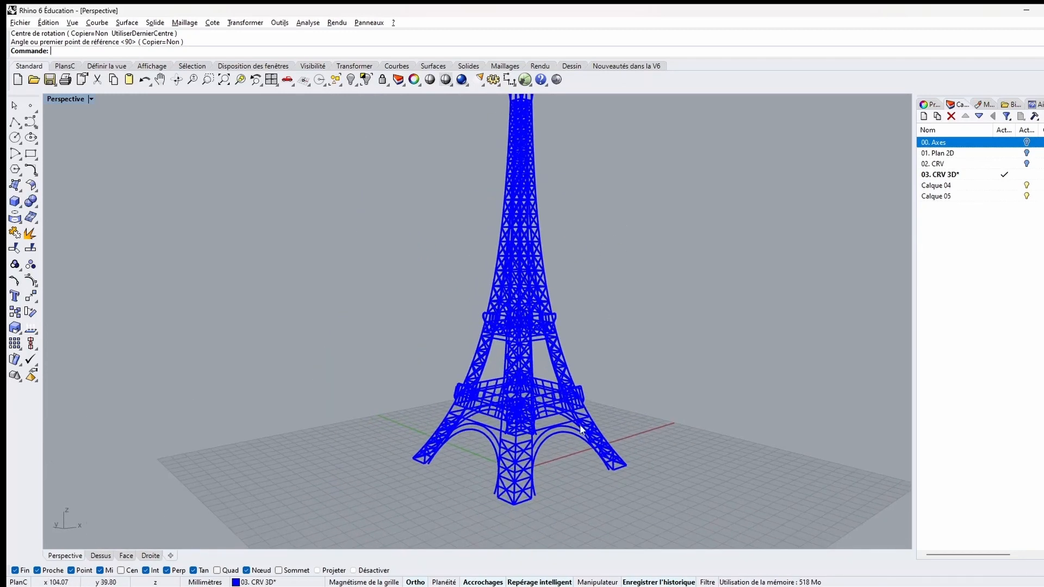
shift+right_drag(600, 357, 628, 425)
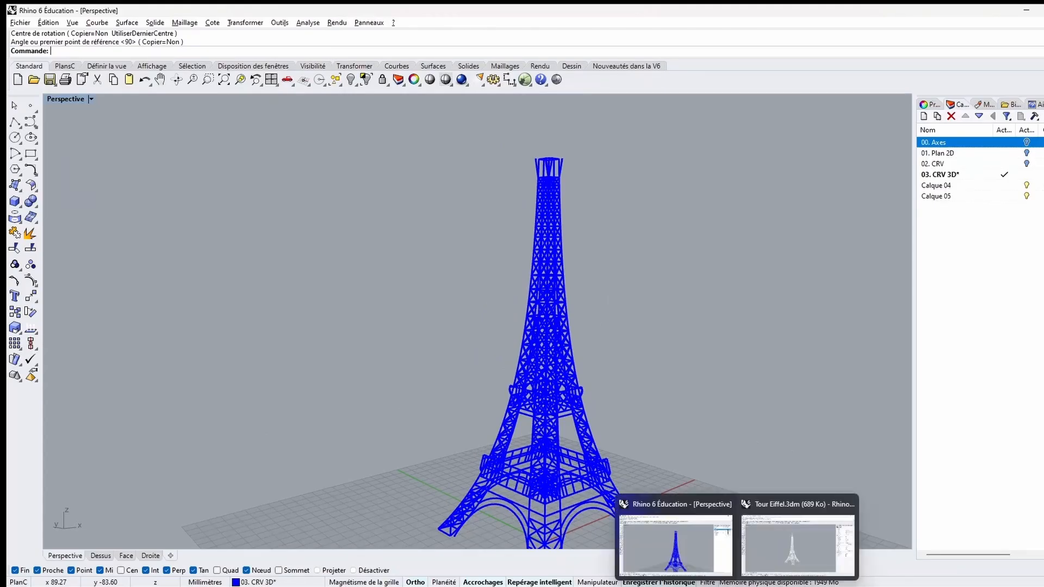
Step: Switch to the Tour Eiffel.3dm window, examine the reference tower's top, platforms and base, and return to the working model
click(772, 566)
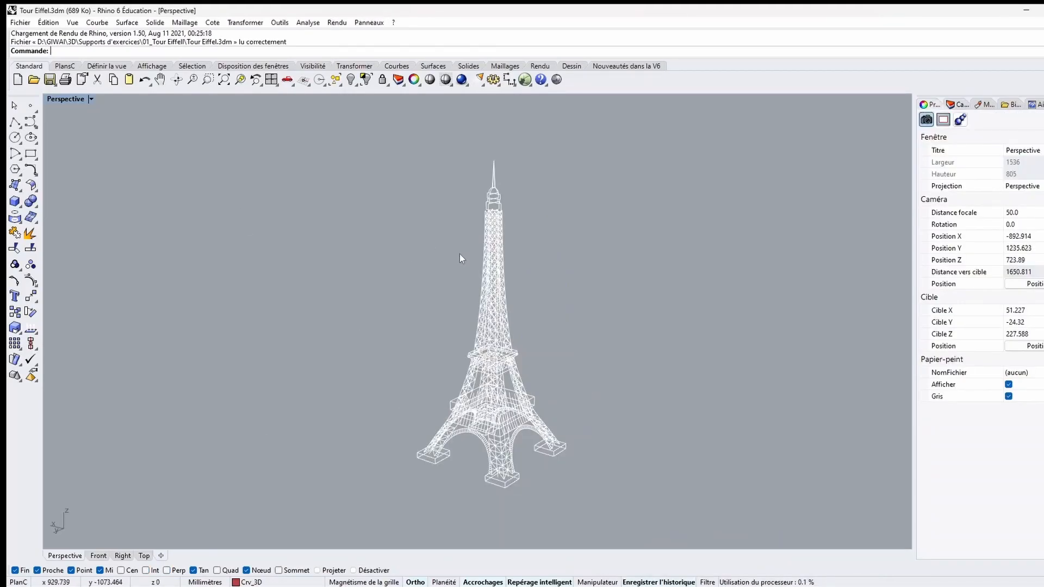
scroll(479, 261, up, 5)
right_drag(504, 305, 691, 260)
scroll(698, 343, down, 8)
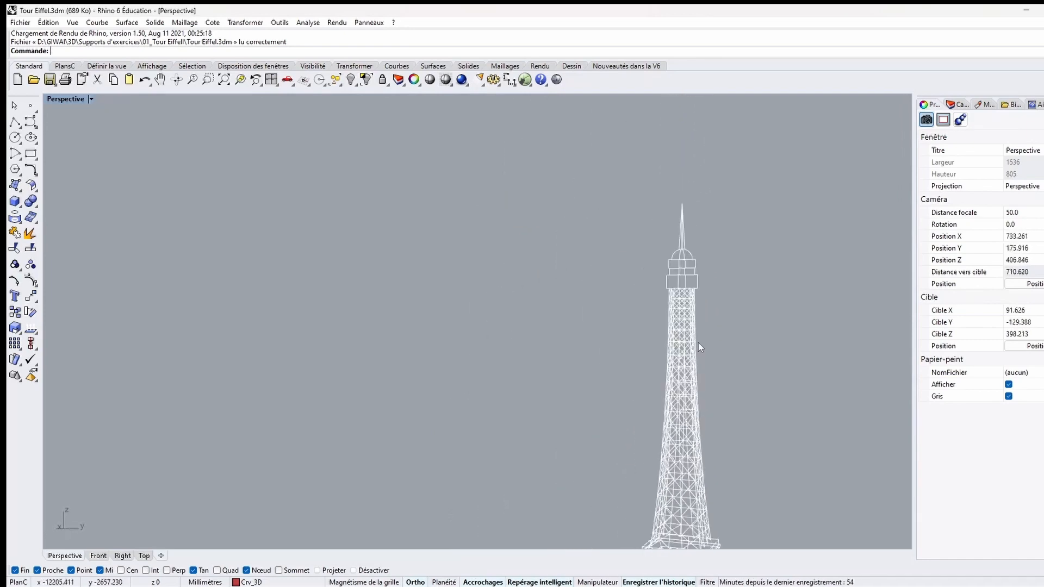
shift+right_drag(705, 424, 659, 205)
scroll(582, 398, up, 4)
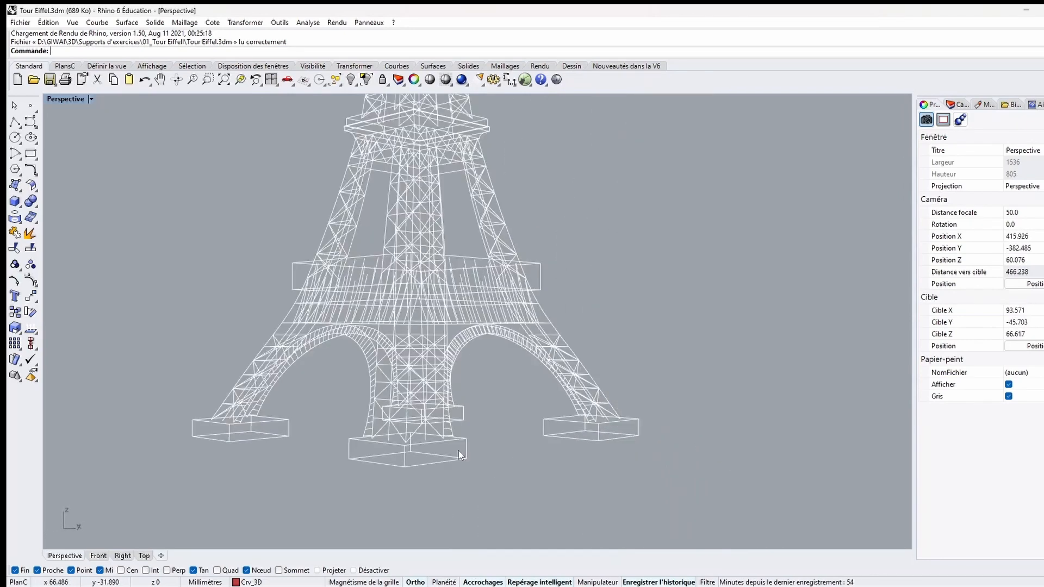
right_drag(459, 452, 488, 407)
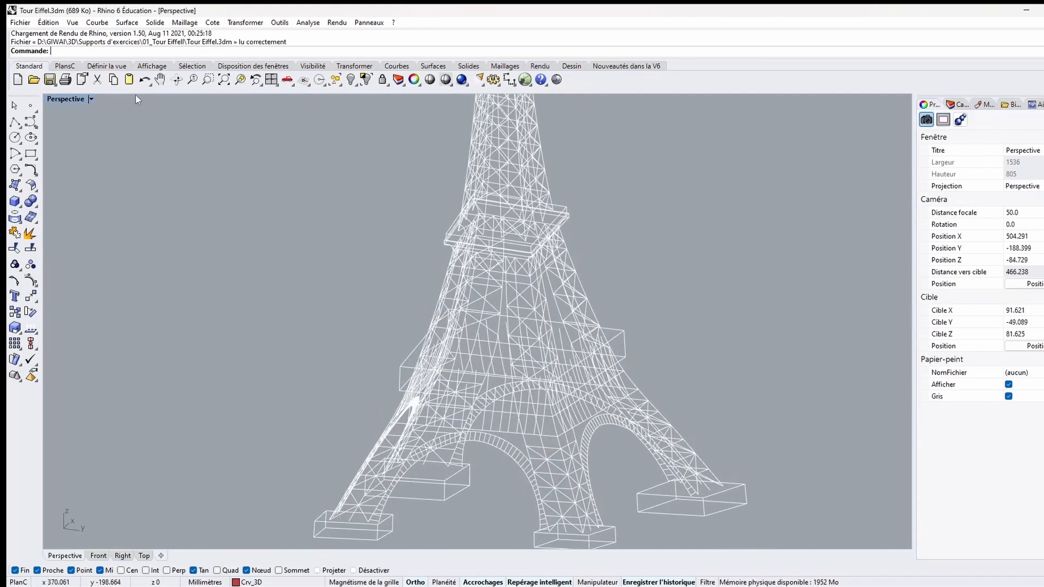
key(alt+Tab)
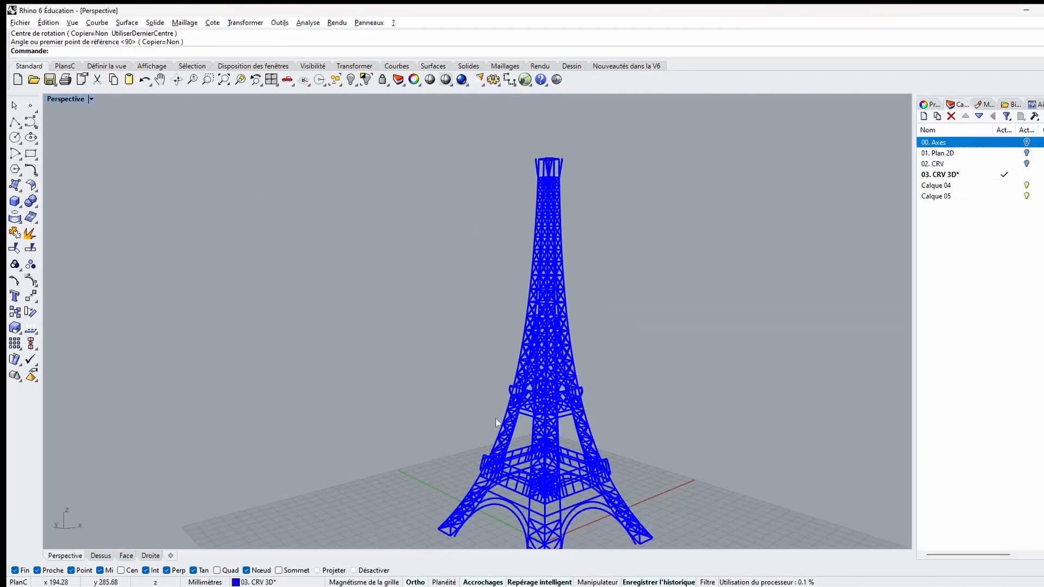
Step: Set the Perspective viewport's camera focal length (Distance focale) to 12
right_drag(361, 373, 443, 304)
right_drag(646, 279, 623, 318)
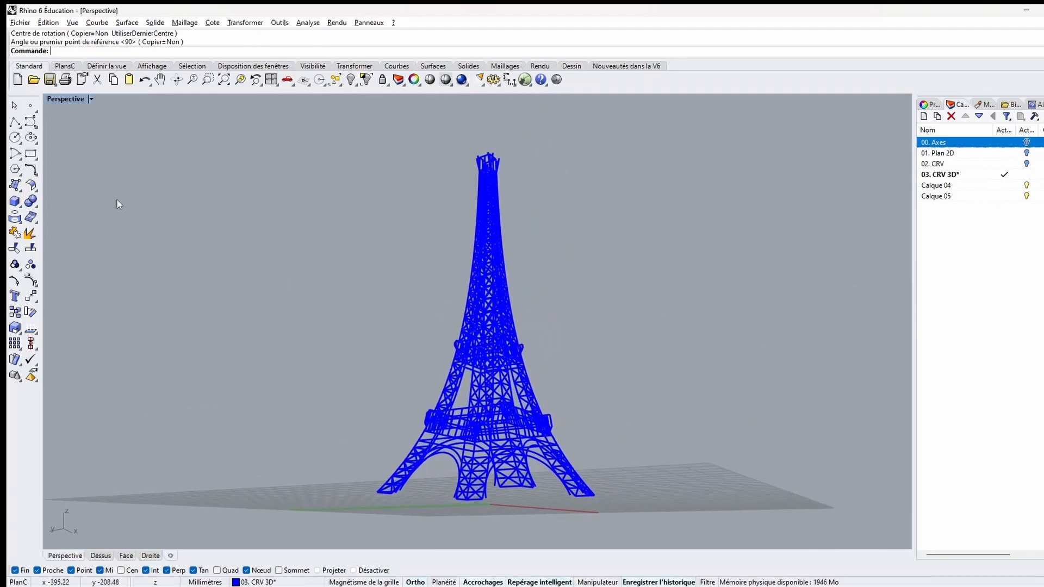
click(63, 100)
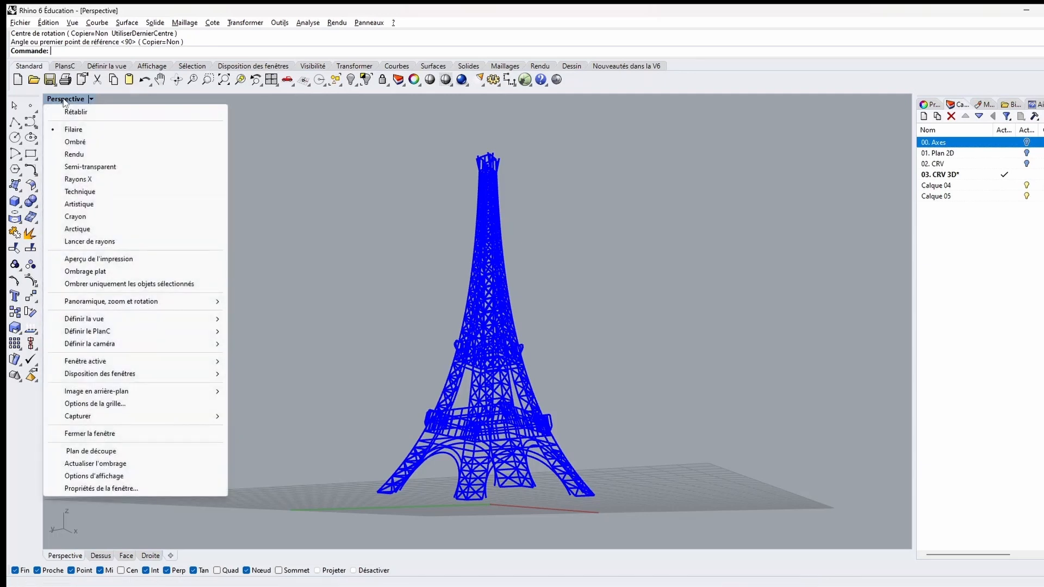
click(119, 490)
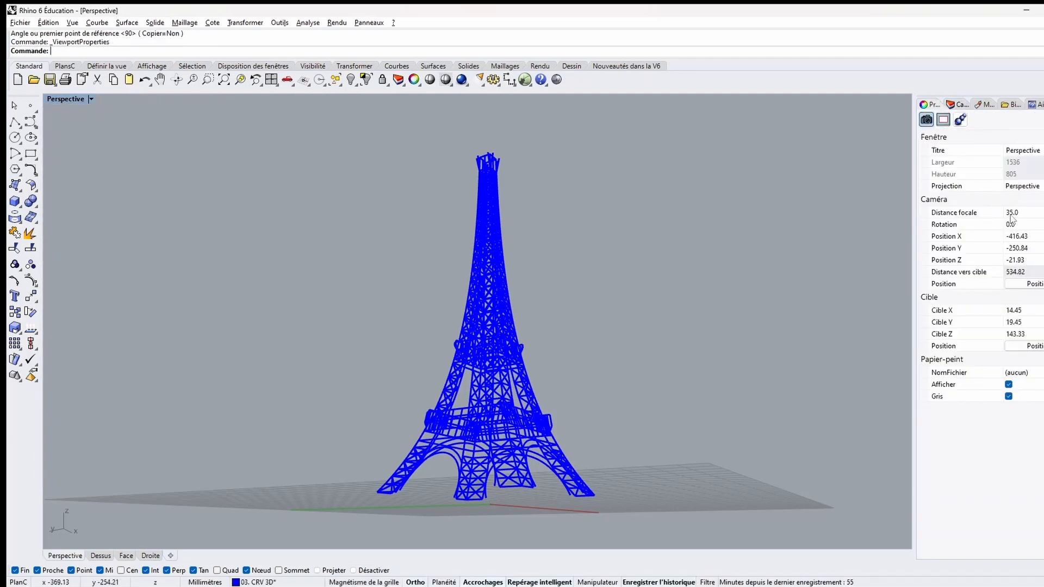
click(1009, 213)
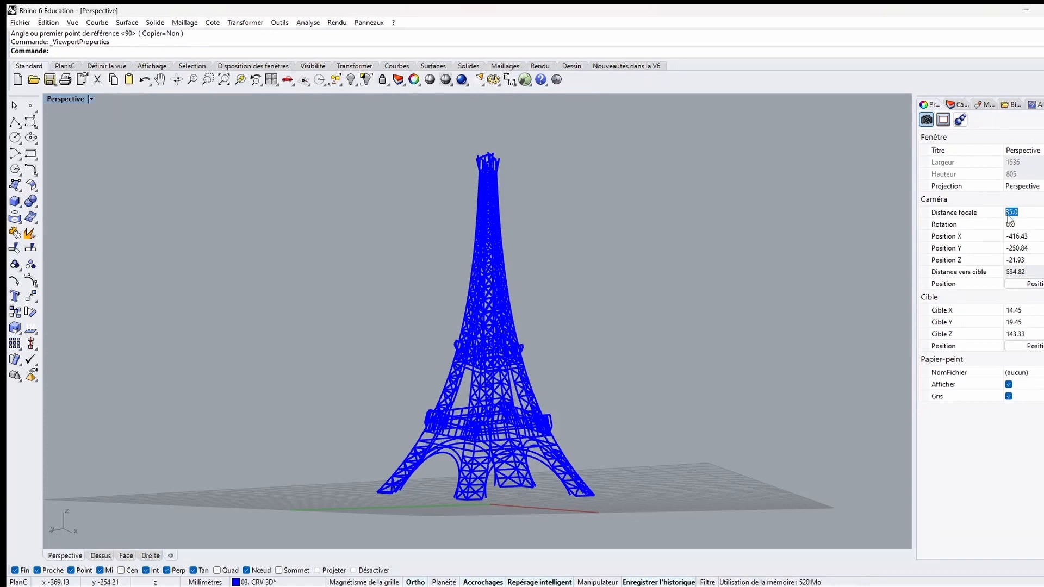
key(Return)
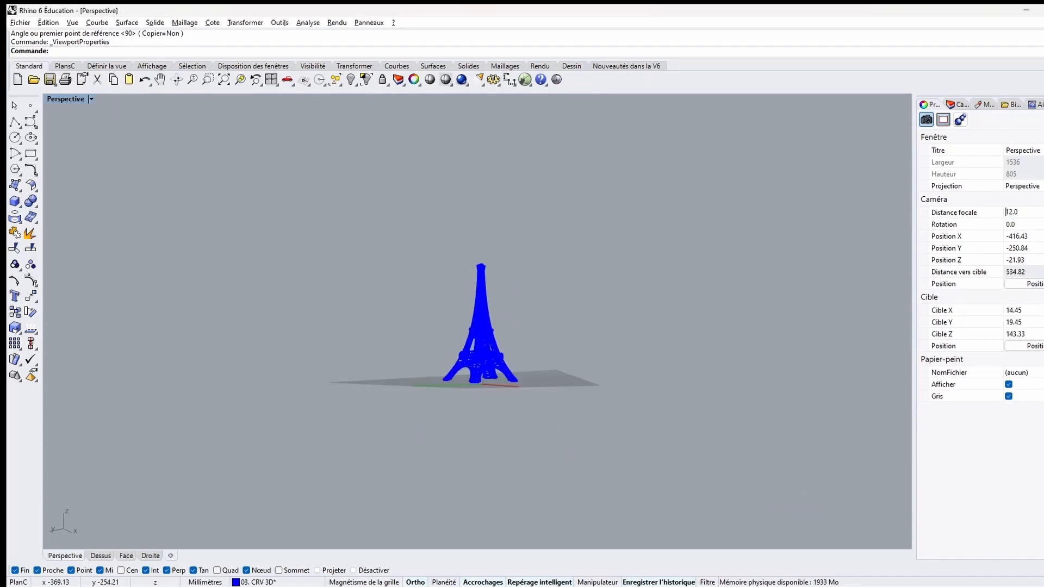
Step: Examine the tower's wide-angle perspective from close to the ground and from around its base
scroll(560, 340, up, 6)
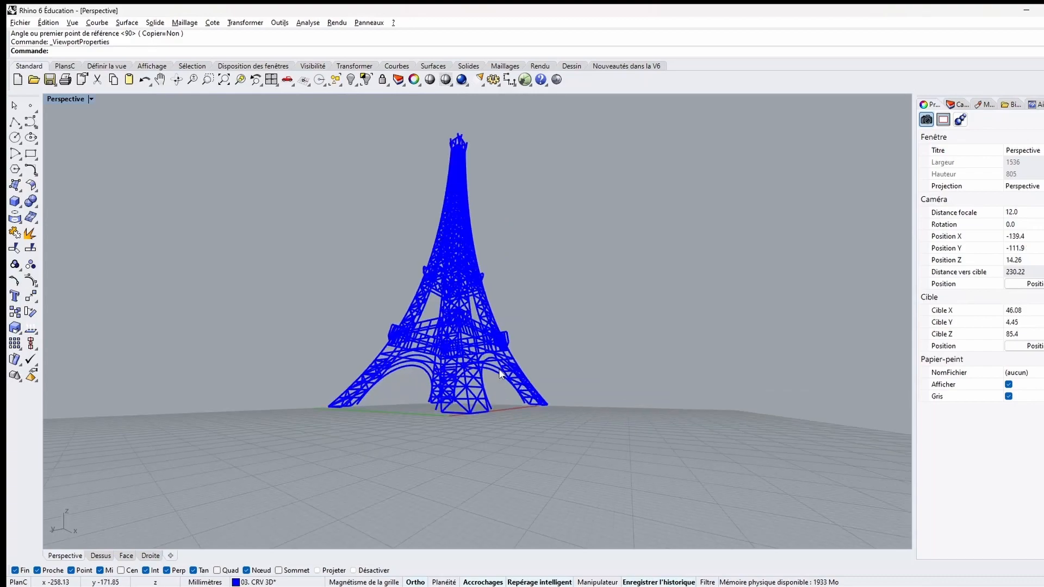
right_drag(549, 352, 473, 354)
scroll(579, 386, up, 3)
scroll(574, 387, up, 3)
mouse_move(561, 334)
right_down()
mouse_move(448, 308)
mouse_move(426, 333)
mouse_move(530, 367)
mouse_move(472, 368)
mouse_move(345, 333)
mouse_move(576, 331)
mouse_move(572, 321)
right_up()
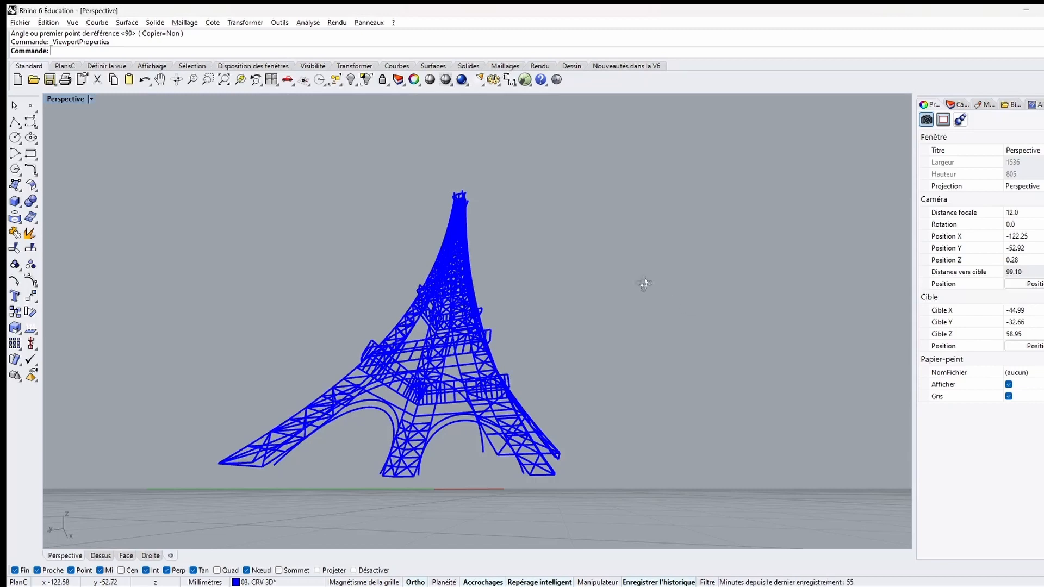
right_drag(709, 285, 648, 375)
scroll(638, 354, down, 4)
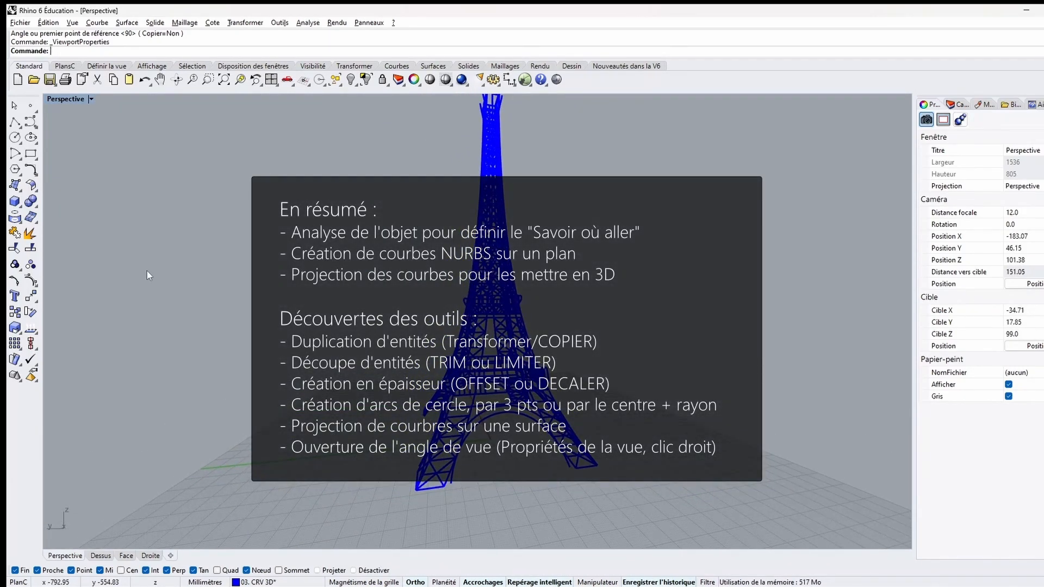